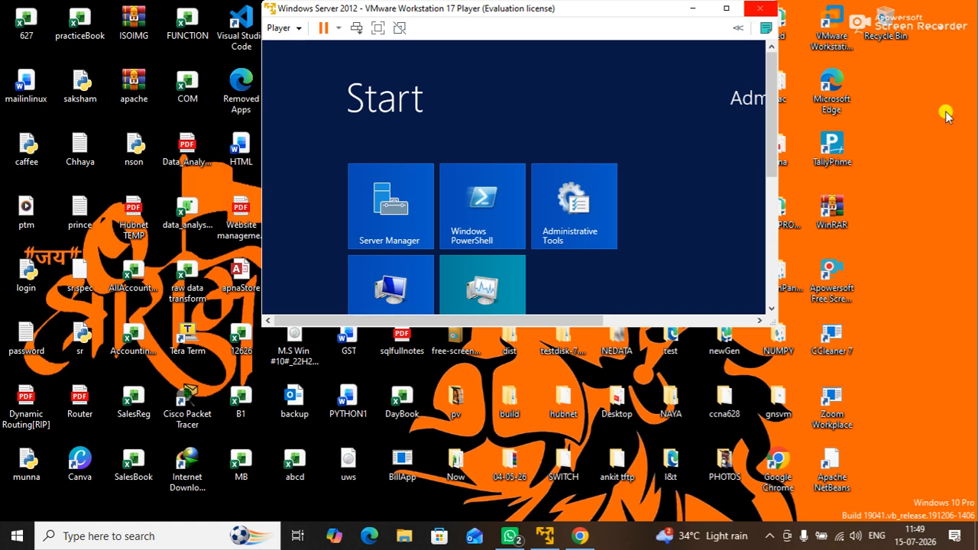
Step: Launch Word from the Run prompt and close the VMware Player window covering it
key("super+r")
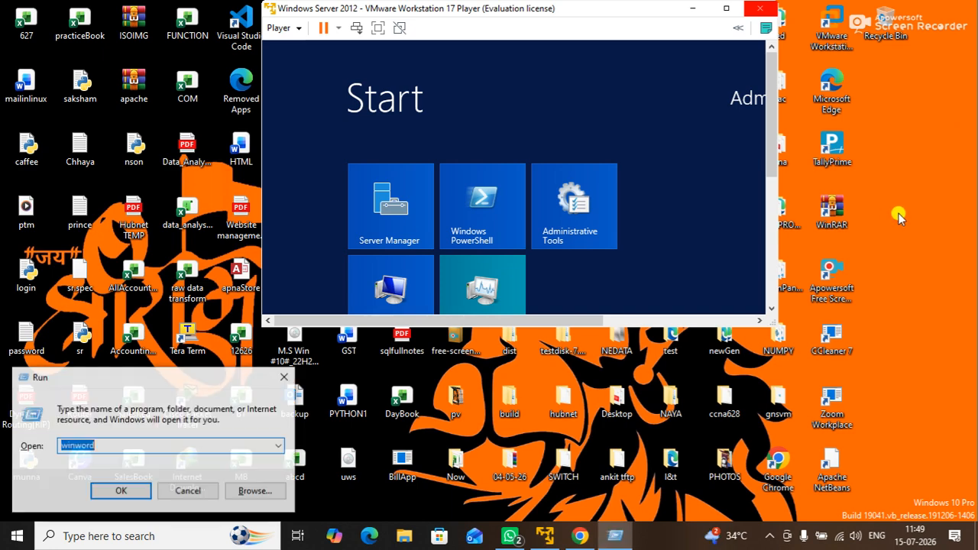
key("Escape")
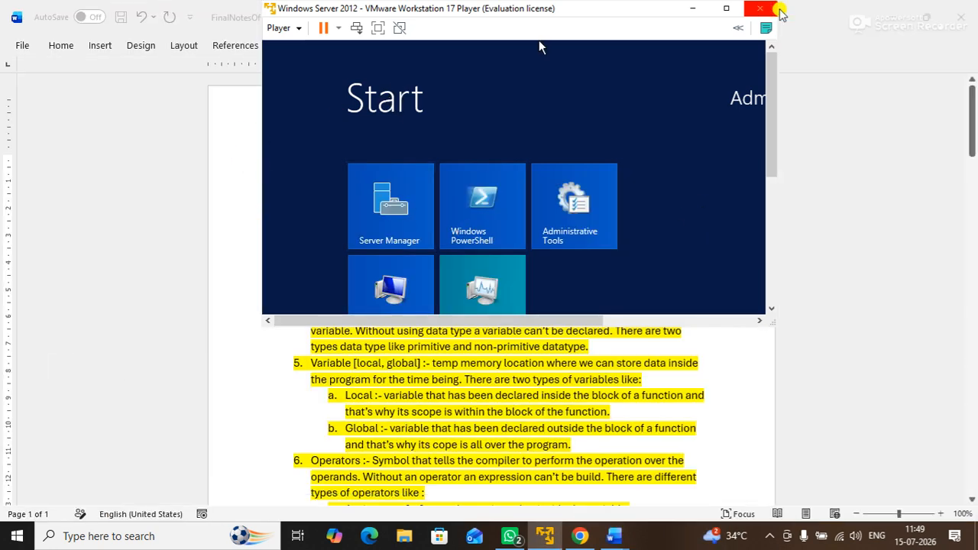
left_click(771, 9)
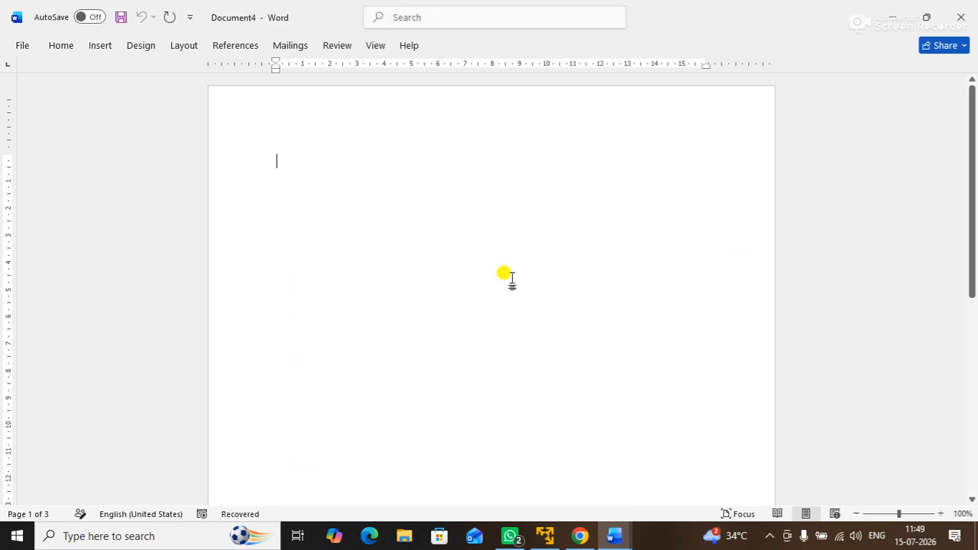
Step: Type 'Windows' and 'Linux' on separate lines with an empty line between them
type("windows")
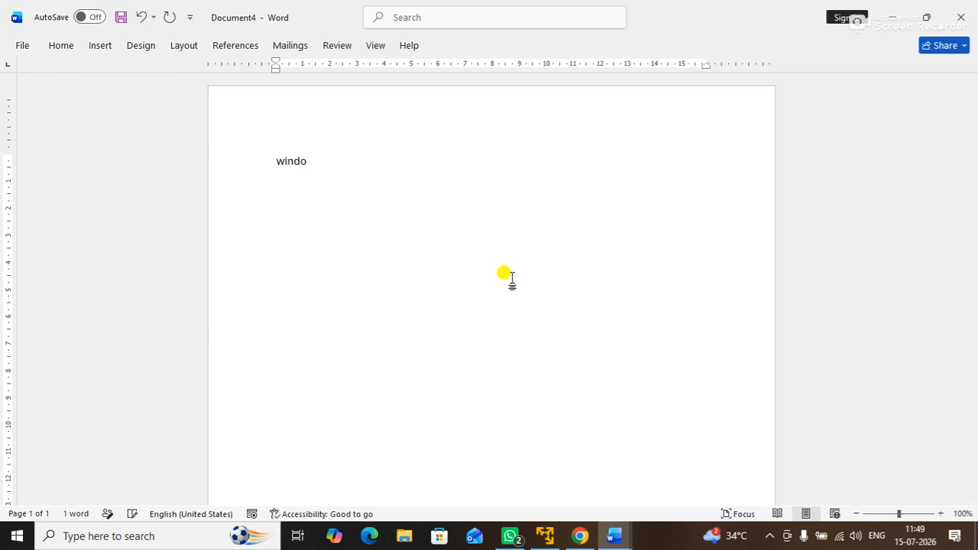
key("Return")
key("Return")
type("linux")
key("Return")
key("Up")
key("Up")
key("Up")
key("Down")
key("Tab")
key("Up")
Step: Complete the first line as 'Windows [ exchange ]', fixing the typos
key("End")
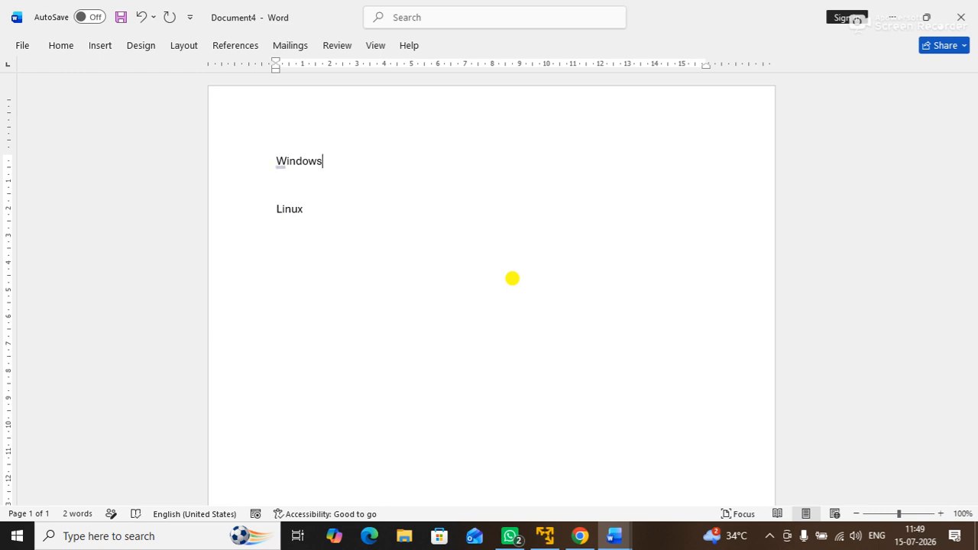
type("[exceh")
key("BackSpace")
key("BackSpace")
type("hagn")
key("BackSpace")
key("BackSpace")
type("nge]")
key("Left")
key("Left")
key("Left")
key("Left")
key("Left")
key("Left")
key("Right")
key("Right")
key("Right")
key("Right")
Step: Complete the second line as 'Linux [ postfix ]' and start numbered item '1.' between them
key("Down")
key("Down")
type("[[]")
key("BackSpace")
key("BackSpace")
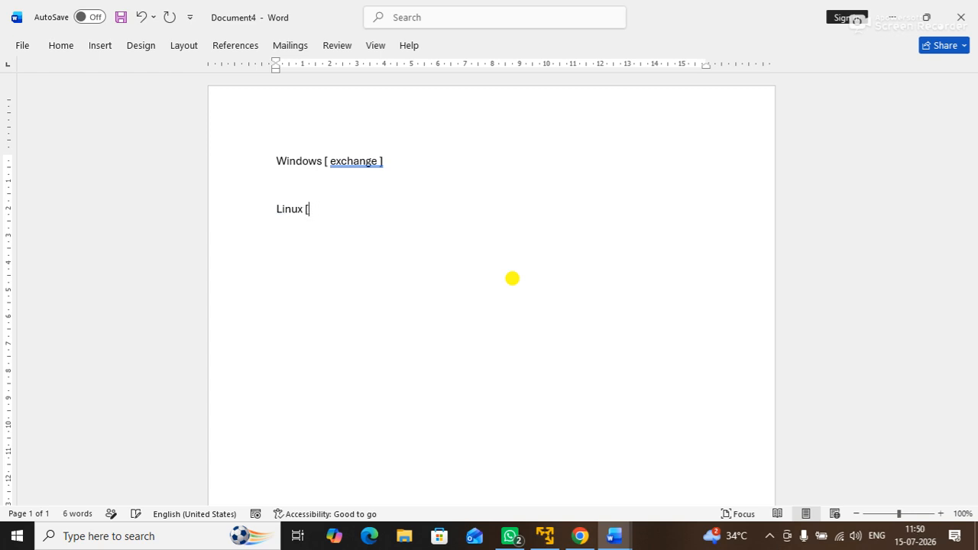
type("postfix]")
key("Left")
key("Left")
key("Left")
key("Left")
key("Left")
key("Left")
key("Left")
key("Left")
key("Right")
key("Right")
key("Right")
key("Right")
key("Right")
key("Right")
key("Right")
key("Up")
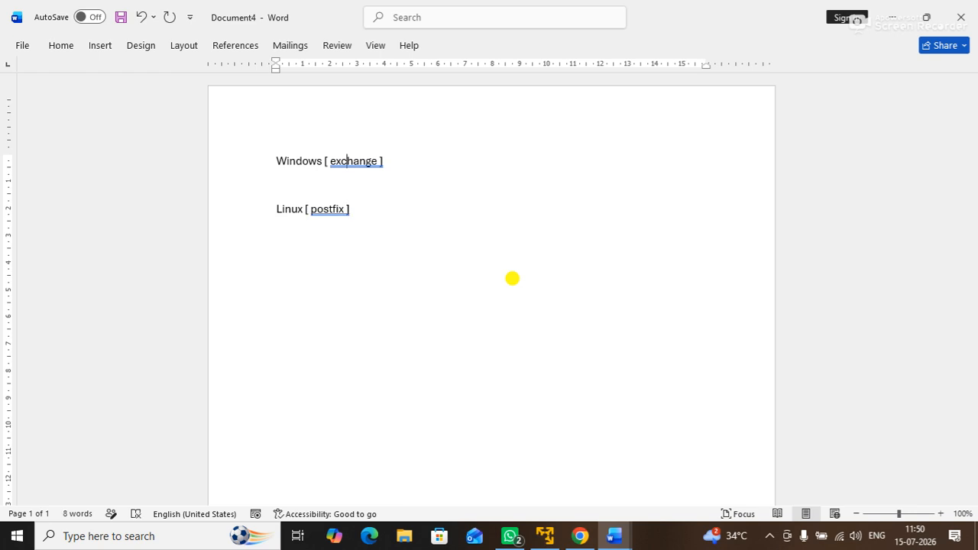
type("1.")
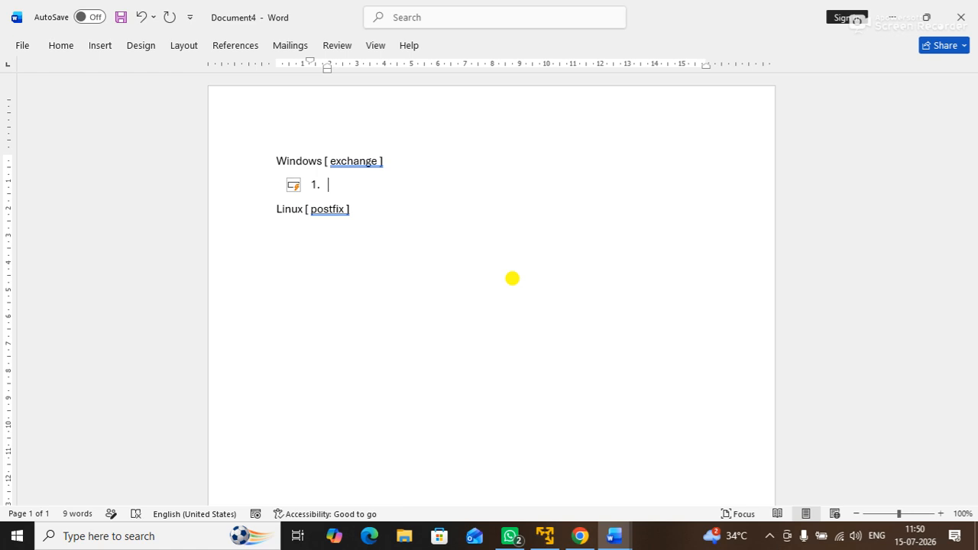
Step: Type 'OS [server]' into item 1, correcting the spelling and capitalizing OS
type("os")
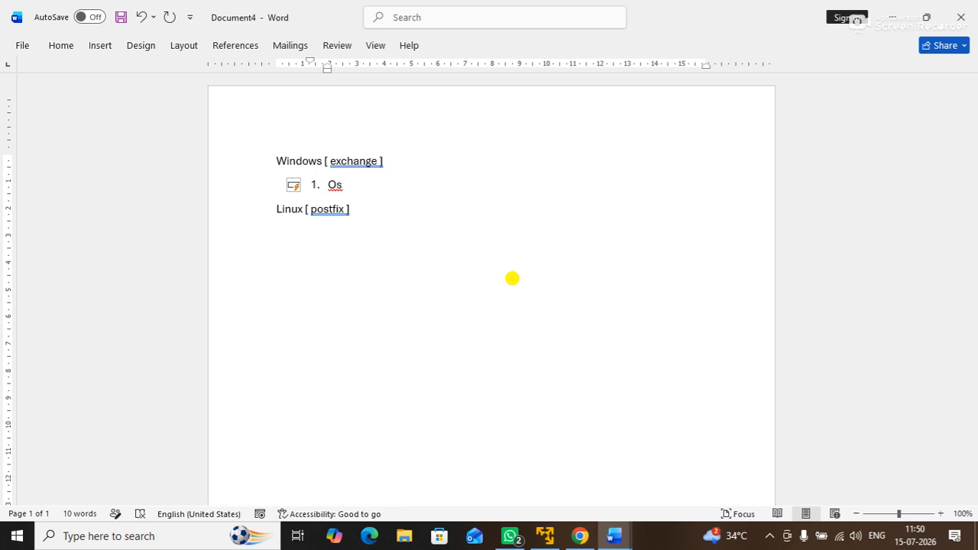
type(" [serveer")
key("BackSpace")
key("BackSpace")
type("r]")
key("Left")
key("Left")
key("Left")
key("Left")
key("Left")
key("Left")
key("Left")
key("shift+F3")
key("Right")
key("Right")
key("Right")
key("Right")
key("Right")
key("Right")
key("Right")
key("Right")
key("Right")
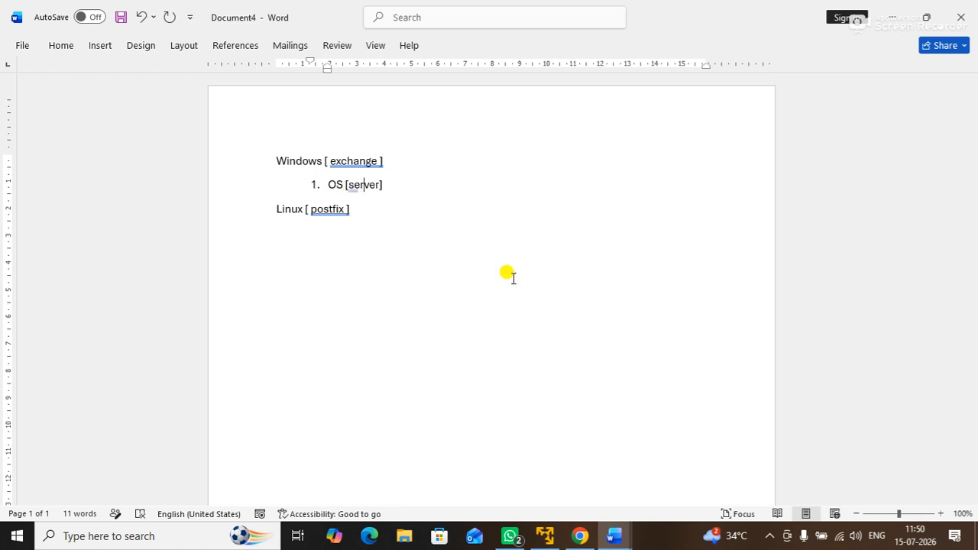
type(";")
key("BackSpace")
key("BackSpace")
Step: Add ': NT, 2K,2K3,2K8,2K12,2K16,2K19,.....,2K24' inside the brackets and start item 2
type(": nt")
key("BackSpace")
key("BackSpace")
type("NT, 2K,2K3,2K8,2K12,")
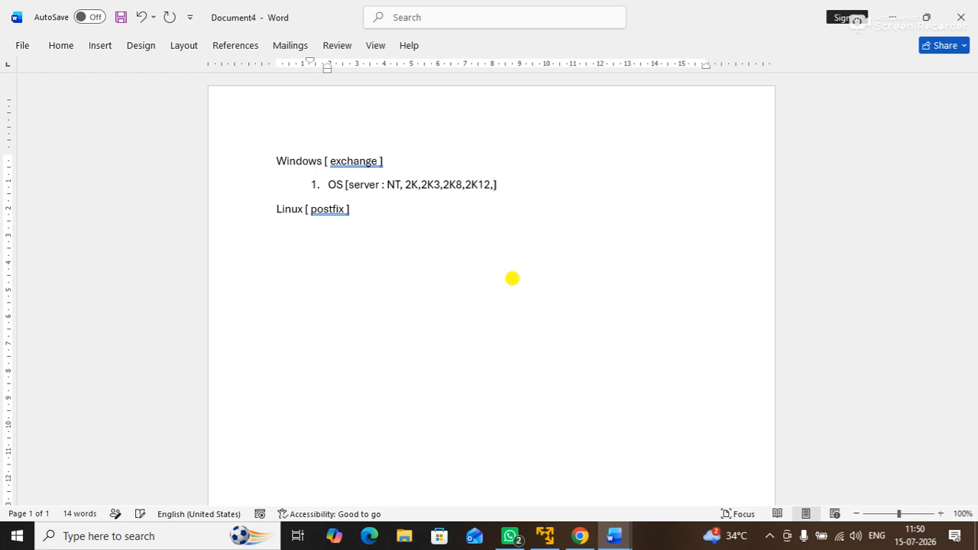
type("2K16,2K19,.....,2K24")
key("Down")
key("Home")
key("Left")
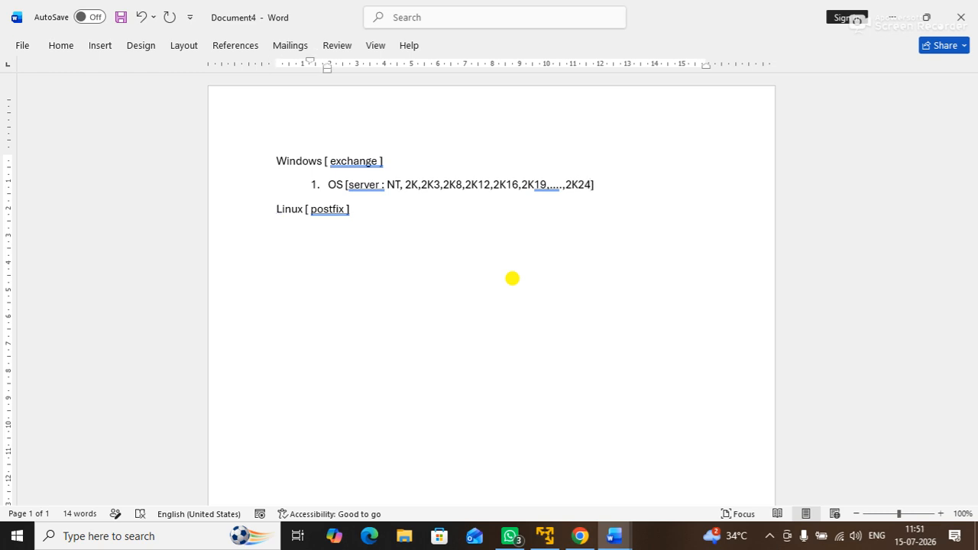
key("Return")
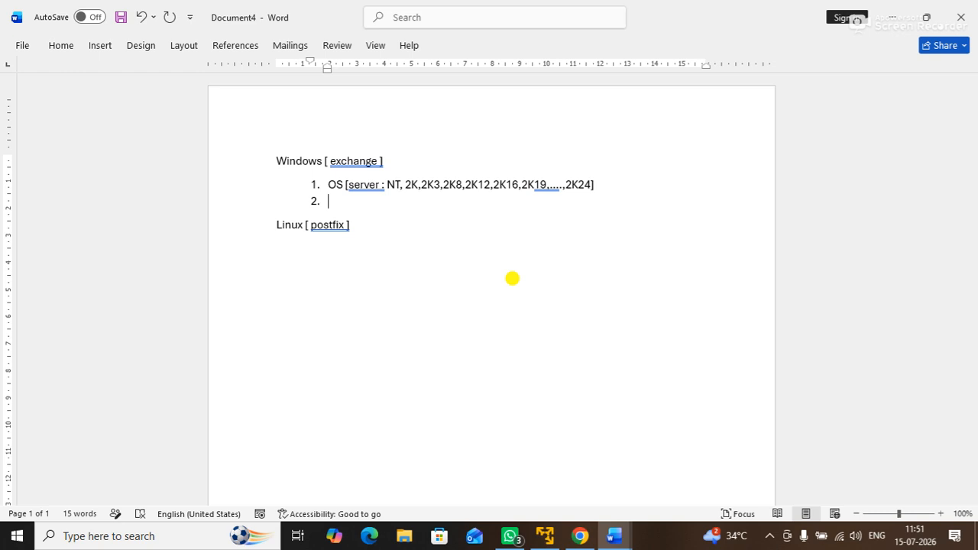
Step: Enter SERVICE as item 2 with the sub-item 'ADDS :- cent. database'
type("SERVICE [")
key("BackSpace")
key("Return")
key("Tab")
type("ADDS :- c")
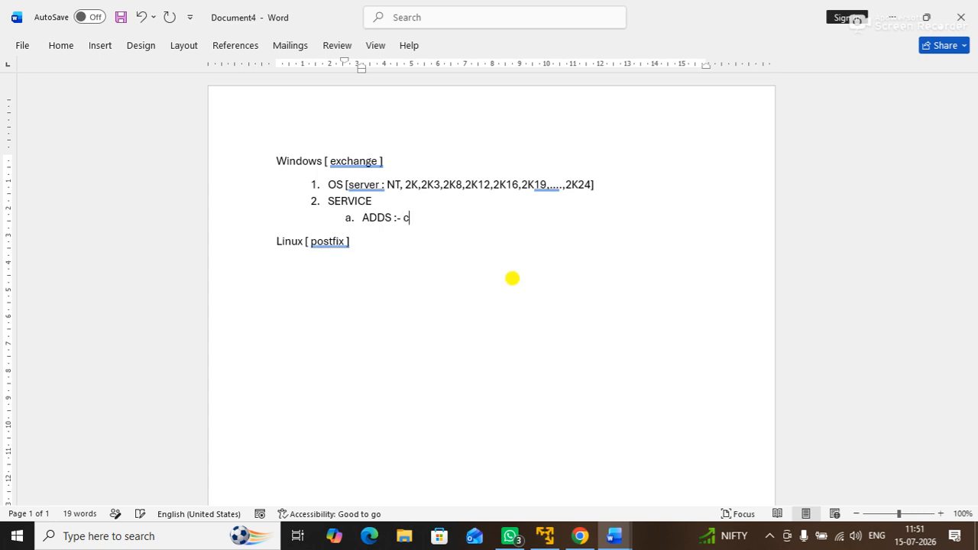
type("ent. database")
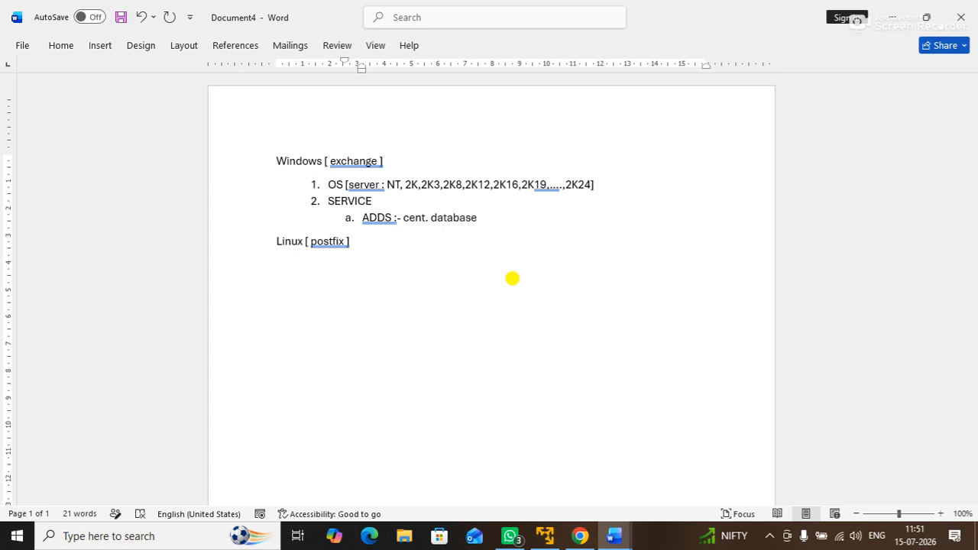
key("Return")
Step: Add sub-items 'DNS :- address resolve' and 'IIS - INTERNET INFORMATION SERVICE FOR WEB BASED SERVICES.', then start top-level item 3
type("dns")
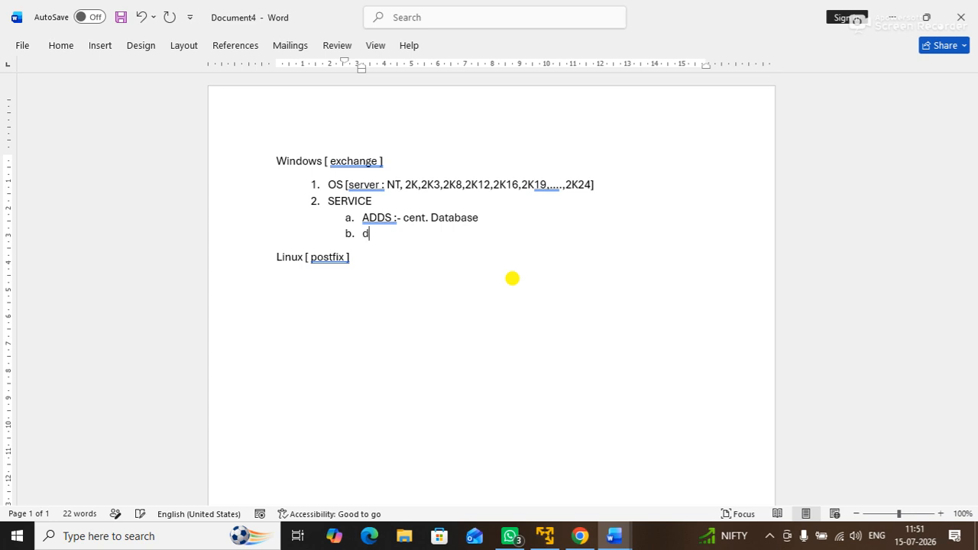
key("BackSpace")
key("BackSpace")
key("BackSpace")
type("DNS :- address resolve")
key("Return")
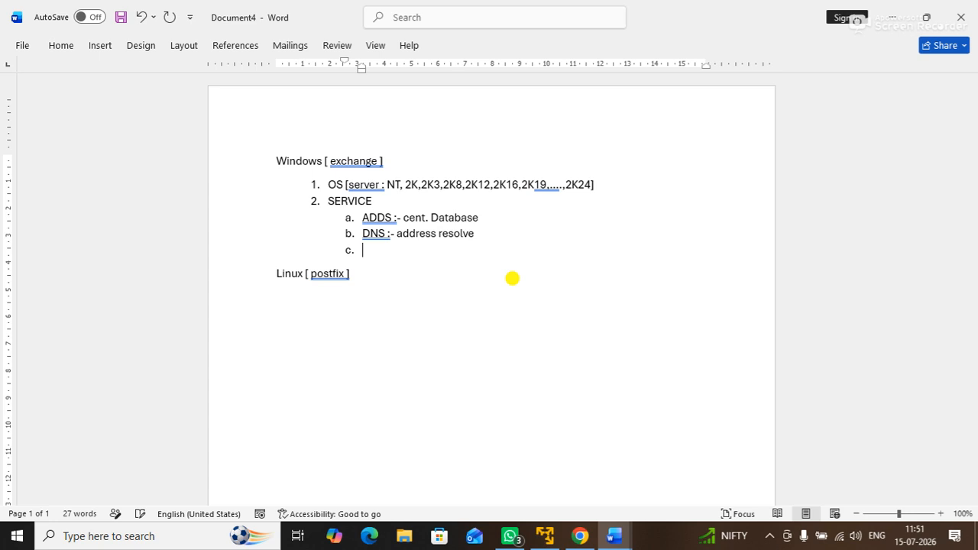
type("IS")
type("S :")
key("BackSpace")
key("BackSpace")
type("IS")
key("End")
type("- INTERNET INFOR")
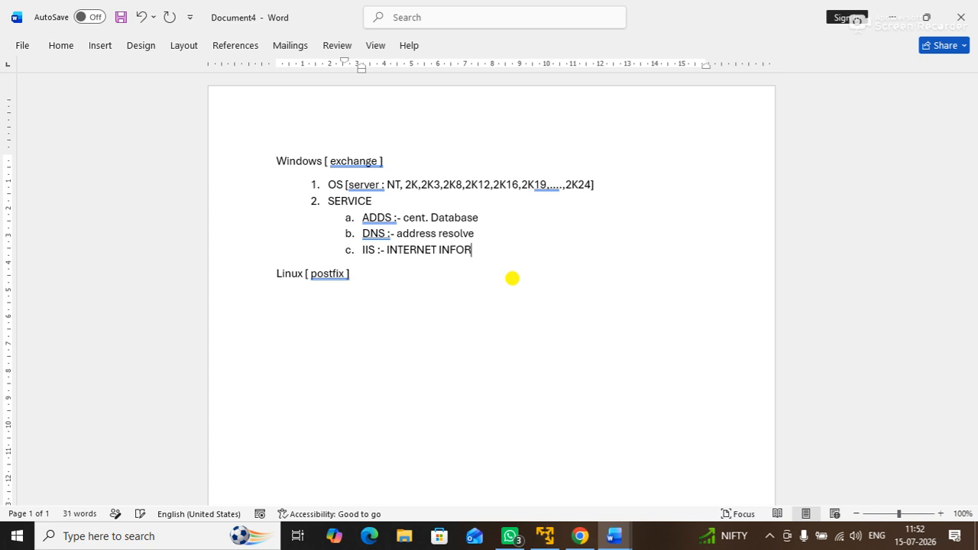
type("MATION SERVIC")
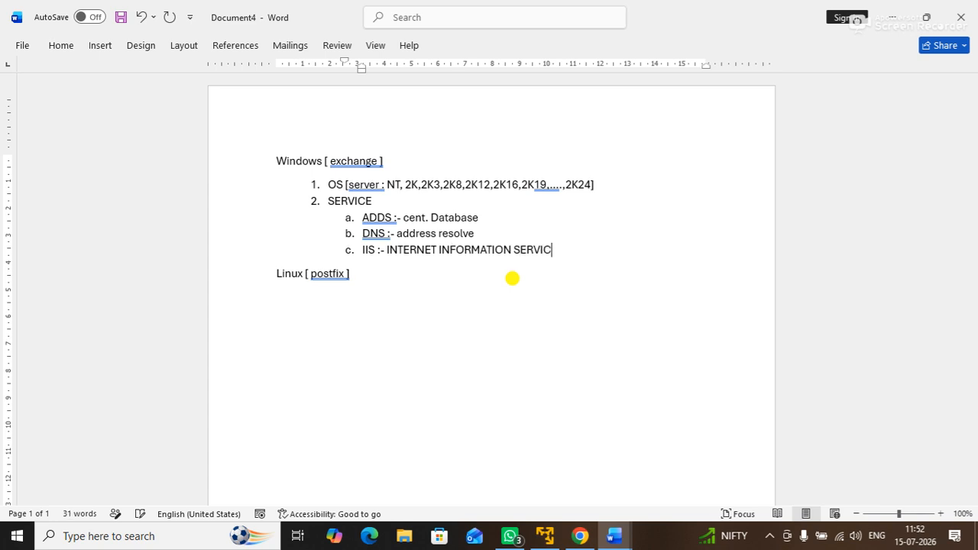
type("E FOR WEB BA")
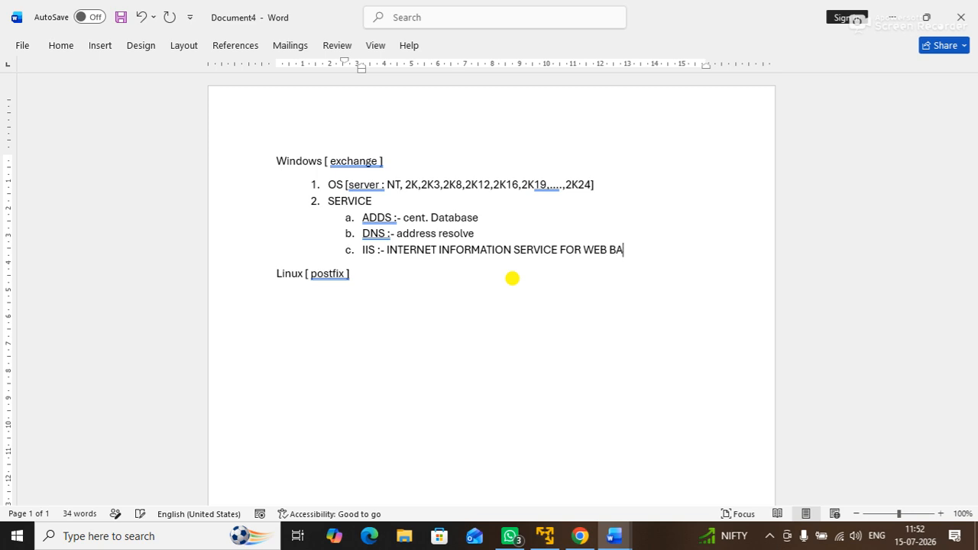
type("SED SERVICES.")
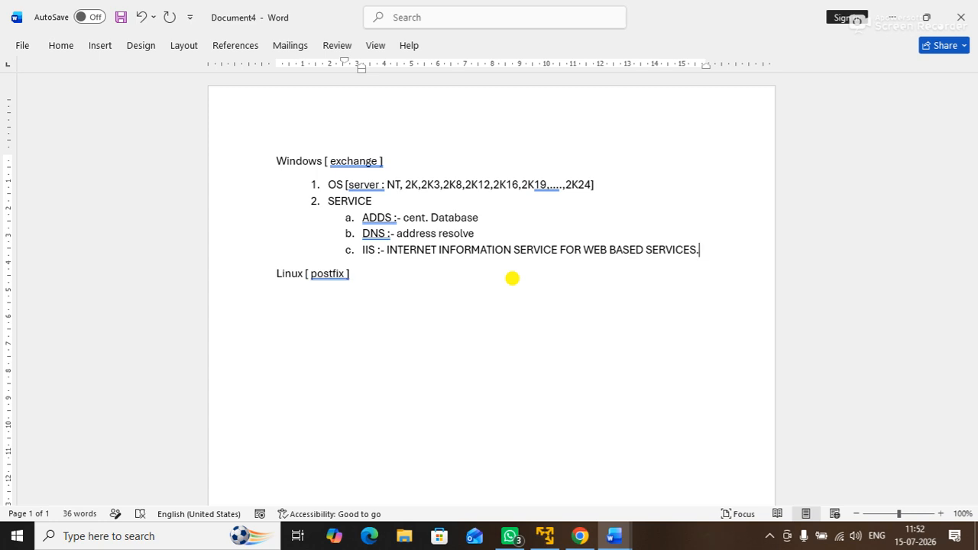
key("Return")
key("shift+Tab")
Step: Enter FEATURE as item 3 with sub-items DOTNET, MMC 3.0 and WINDOWS POWERSHEEL
type("FEATURE")
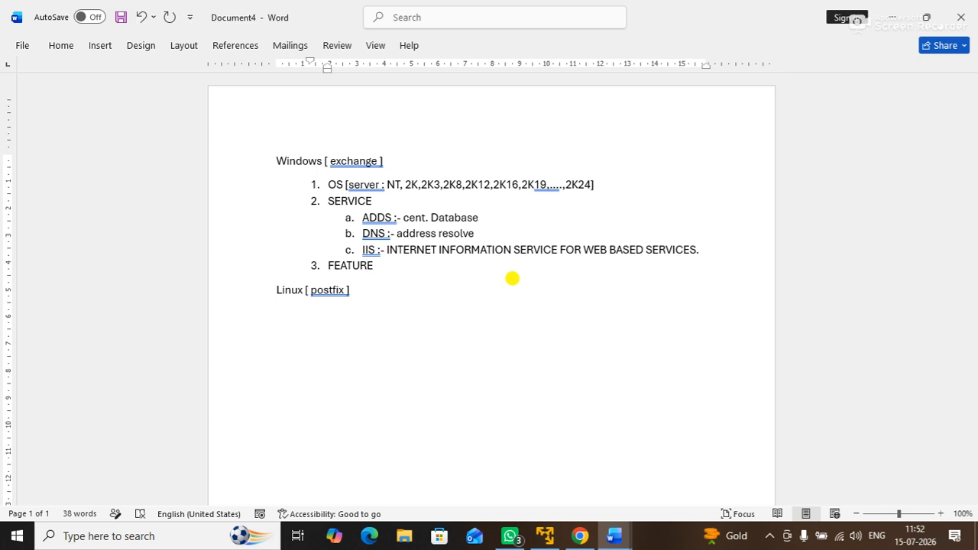
key("Return")
key("Tab")
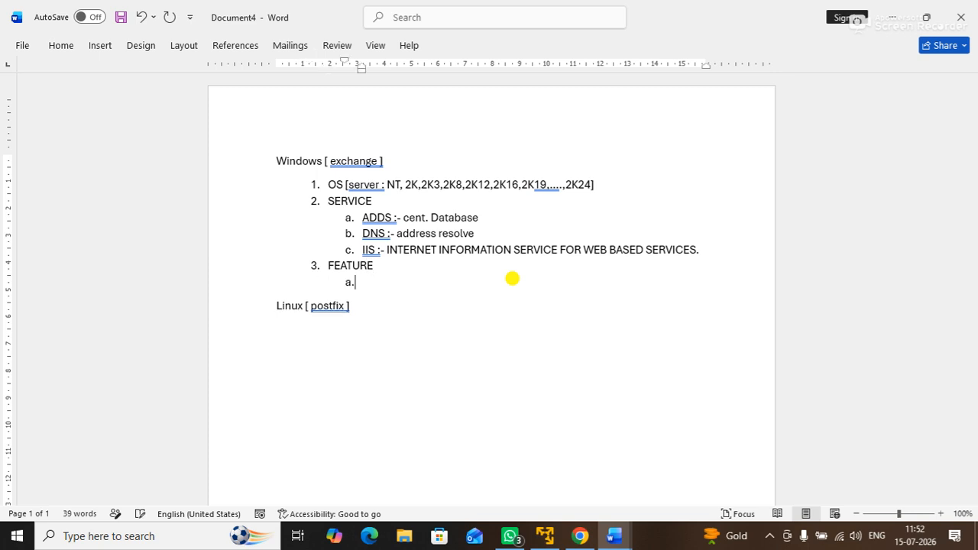
type("DOTNET")
key("Return")
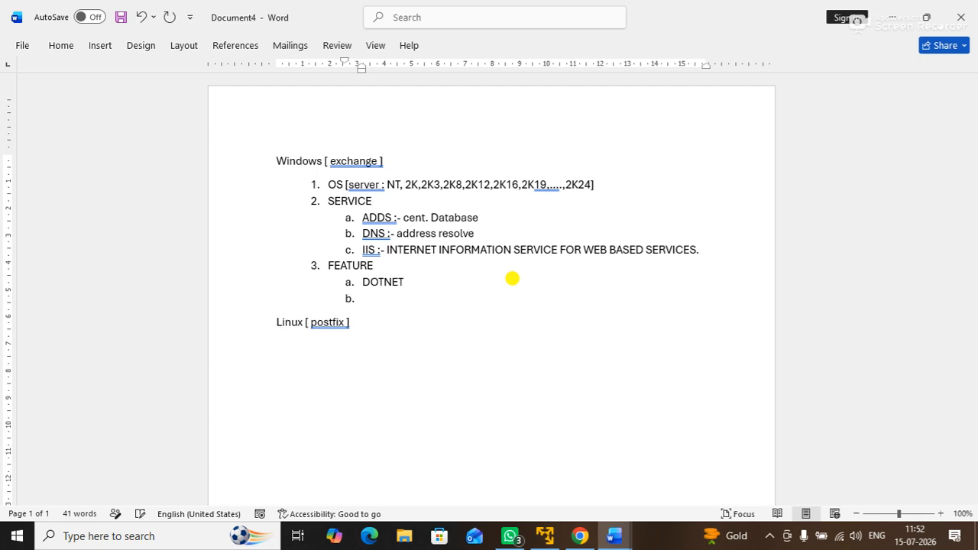
type("MMC 3.0")
key("Return")
type("WINDOWS POWERSHEEL")
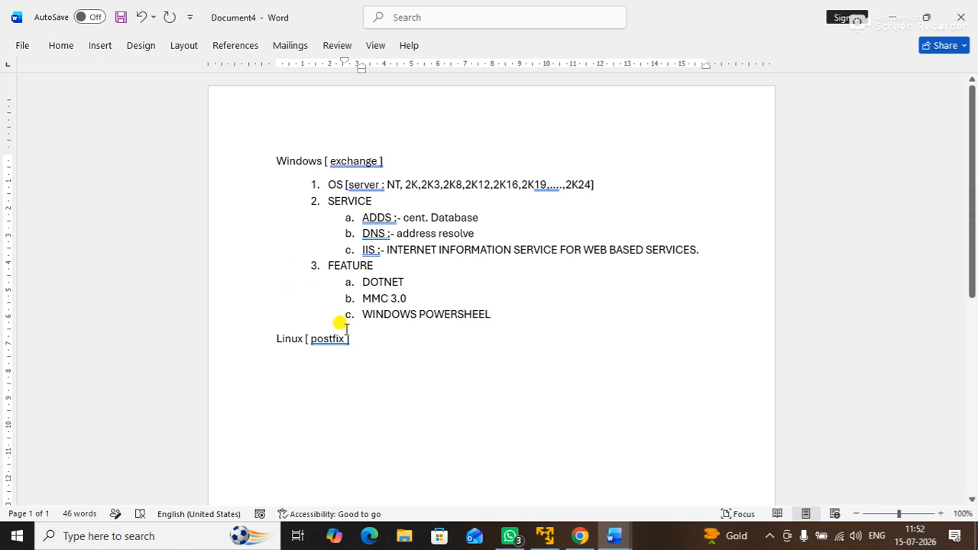
Step: Add item 4 'APPLICATION :-' after the FEATURE sub-items and minimize Document4
left_click_drag(362, 312, 509, 322)
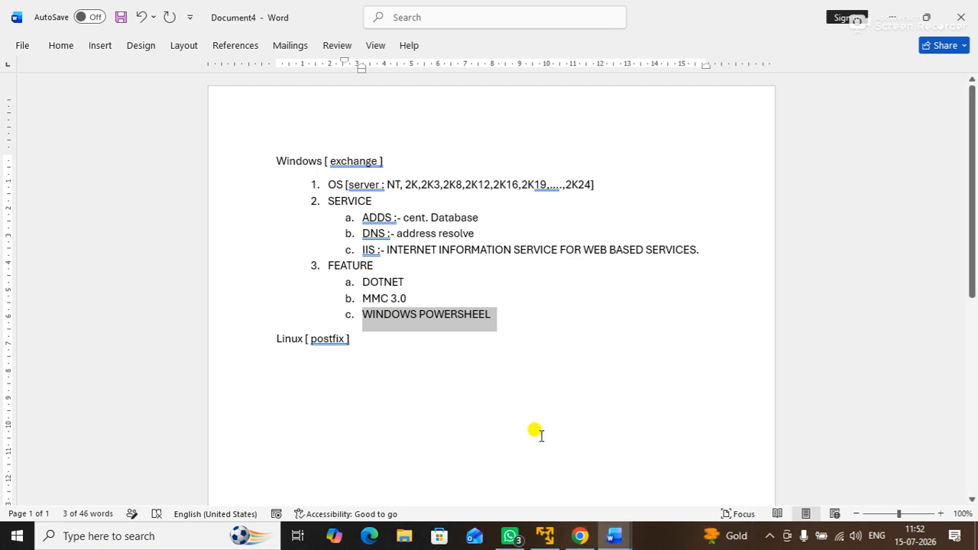
left_click(516, 327)
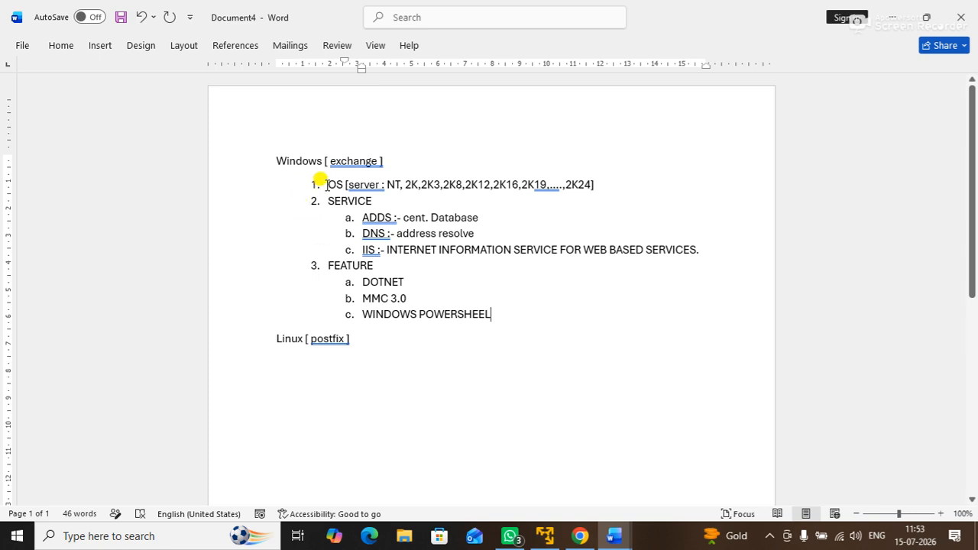
left_click_drag(327, 185, 363, 184)
left_click(497, 313)
key("Return")
key("Return")
type("APPLICAITON")
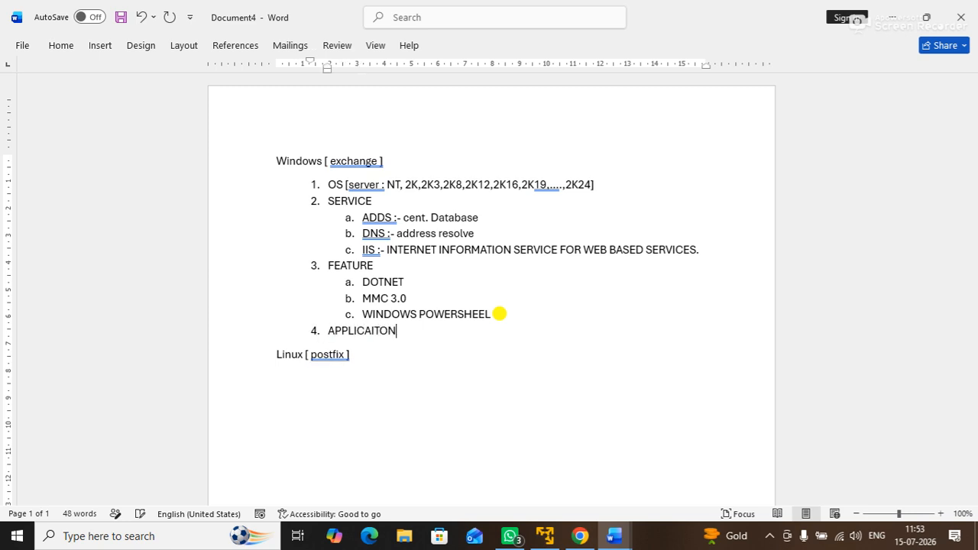
key("BackSpace")
key("BackSpace")
key("BackSpace")
key("BackSpace")
type("TION :- EXCHANGE")
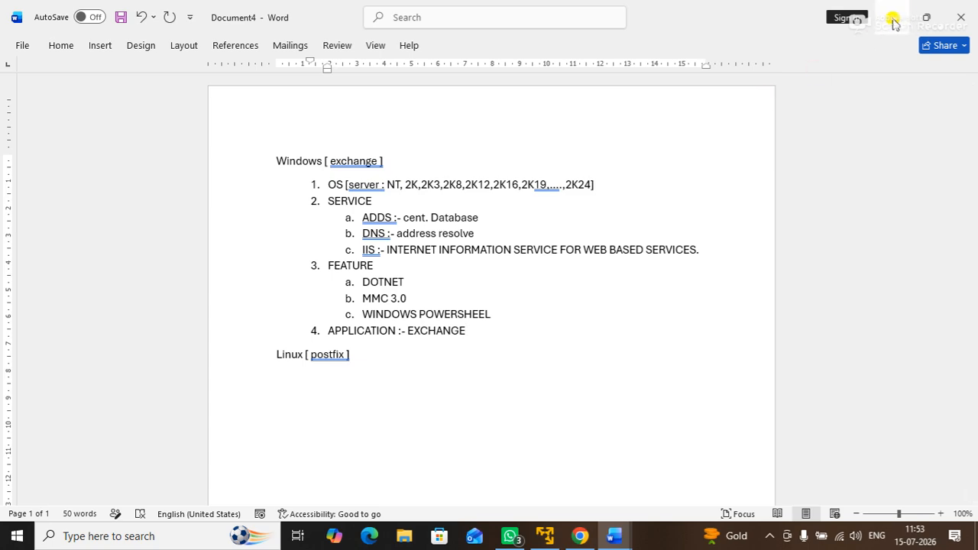
left_click(890, 16)
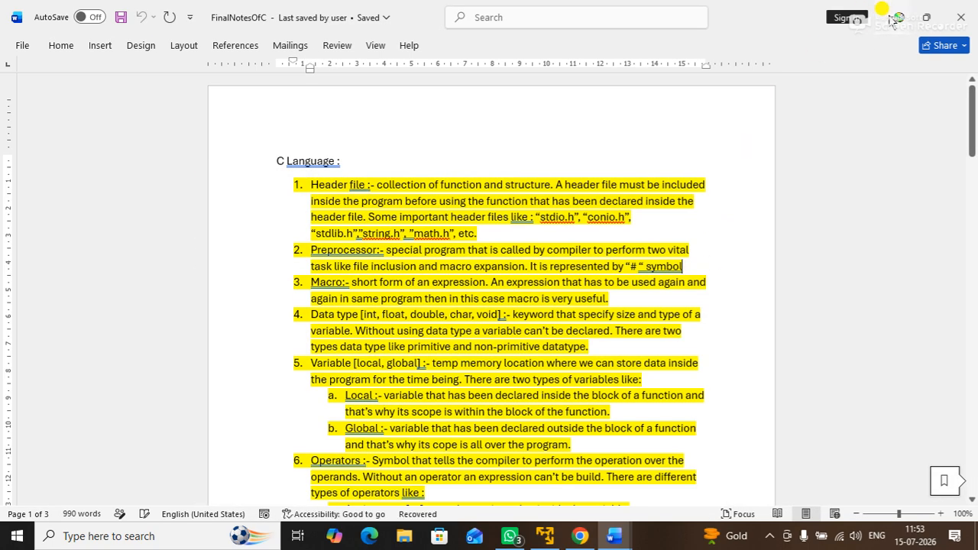
Step: Return to the Windows Server VM in full screen and open System Properties with sysdm.cpl
left_click(890, 17)
left_click(545, 536)
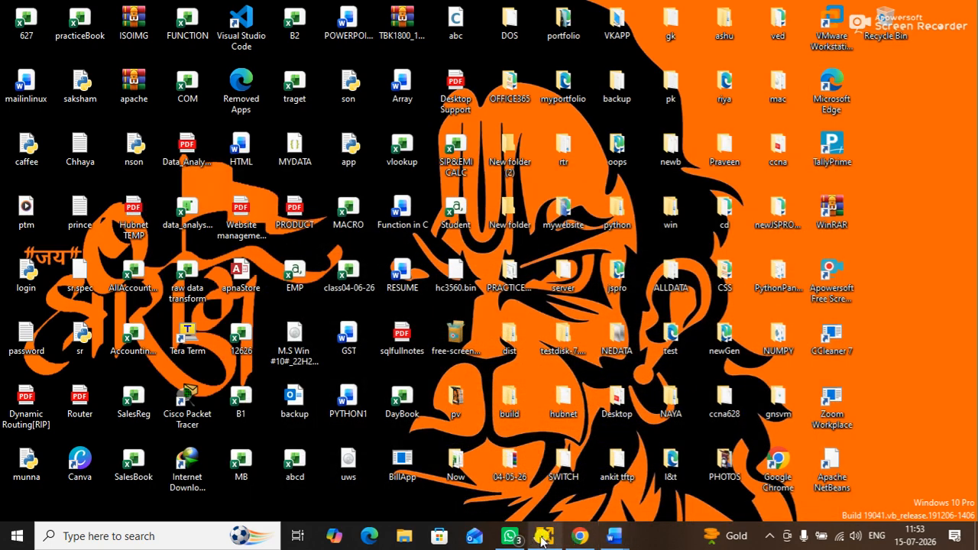
left_click(377, 28)
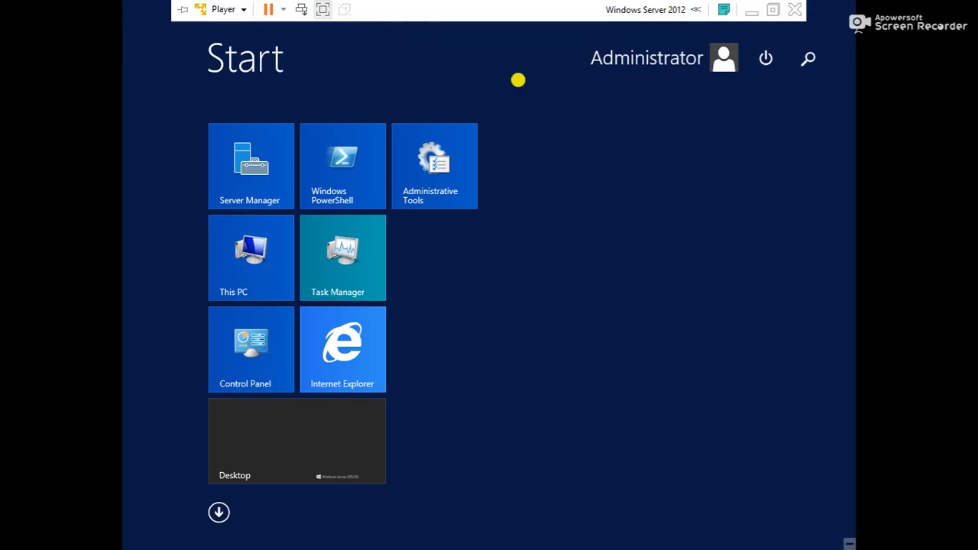
key("super+r")
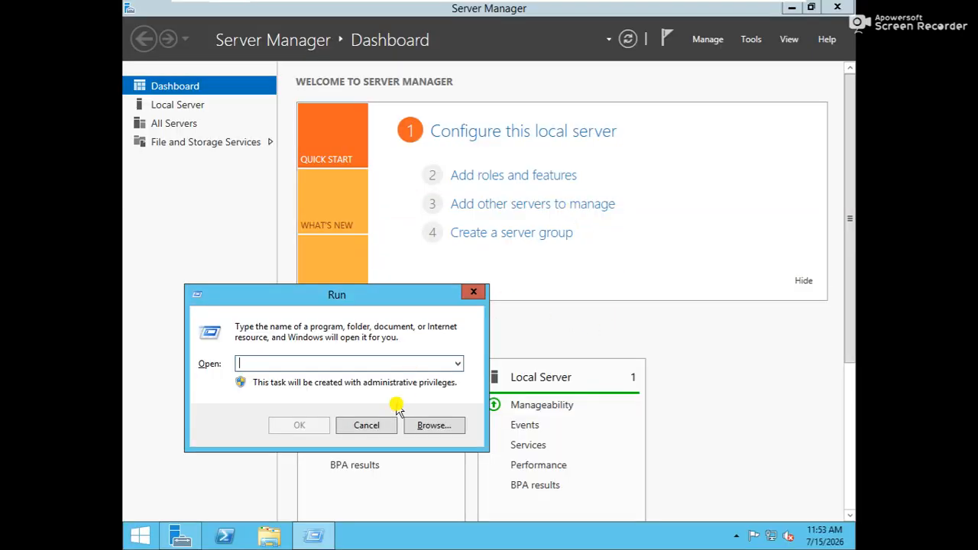
type("system")
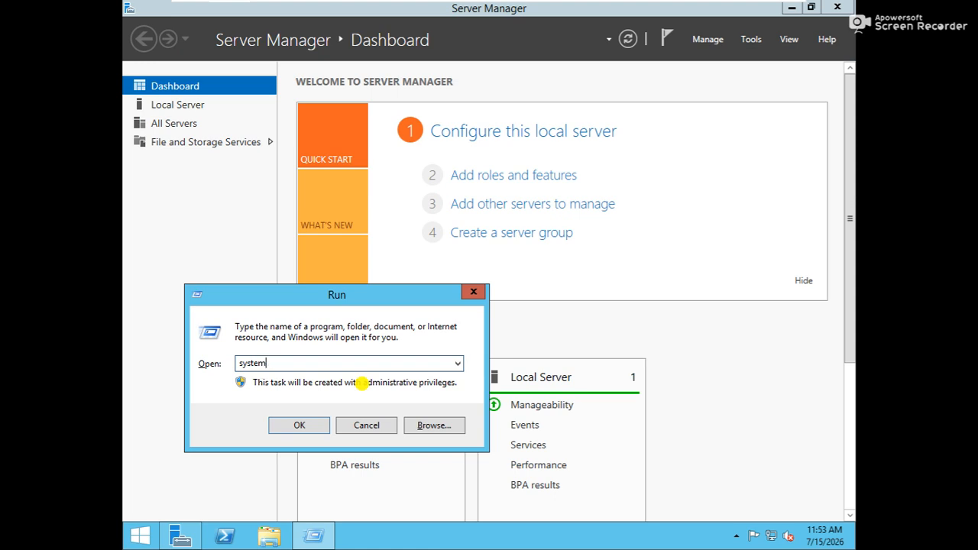
type("dm.cpl")
key("Return")
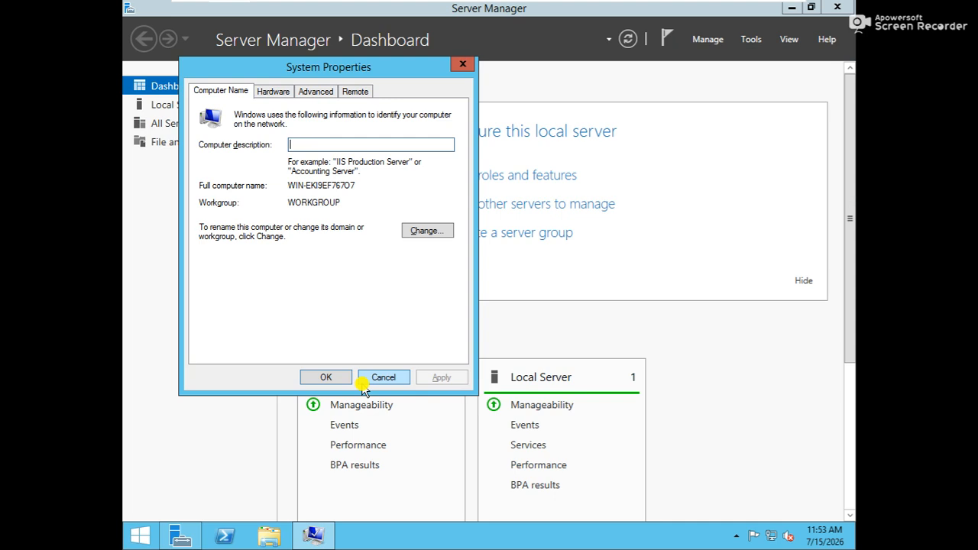
Step: Rename the computer to ESRV and restart the server now to apply it
left_click(414, 231)
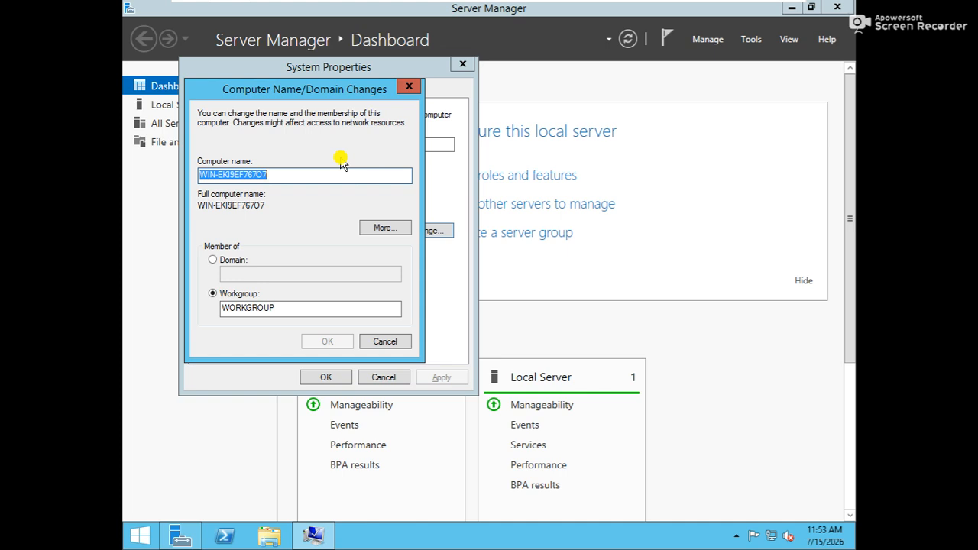
type("e")
key("BackSpace")
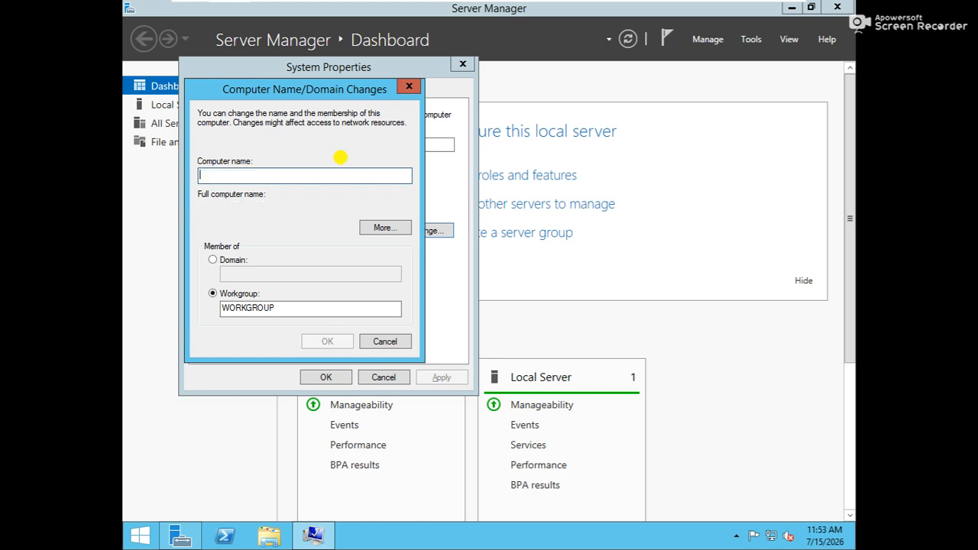
type("ESRV")
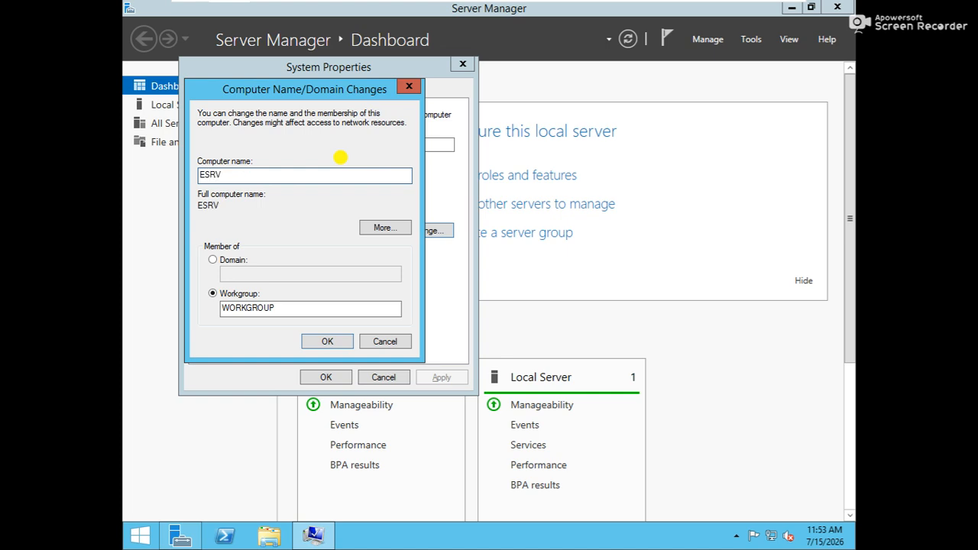
left_click(327, 341)
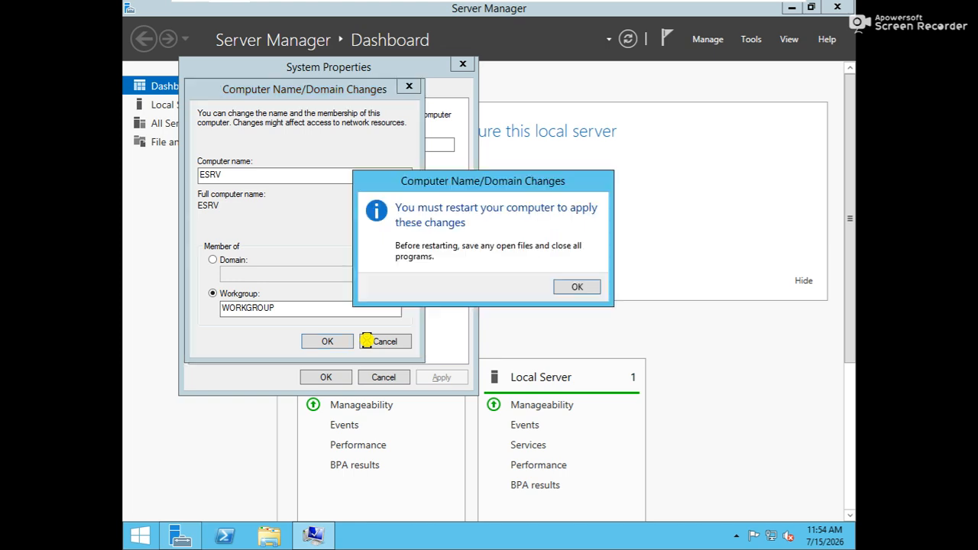
left_click(578, 287)
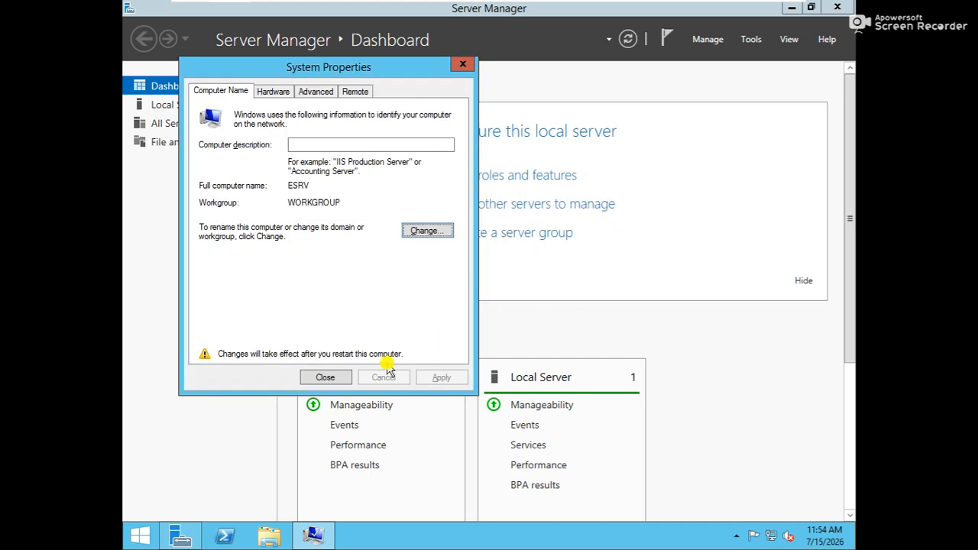
left_click(343, 377)
left_click(492, 281)
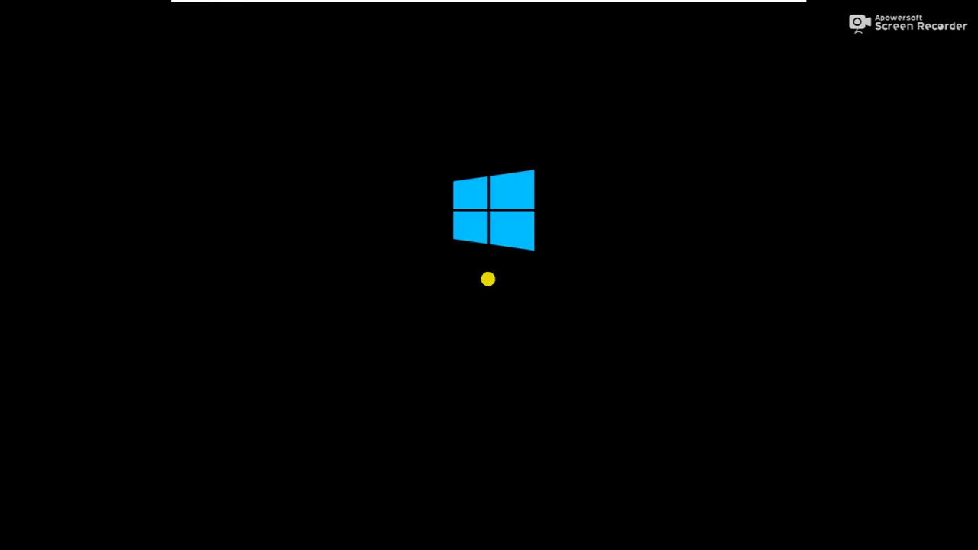
Step: Switch the VM to a window, reposition it and refresh the host desktop, then return to full screen
mouse_move(551, 2)
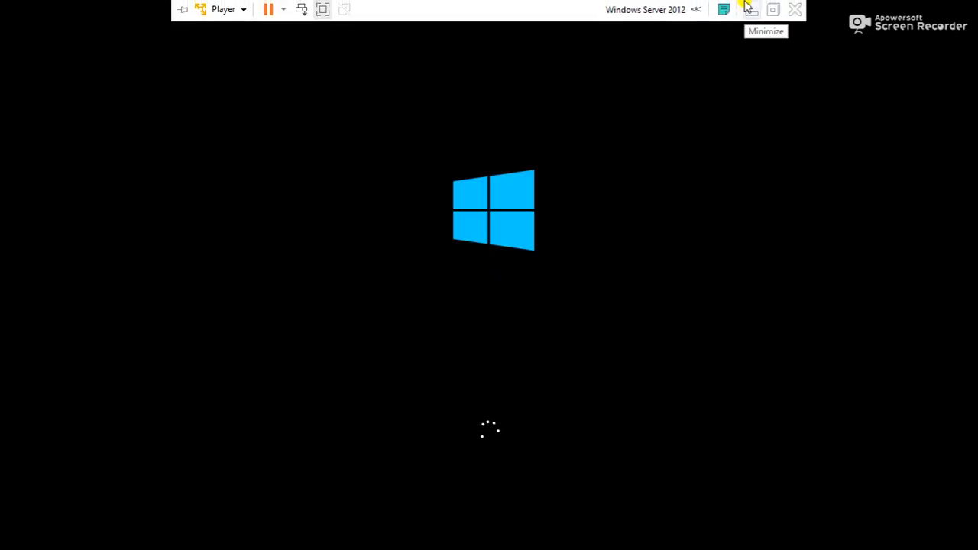
left_click(772, 17)
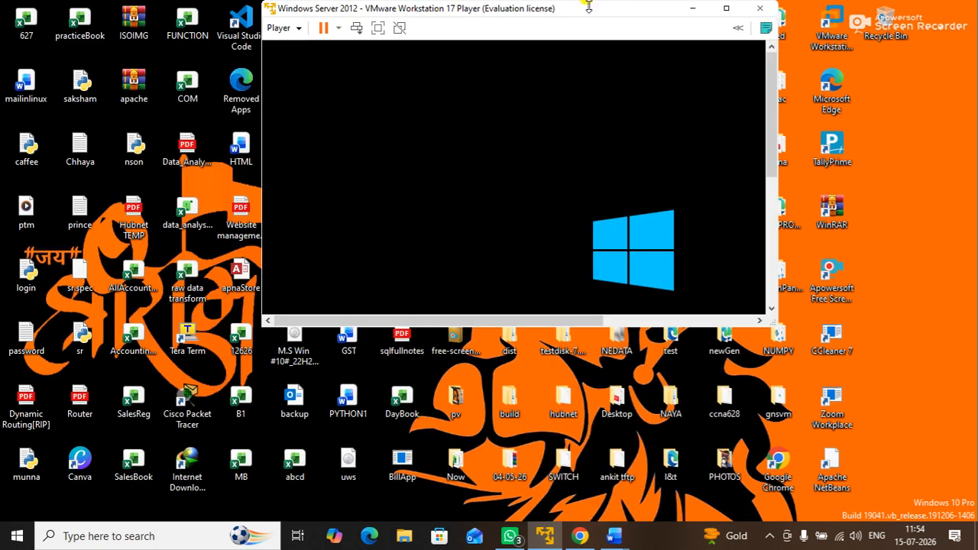
left_click_drag(582, 15, 561, 36)
right_click(882, 120)
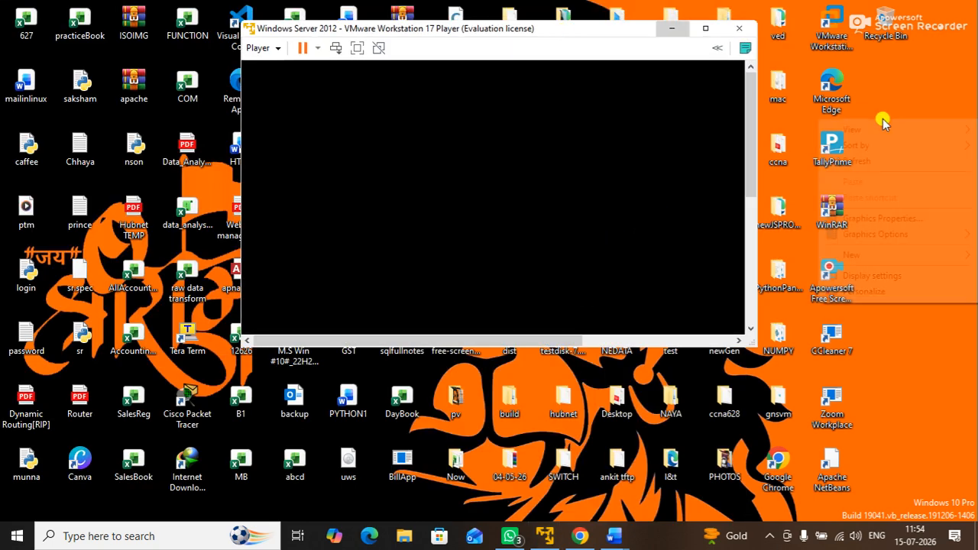
left_click(860, 159)
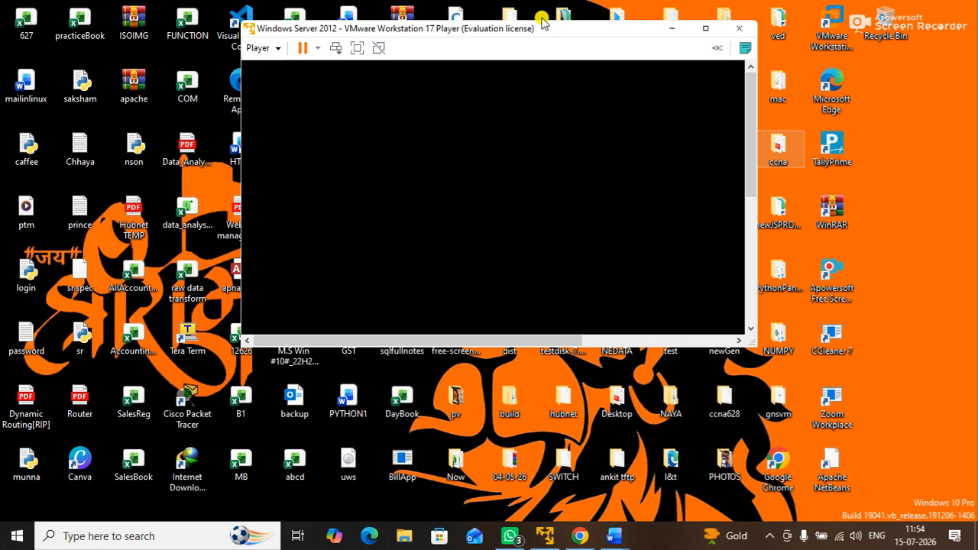
left_click_drag(533, 35, 482, 54)
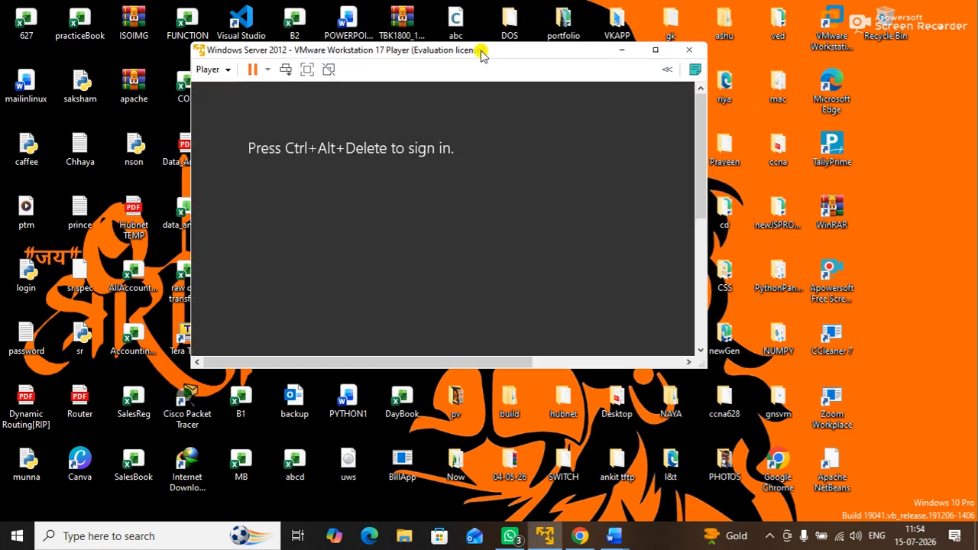
left_click(307, 69)
Step: Sign in to the restarted server as Administrator with the account password
left_click(300, 10)
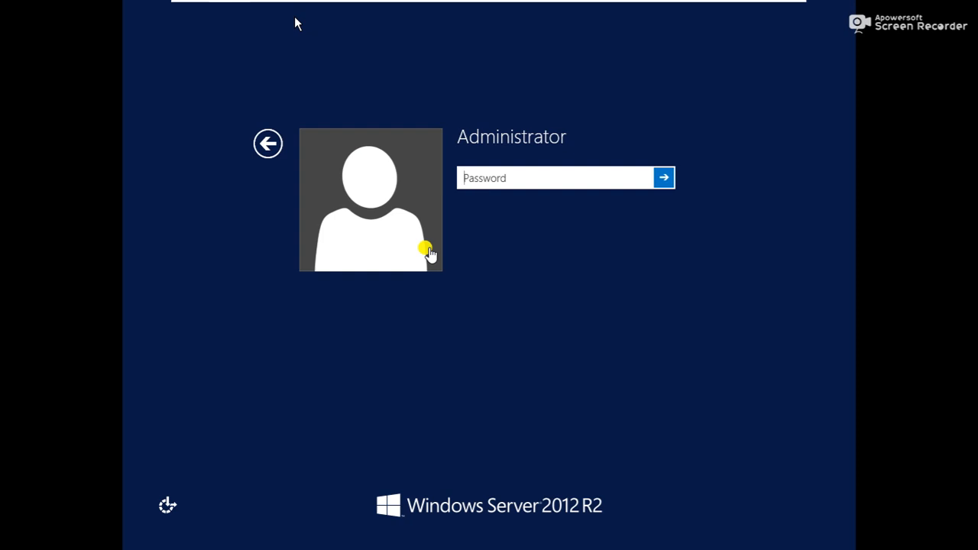
type("P")
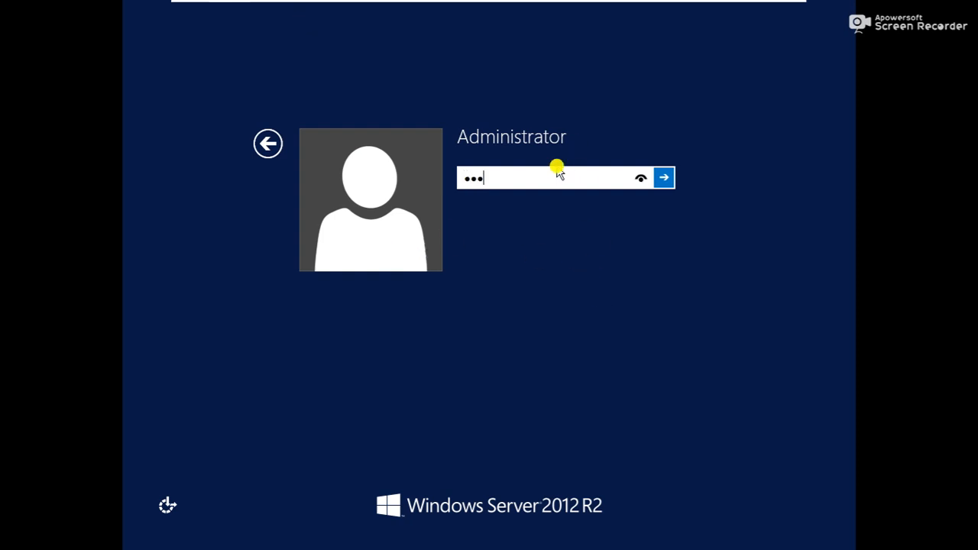
key("Return")
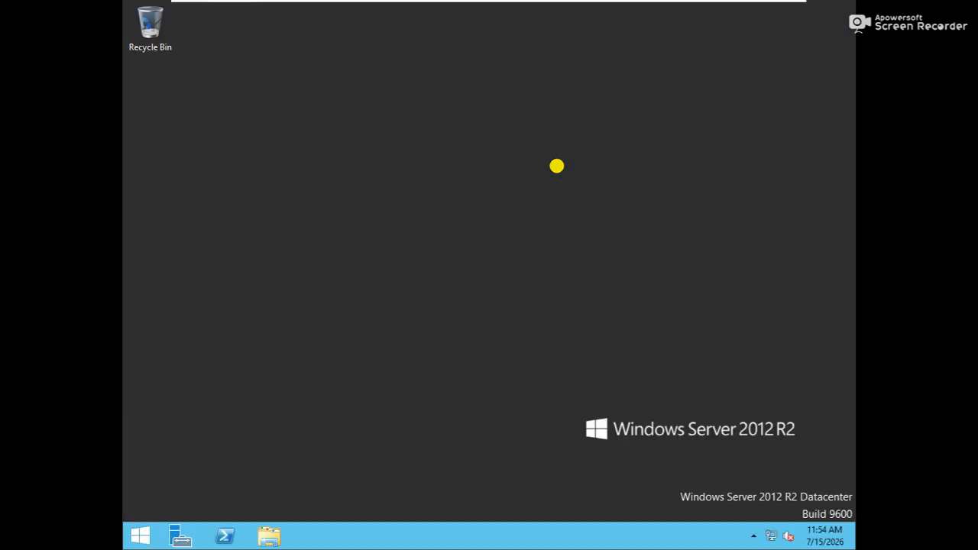
right_click(437, 133)
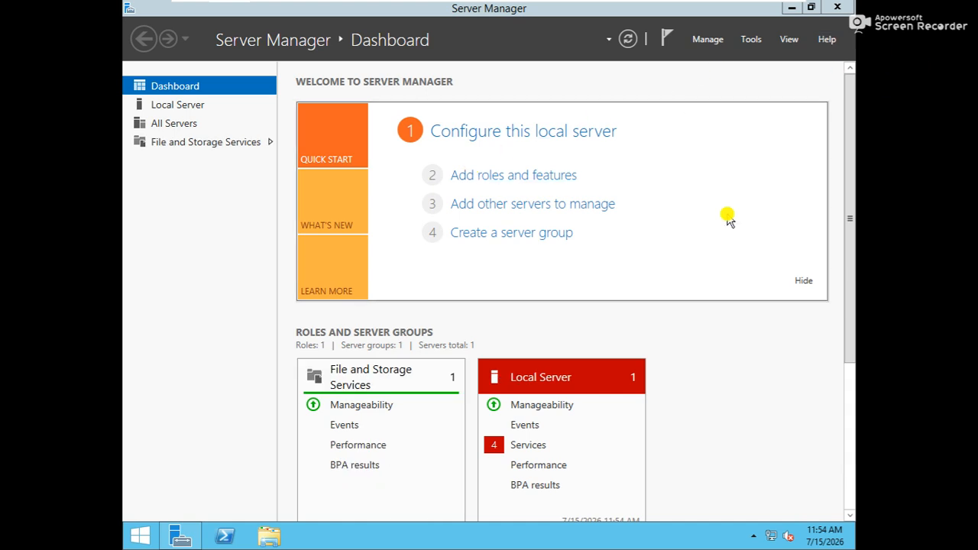
Step: Reopen System Properties to confirm the computer name is ESRV
key("super+r")
key("Return")
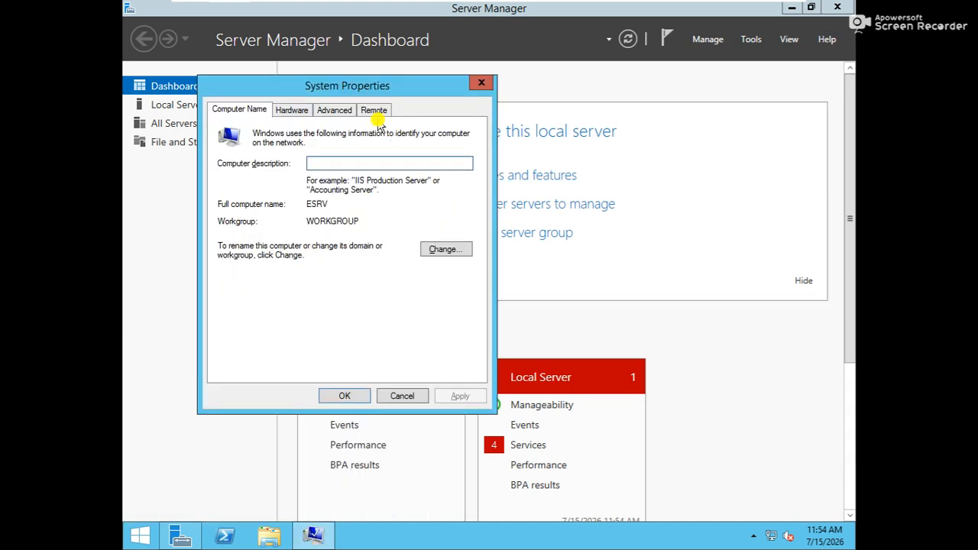
left_click(480, 86)
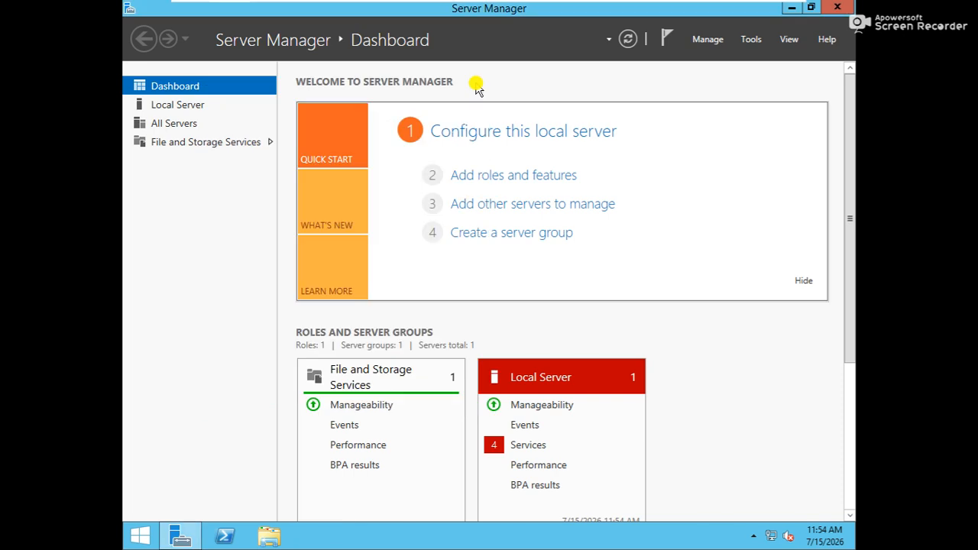
Step: Set the time zone to (UTC+05:30) Chennai, Kolkata, Mumbai, New Delhi via timedate.cpl, then show the Start screen
key("super+r")
type("ti")
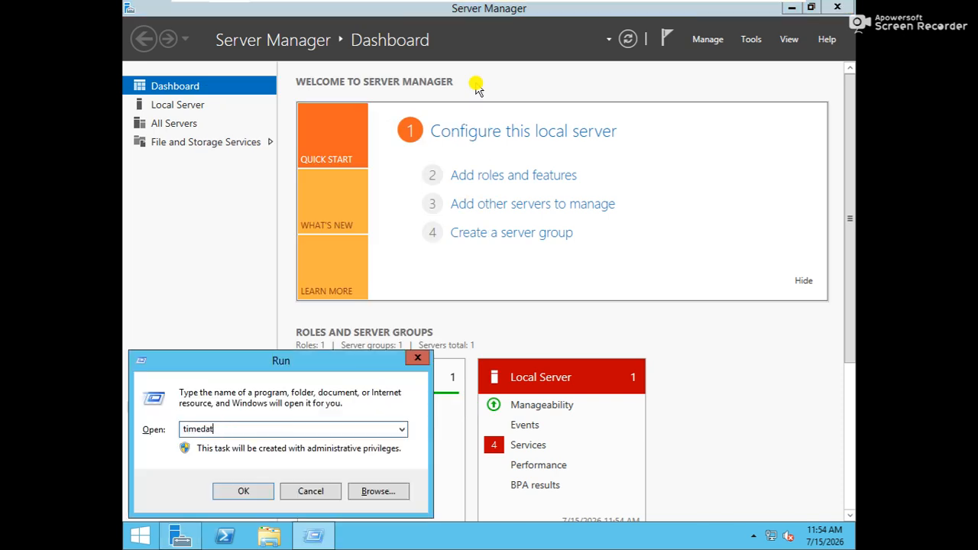
type("medate.cpl")
key("Return")
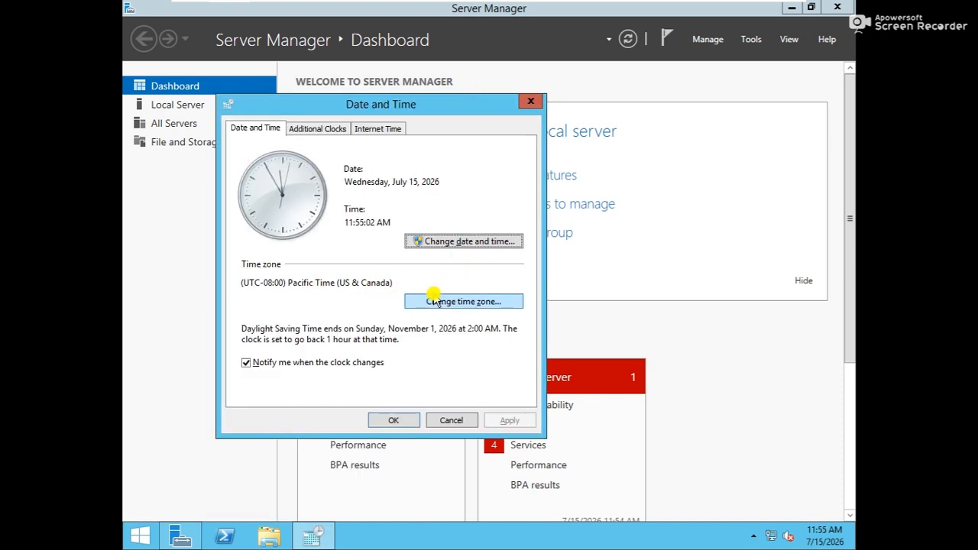
left_click(443, 300)
left_click(430, 189)
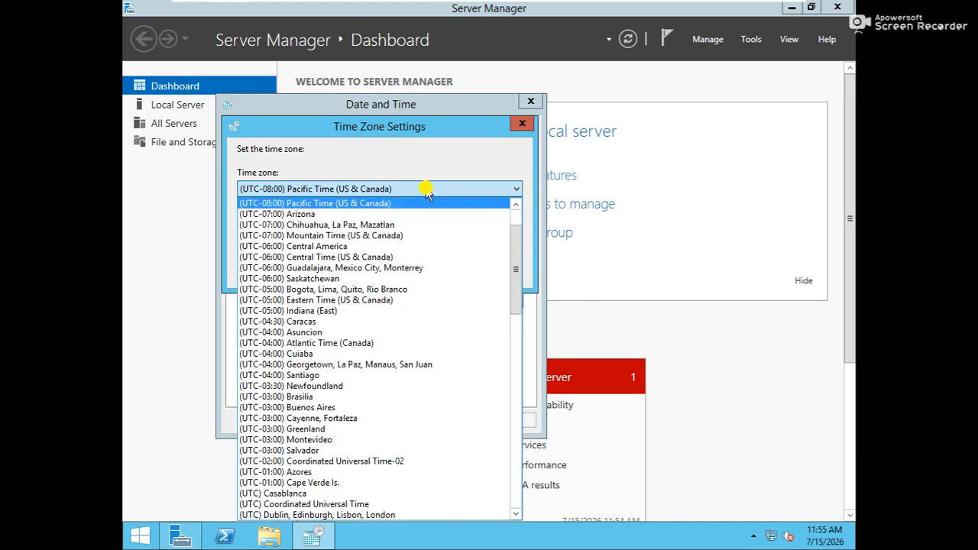
left_click_drag(516, 268, 463, 406)
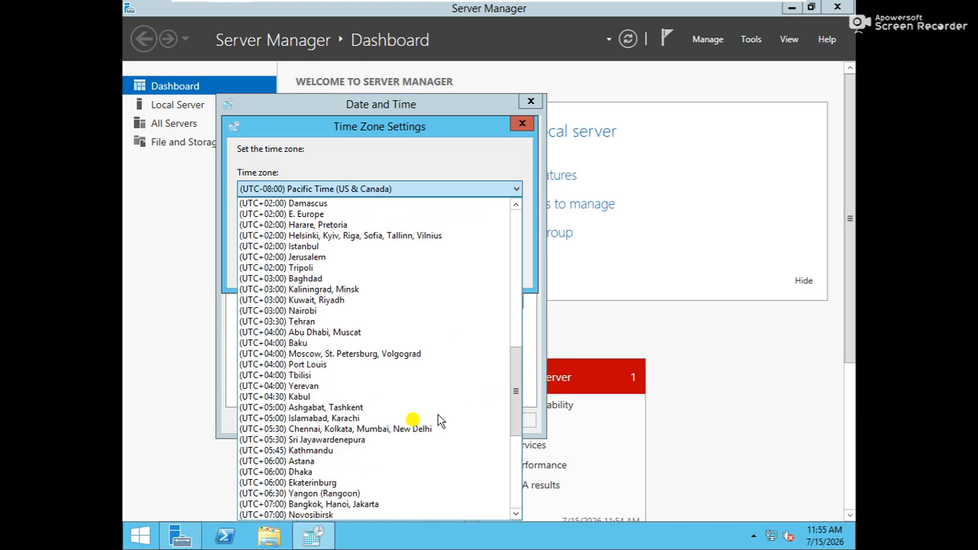
left_click(341, 430)
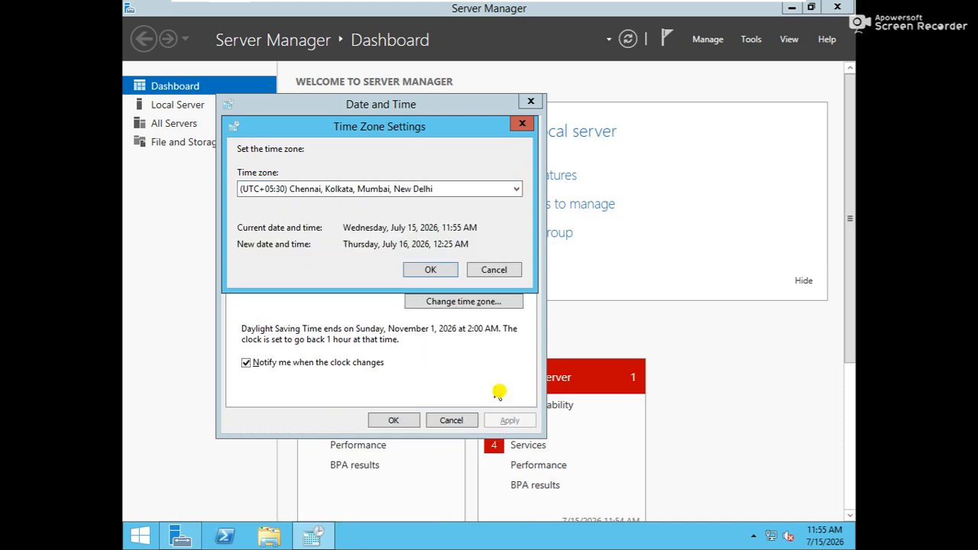
left_click(433, 269)
left_click(394, 420)
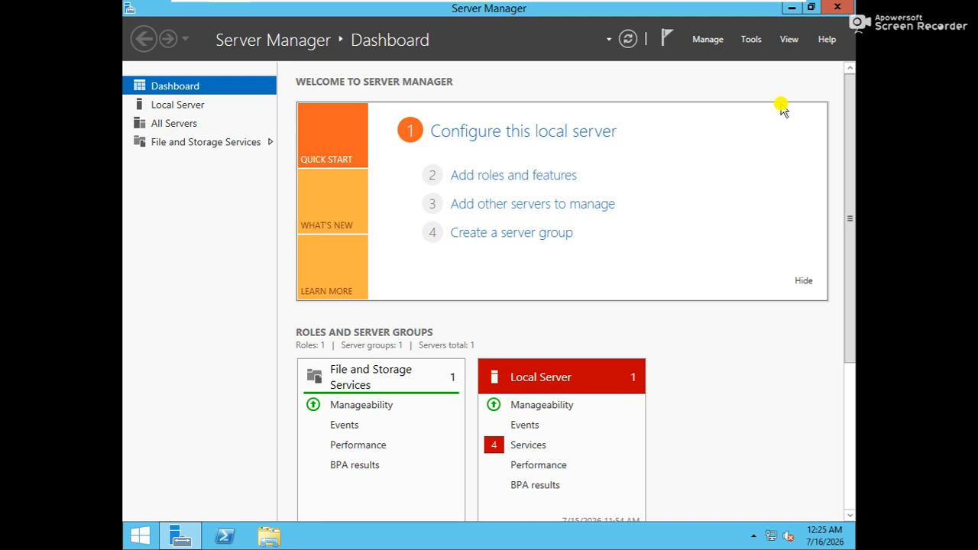
key("super")
key("super")
key("super")
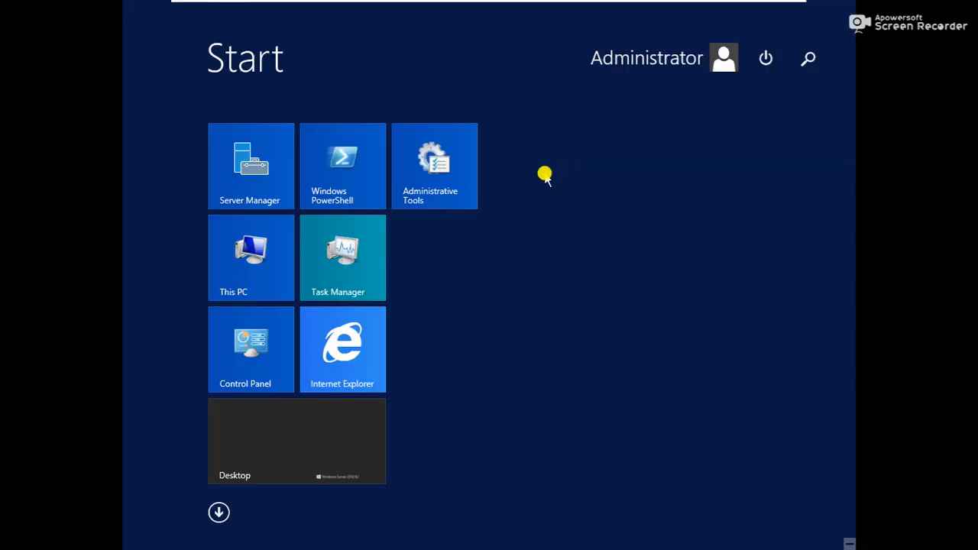
key("super")
Step: Start the Add Roles and Features Wizard and glance at the date and time settings without changes
left_click(516, 177)
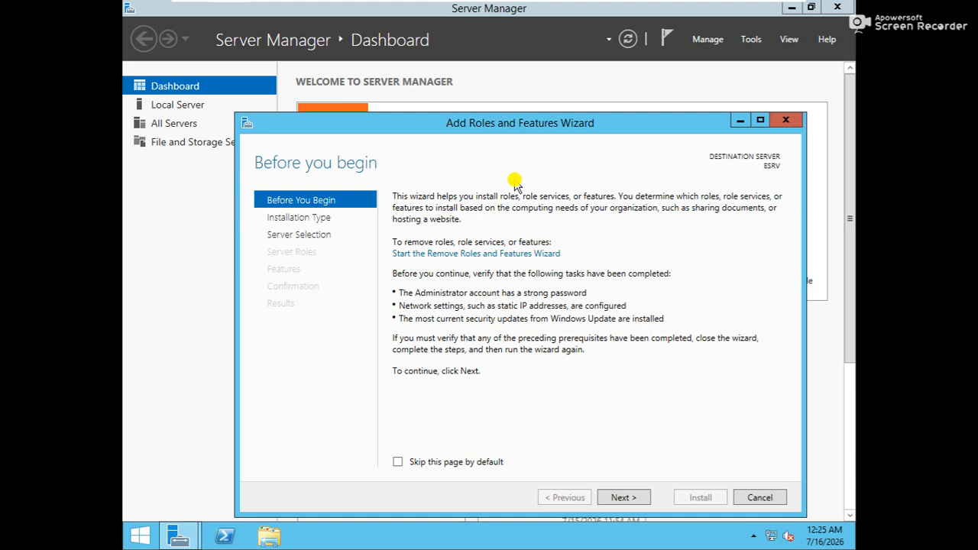
key("super+r")
key("Return")
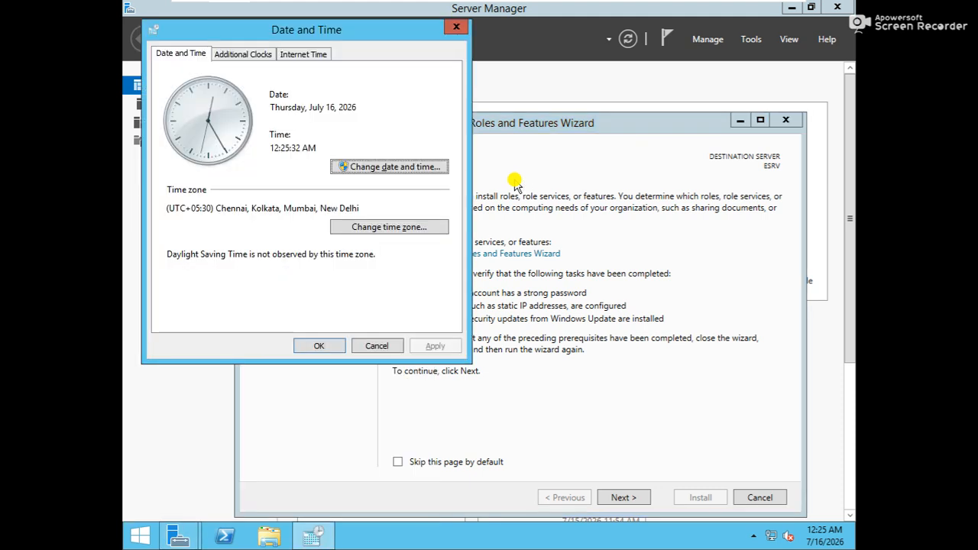
left_click(375, 346)
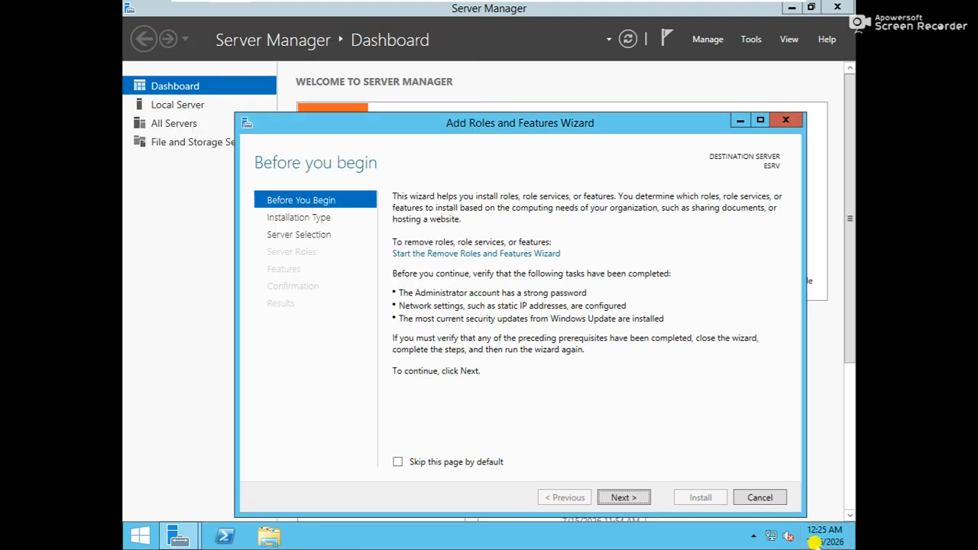
Step: Advance the wizard past Before You Begin, installation type and server selection to the server roles page
mouse_move(818, 539)
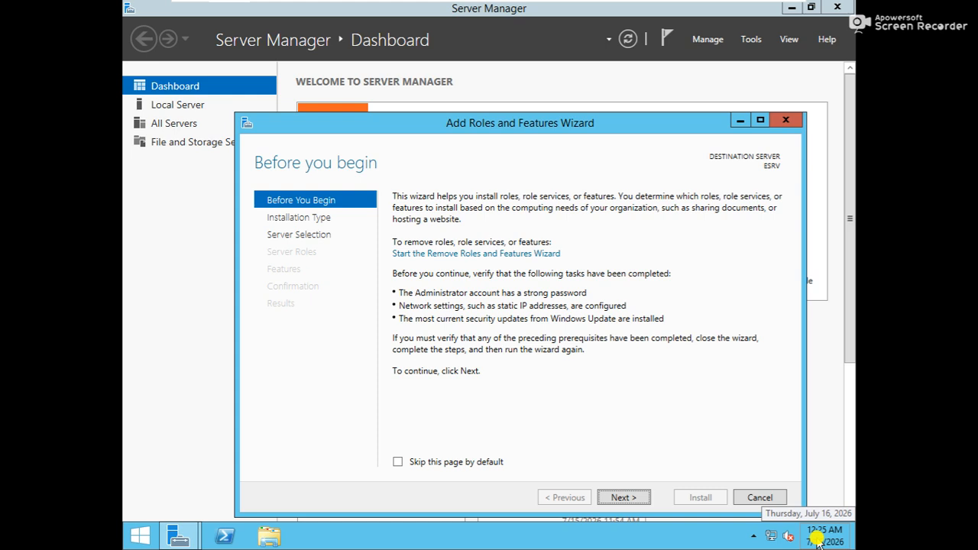
left_click(618, 497)
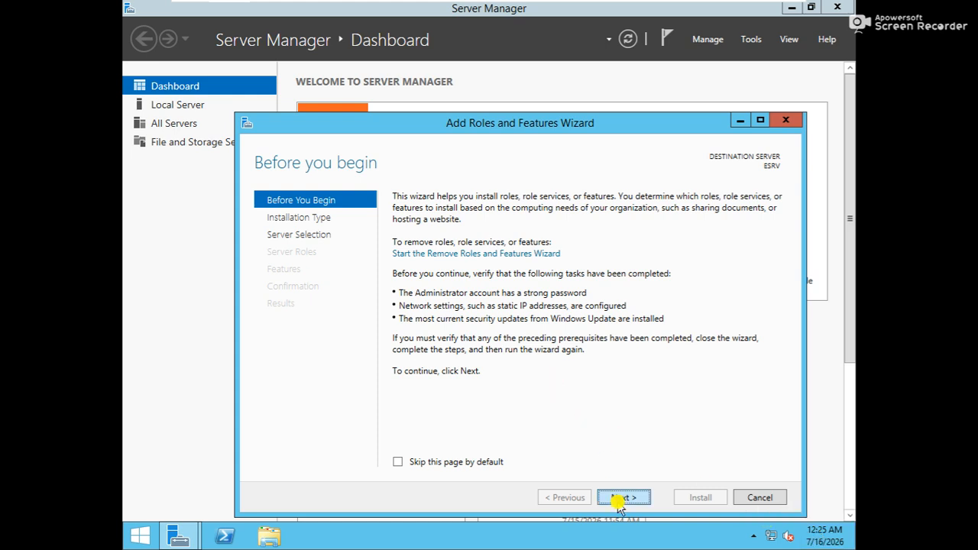
left_click(623, 498)
left_click(629, 499)
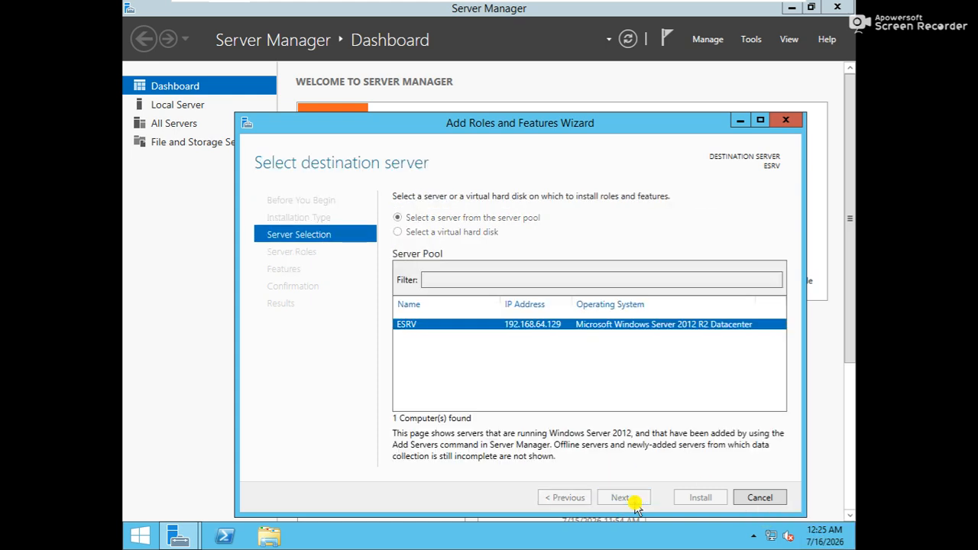
left_click_drag(576, 125, 549, 18)
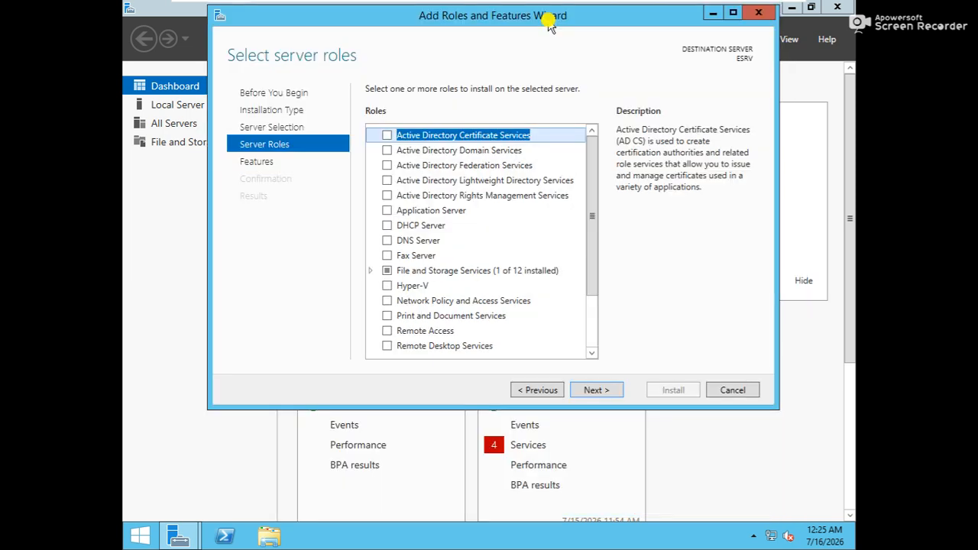
Step: Select .NET Framework 3.5 Features with HTTP and Non-HTTP Activation, accepting their required features
left_click(593, 389)
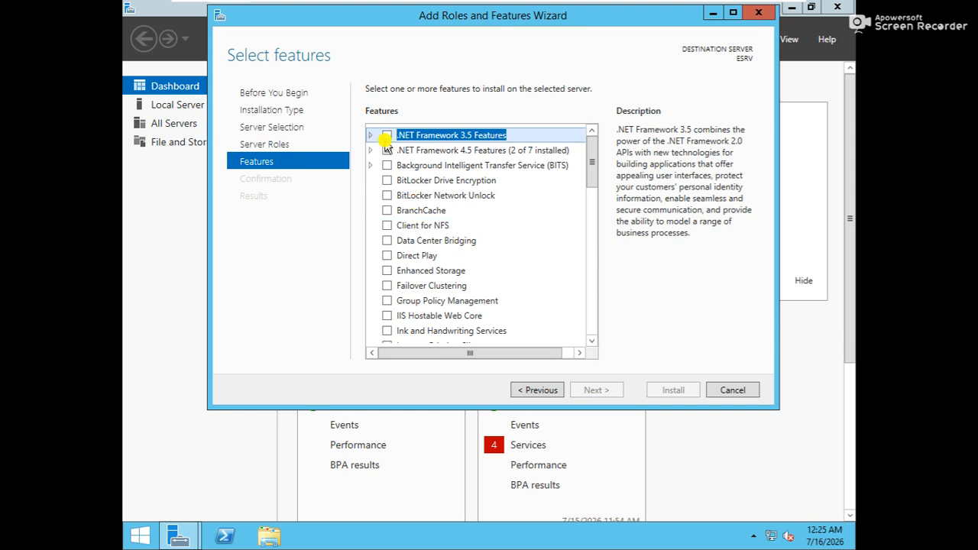
left_click(384, 137)
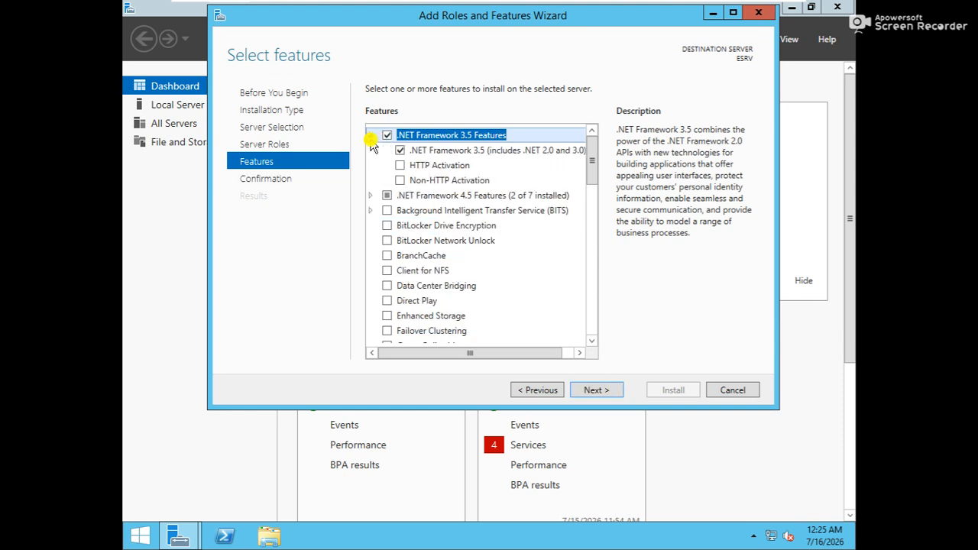
left_click(400, 166)
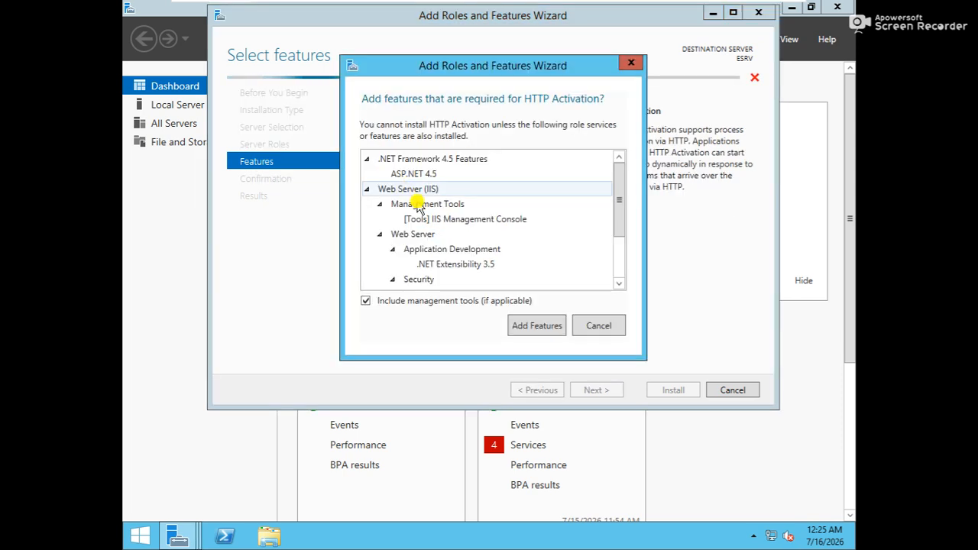
left_click(523, 328)
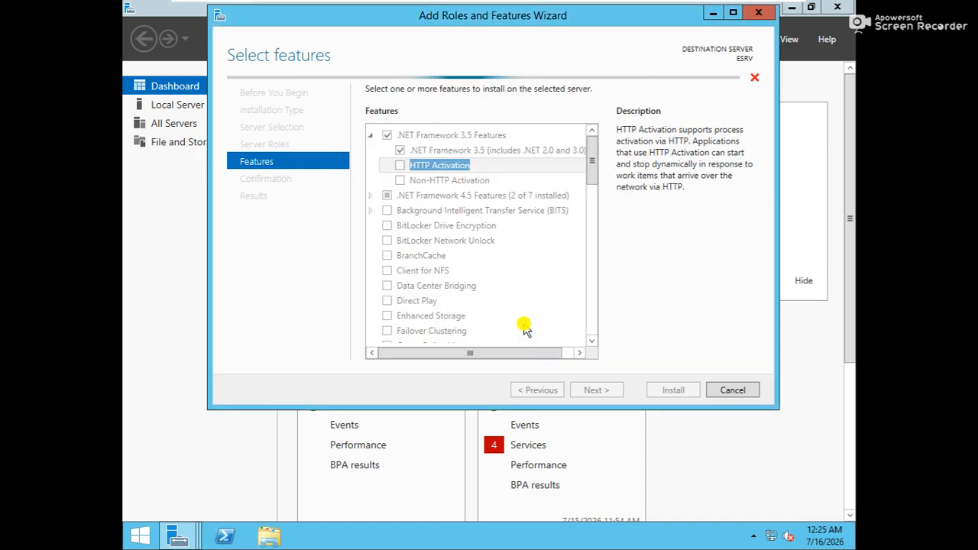
left_click(399, 182)
left_click(591, 340)
left_click_drag(592, 340, 591, 341)
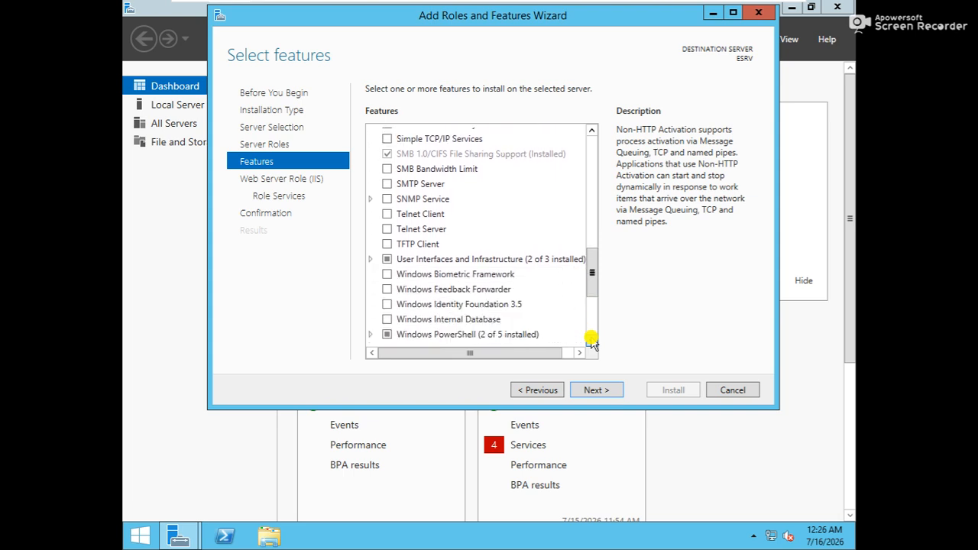
Step: Add Windows PowerShell 2.0 Engine, Desired State Configuration and PowerShell Web Access, then continue
left_click(370, 334)
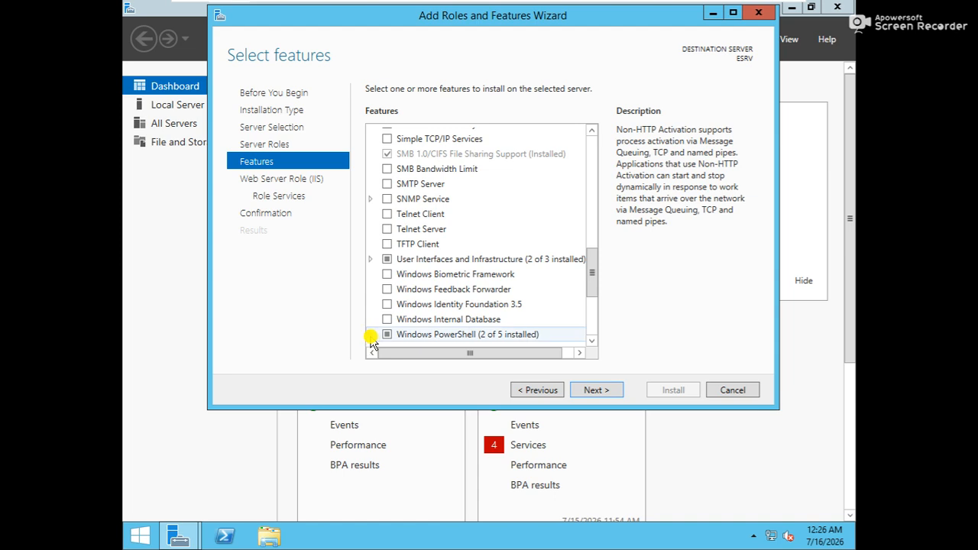
left_click_drag(592, 340, 591, 341)
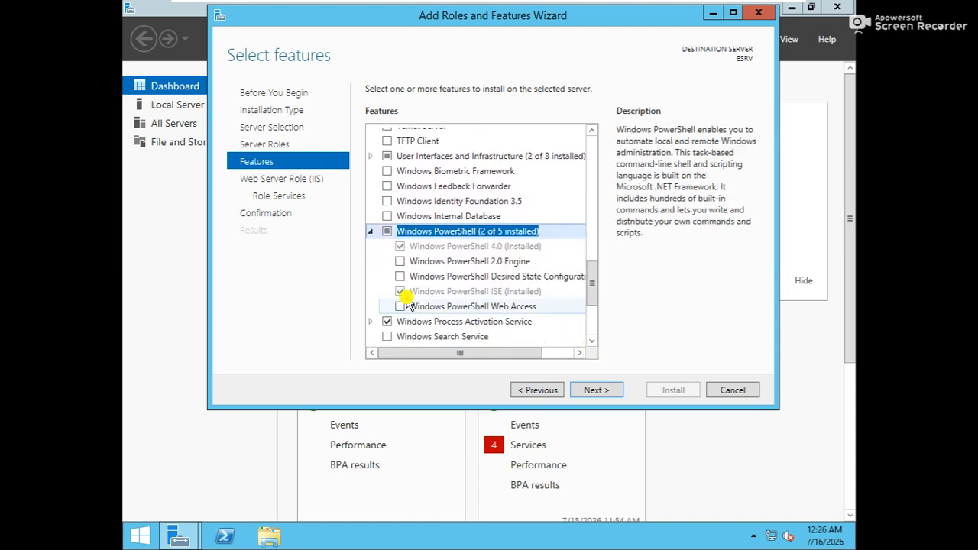
left_click(400, 263)
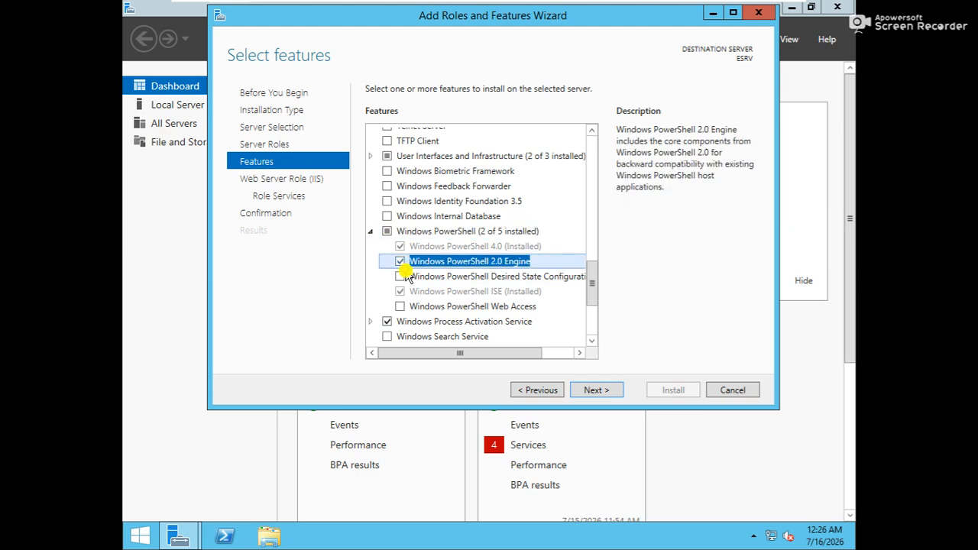
left_click(400, 277)
left_click(518, 338)
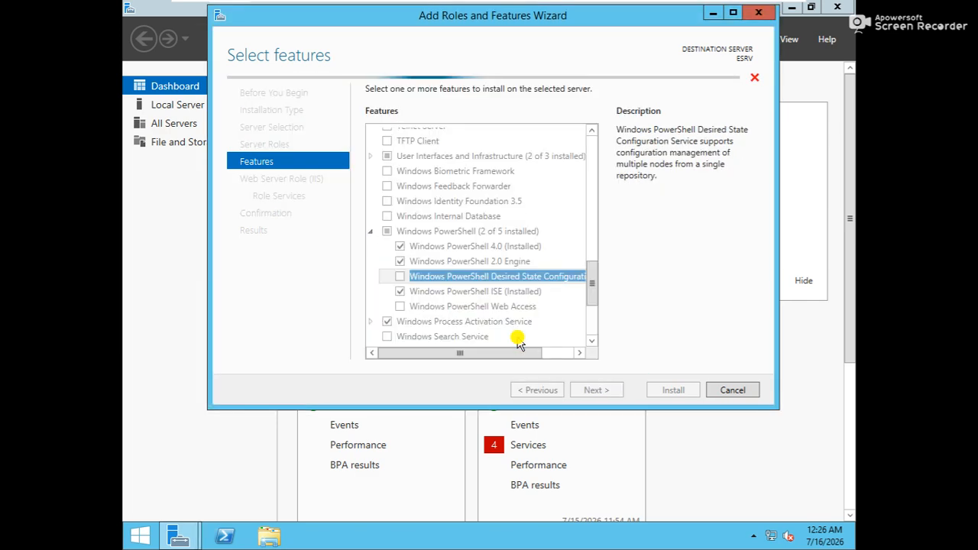
left_click(402, 308)
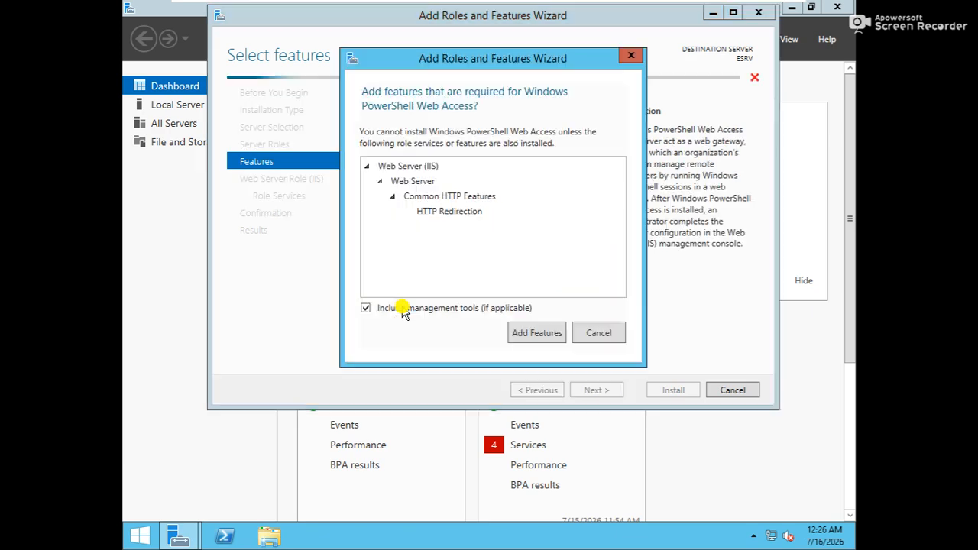
left_click(542, 333)
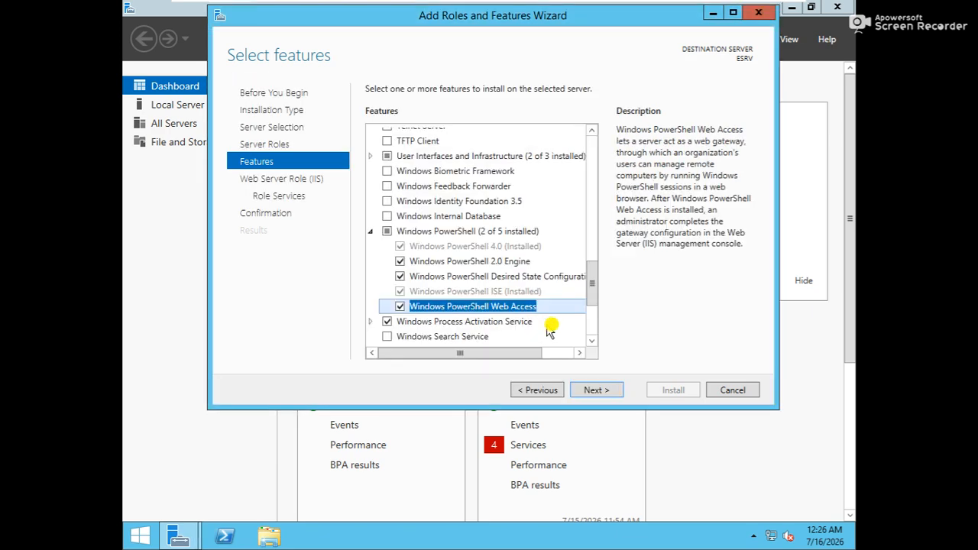
left_click(603, 393)
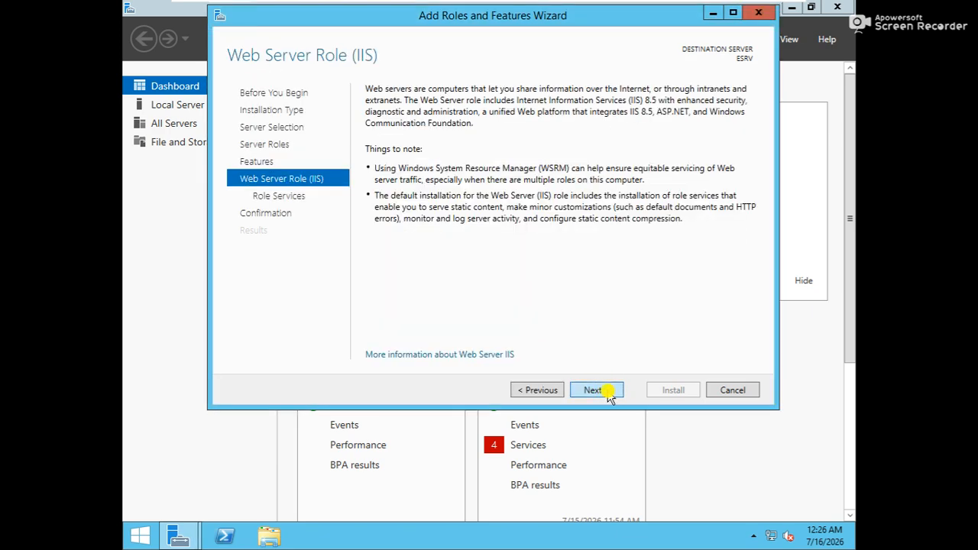
Step: Tick WebDAV Publishing, Custom Logging, Logging Tools, ODBC Logging and Dynamic Content Compression
left_click(609, 396)
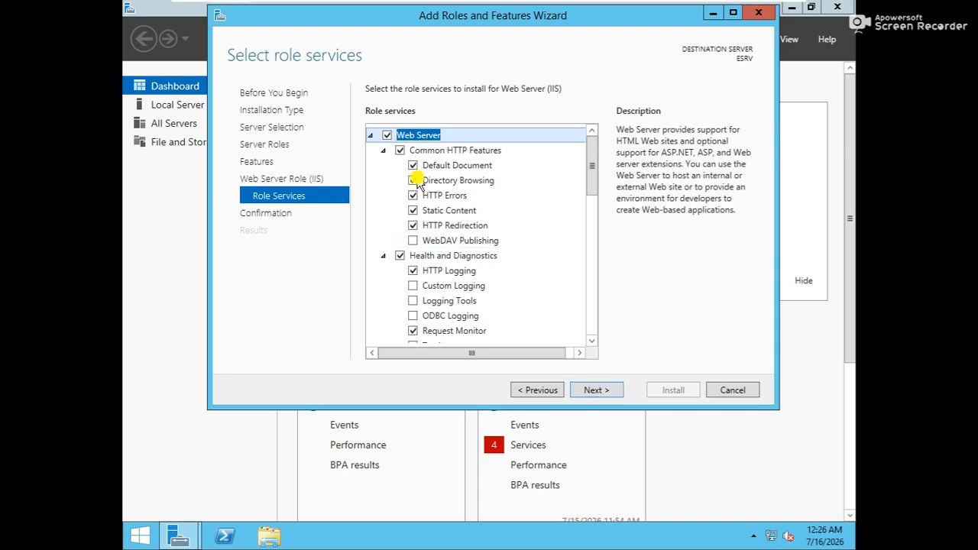
left_click(412, 242)
scroll(593, 174, "down", 2)
left_click(412, 221)
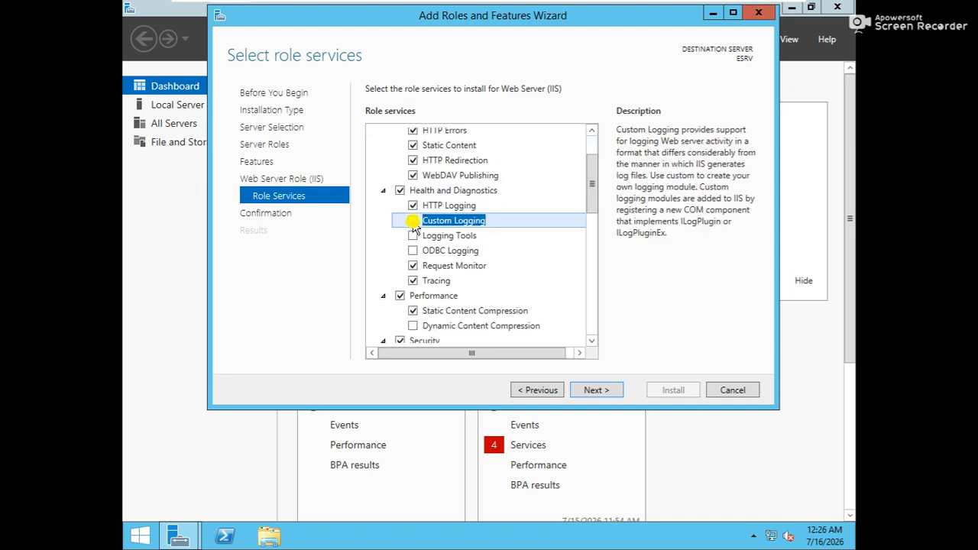
left_click(413, 235)
left_click(412, 250)
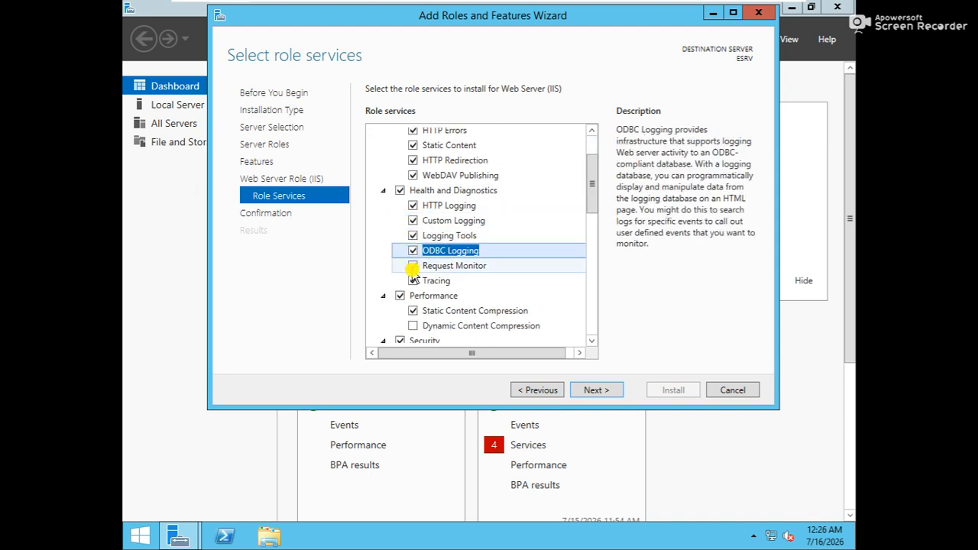
left_click(413, 325)
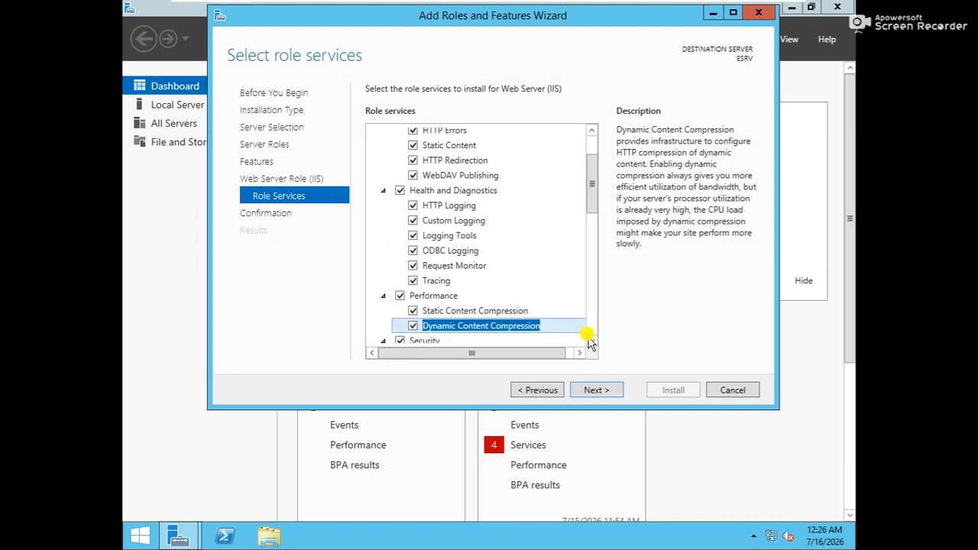
scroll(590, 340, "down", 3)
scroll(591, 340, "down", 1)
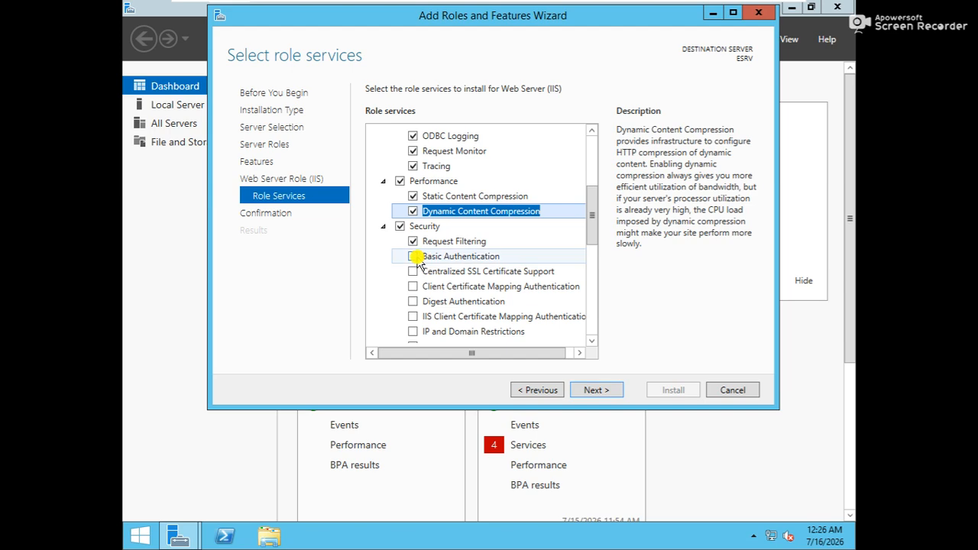
Step: Tick Basic, Digest, Windows and certificate-mapping authentication, Centralized SSL, IP restrictions and URL Authorization
left_click(413, 256)
left_click(413, 272)
left_click(413, 287)
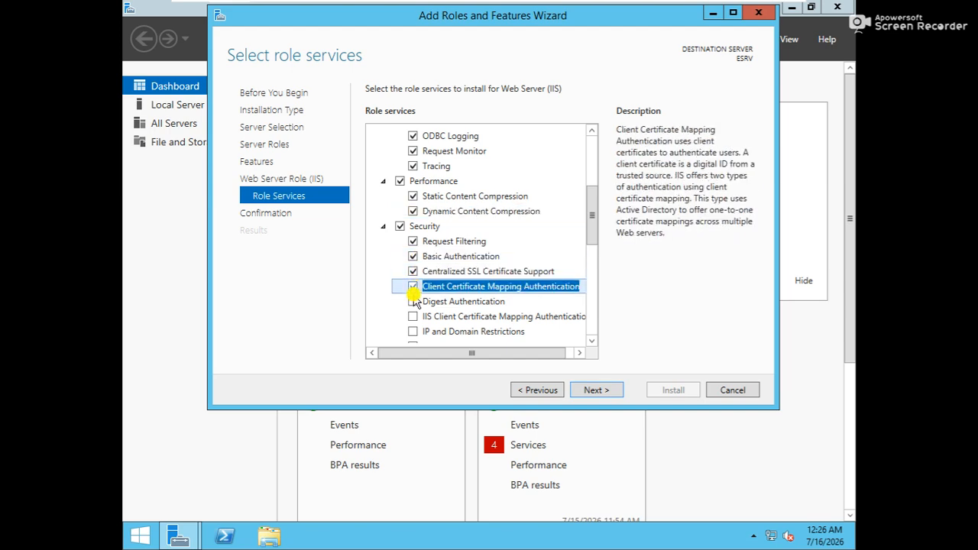
left_click(413, 301)
left_click(413, 316)
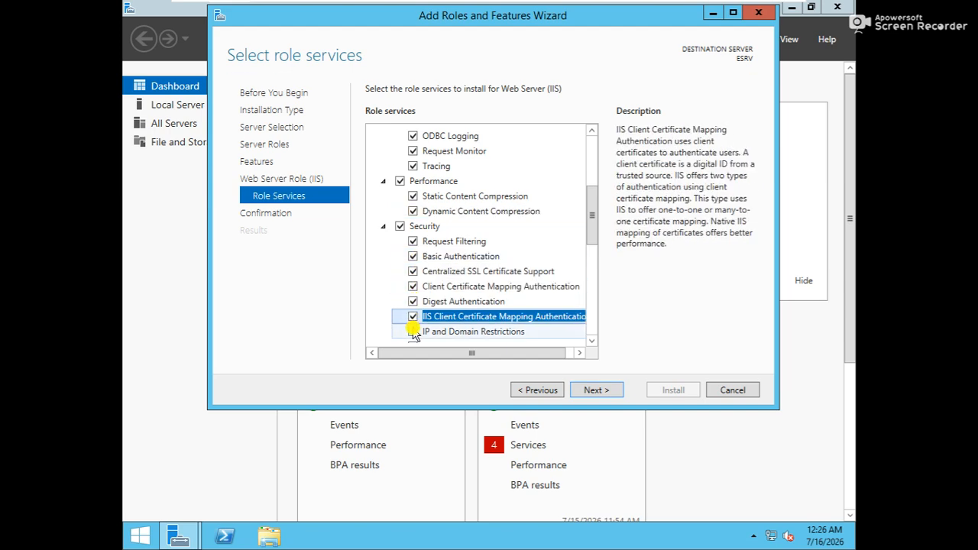
left_click(412, 331)
scroll(590, 342, "down", 4)
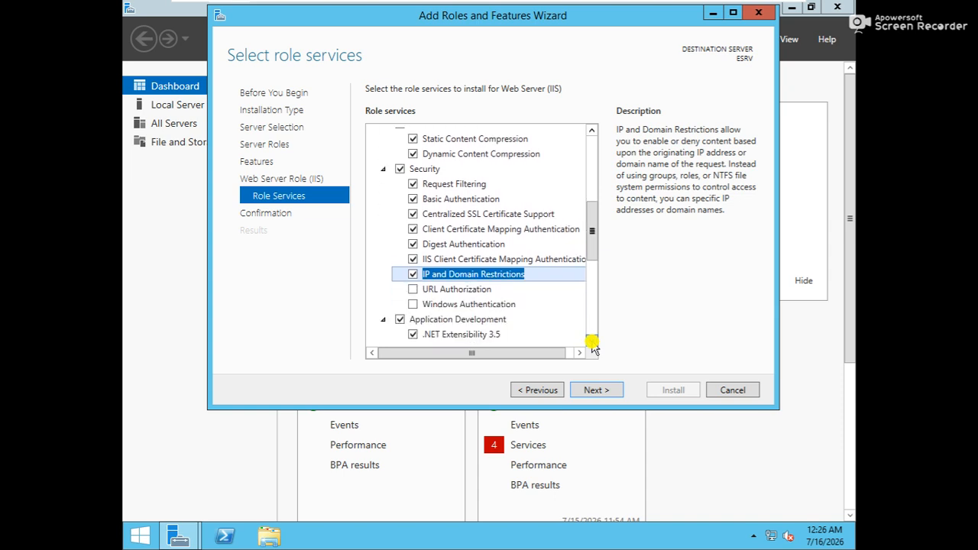
left_click(593, 342)
left_click(413, 278)
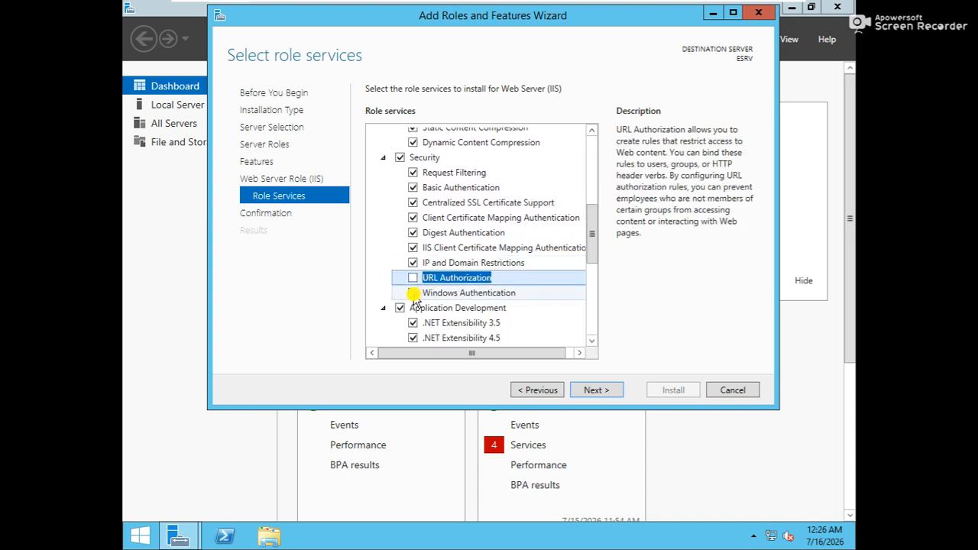
left_click(412, 293)
left_click(412, 278)
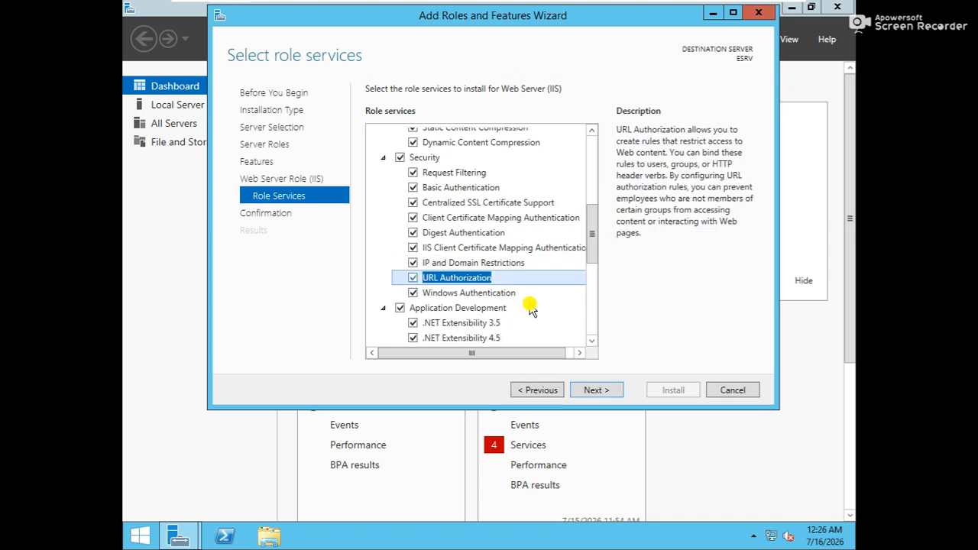
left_click(592, 340)
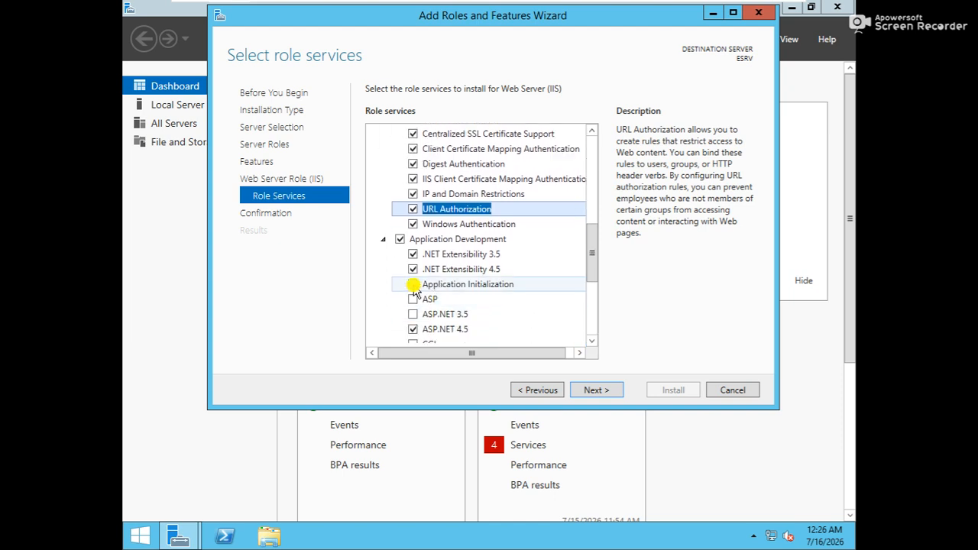
Step: Tick Application Initialization, ASP, ASP.NET 3.5 and CGI, adding their required features
left_click(412, 285)
left_click(413, 299)
left_click(413, 314)
left_click(413, 330)
left_click(593, 341)
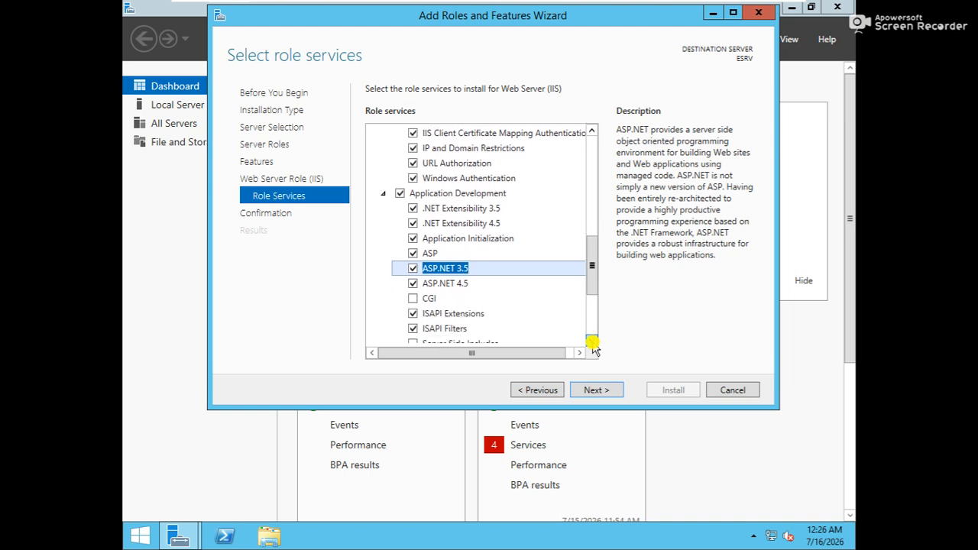
left_click(413, 298)
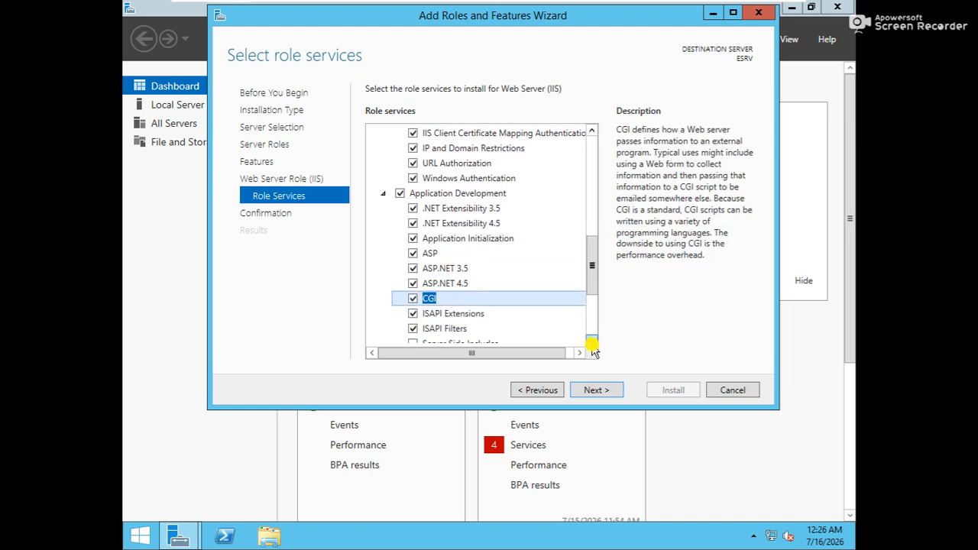
left_click(593, 344)
Step: Tick Server Side Includes, WebSocket Protocol, FTP Server and FTP Extensibility
left_click(413, 298)
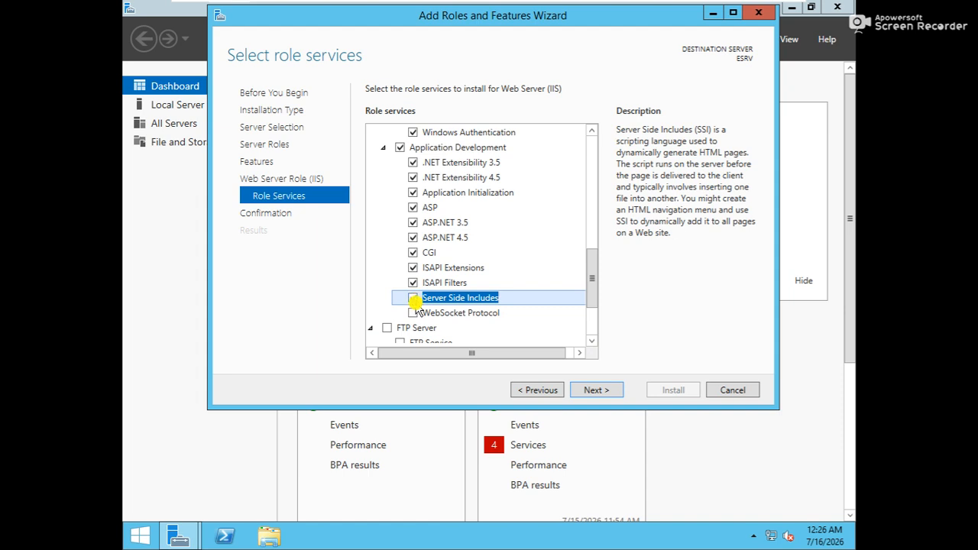
left_click(413, 312)
left_click(387, 327)
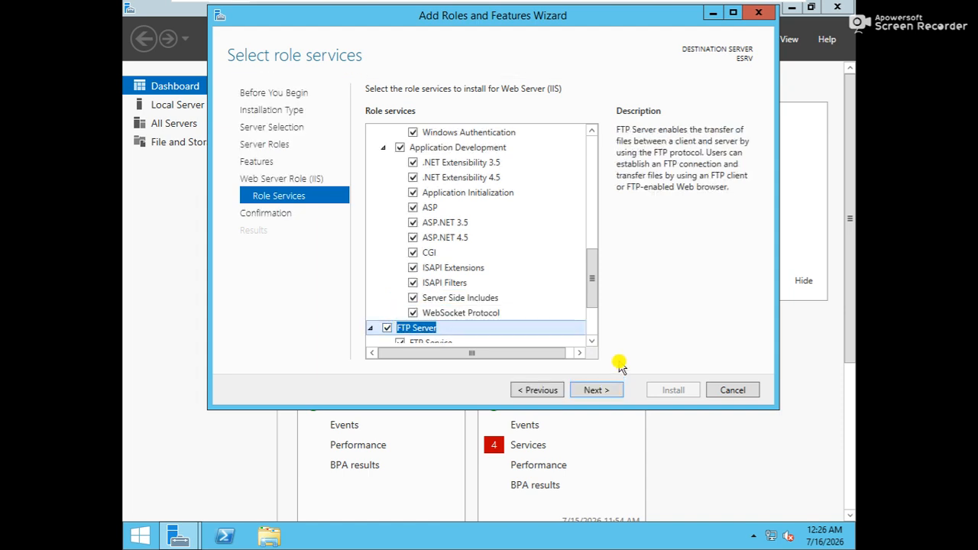
left_click(593, 341)
left_click(592, 341)
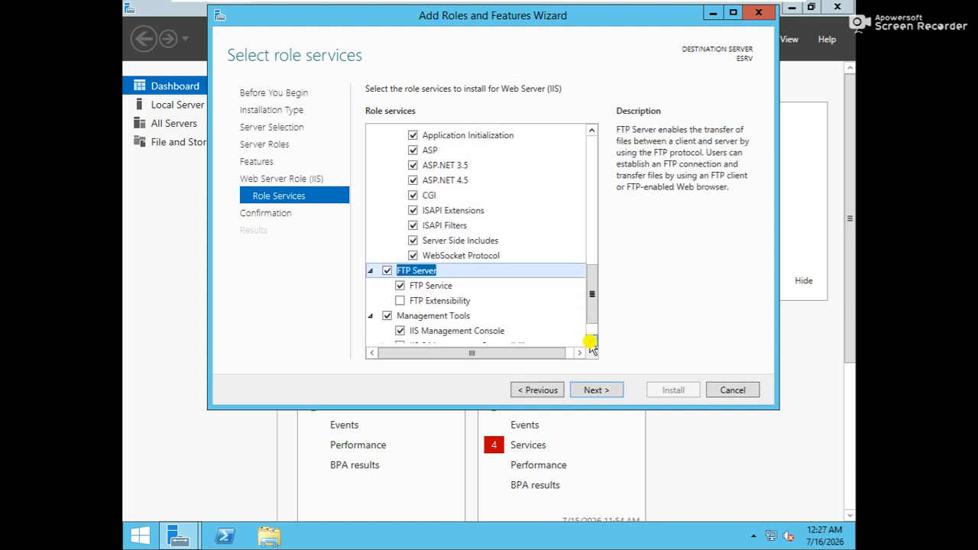
left_click(453, 303)
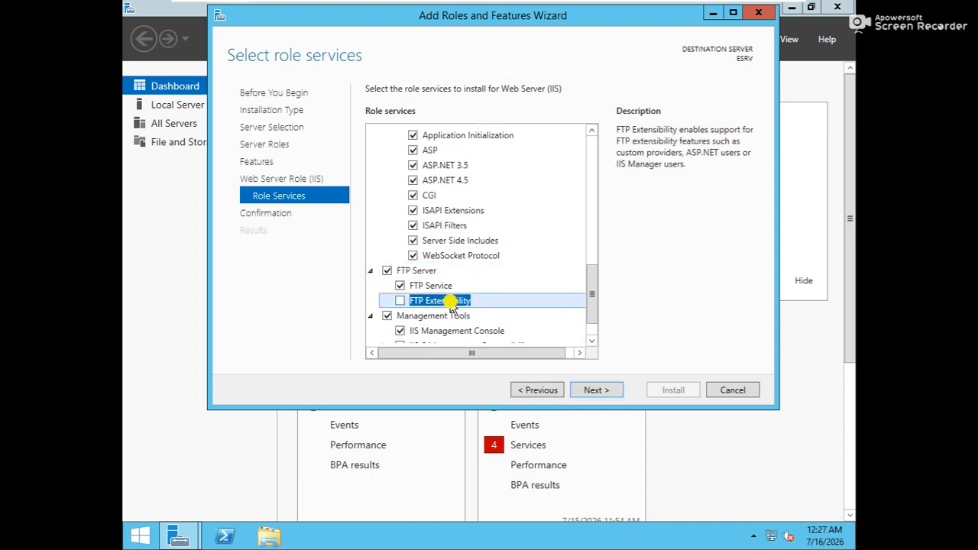
left_click(593, 341)
left_click(593, 341)
Step: Tick IIS 6 Management Compatibility with its Console, Scripting Tools and Management Scripts and Tools, then continue
left_click(404, 311)
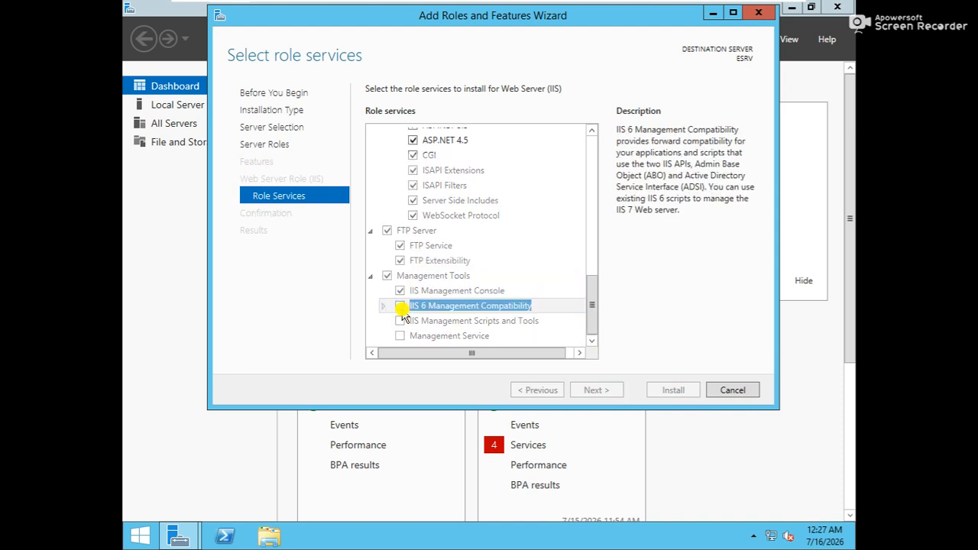
left_click(450, 323)
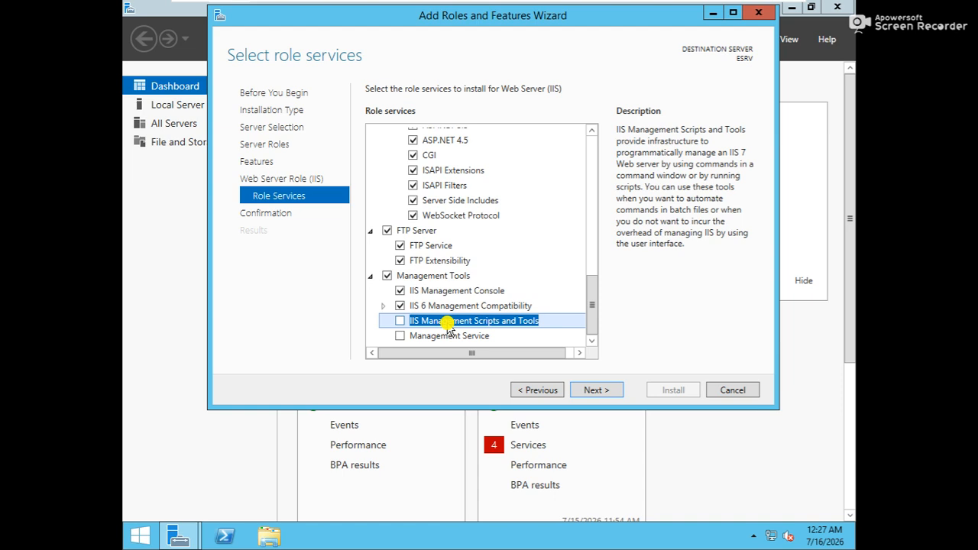
left_click(383, 306)
left_click(383, 306)
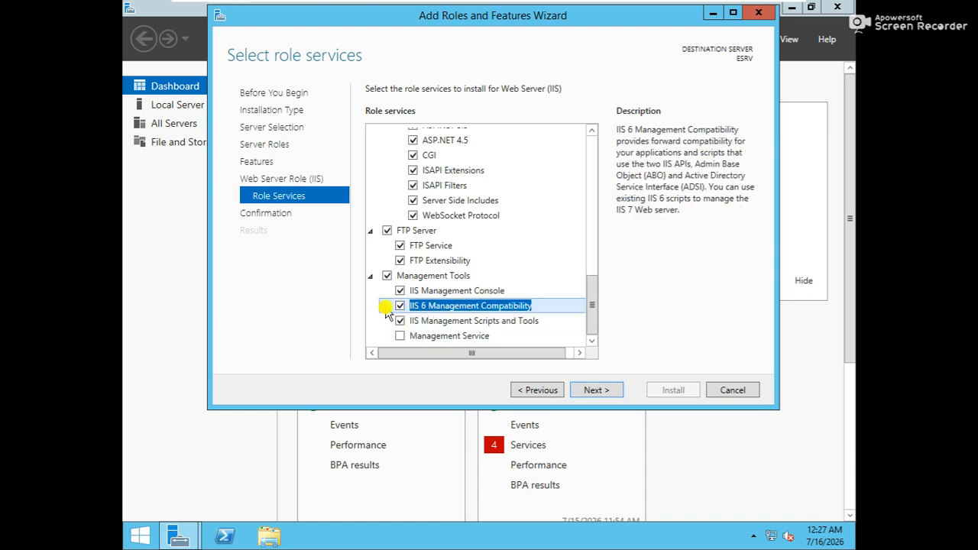
left_click(383, 306)
left_click(424, 336)
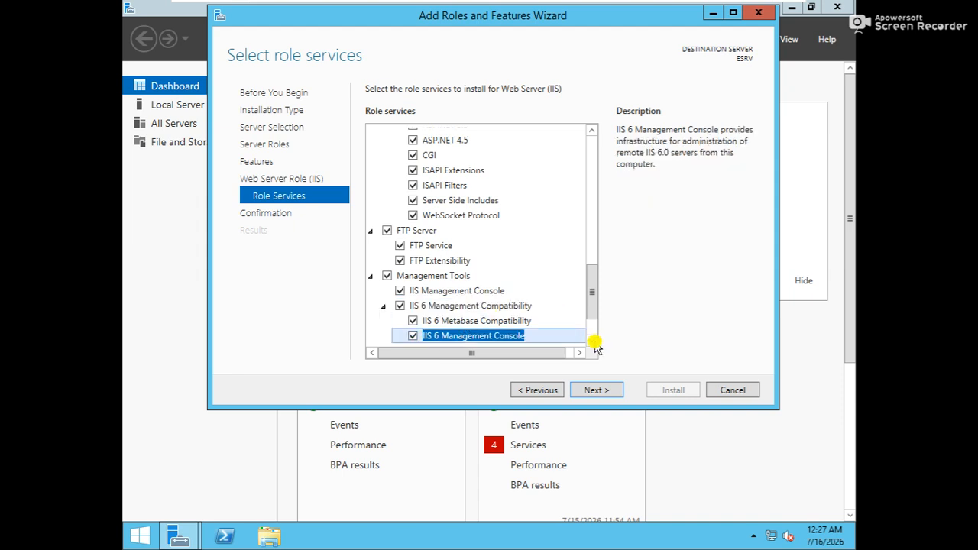
left_click(592, 341)
left_click(592, 341)
left_click(591, 341)
left_click(592, 340)
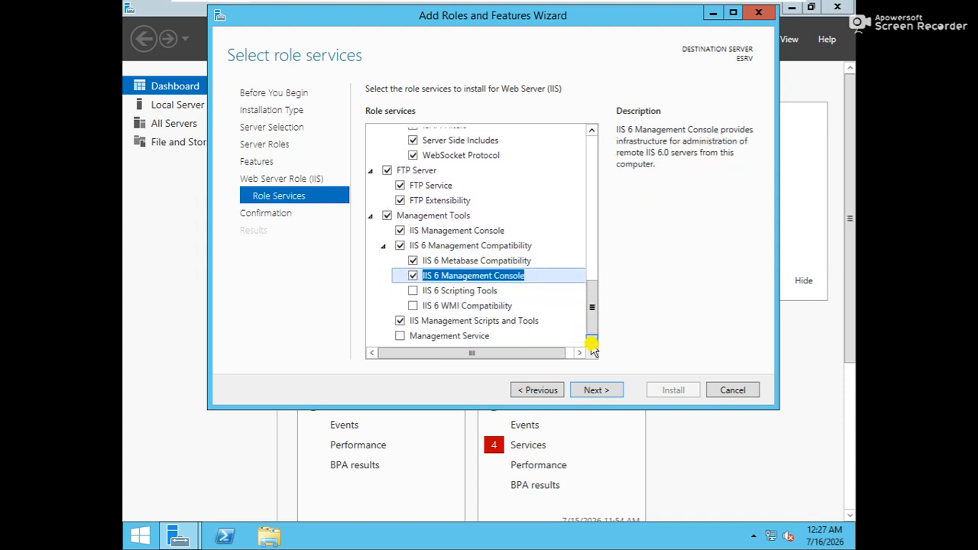
left_click(413, 291)
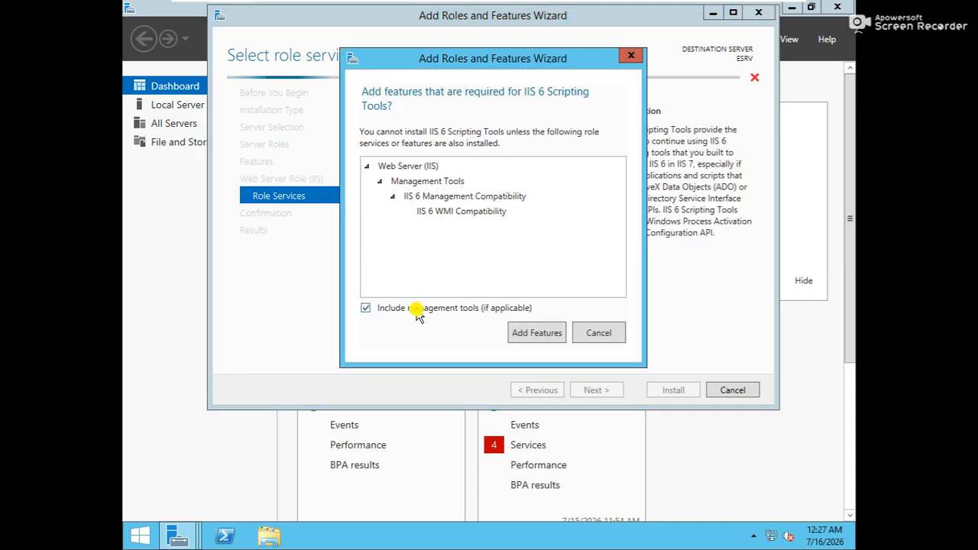
left_click(525, 333)
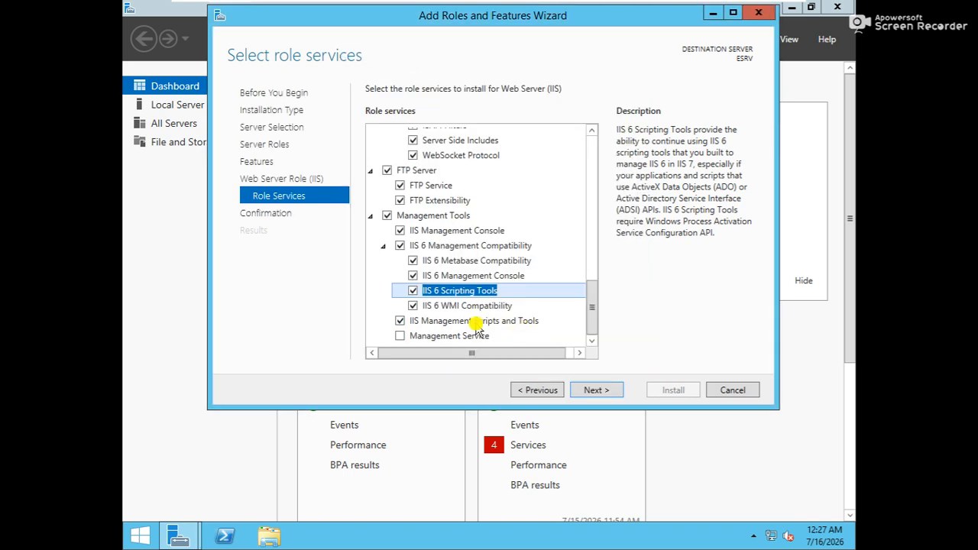
left_click(410, 337)
left_click_drag(589, 313, 581, 156)
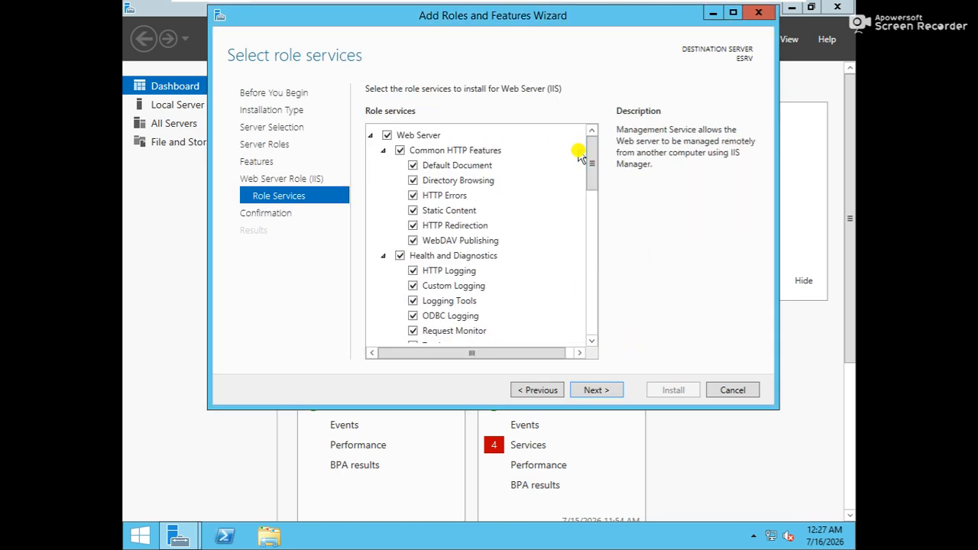
left_click(596, 390)
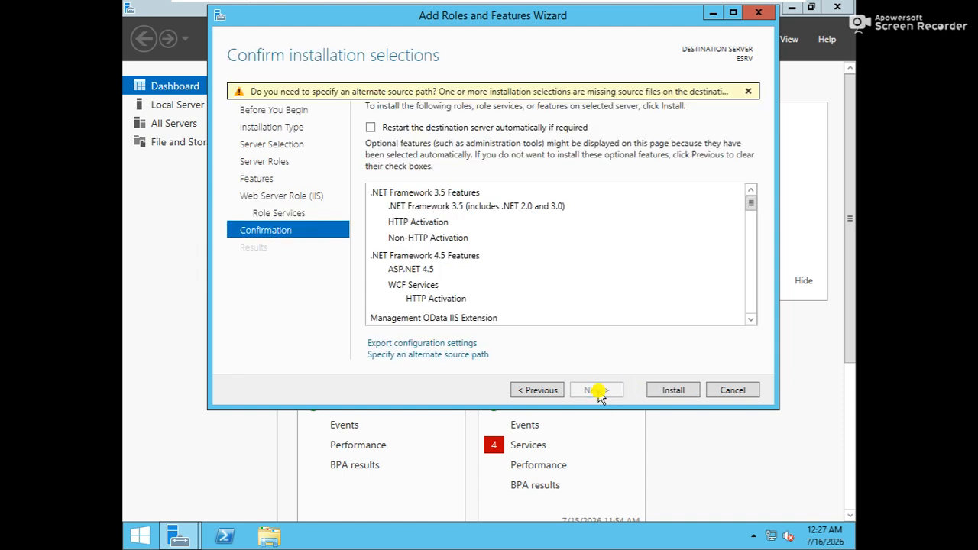
Step: Allow ESRV to restart automatically if required and start installing the selected features
left_click(403, 130)
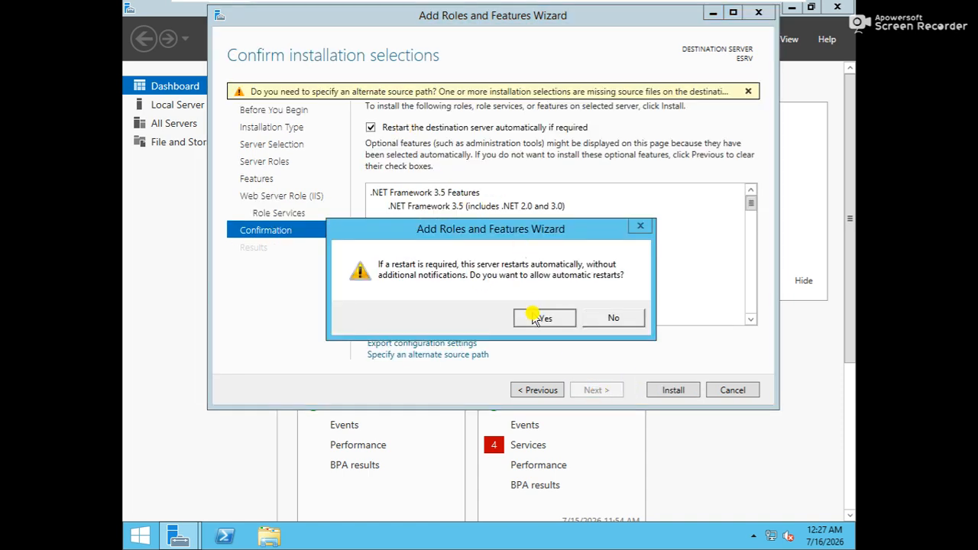
left_click(542, 319)
left_click(674, 390)
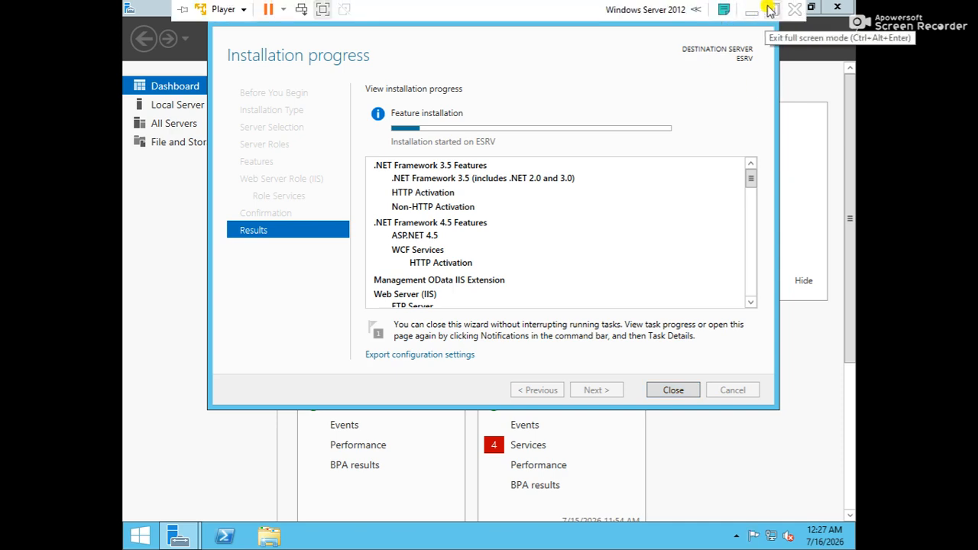
Step: Leave the VM's full-screen view and bring the Document4 notes forward in Word
left_click(767, 12)
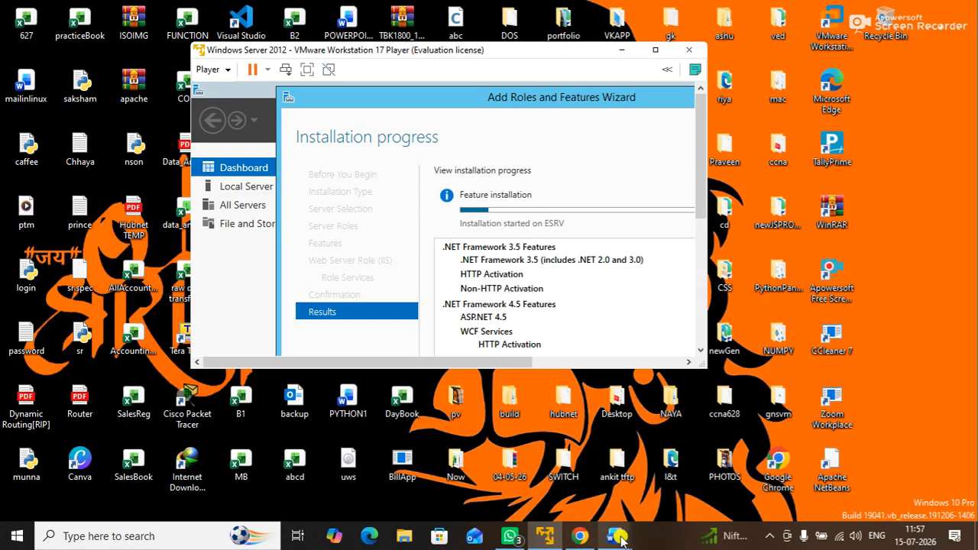
mouse_move(616, 537)
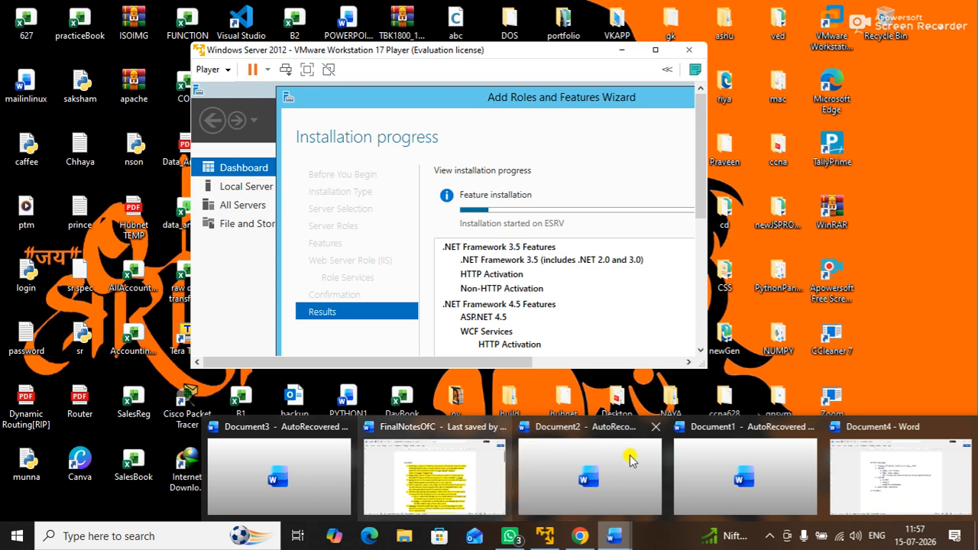
left_click(865, 479)
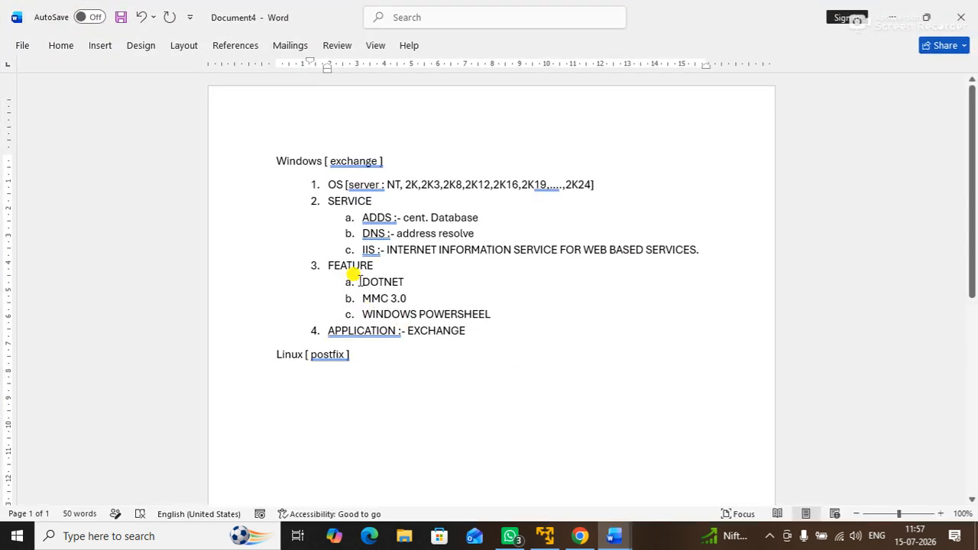
Step: Try indenting the DOTNET and PowerShell sub-lists, undo the indent, and minimise Word
left_click_drag(360, 282, 426, 278)
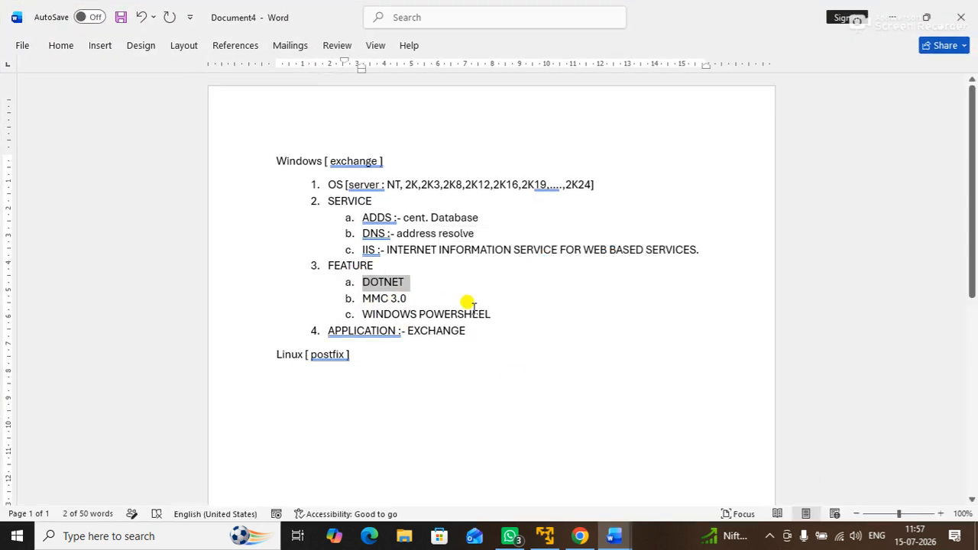
left_click_drag(491, 313, 402, 315)
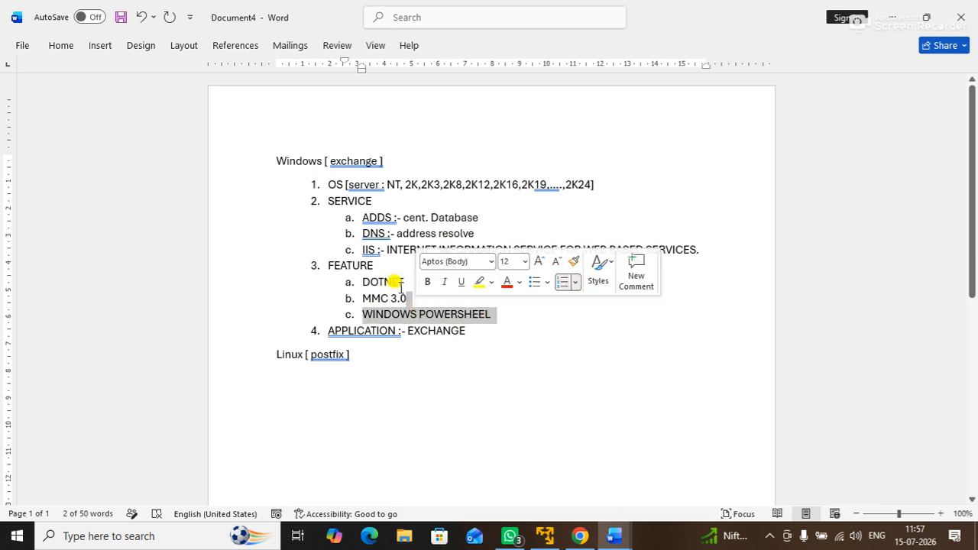
left_click(397, 283)
left_click_drag(403, 282, 339, 274)
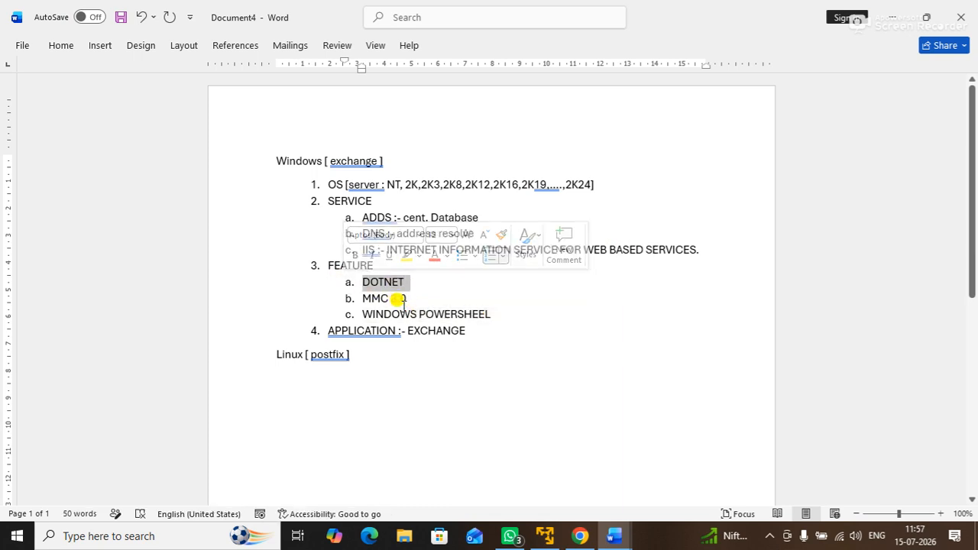
left_click_drag(409, 298, 328, 299)
left_click(532, 315)
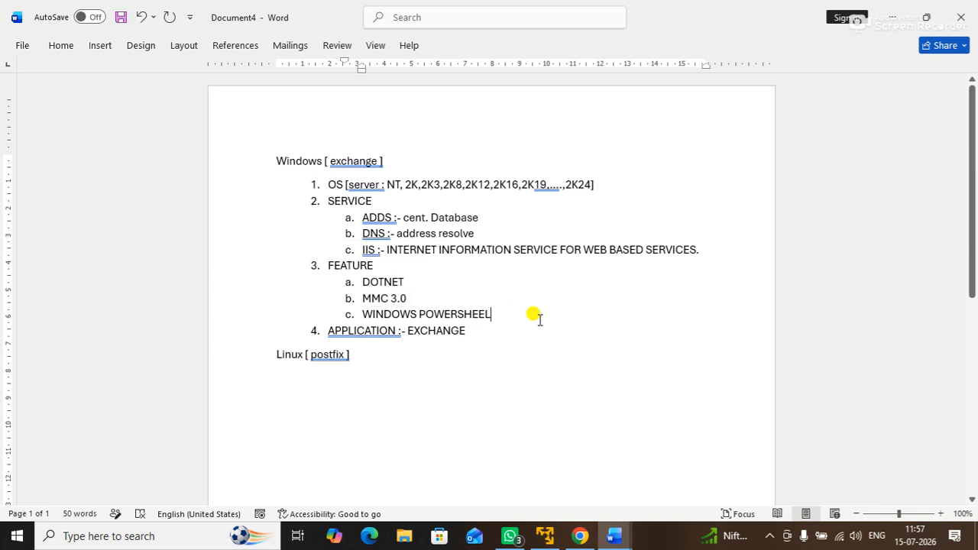
left_click_drag(348, 250, 443, 252)
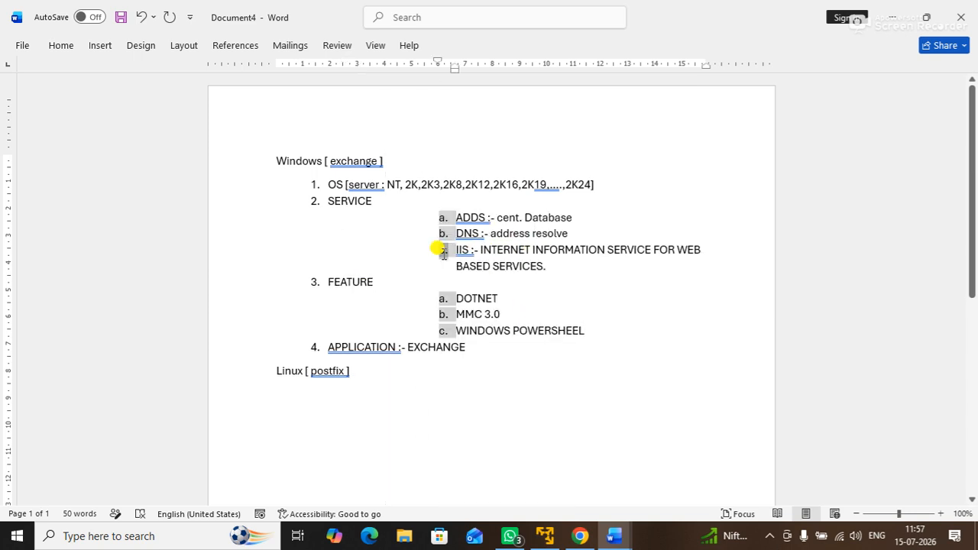
key("ctrl+z")
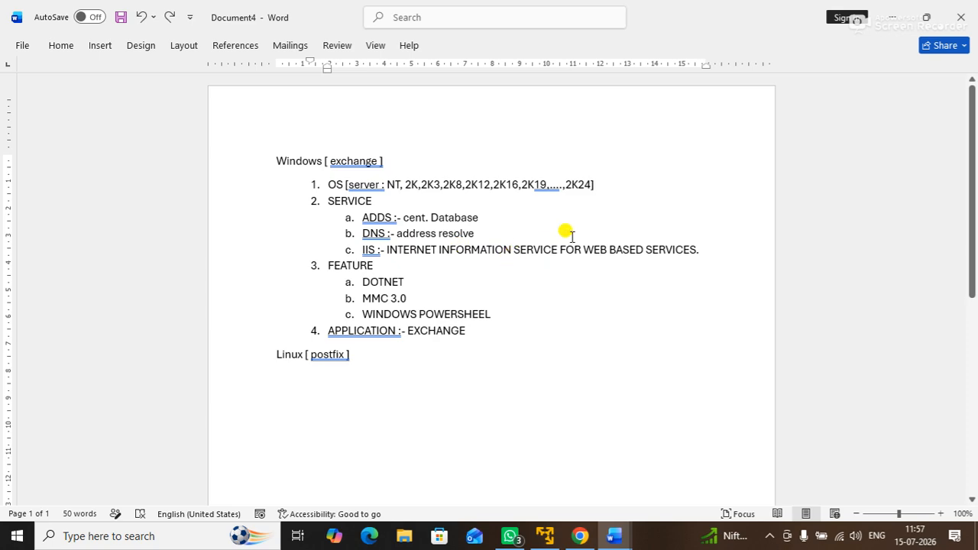
left_click(889, 22)
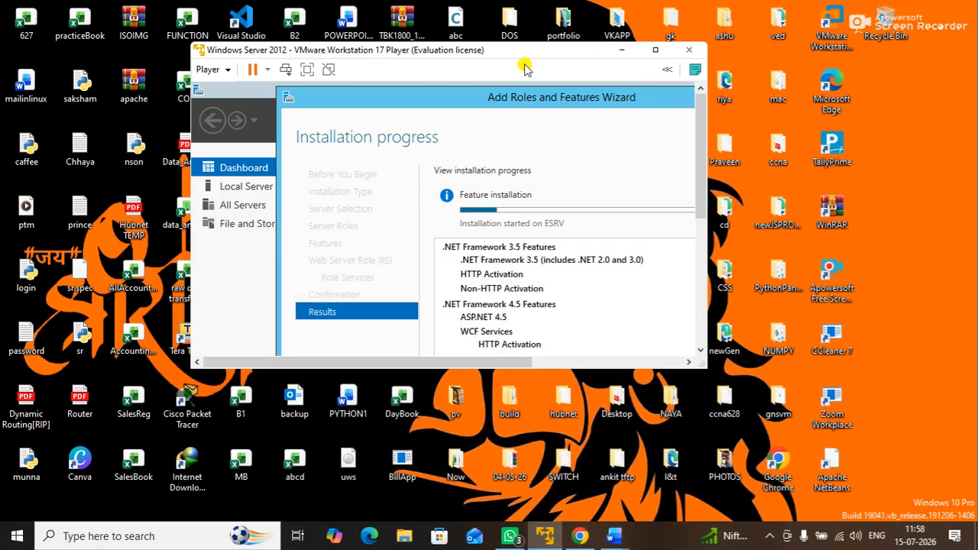
Step: Run the VM full screen, reposition the installation wizard during installation, then return to windowed view
left_click(307, 70)
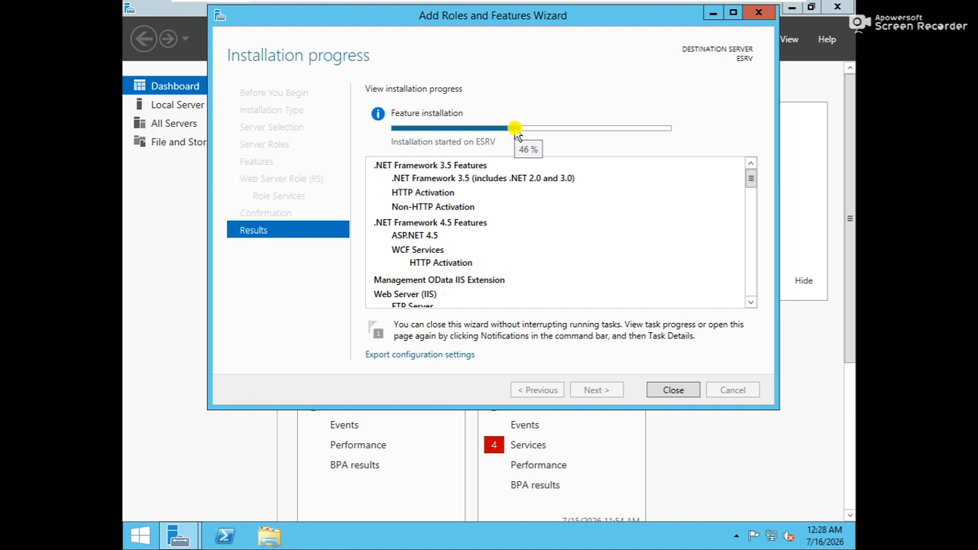
left_click_drag(557, 18, 566, 87)
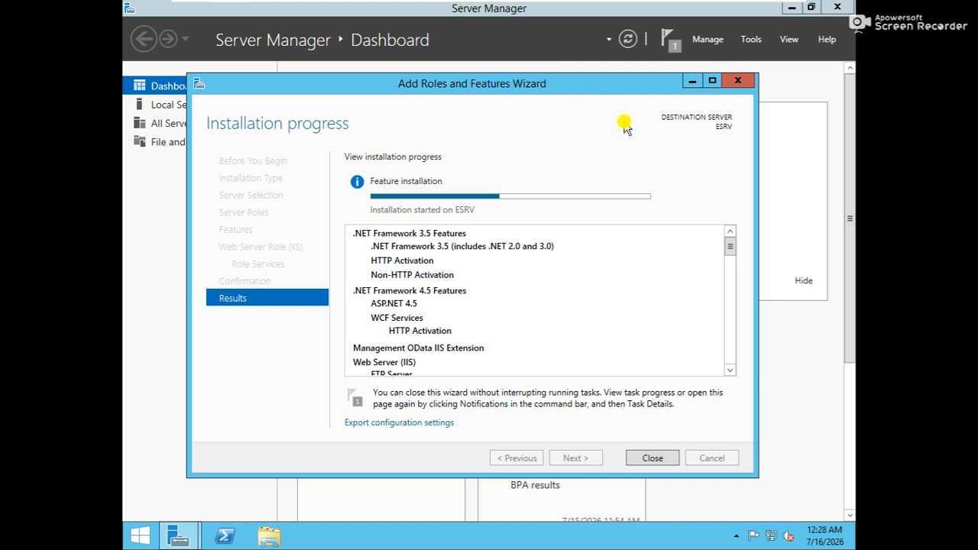
left_click_drag(568, 81, 600, 86)
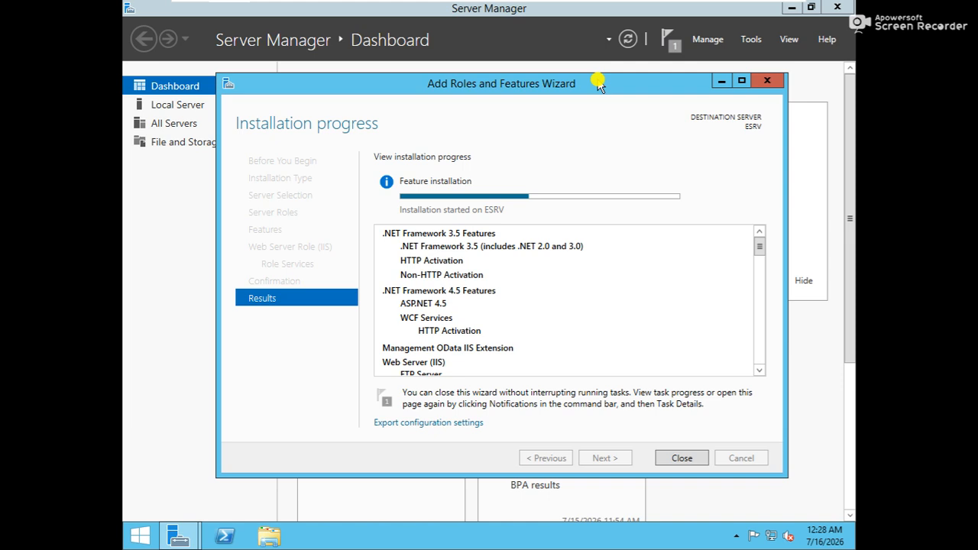
mouse_move(600, 86)
left_mouse_down()
mouse_move(557, 91)
mouse_move(597, 100)
mouse_move(564, 82)
mouse_move(600, 87)
mouse_move(581, 81)
left_mouse_up()
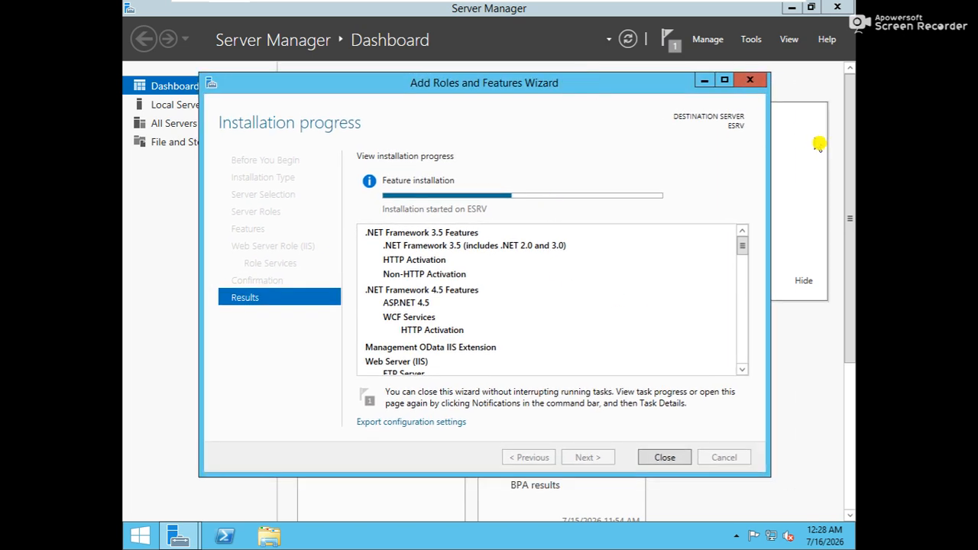
scroll(854, 266, "down", 4)
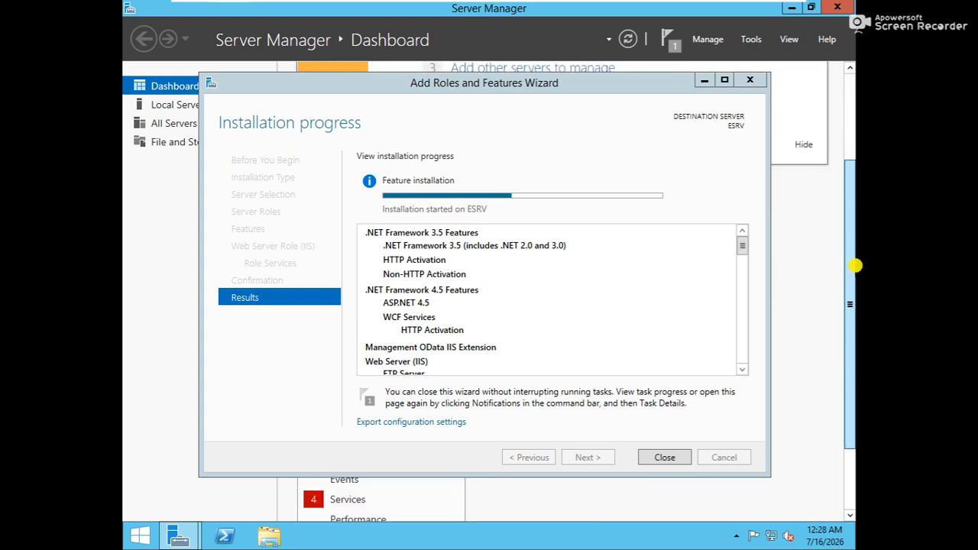
scroll(854, 267, "up", 4)
mouse_move(502, 82)
left_mouse_down()
mouse_move(512, 115)
mouse_move(504, 101)
left_mouse_up()
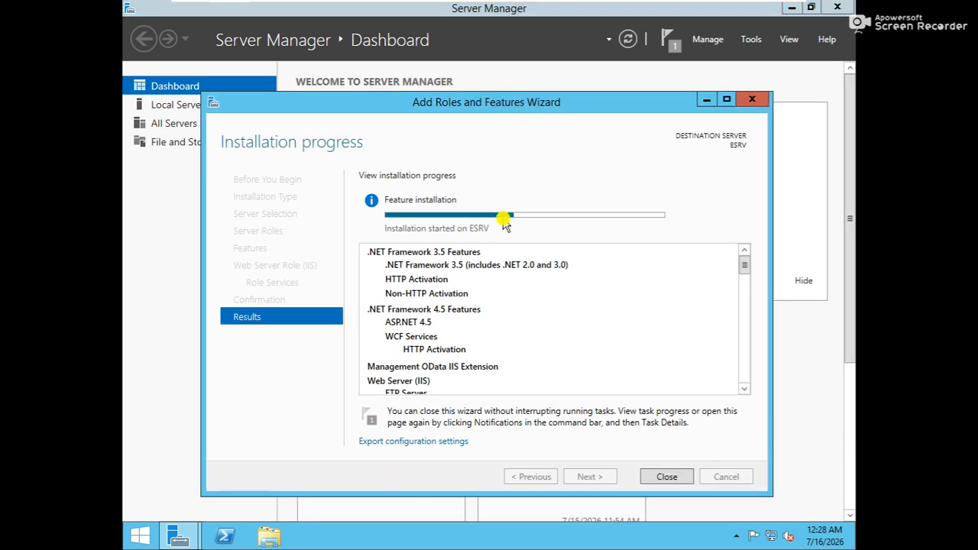
left_click_drag(509, 99, 533, 85)
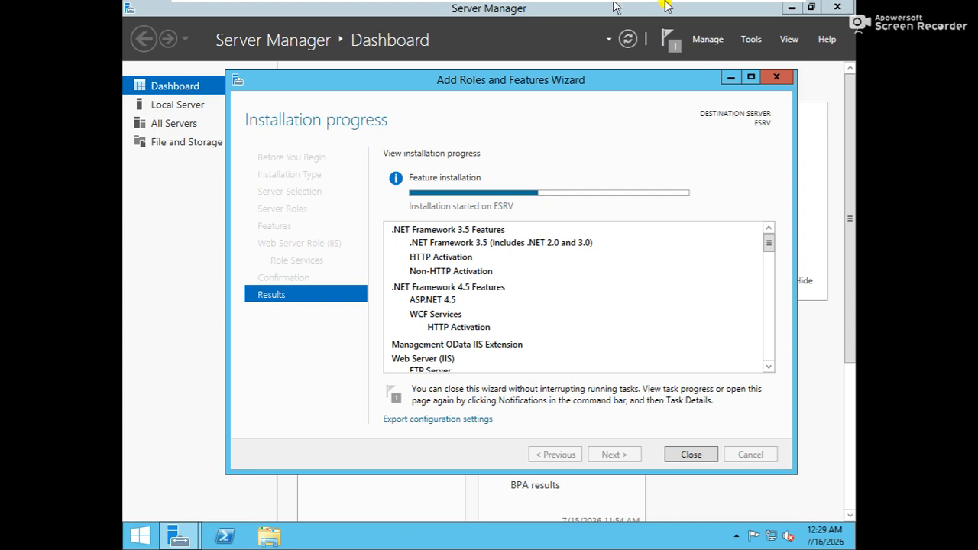
mouse_move(666, 4)
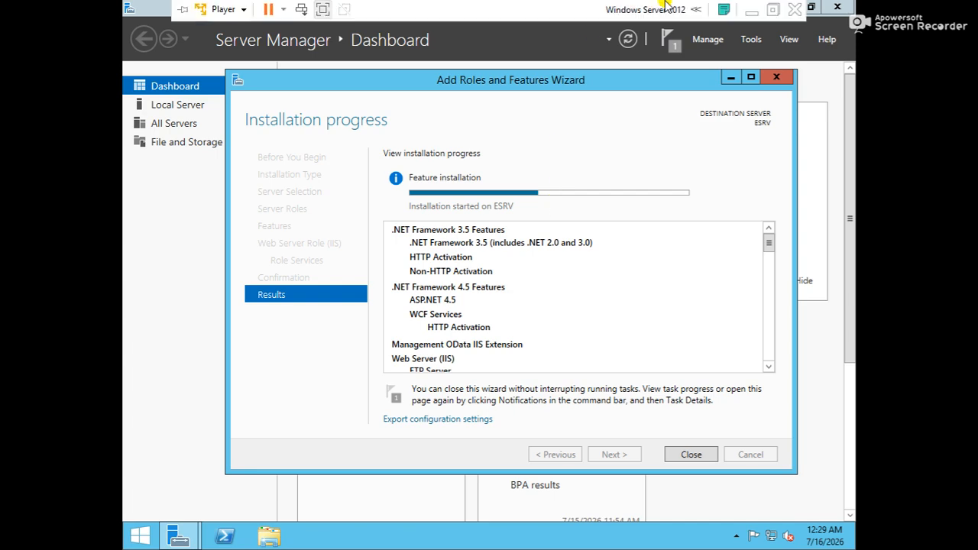
left_click(323, 10)
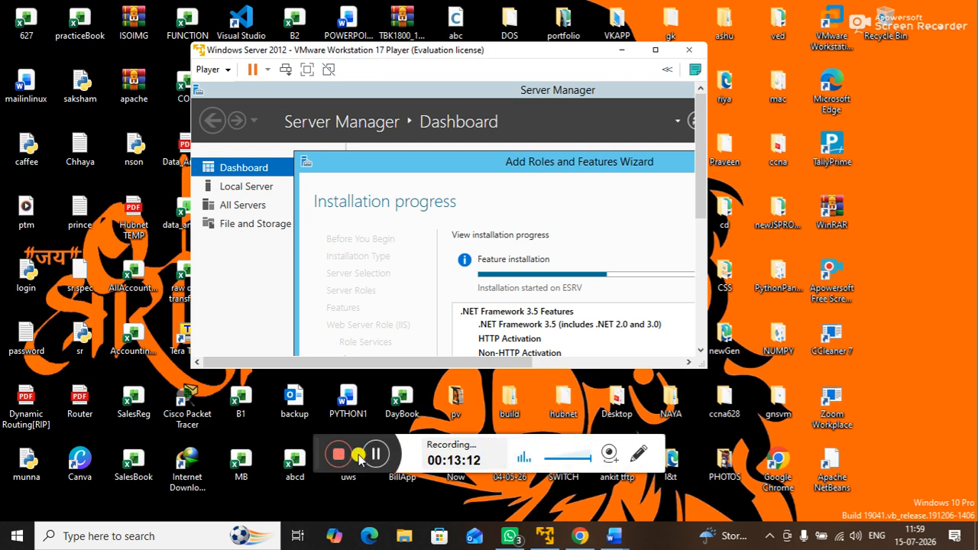
Step: Check the Exchange2010-SP3-x64.exe extraction in WinRAR and move its progress window up and left
left_click(373, 455)
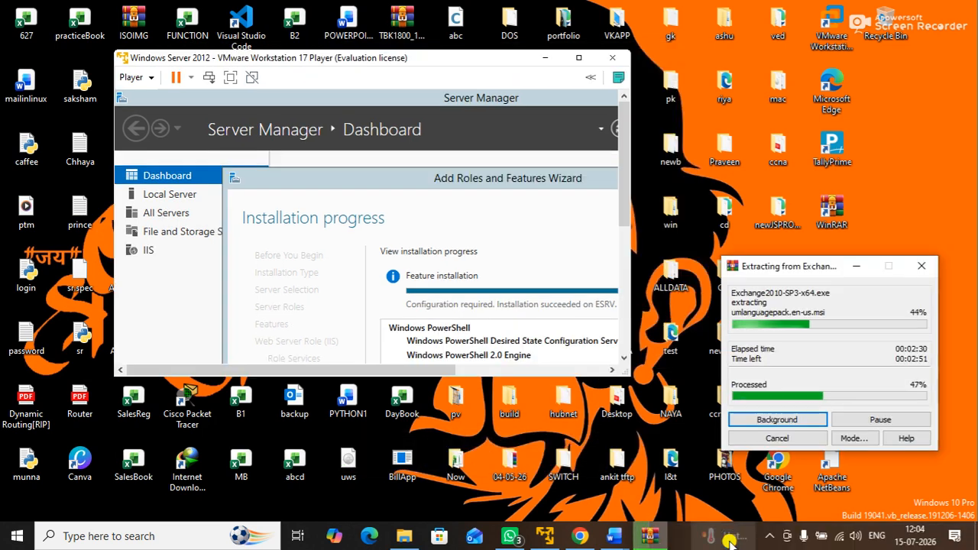
mouse_move(729, 542)
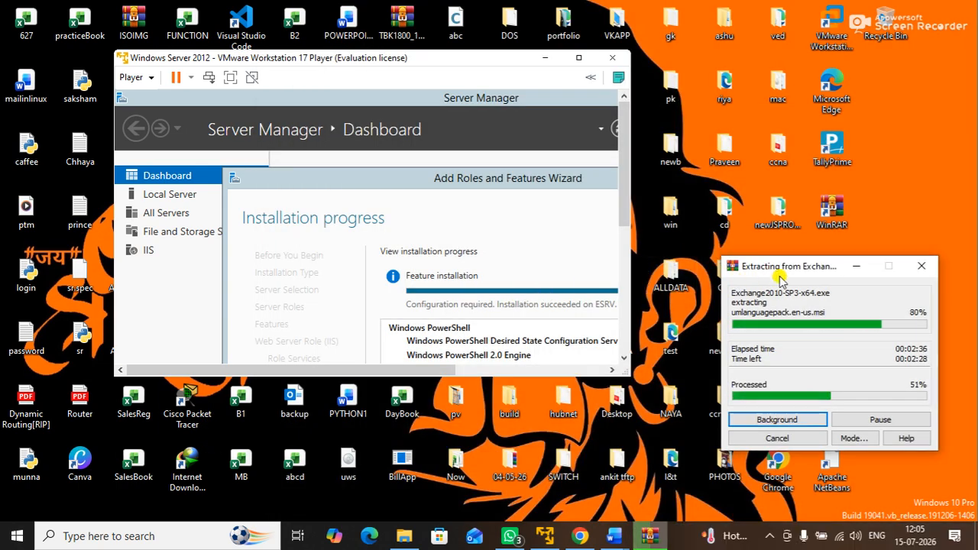
left_click_drag(778, 269, 763, 227)
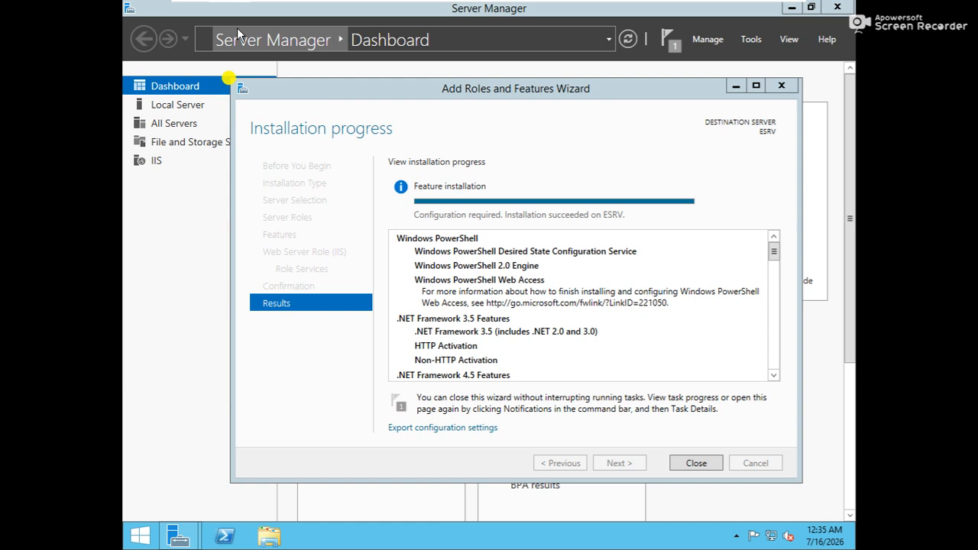
Step: Nudge the finished Add Roles and Features Wizard aside, then close it
left_click_drag(462, 98, 449, 90)
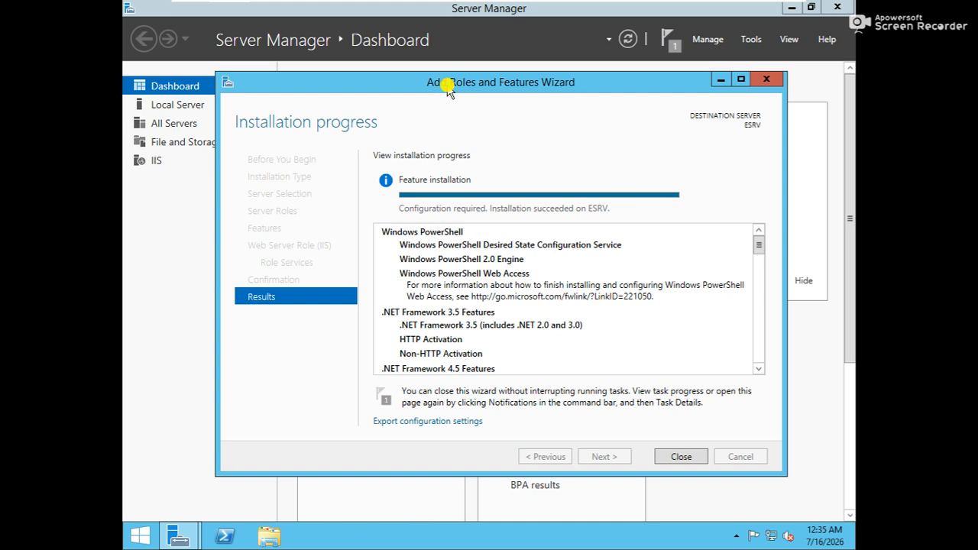
left_click_drag(495, 92, 510, 99)
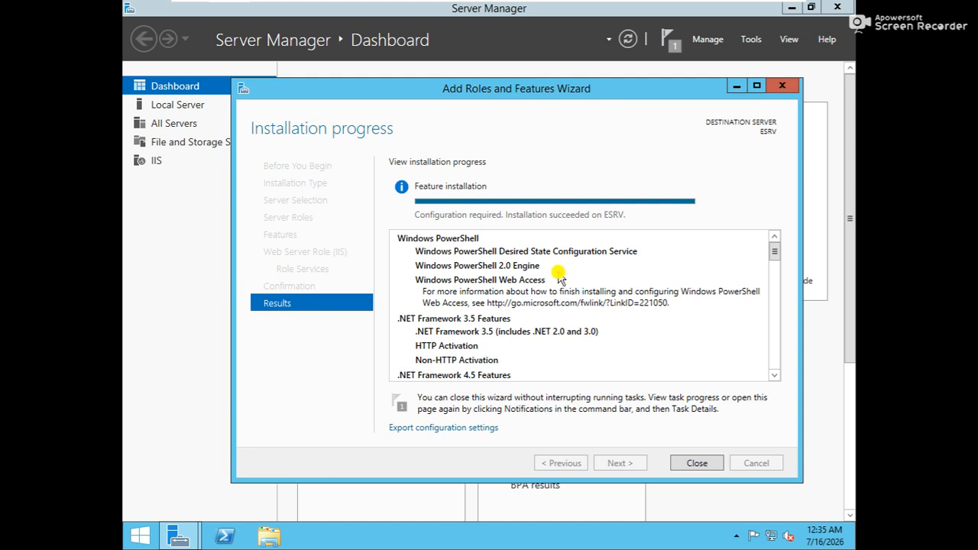
left_click(698, 464)
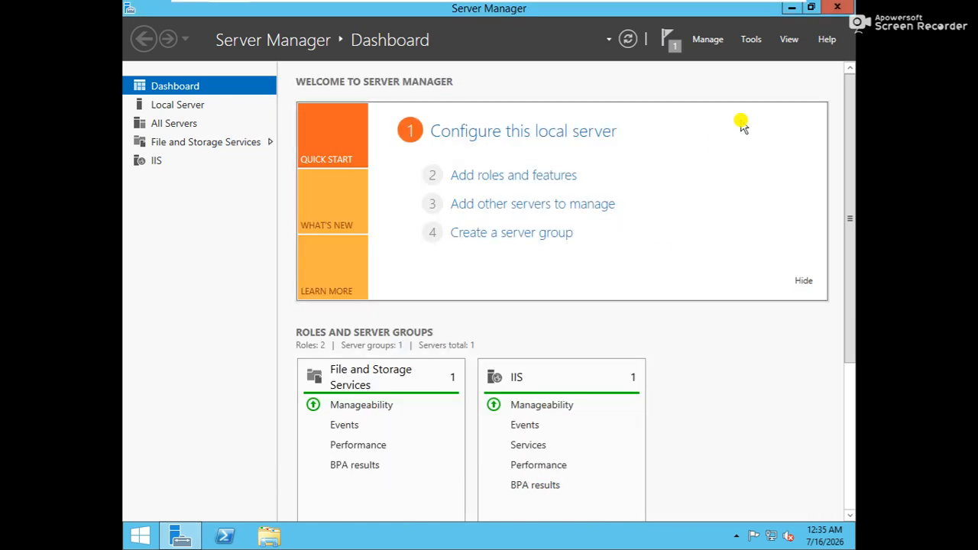
Step: Open Ethernet0's IPv4 properties from Network Connections (ncpa.cpl)
left_click(791, 7)
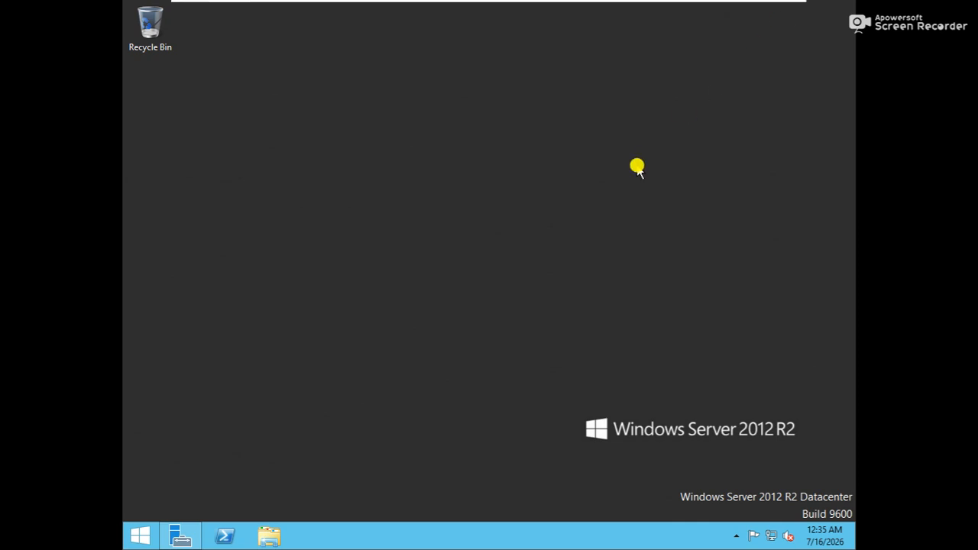
key("super+r")
type("ncpa.cpl")
key("Return")
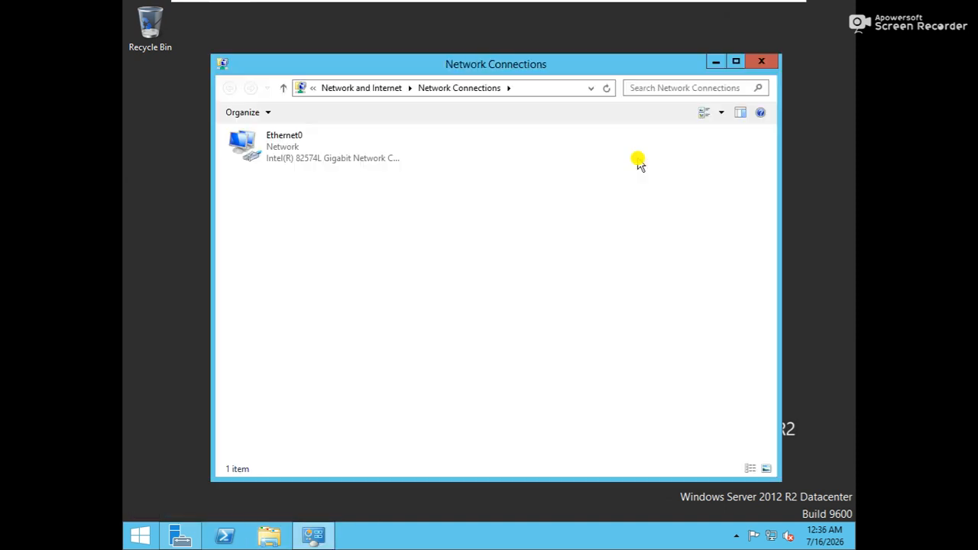
left_click(325, 150)
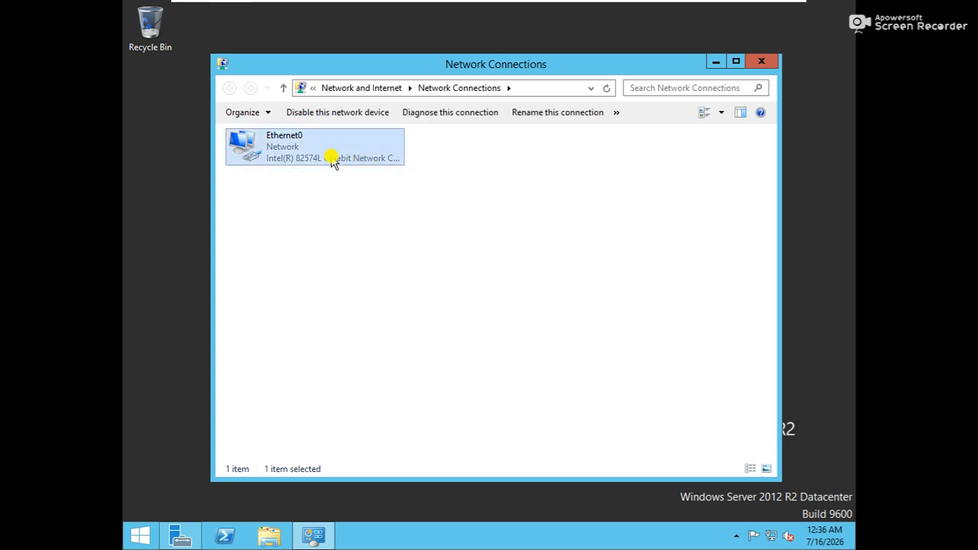
double_click(333, 158)
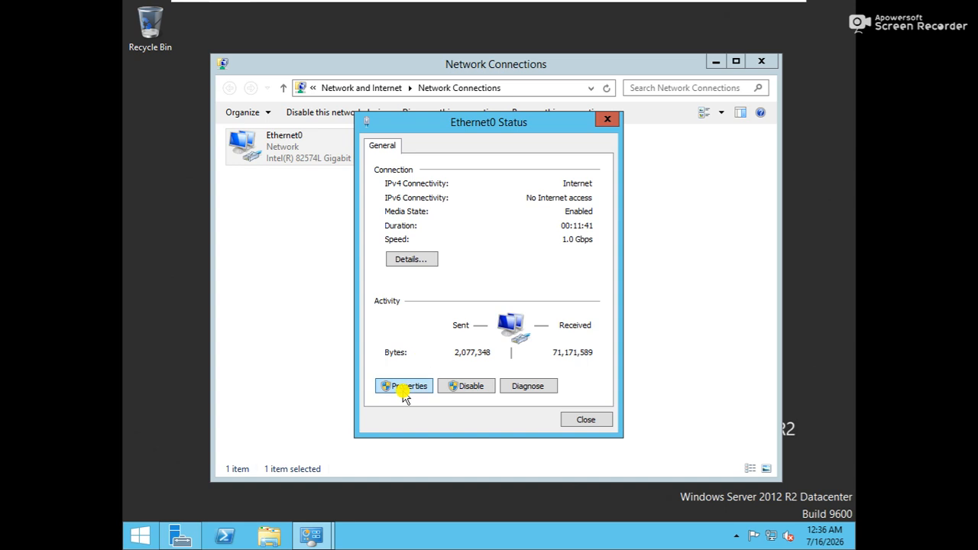
left_click(405, 388)
double_click(481, 335)
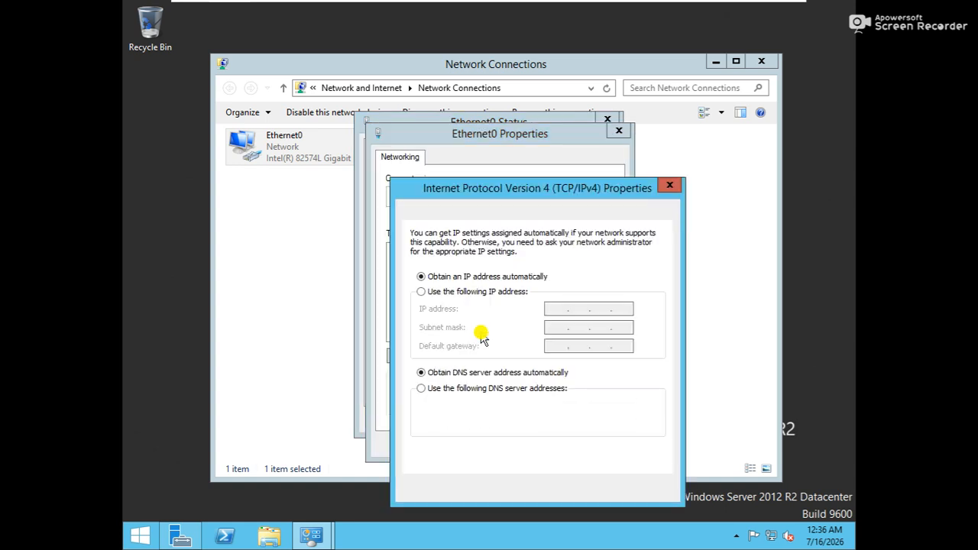
Step: Set static IP 192.168.200.1, mask 255.255.255.0 and DNS 192.168.200.1, and save
left_click(501, 295)
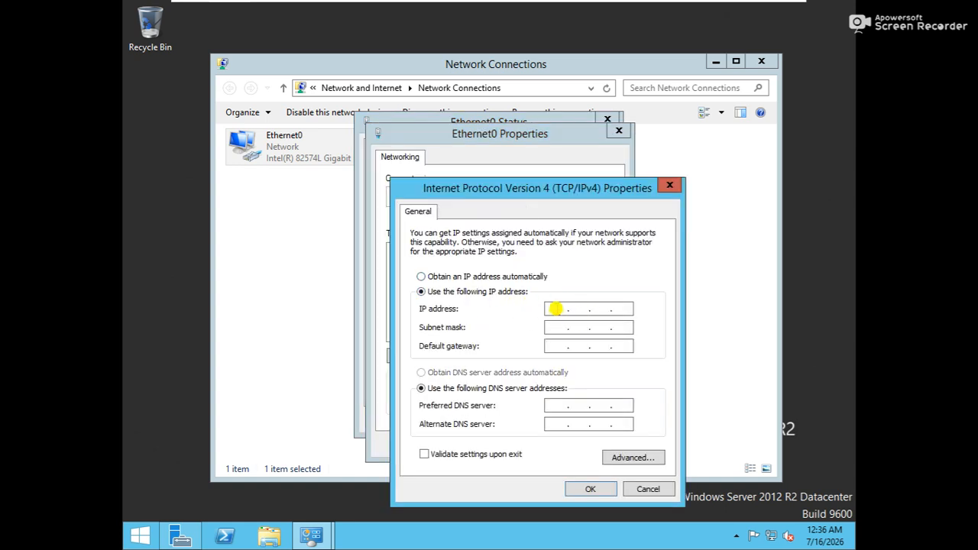
type("192 . 168 . ")
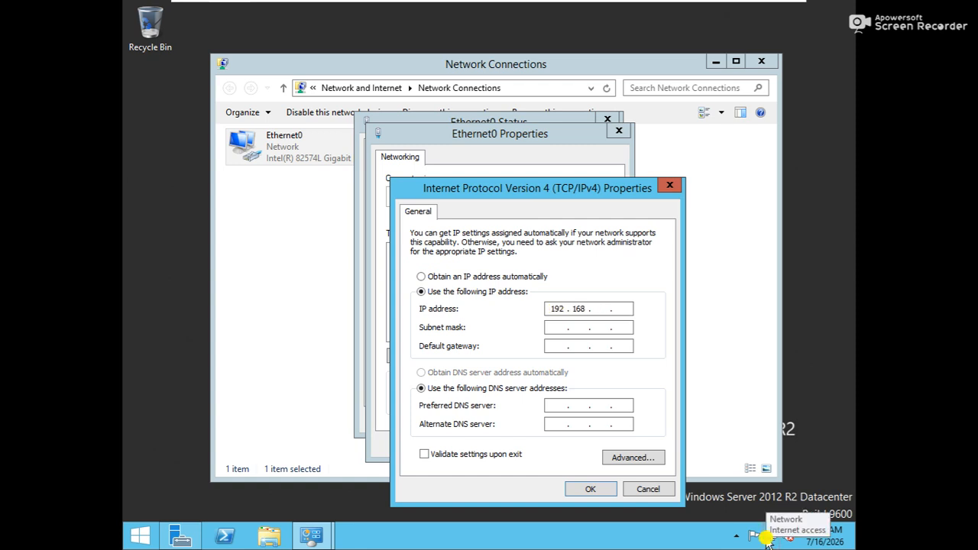
type("200 . 1")
key("Tab")
key("Tab")
key("Tab")
key("Tab")
type("192 . 168 . 200 . 1")
key("Tab")
mouse_move(829, 523)
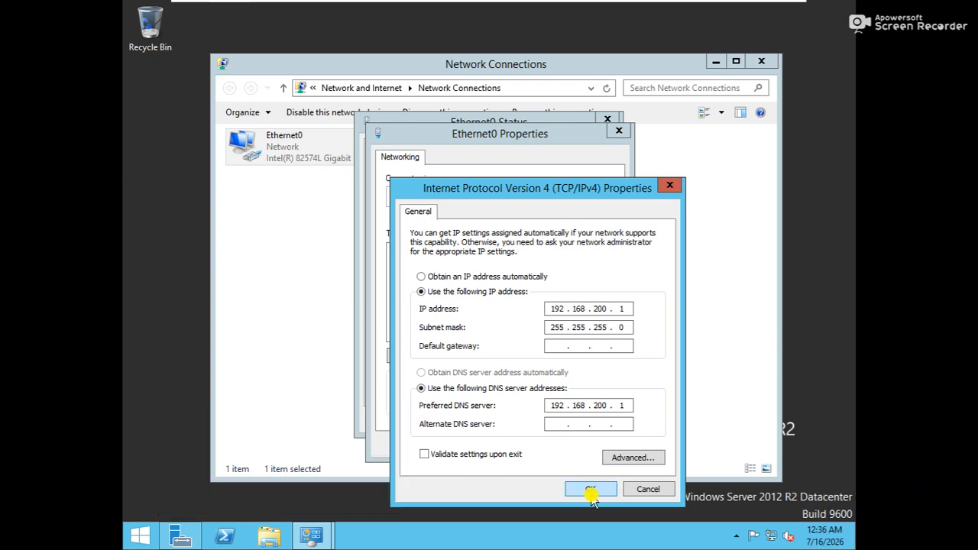
left_click(593, 491)
left_click(540, 445)
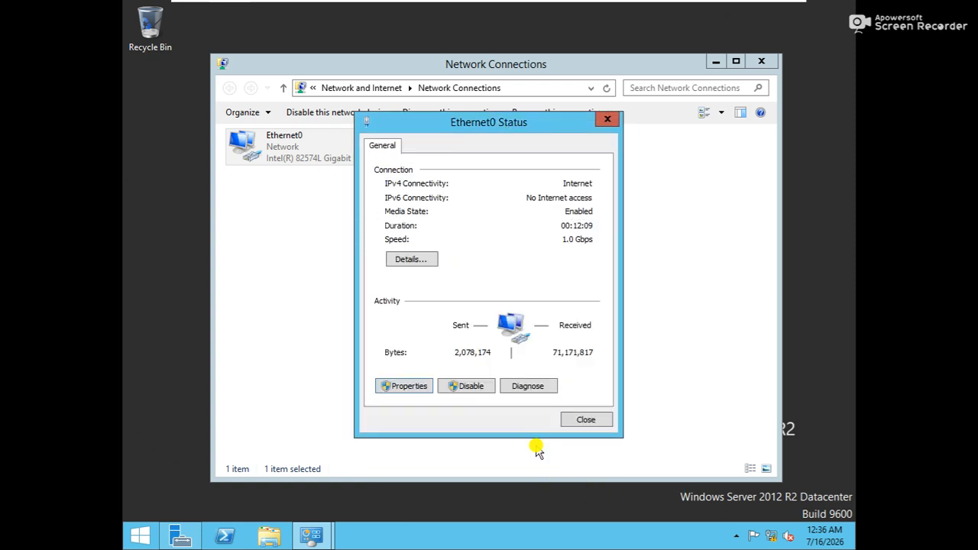
left_click(584, 419)
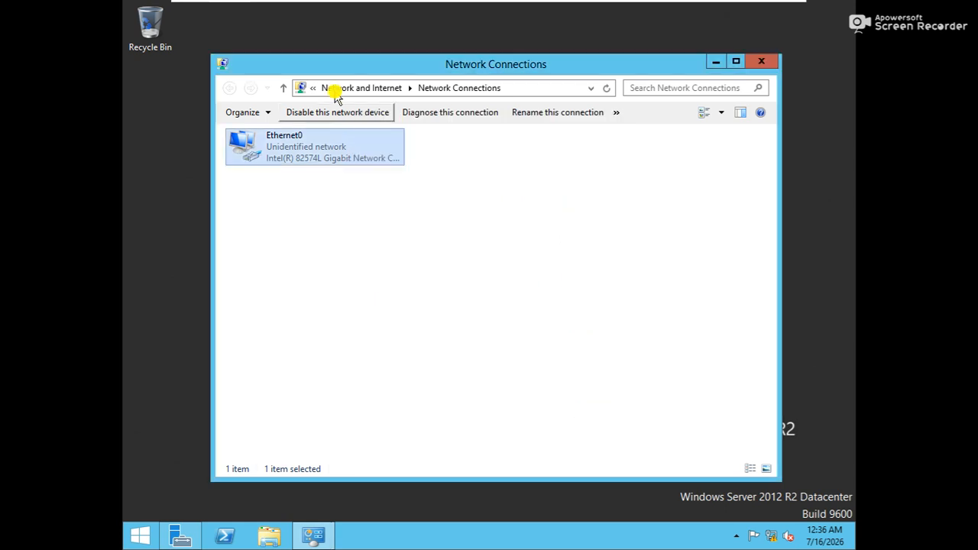
Step: Verify the new address in Ethernet0's connection details, then close the network windows
double_click(348, 155)
left_click(414, 260)
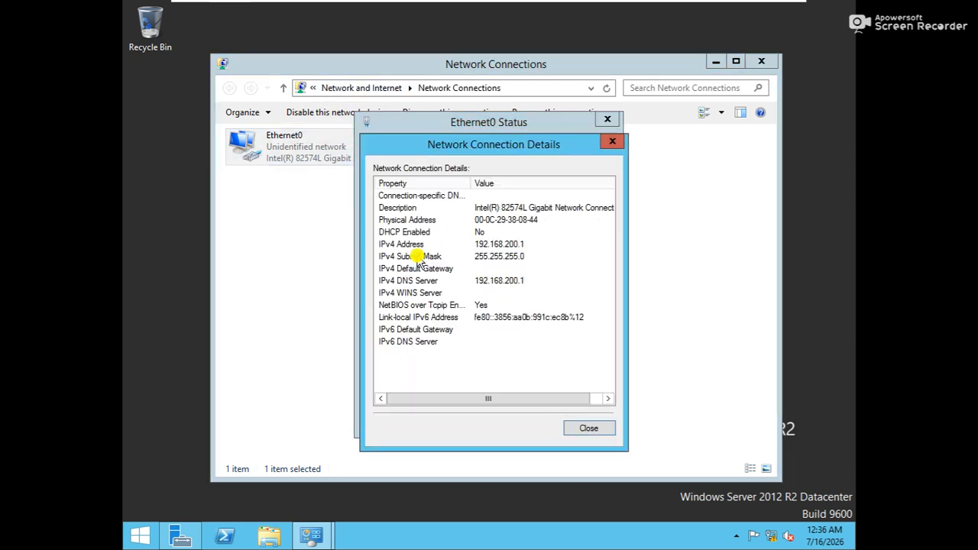
left_click(612, 142)
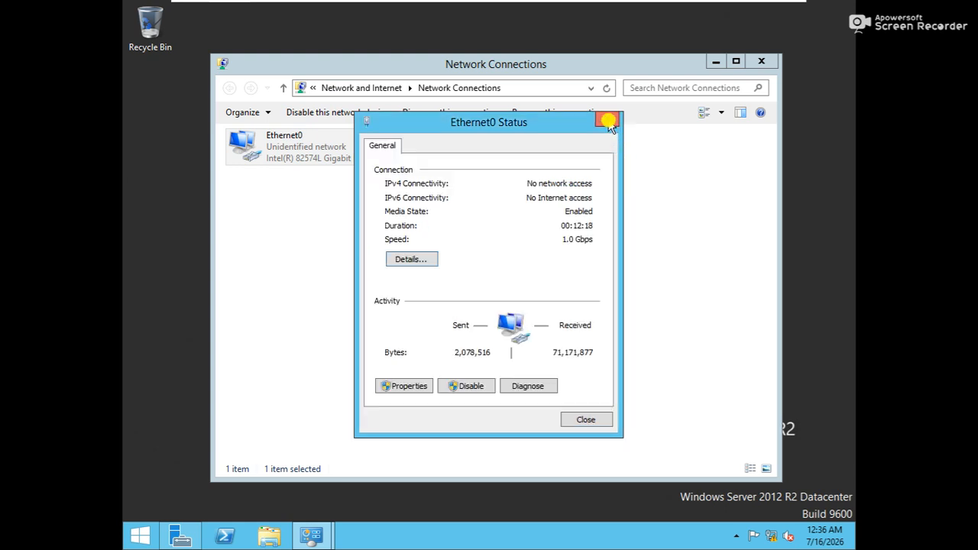
left_click(607, 120)
left_click(770, 66)
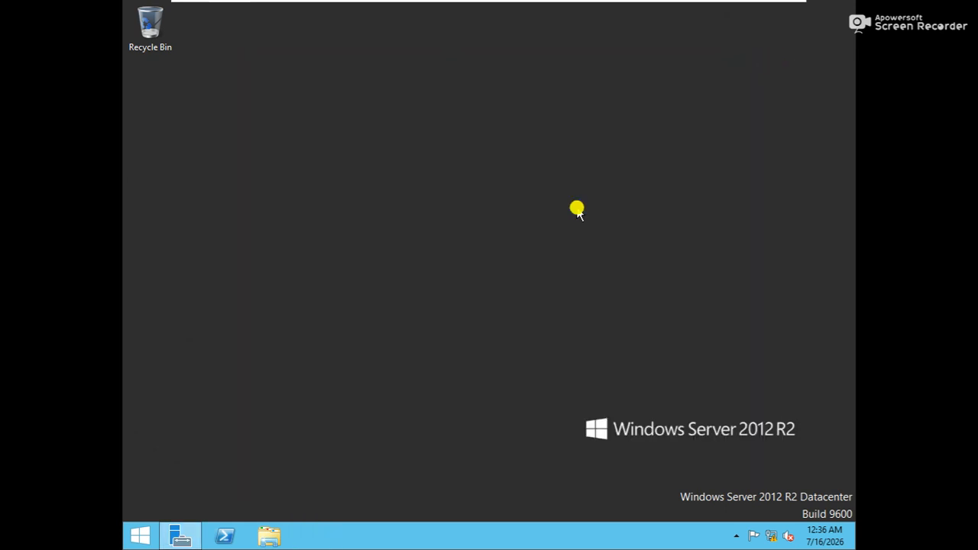
Step: Open Notepad and type '1. os install', '2. set hostname', '3. set timezone' lines
key("super+r")
type("no")
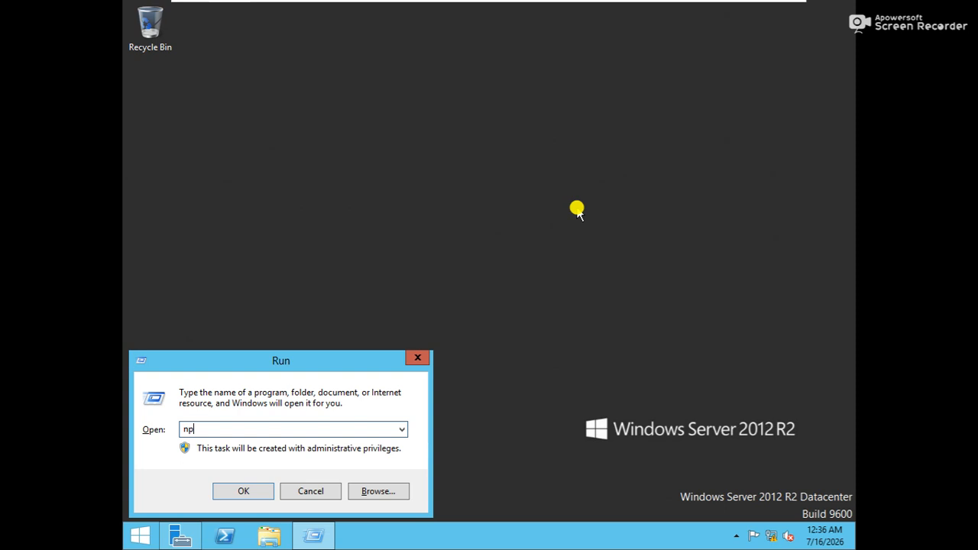
type("tepad")
key("Return")
type("1. os install")
key("Return")
type("2. ")
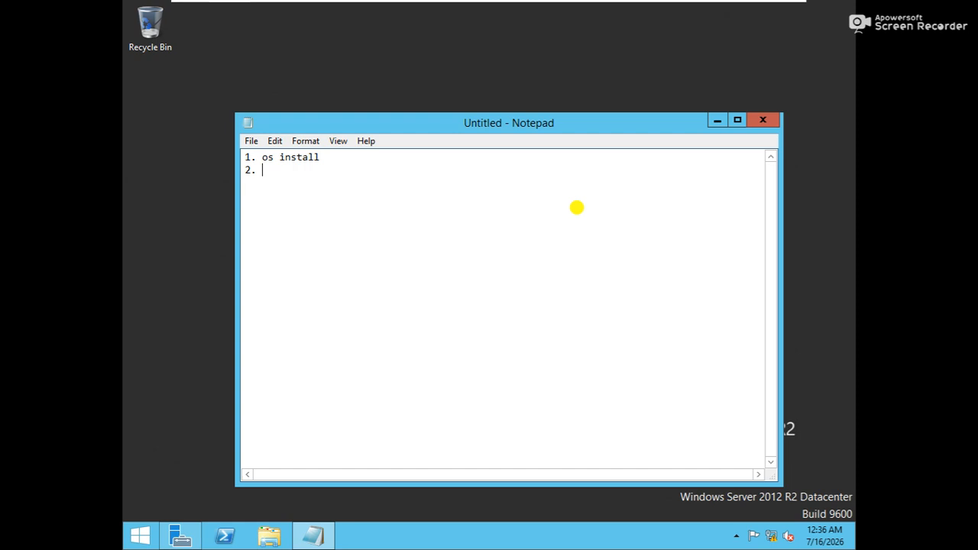
type("set hostname")
key("Return")
type("3. set timezone")
key("Return")
Step: Add line '4. install features : powershell, dotnet' and begin '5. install'
type("4. ")
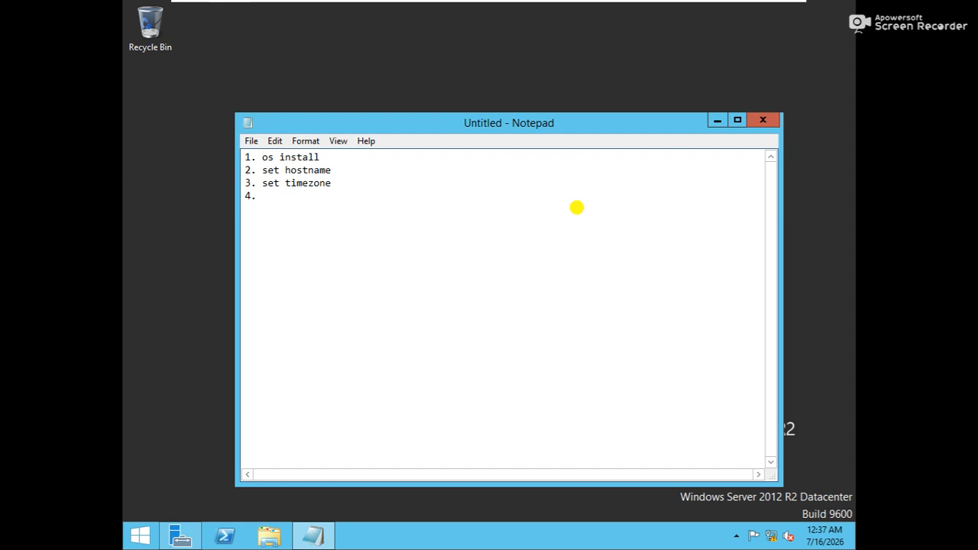
type("install features : powersheel")
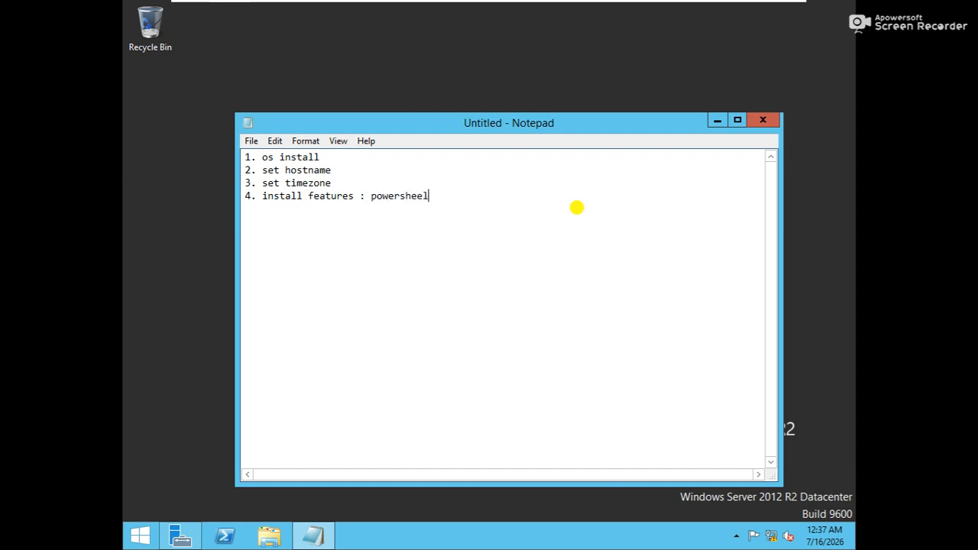
key("BackSpace")
key("BackSpace")
key("BackSpace")
type("ell, dotnet,")
key("BackSpace")
key("BackSpace")
key("BackSpace")
type("t")
key("Return")
type("5. install")
Step: Change line 5 to 'set ip address' and add line 6 '6. install services : adds & dns & iis (completed)'
key("BackSpace")
key("BackSpace")
key("BackSpace")
key("BackSpace")
key("BackSpace")
key("BackSpace")
key("BackSpace")
type("set ip address")
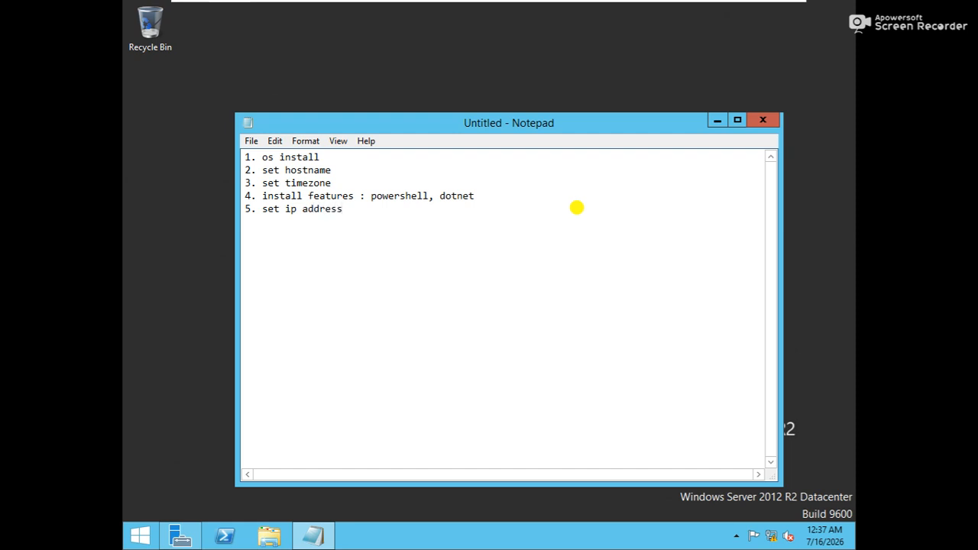
key("Return")
type("6. install servg")
key("BackSpace")
type("ice")
key("BackSpace")
key("BackSpace")
key("BackSpace")
type("ices")
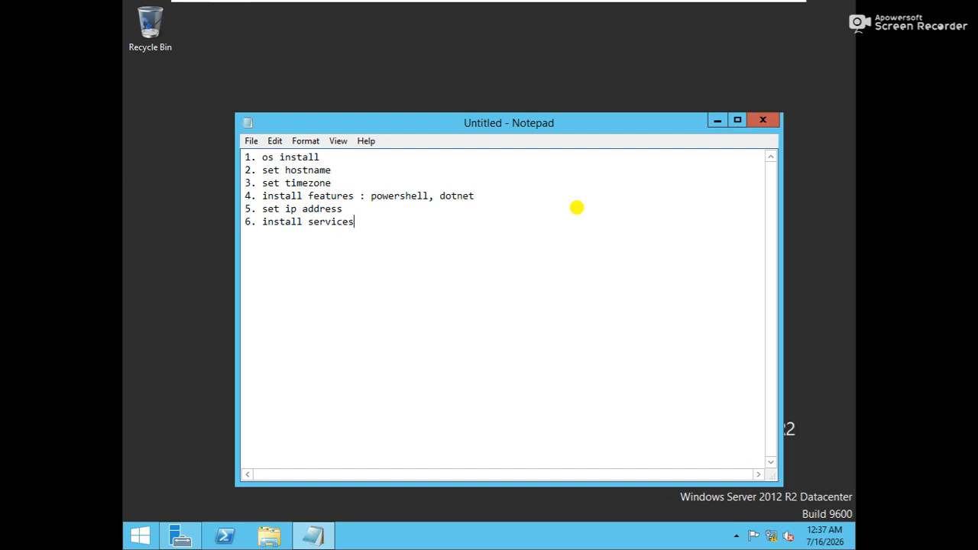
type(" : adds & dns & iis (")
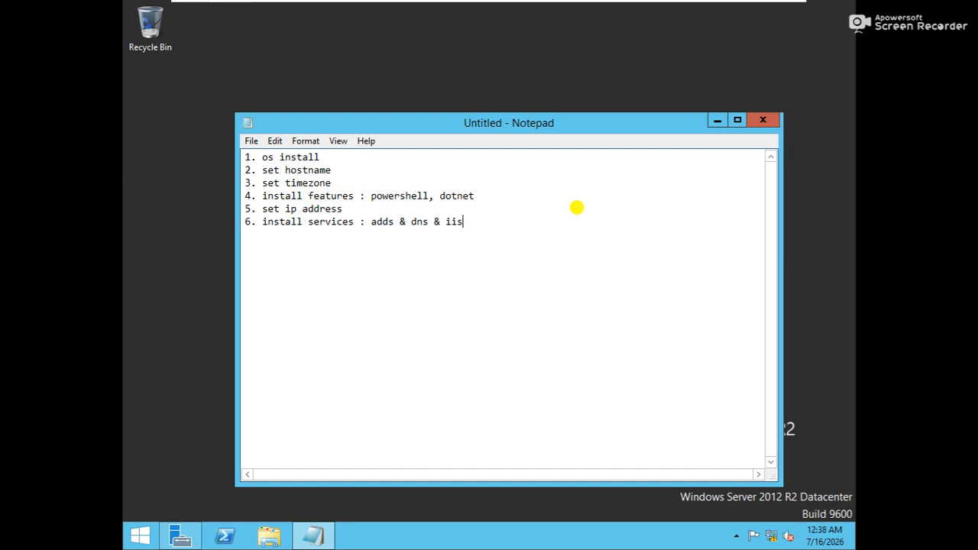
type("completed)")
Step: Append ', mmc' to line 4 and add line 7 'install exchange application'
left_click(483, 196)
type(", mmc")
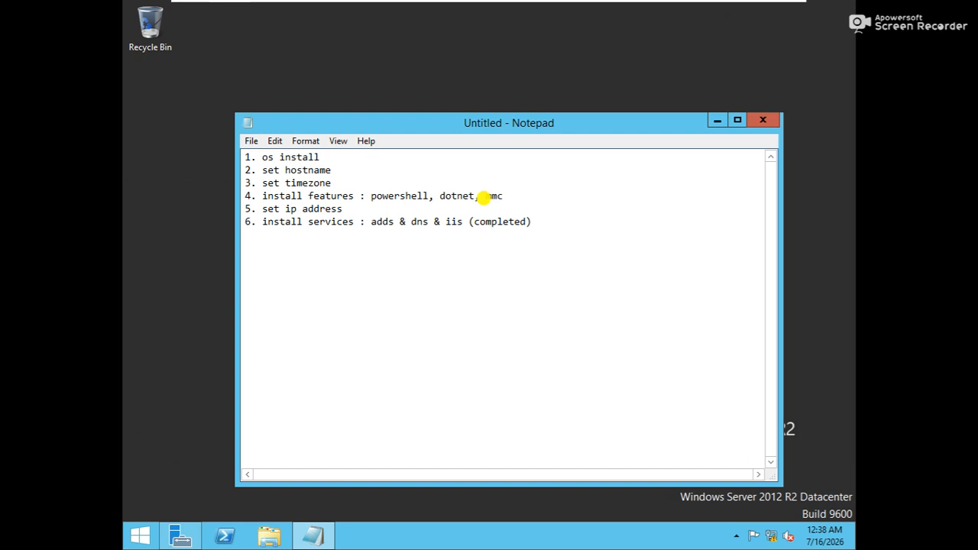
key("Return")
type("nstall exchange application")
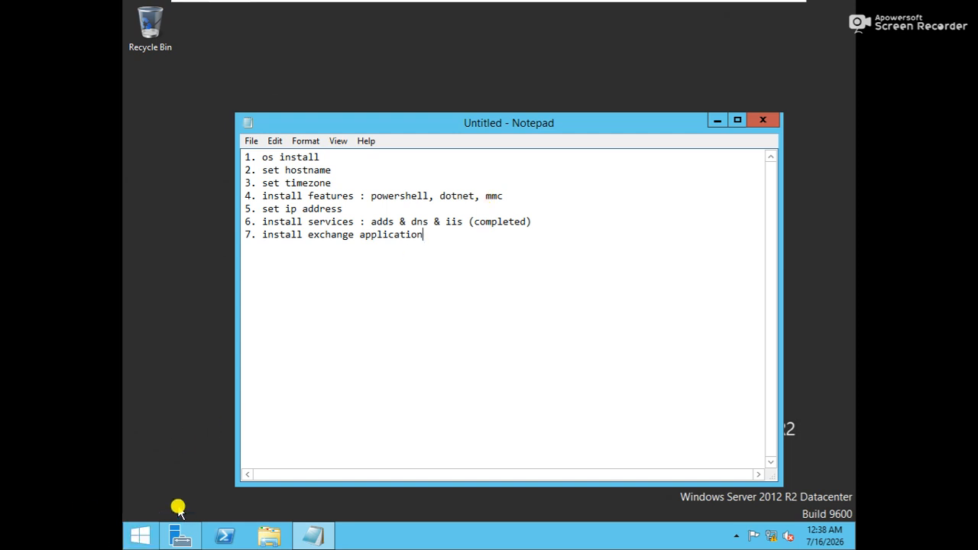
key("super+r")
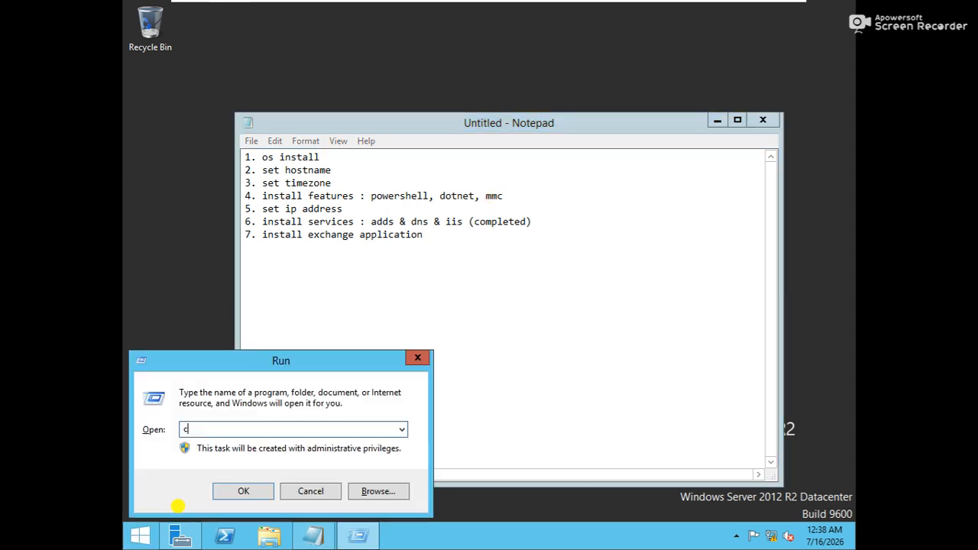
type("cmd")
key("Return")
type("ipcocnfig")
key("Return")
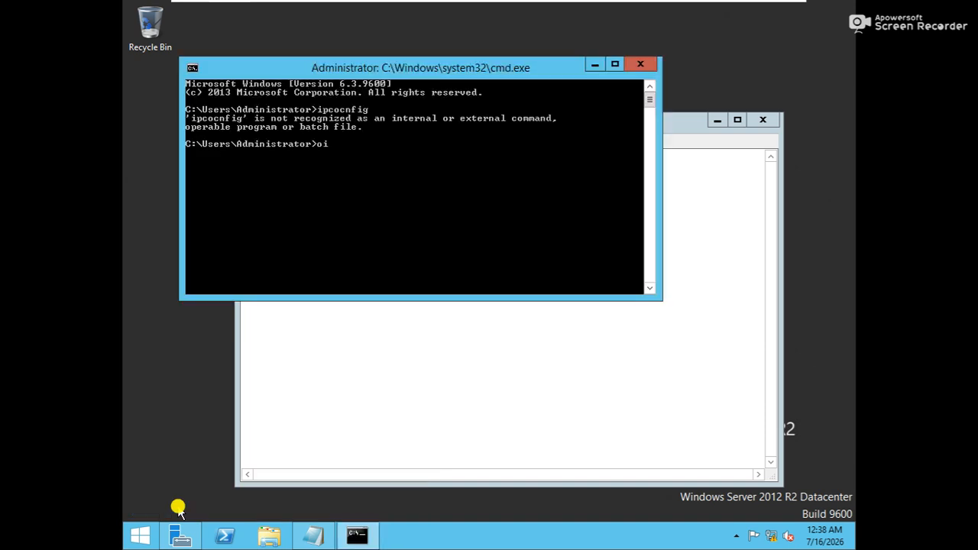
type("ipconfig")
key("Return")
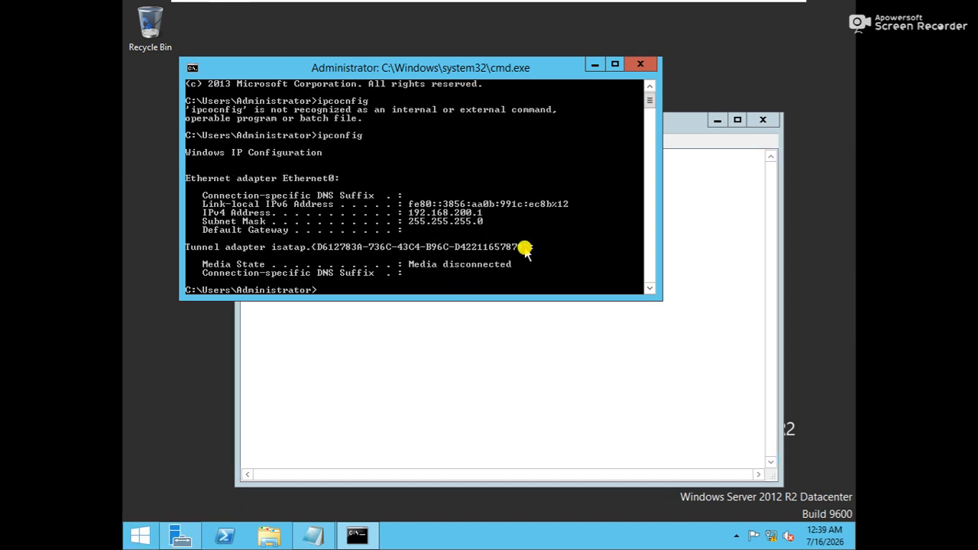
type("hostname")
key("Return")
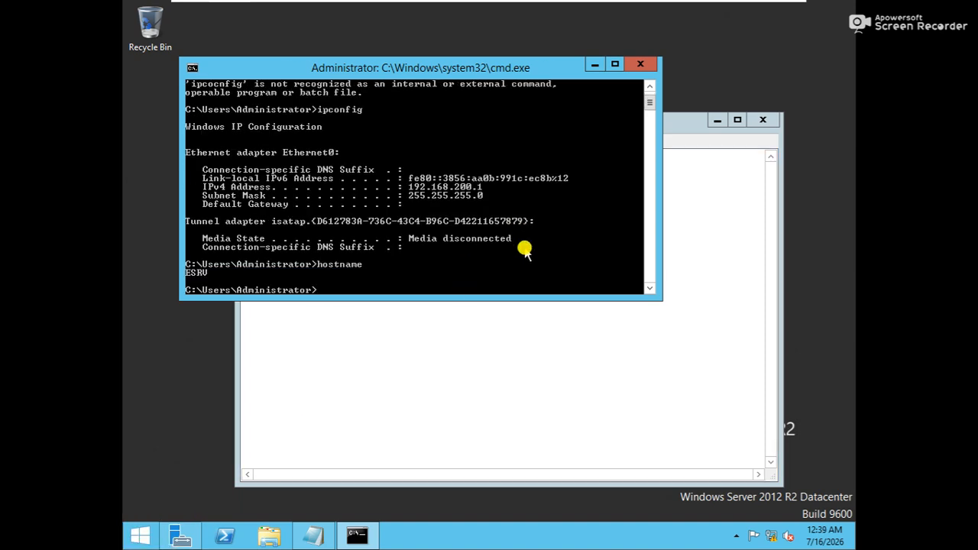
type("exit")
key("Return")
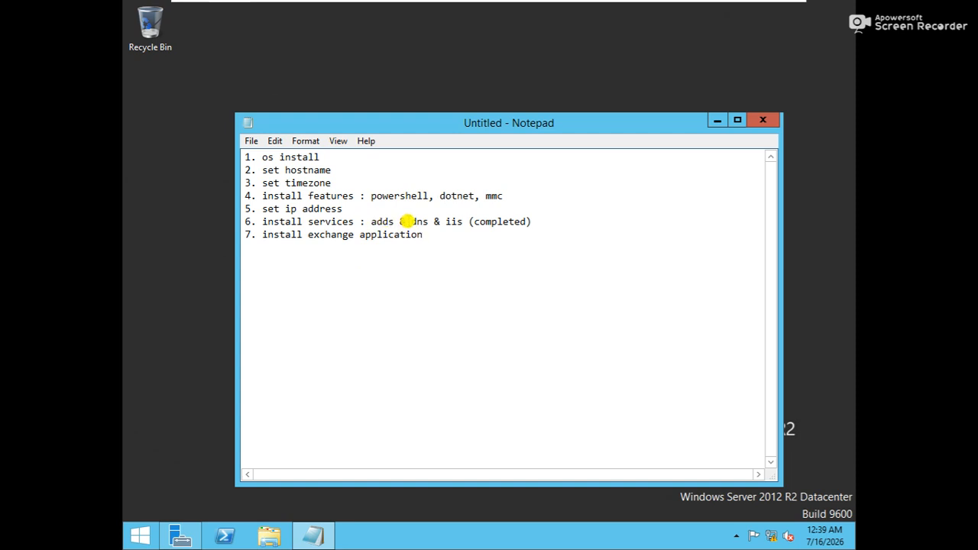
Step: In Server Manager's Add Roles and Features, select AD DS and DNS Server with their required features
left_click(180, 536)
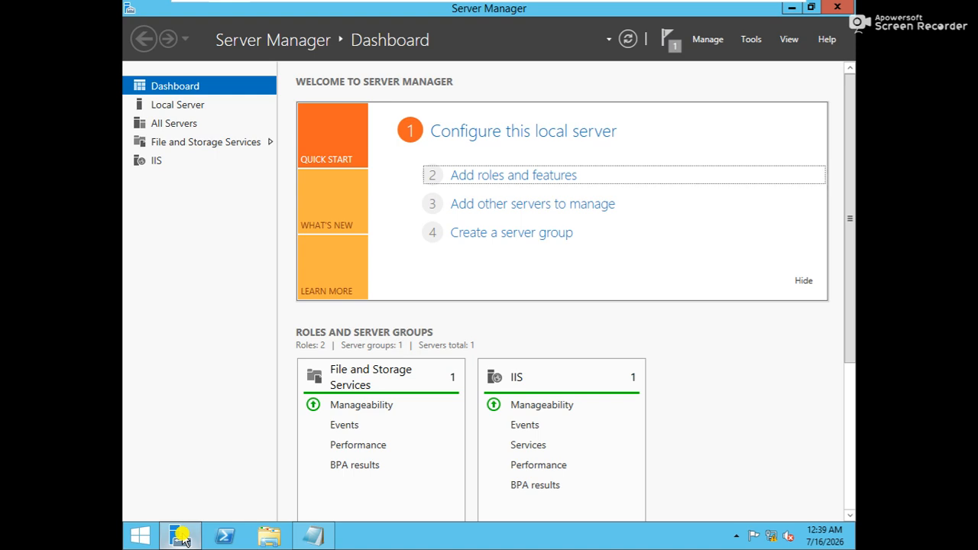
left_click(508, 177)
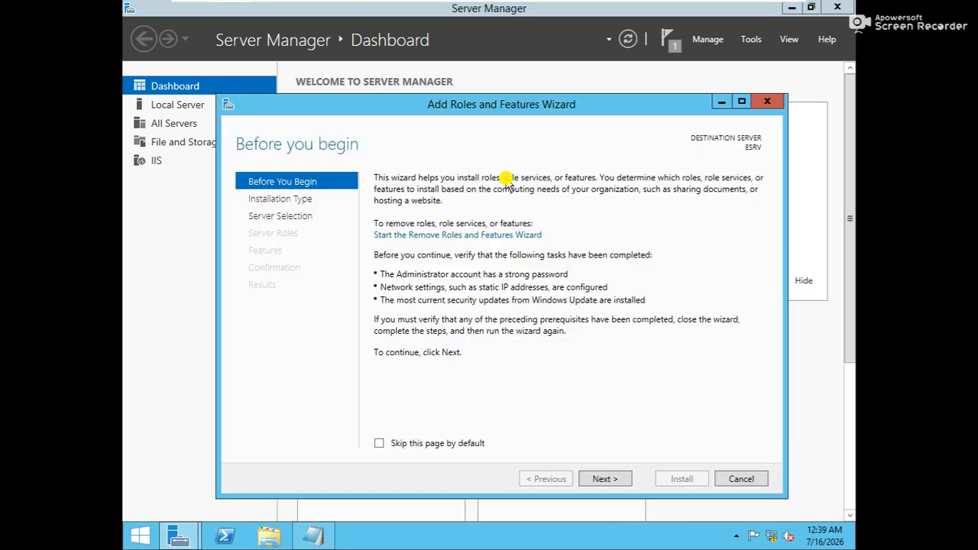
key("Return")
key("Return")
key("Return")
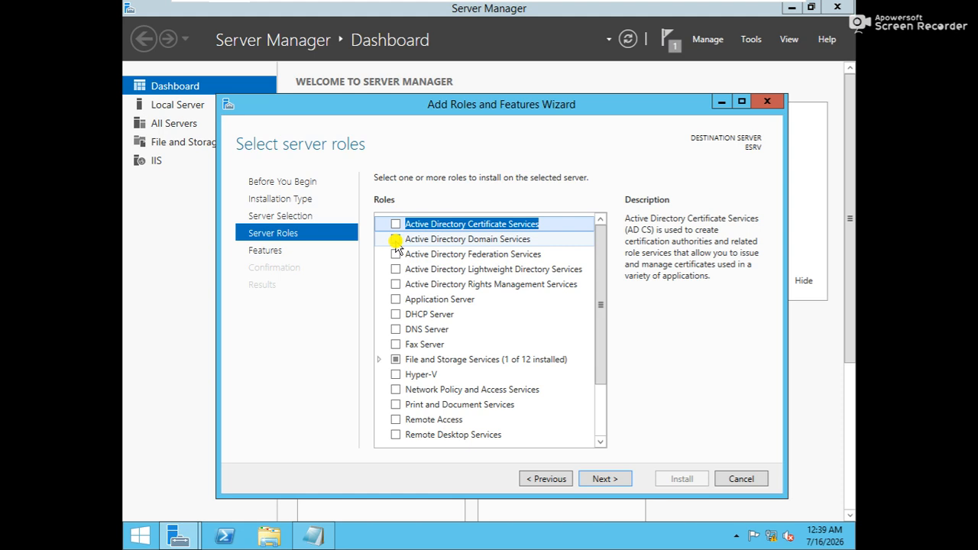
left_click(395, 239)
left_click(526, 428)
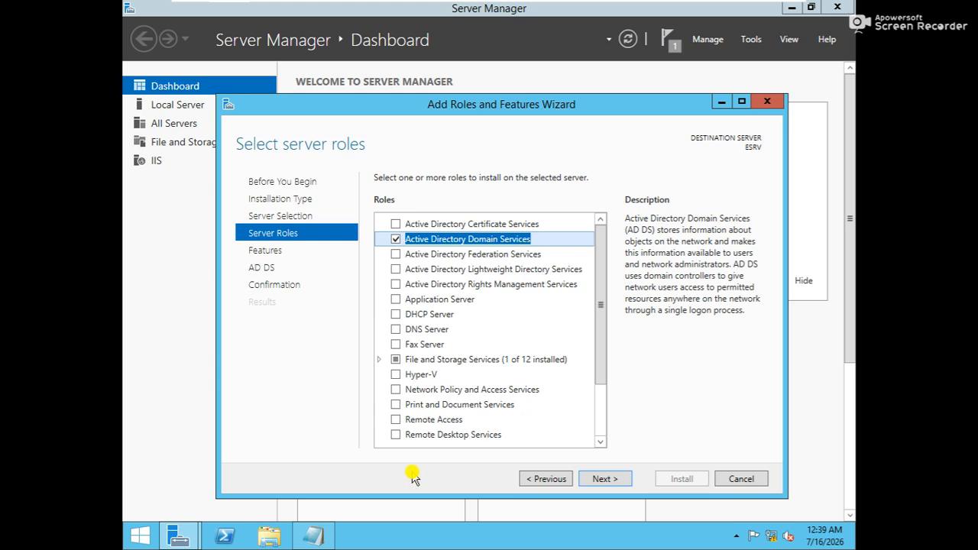
left_click(396, 329)
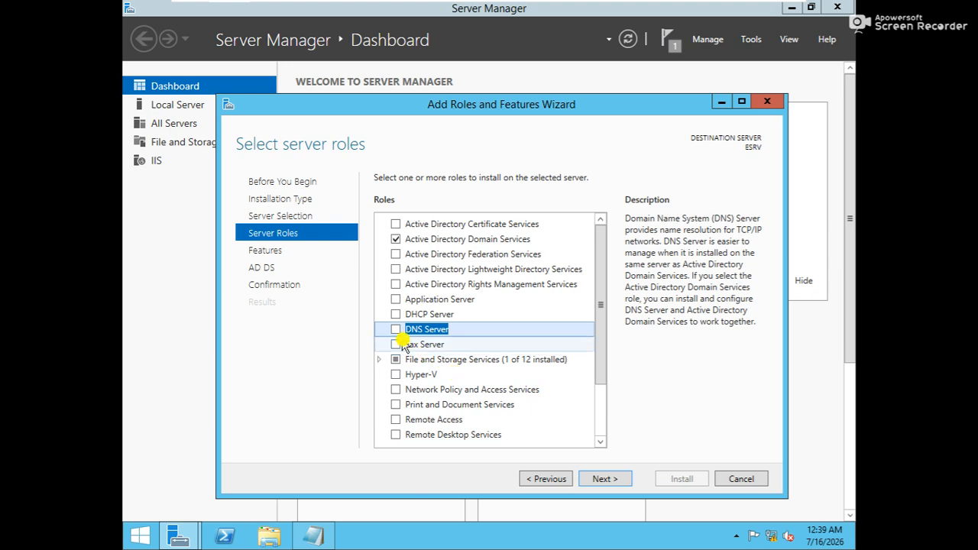
left_click(396, 331)
left_click(533, 415)
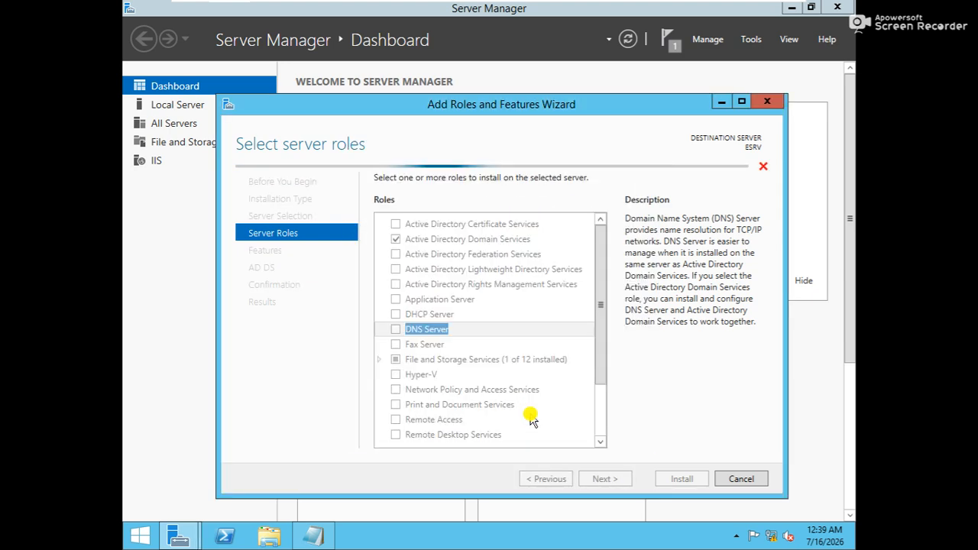
Step: Continue through the remaining wizard pages, allow automatic restart, and start the installation
left_click(599, 413)
scroll(603, 351, "down", 2)
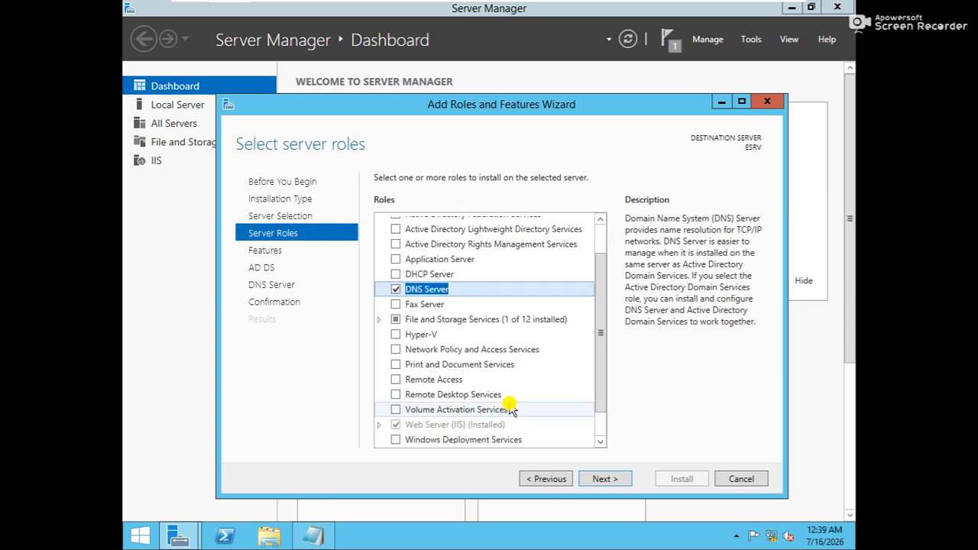
left_click(593, 481)
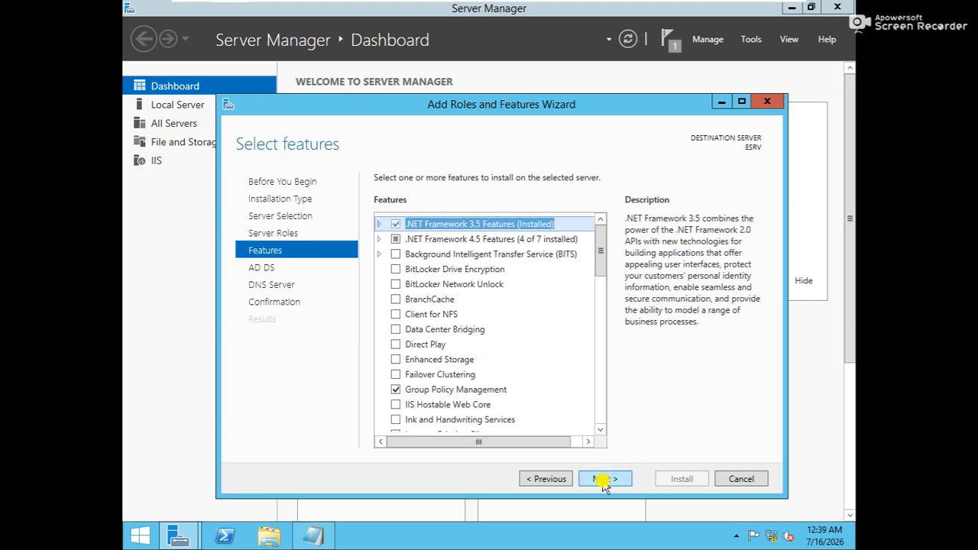
left_click(603, 480)
left_click(603, 480)
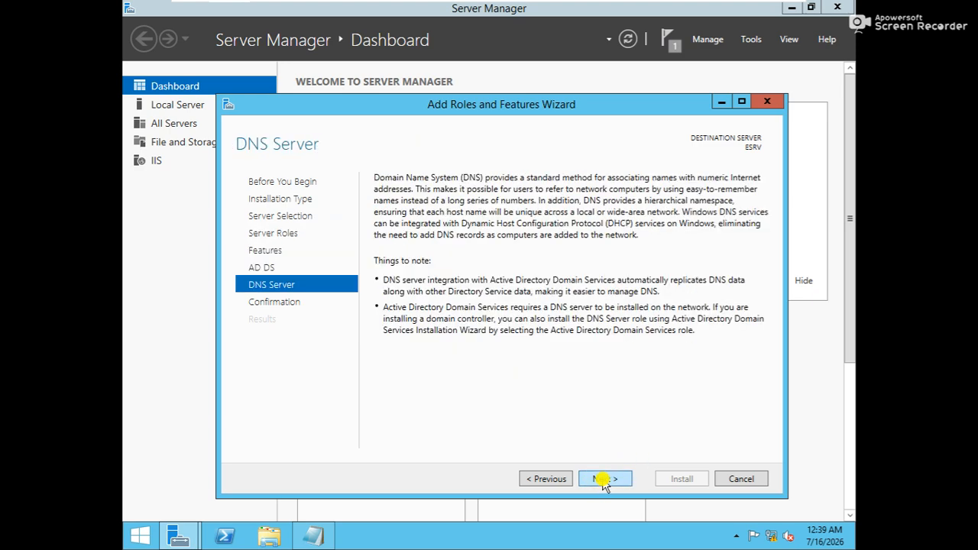
left_click(603, 479)
left_click(395, 200)
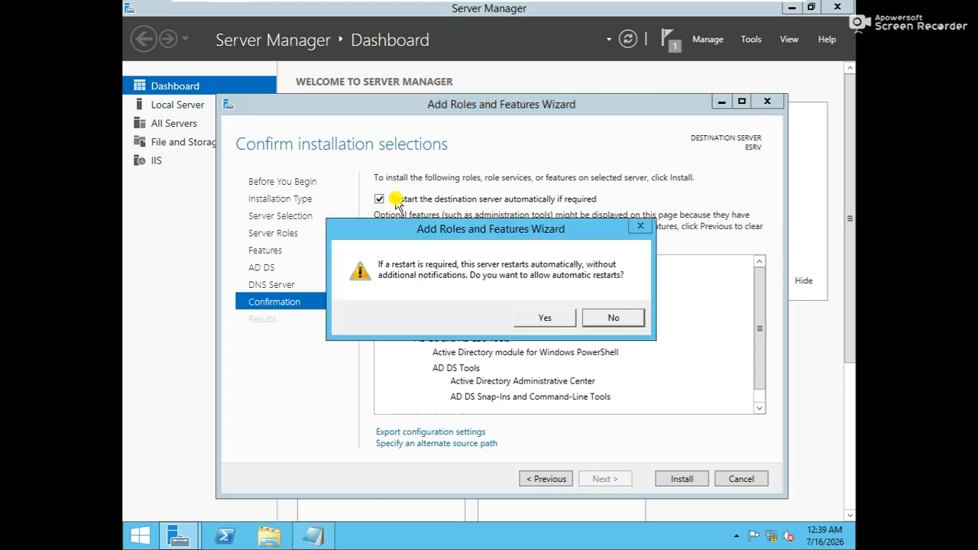
left_click(528, 318)
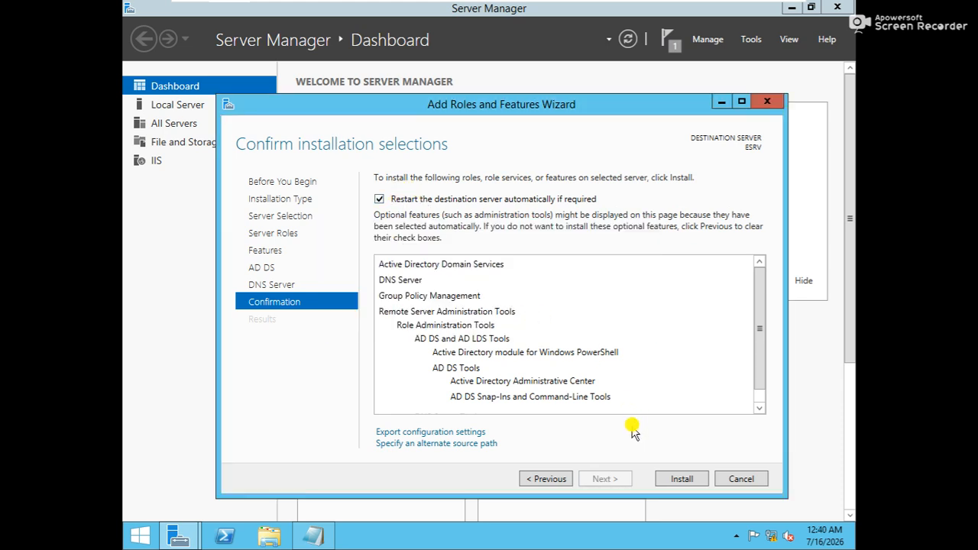
left_click(680, 480)
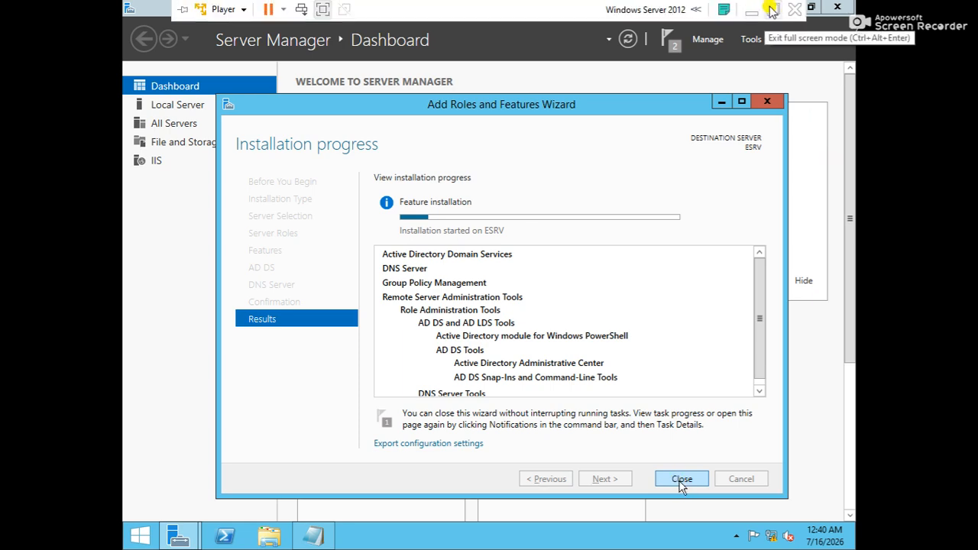
left_click(771, 7)
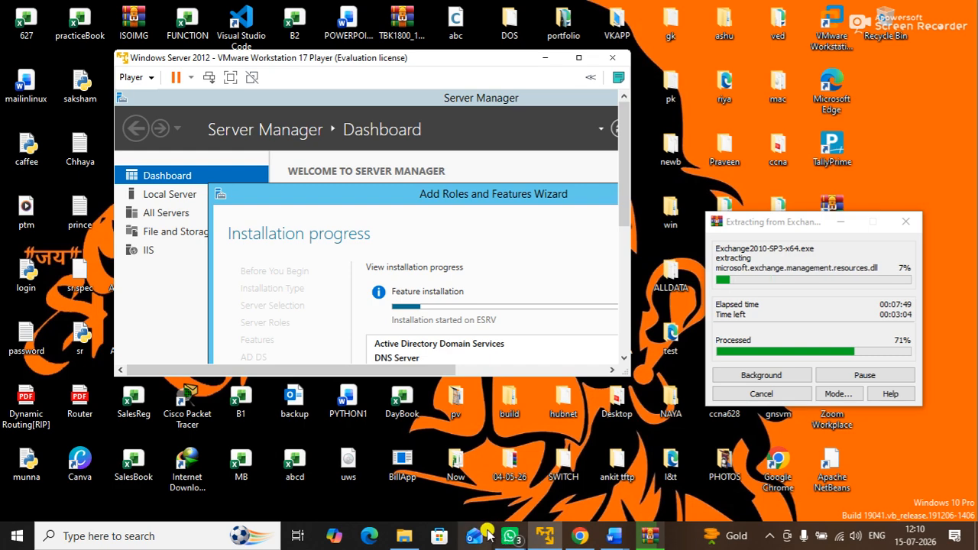
Step: In Word's Document4, select the ADDS, DNS, IIS services and DOTNET, MMC 3.0, POWERSHEEL feature items
mouse_move(615, 536)
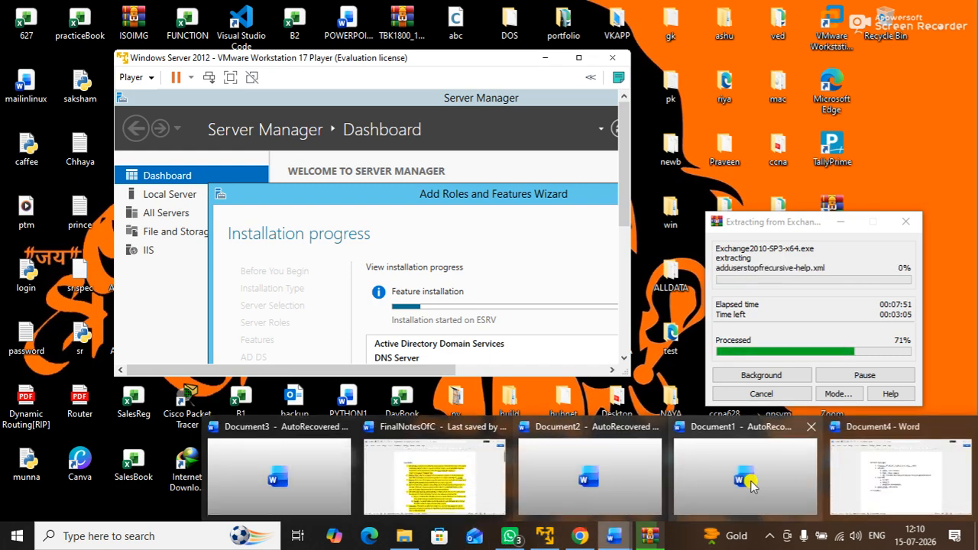
left_click(901, 475)
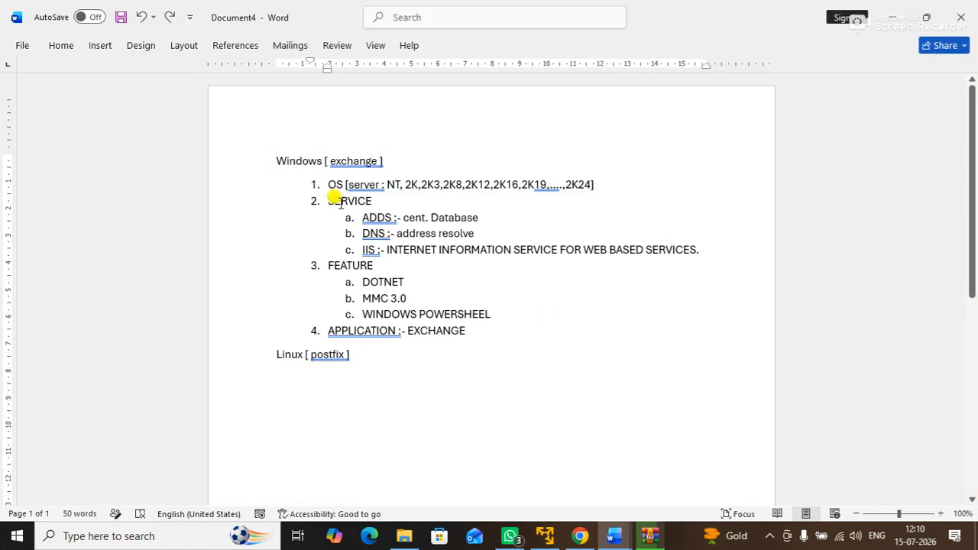
left_click_drag(360, 217, 443, 251)
left_click_drag(358, 277, 405, 324)
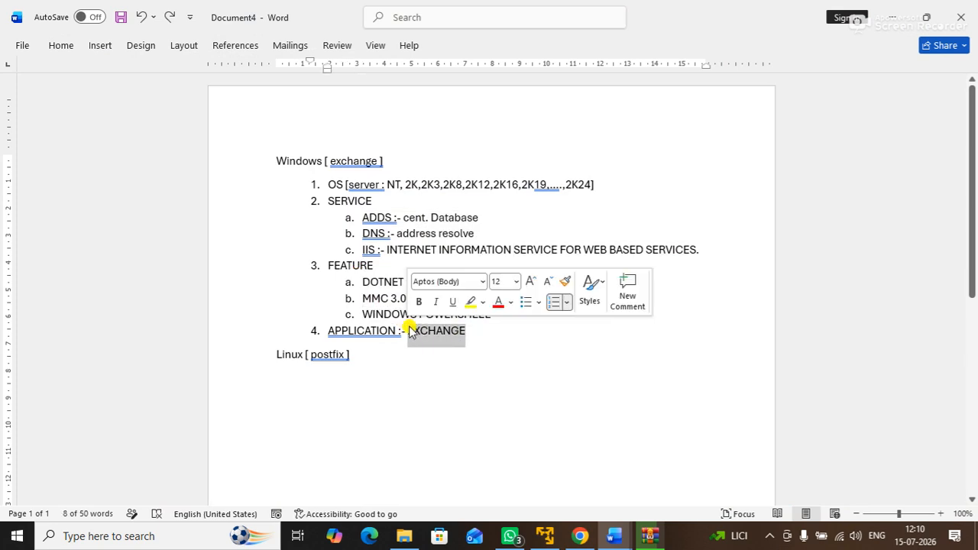
Step: Start a new numbered item 5 after EXCHANGE, then minimize Word
left_click(481, 337)
key("Return")
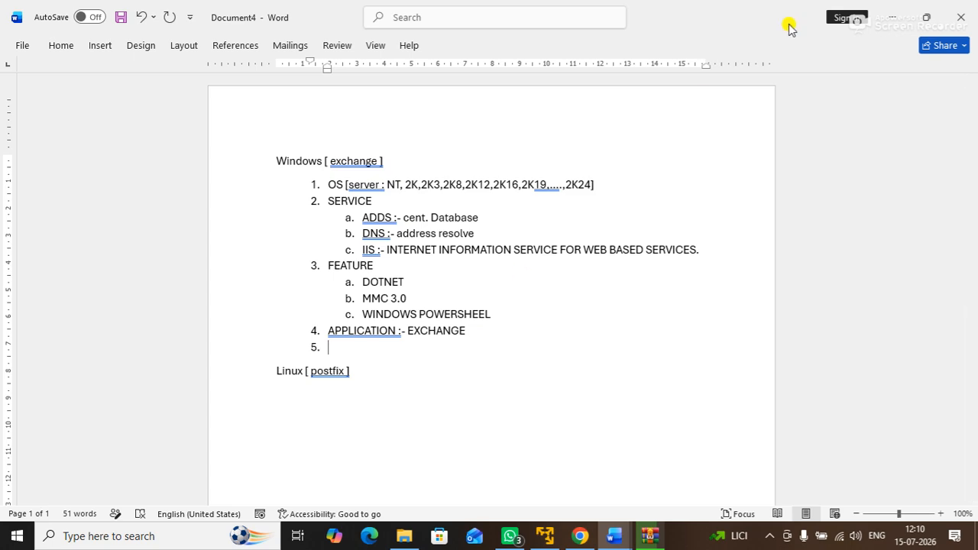
left_click(891, 16)
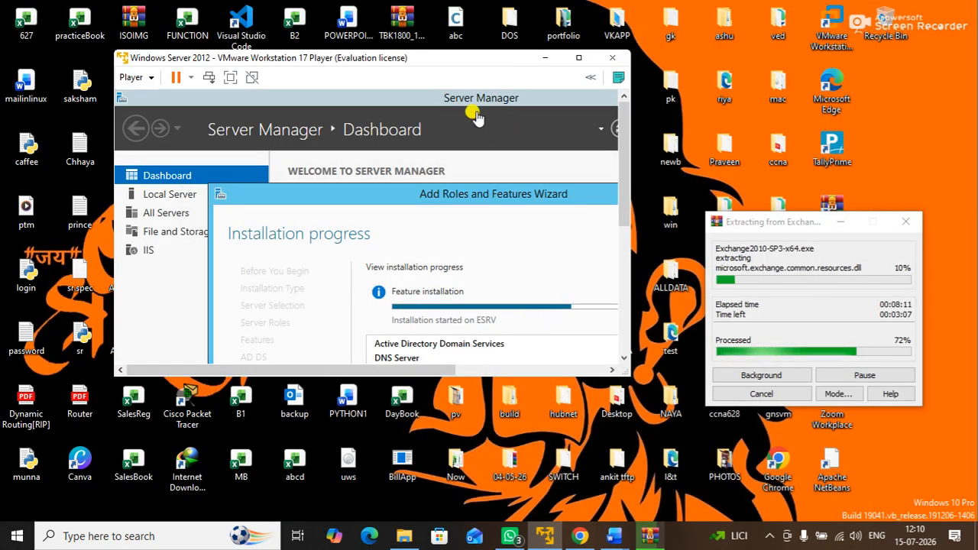
Step: With the VM full screen, verify computer name ESRV in WORKGROUP via sysdm.cpl, then begin domain controller promotion
left_click(230, 77)
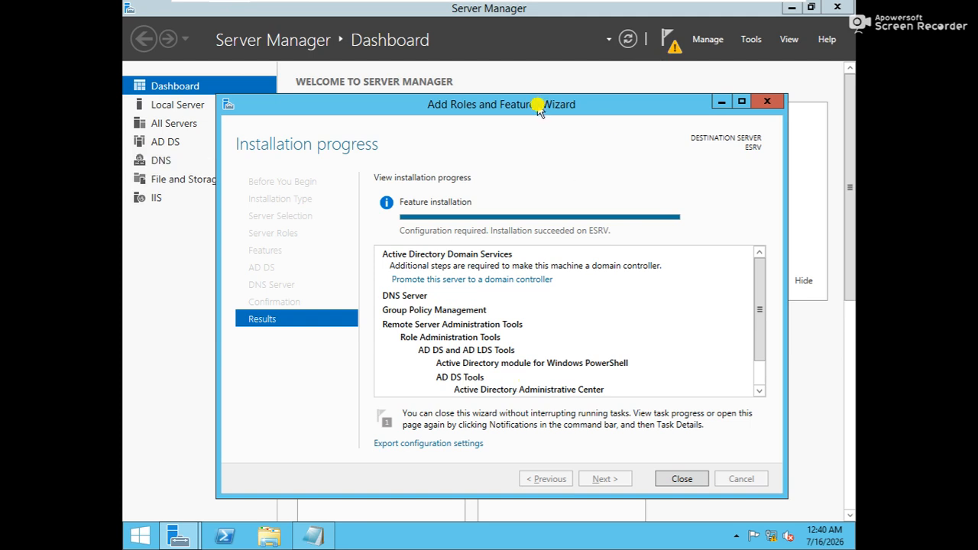
left_click_drag(539, 109, 536, 86)
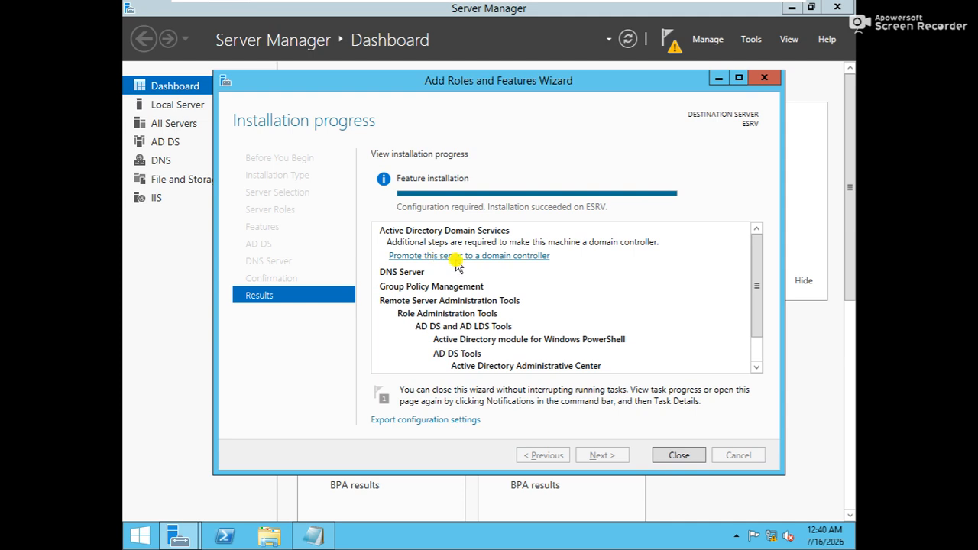
key("super+r")
type("sysdm.cpl")
key("Return")
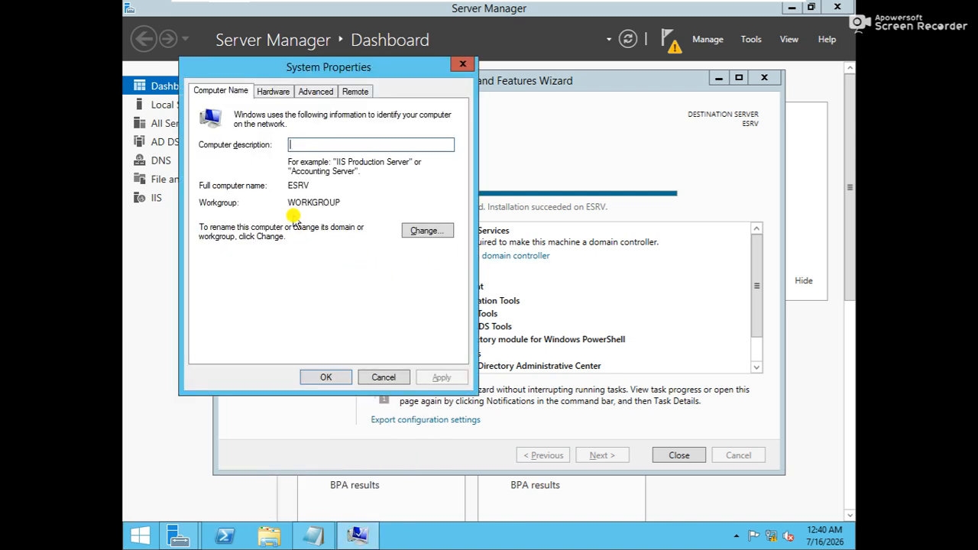
left_click_drag(288, 203, 347, 202)
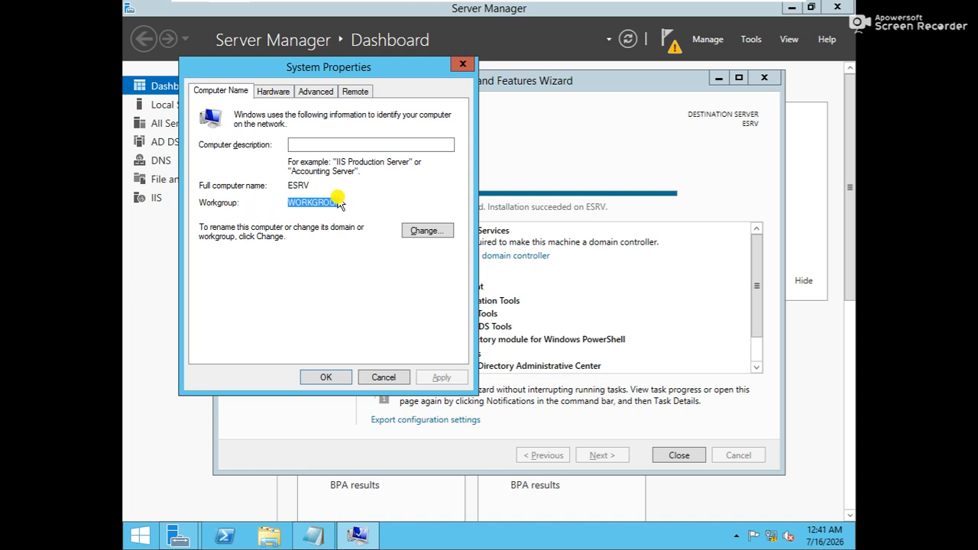
left_click(461, 67)
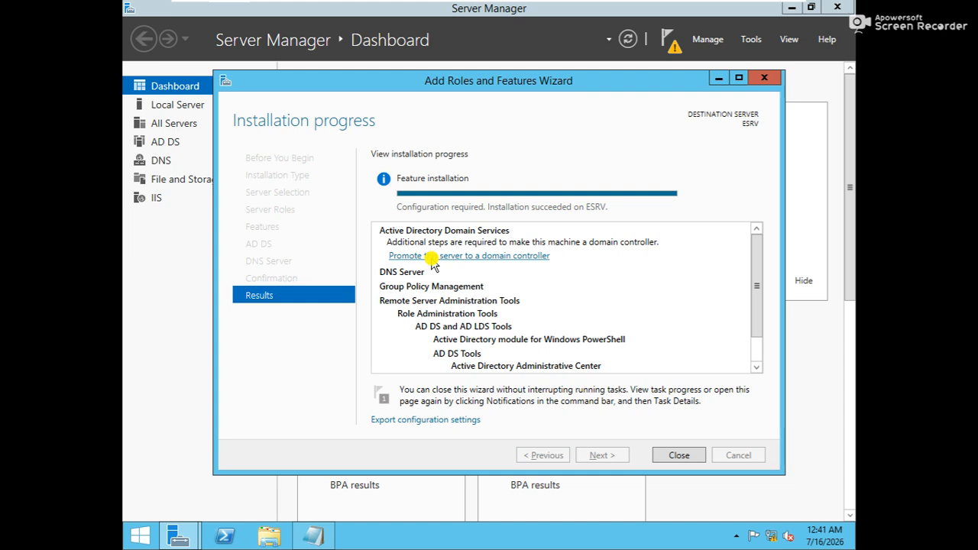
left_click(433, 263)
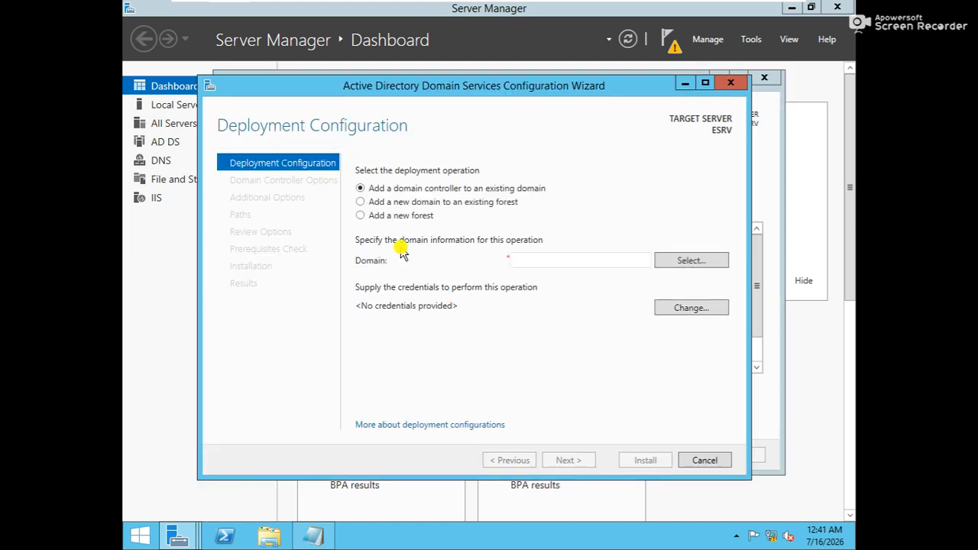
Step: Choose 'Add a new forest' with root domain name exchange.com and continue
left_click(380, 215)
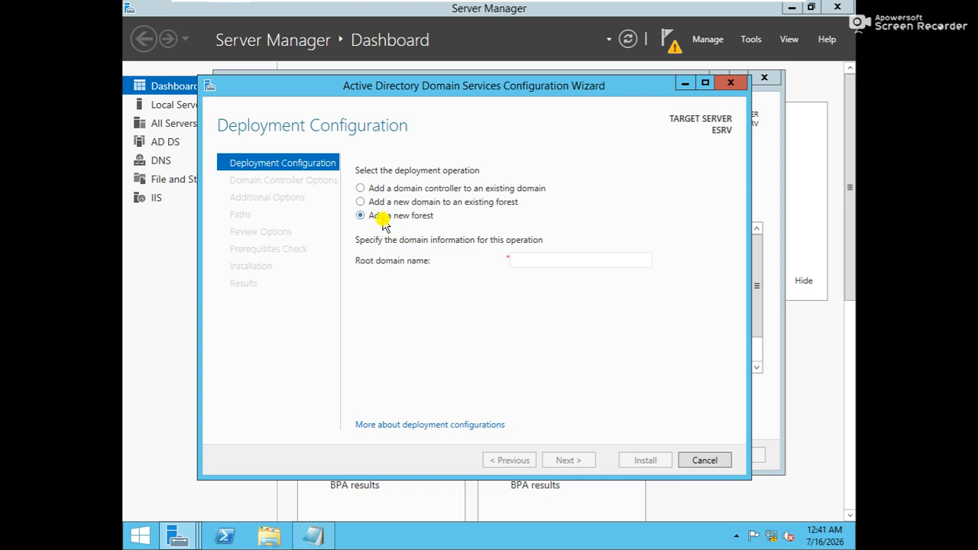
left_click(539, 260)
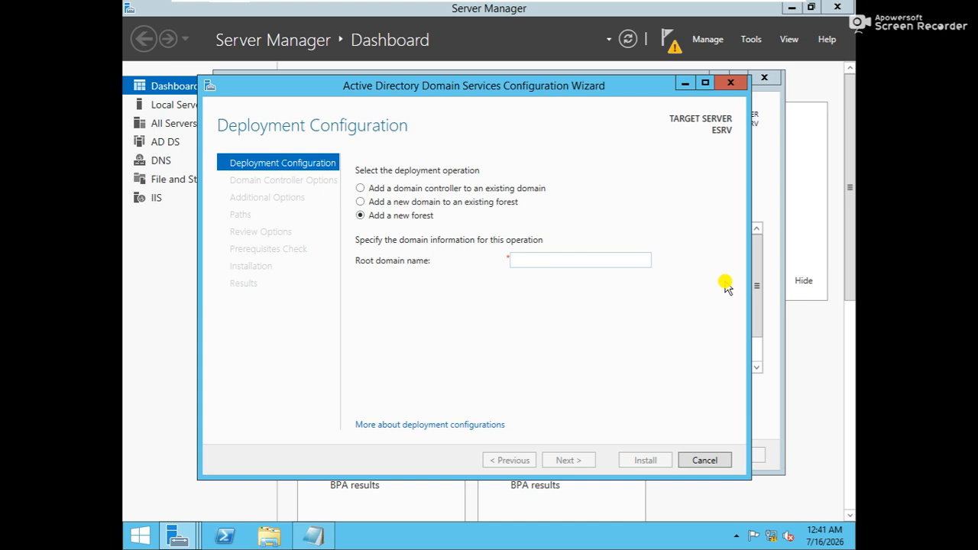
type("exchange.com")
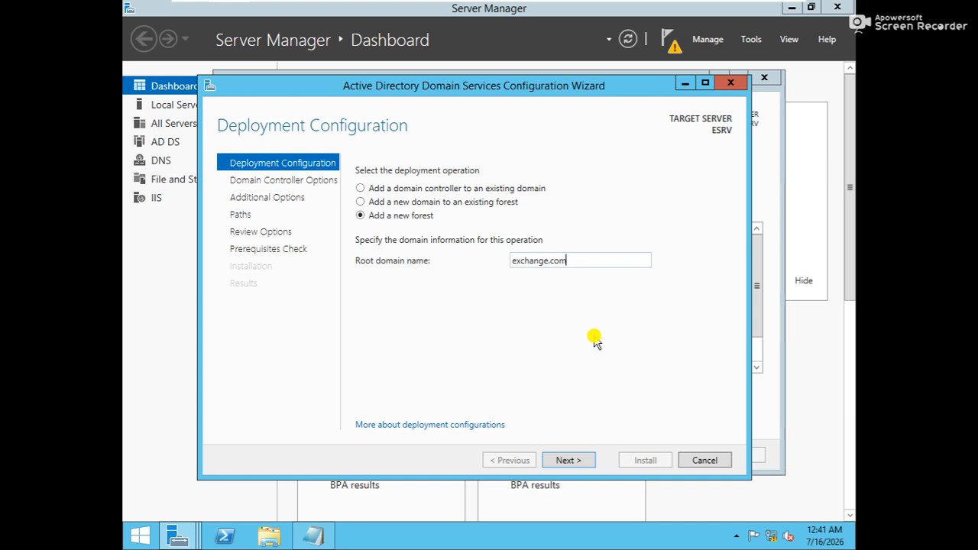
left_click(585, 462)
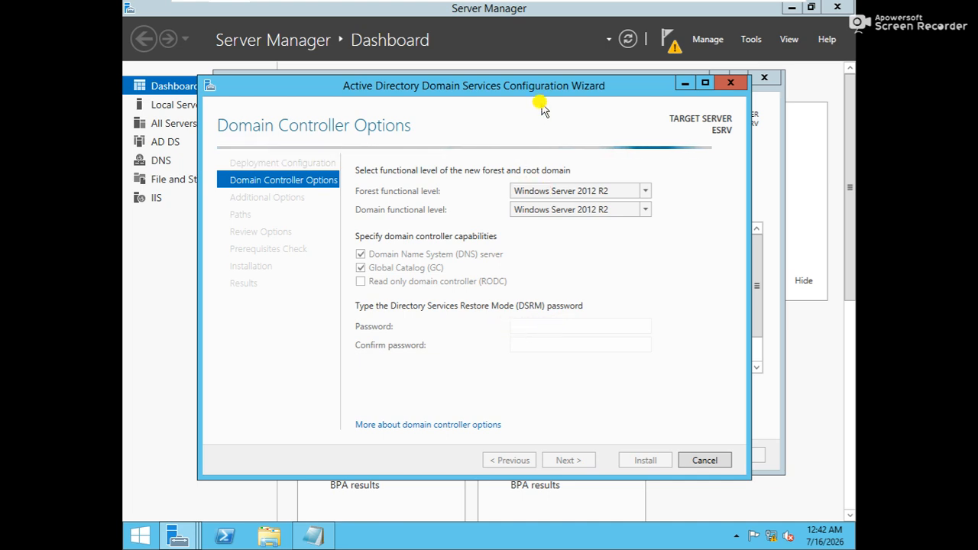
Step: Enter and confirm the DSRM password, keeping Windows Server 2012 R2 functional levels, and continue
left_click_drag(536, 89, 572, 85)
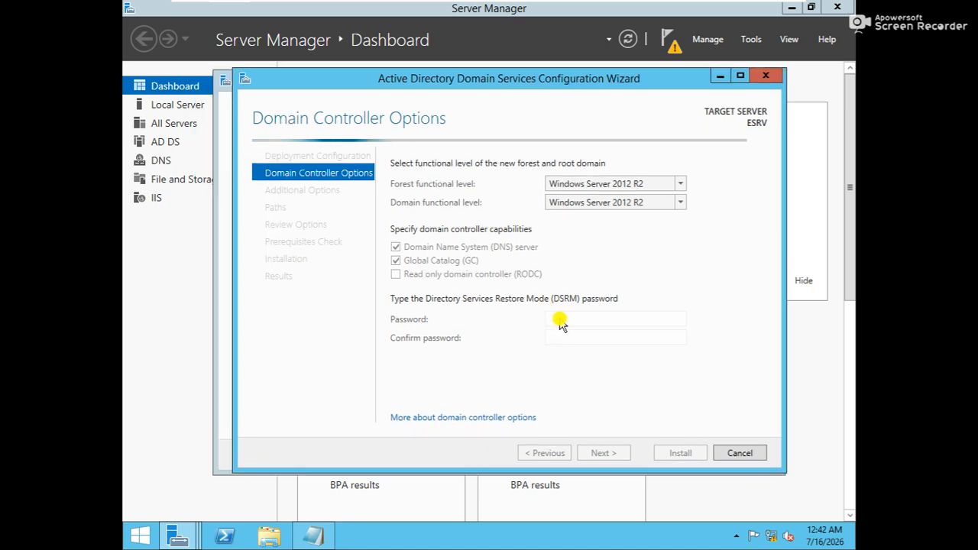
mouse_move(559, 85)
left_mouse_down()
mouse_move(583, 82)
mouse_move(573, 91)
mouse_move(570, 80)
left_mouse_up()
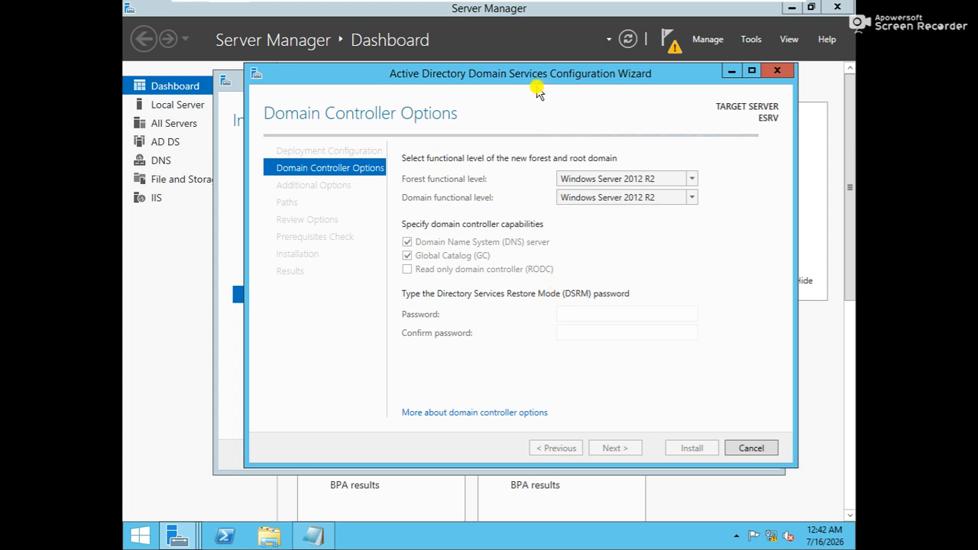
left_click(583, 332)
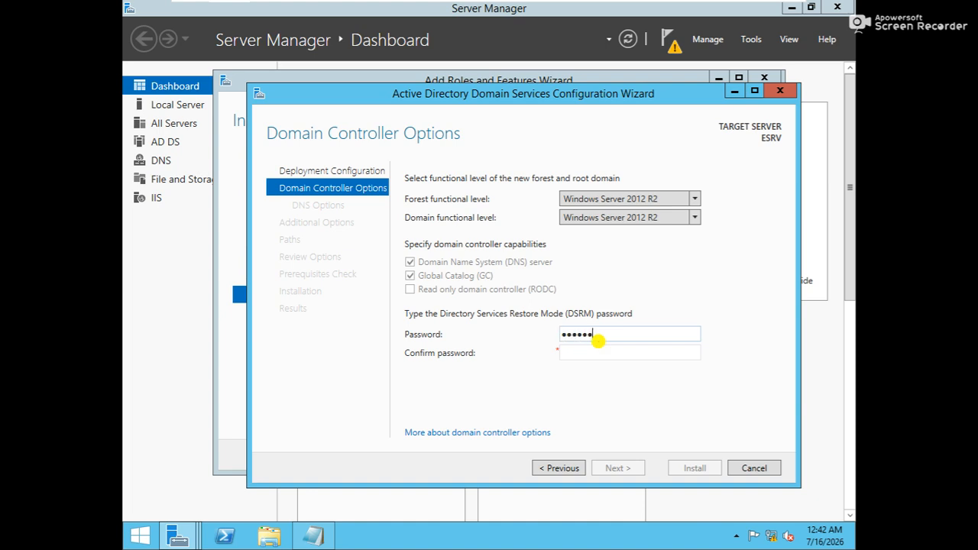
key("Tab")
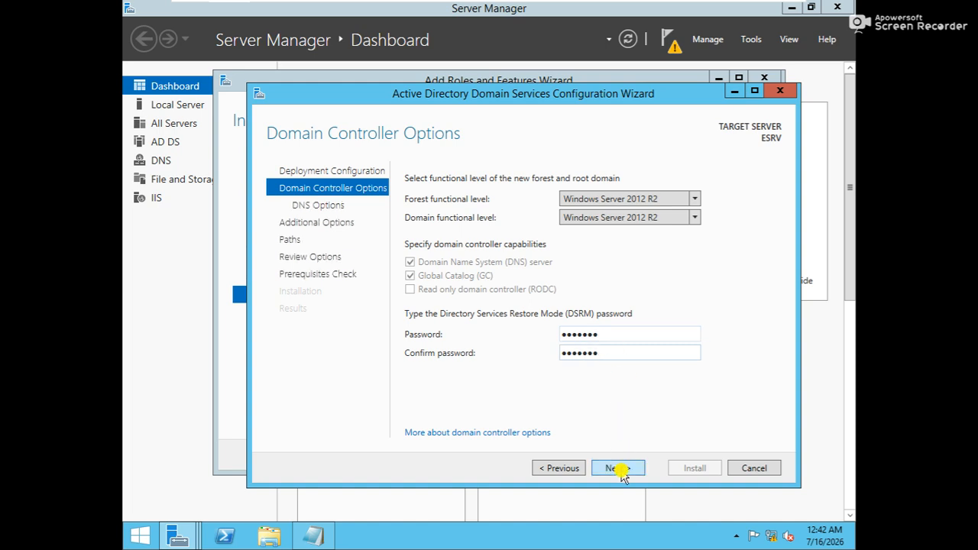
left_click(620, 468)
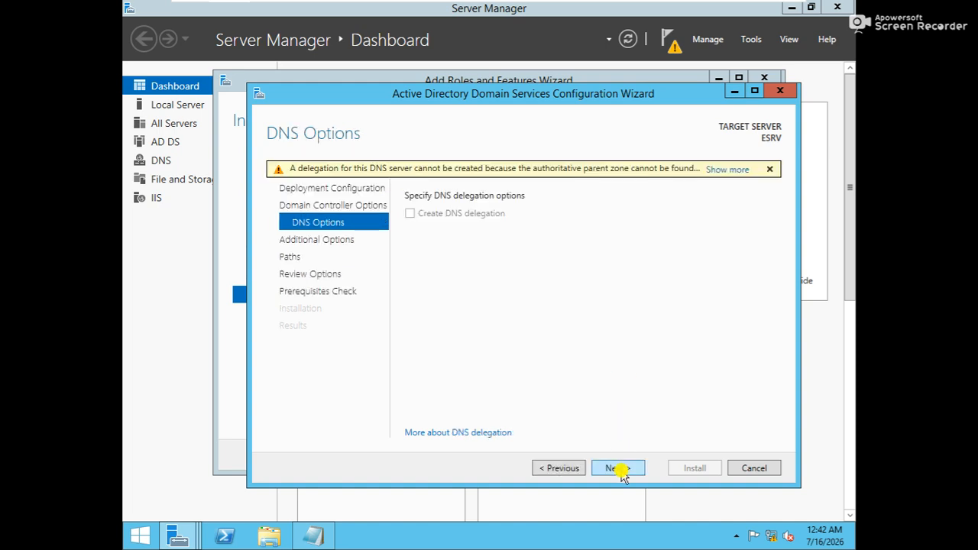
Step: Accept the DNS options, NetBIOS name EXCHANGE, and default NTDS, log and SYSVOL paths, then the review
left_click(619, 469)
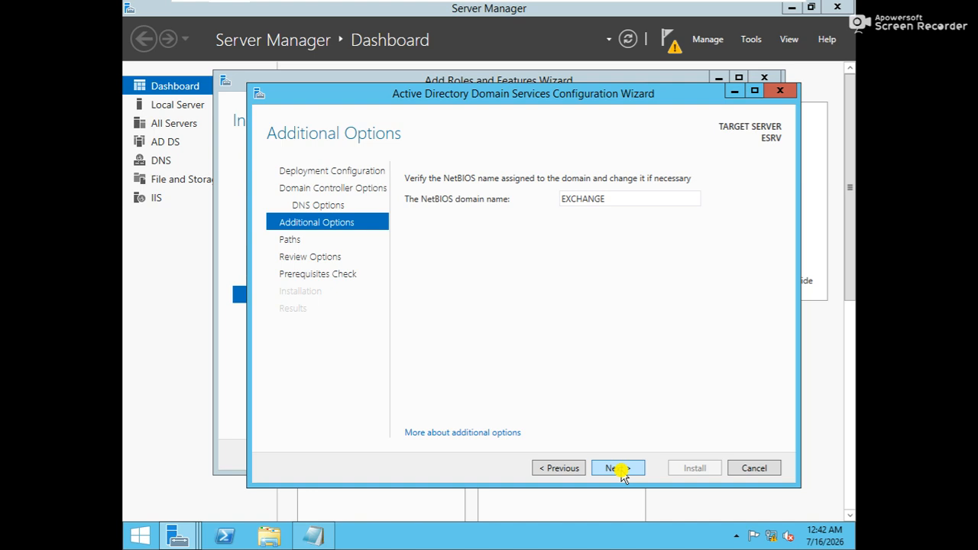
left_click(621, 469)
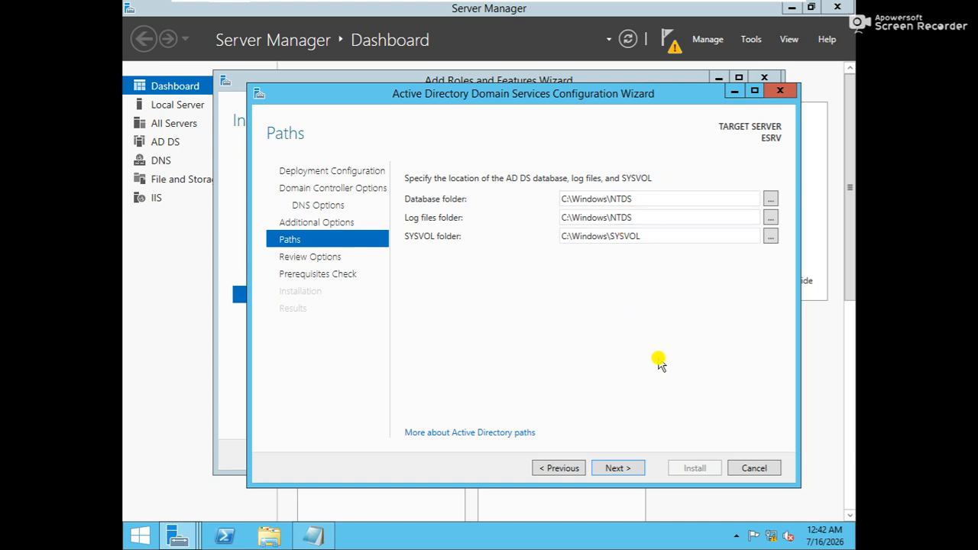
left_click(620, 469)
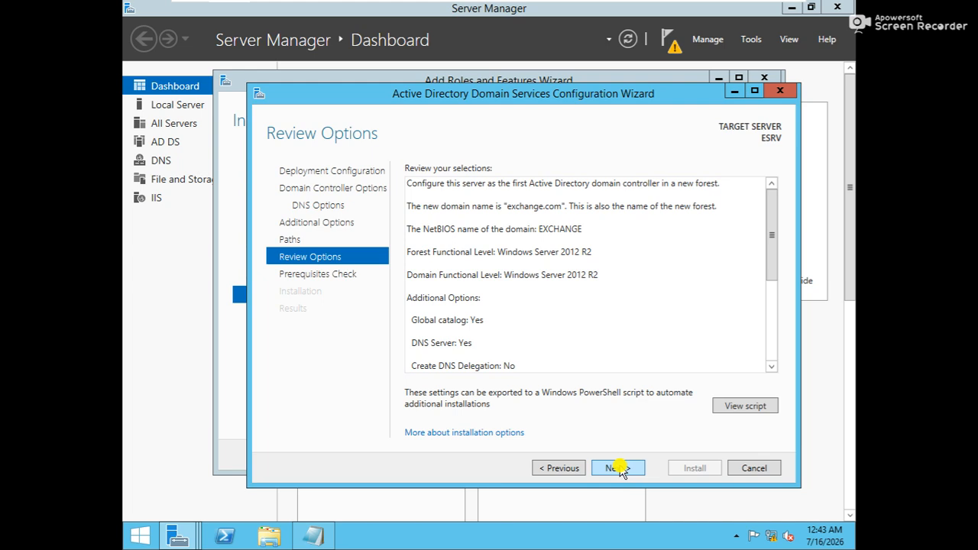
left_click(620, 469)
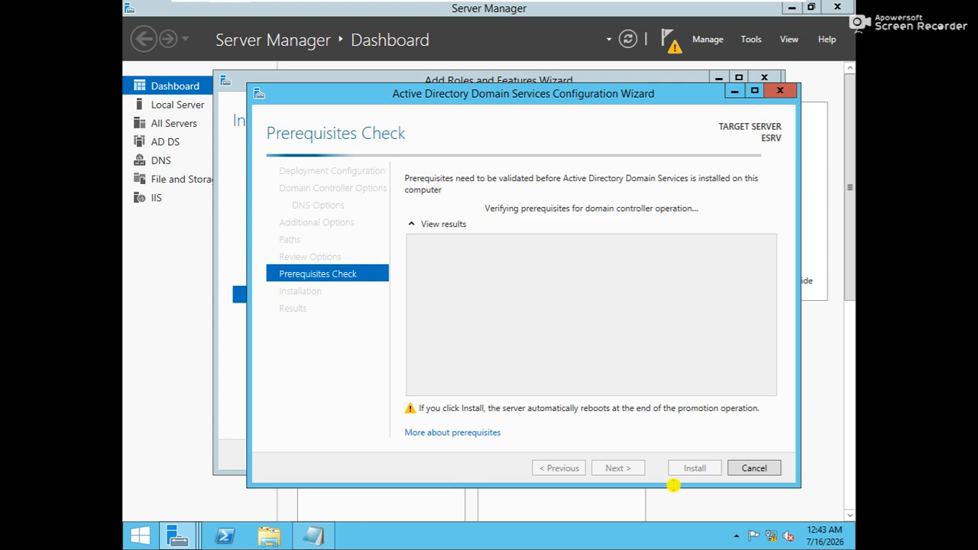
Step: Recheck the computer name in System Properties, then start the domain controller installation
key("super+r")
key("Return")
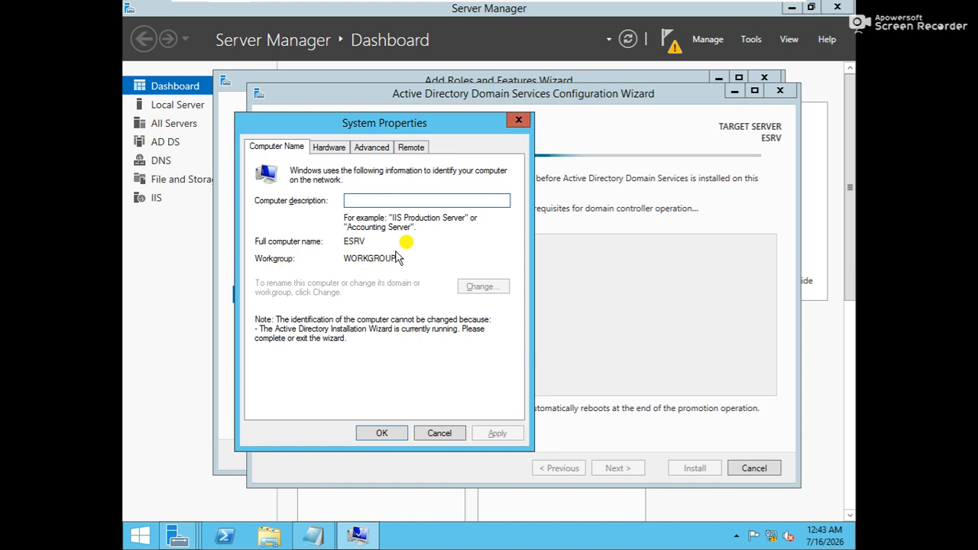
left_click(519, 121)
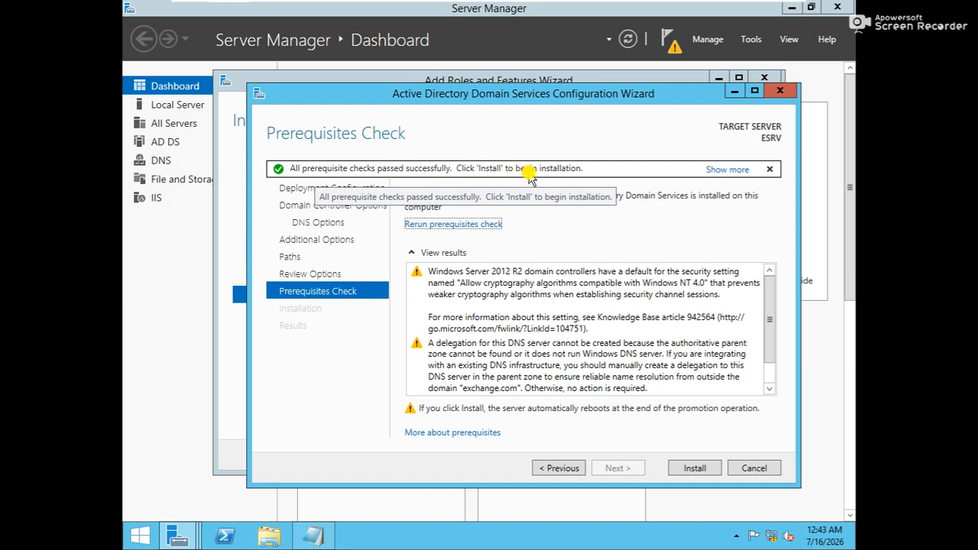
left_click(695, 469)
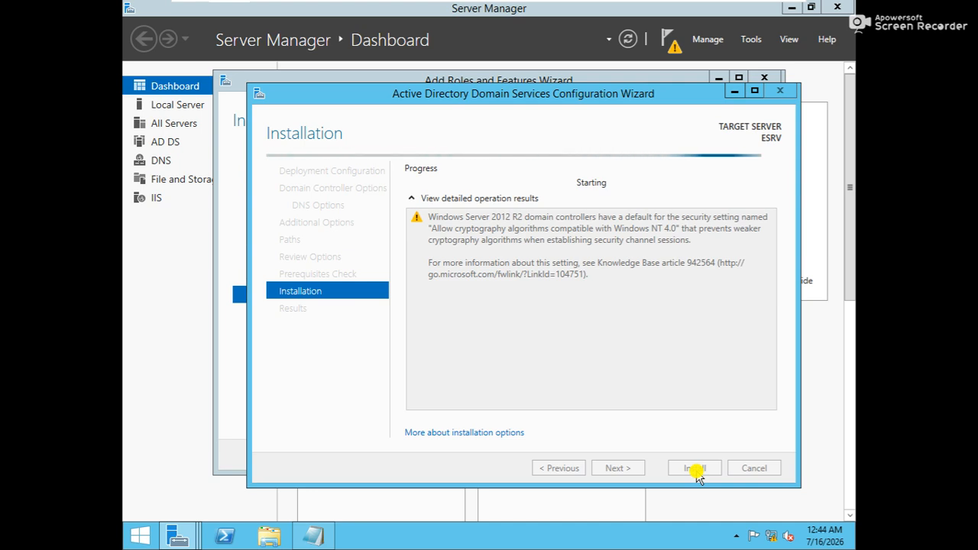
Step: Reopen System Properties to verify the computer name while installation begins, then close it
key("super+r")
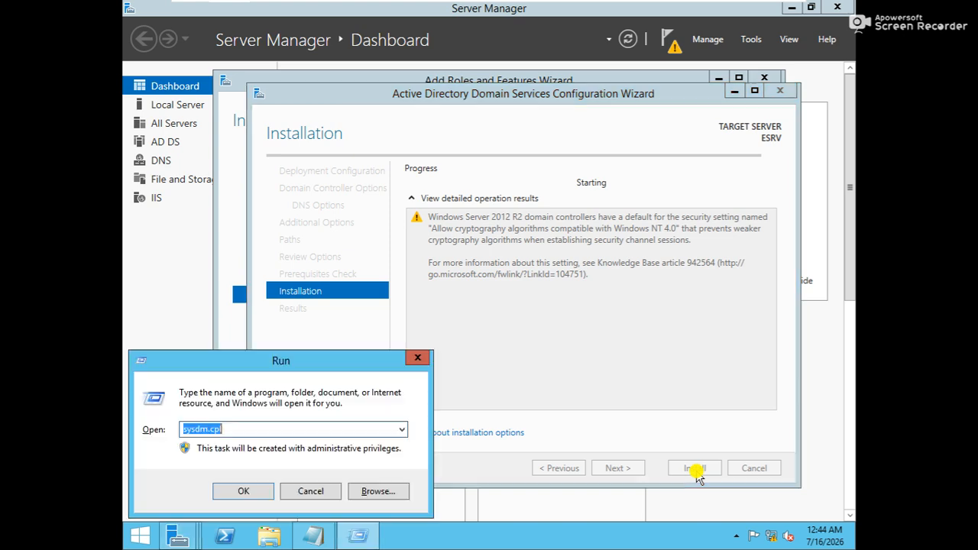
key("Return")
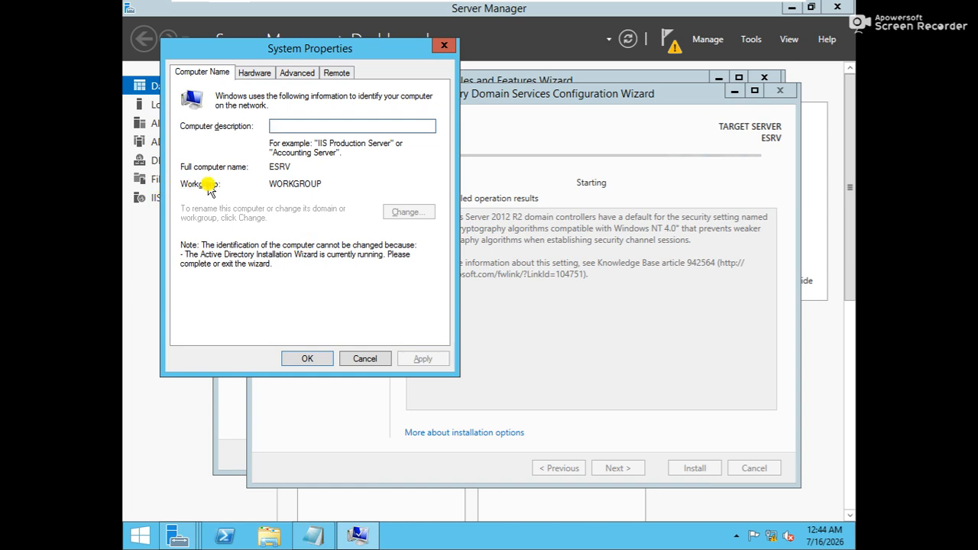
left_click(445, 45)
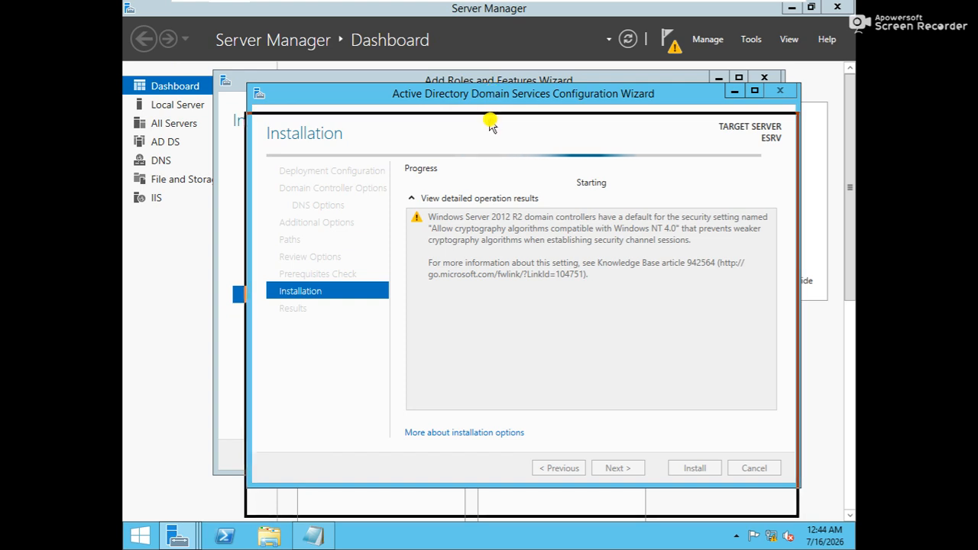
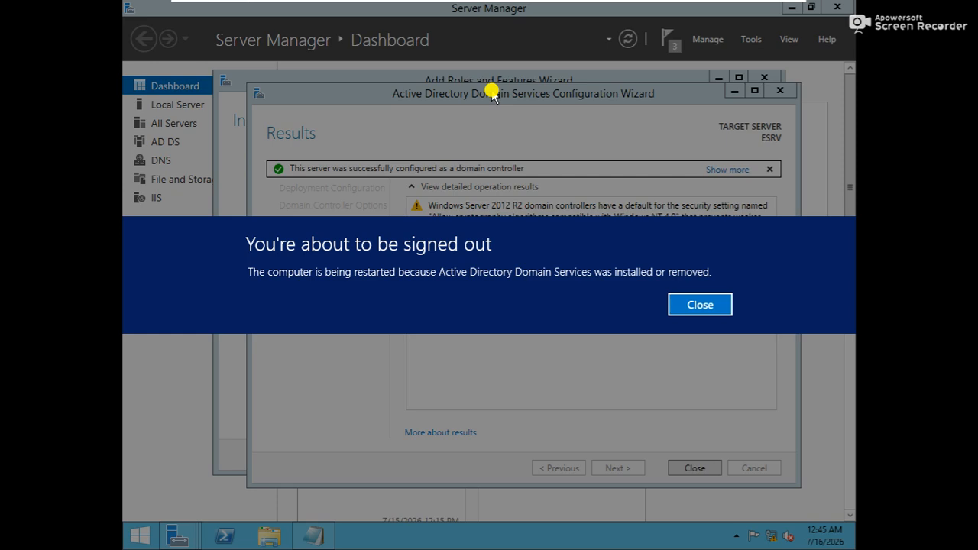
Step: Dismiss the sign-out notice, close both domain controller wizards, and exit full-screen view
left_click(680, 306)
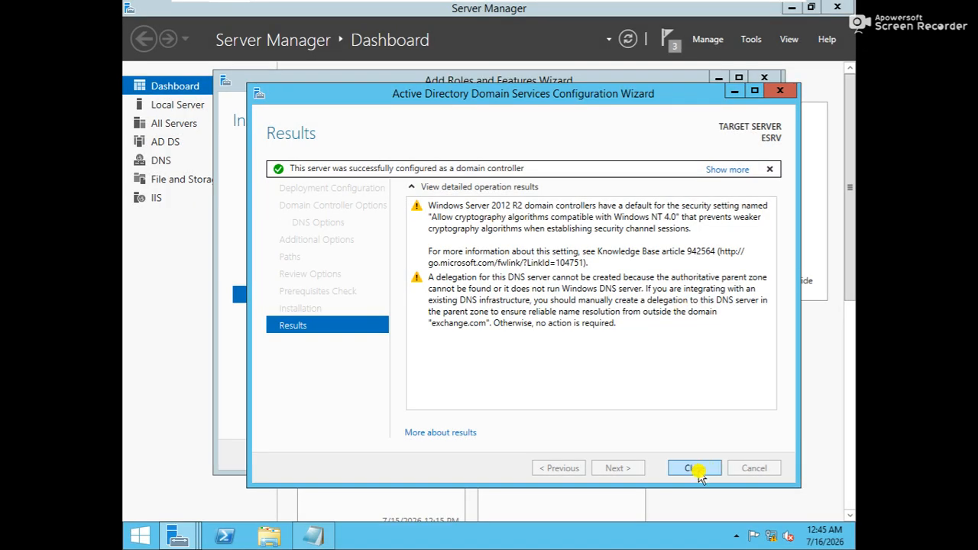
left_click(695, 470)
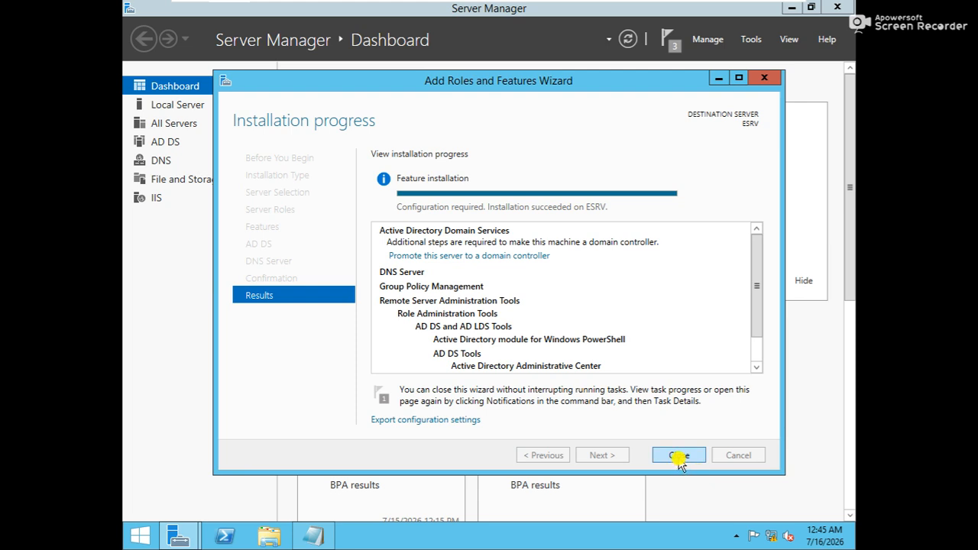
left_click(679, 455)
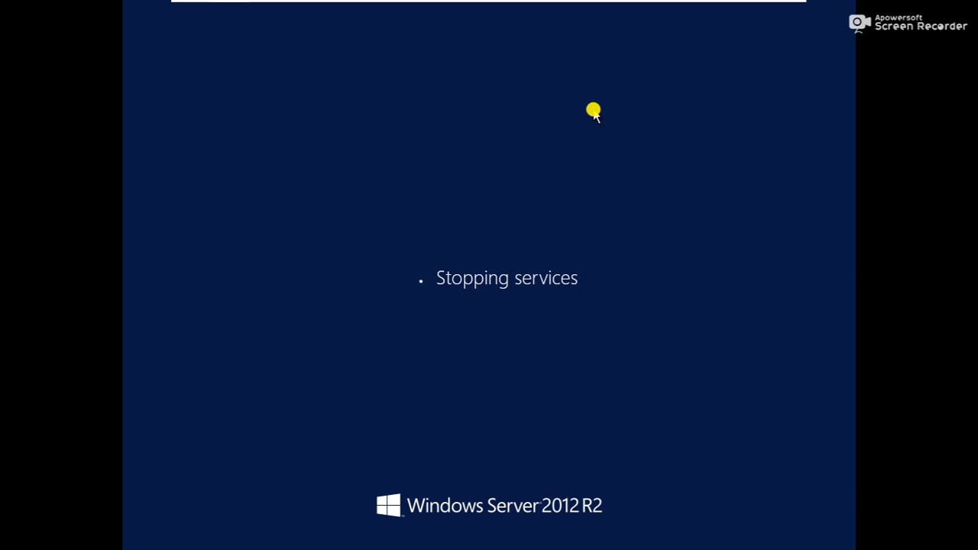
left_click(769, 9)
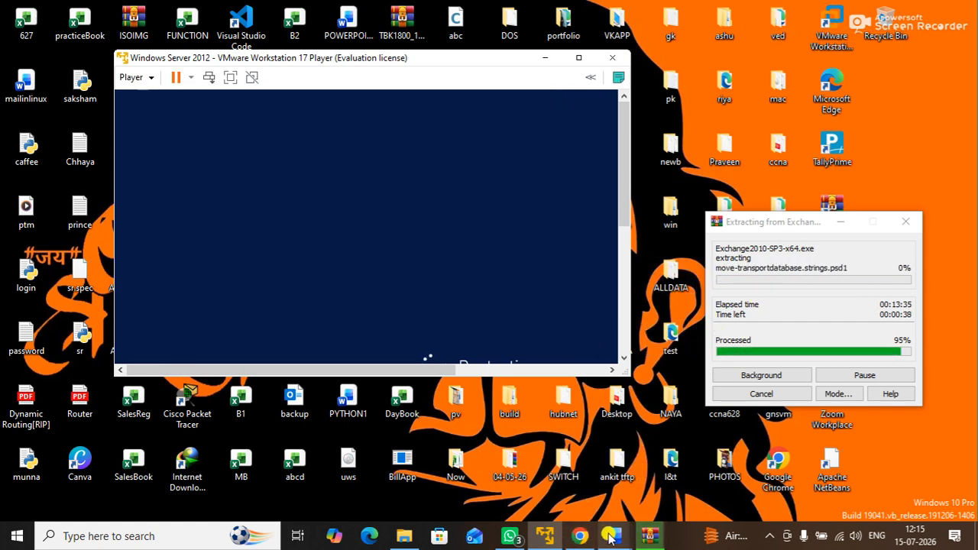
Step: In Document4, add SET HOSTNAME, SET IP ADDRESS and SET TIME ZONE after the OS line
mouse_move(610, 538)
left_click(924, 464)
left_click_drag(323, 181, 464, 183)
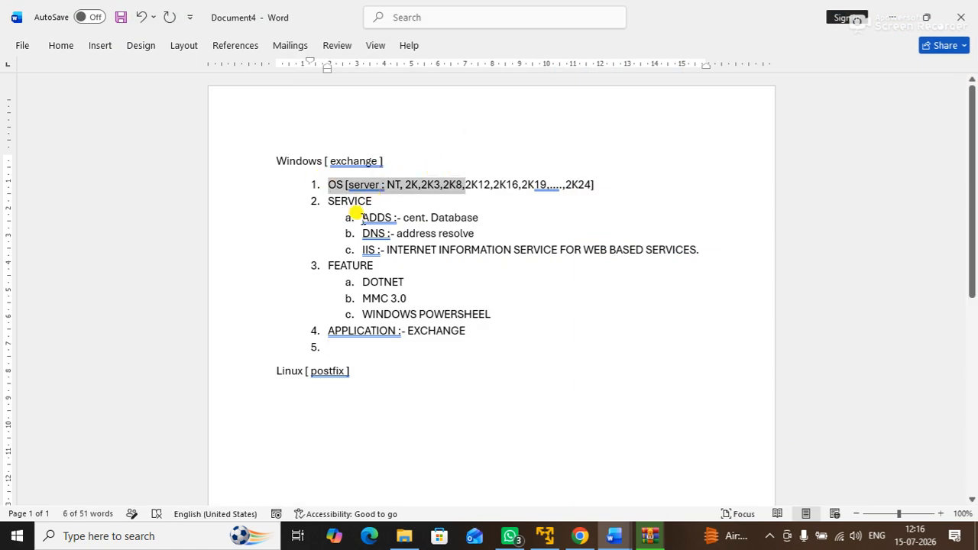
left_click_drag(350, 277, 430, 314)
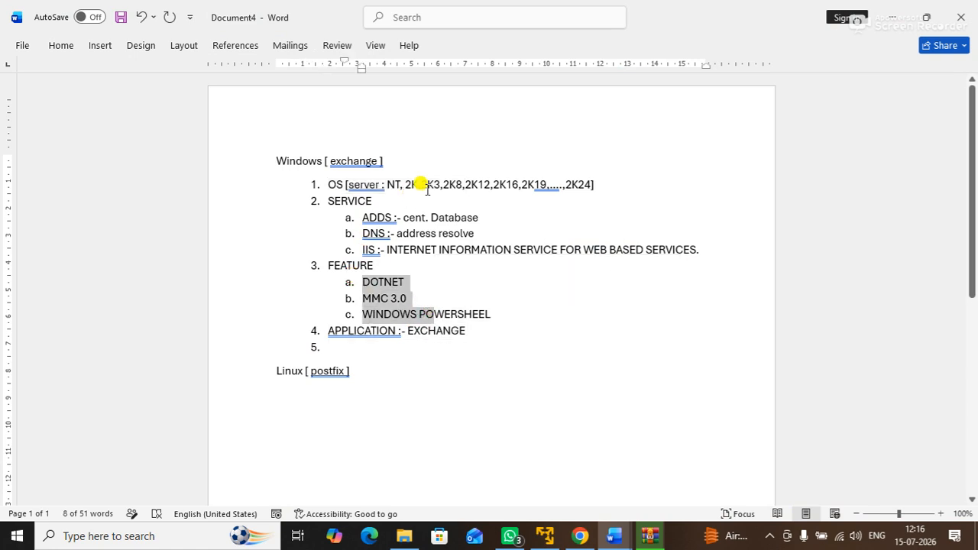
left_click(598, 185)
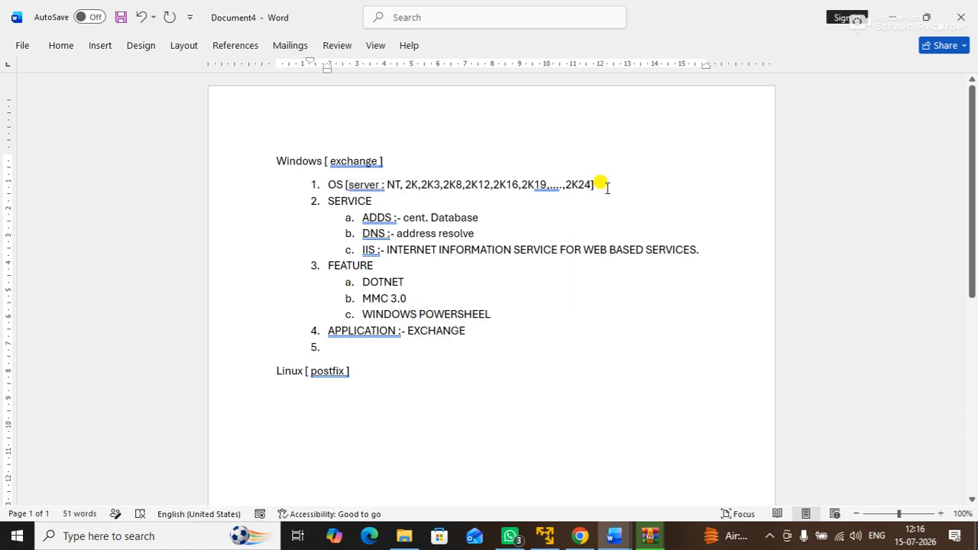
key("Return")
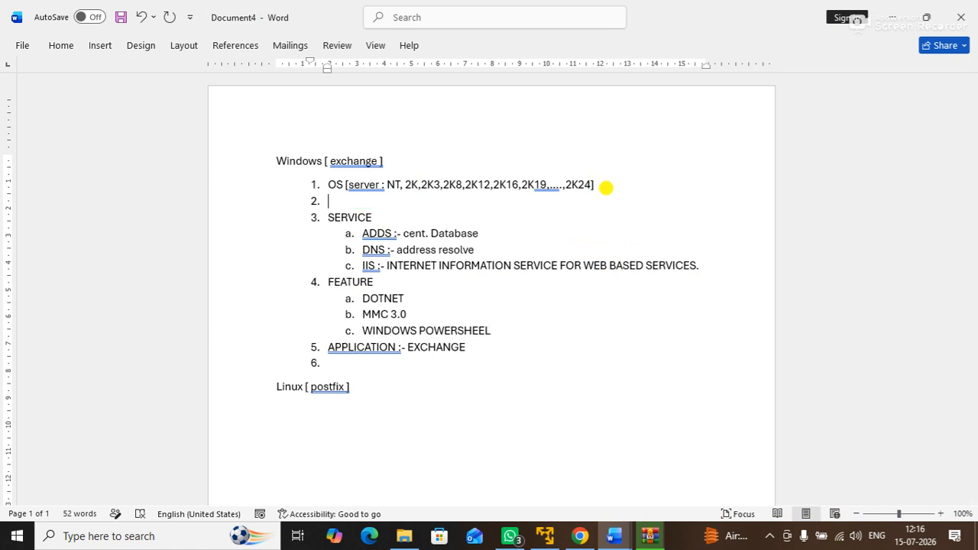
type("SET HOSTNAME")
key("Return")
type("SET IP ADDRESS")
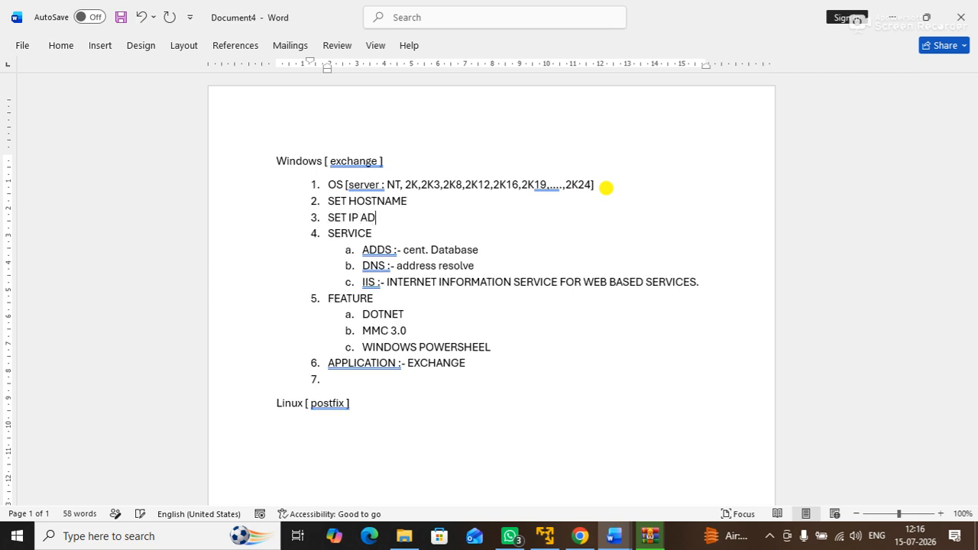
key("Return")
type("SET ")
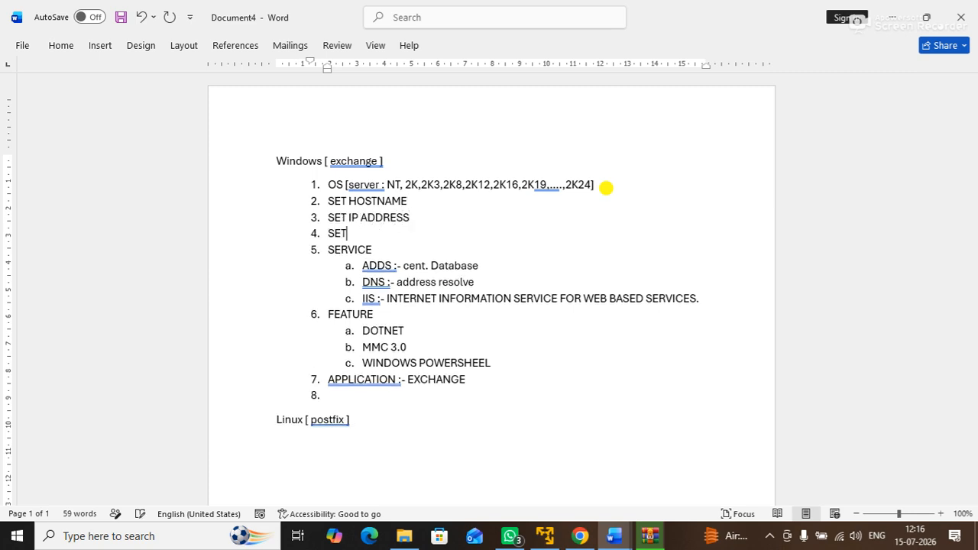
type("TIME ZONE")
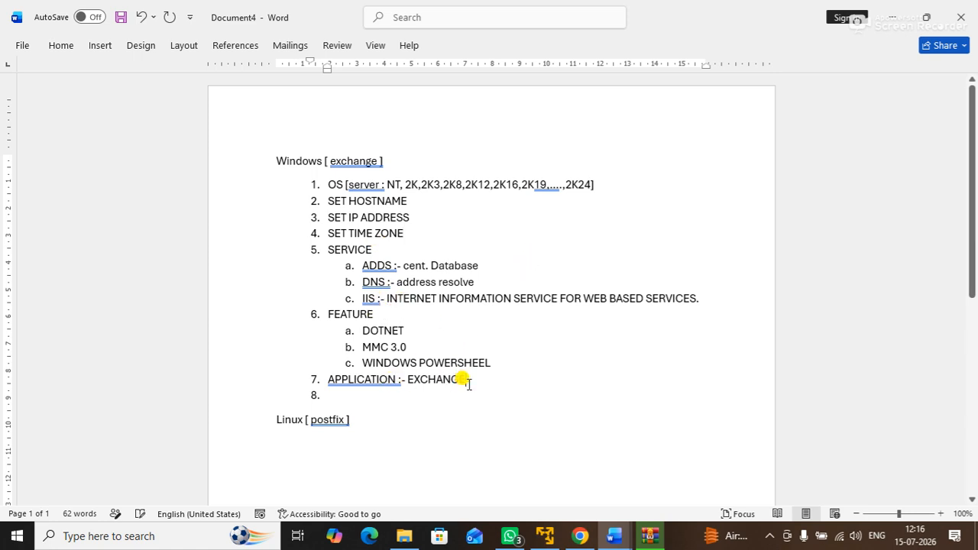
Step: Add item 8, 'MAIL SERVER CONFIGURE AND USE', then minimize Word
left_click(371, 395)
type("MA")
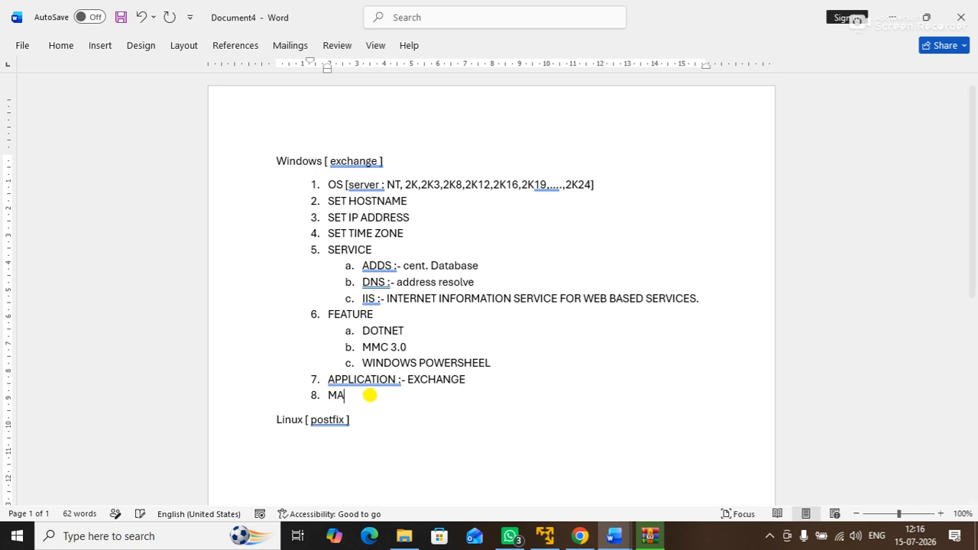
type("IL SERVER CONFIGR")
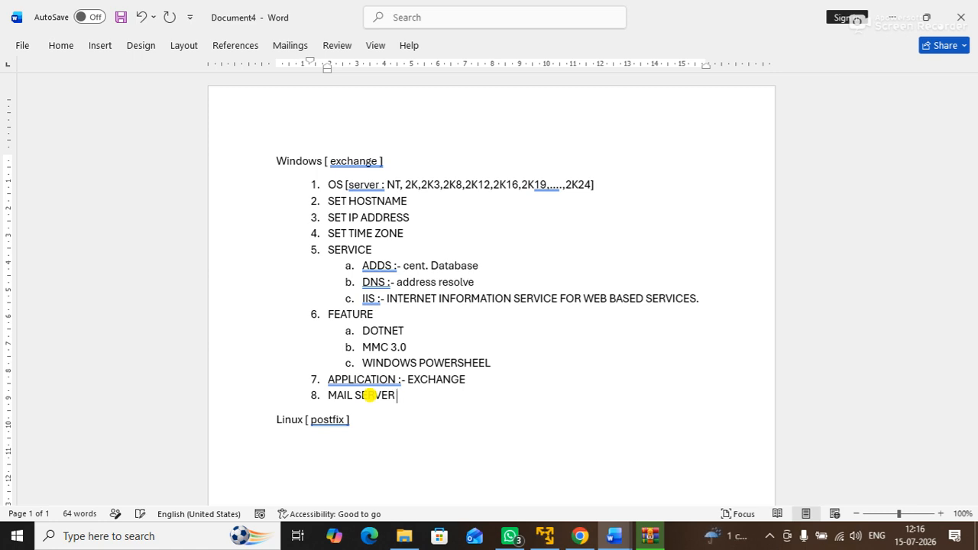
key("BackSpace")
type("URE AND USE")
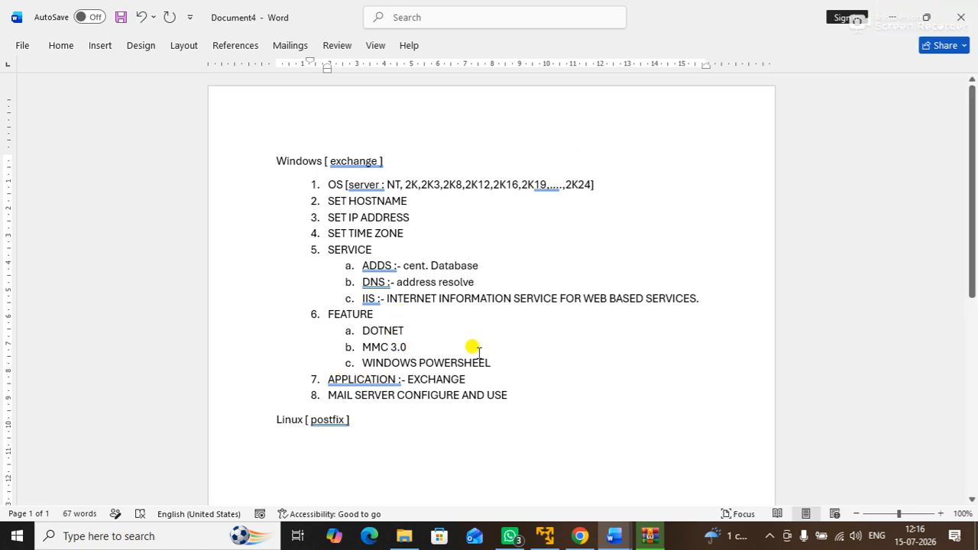
left_click_drag(500, 356, 192, 192)
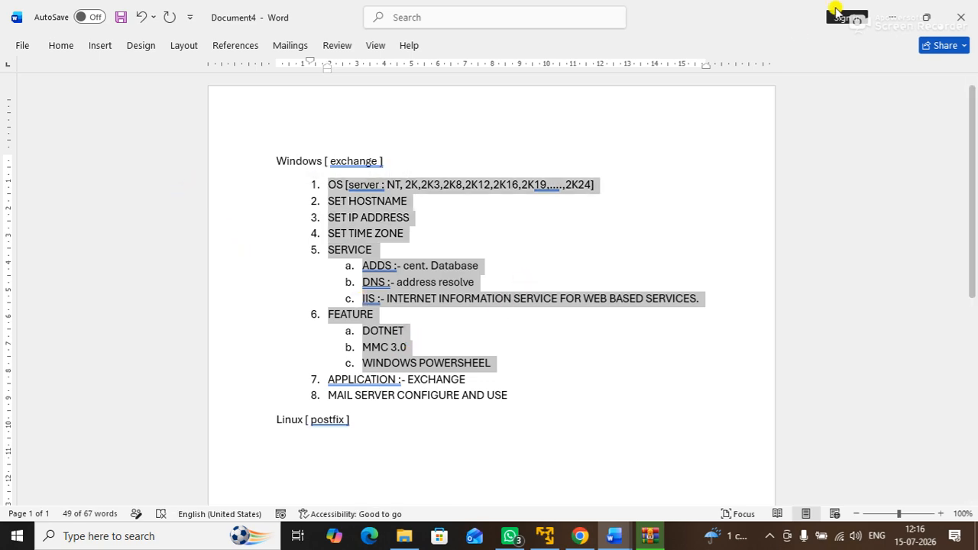
left_click(890, 17)
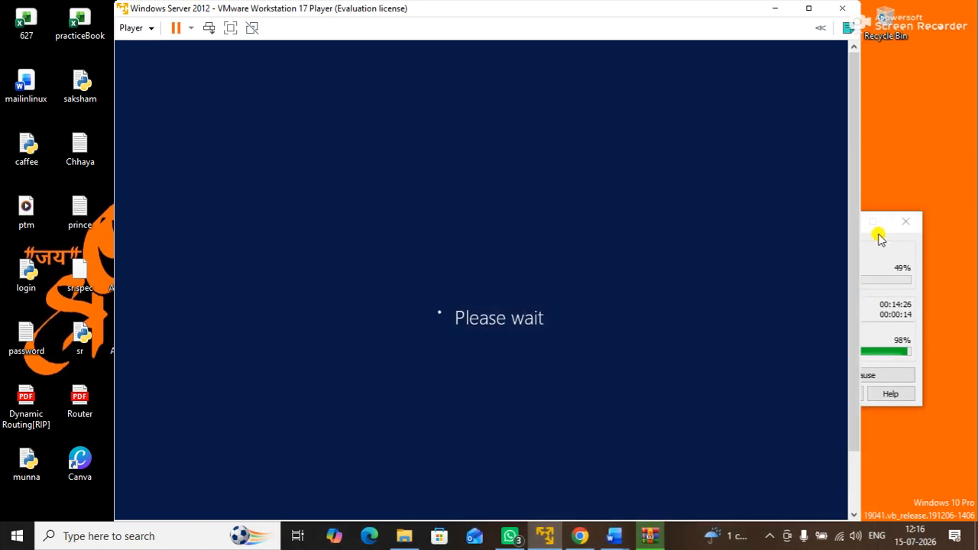
Step: Move the archive extraction progress window aside and refresh the host desktop
left_click(866, 243)
left_click_drag(804, 226, 795, 162)
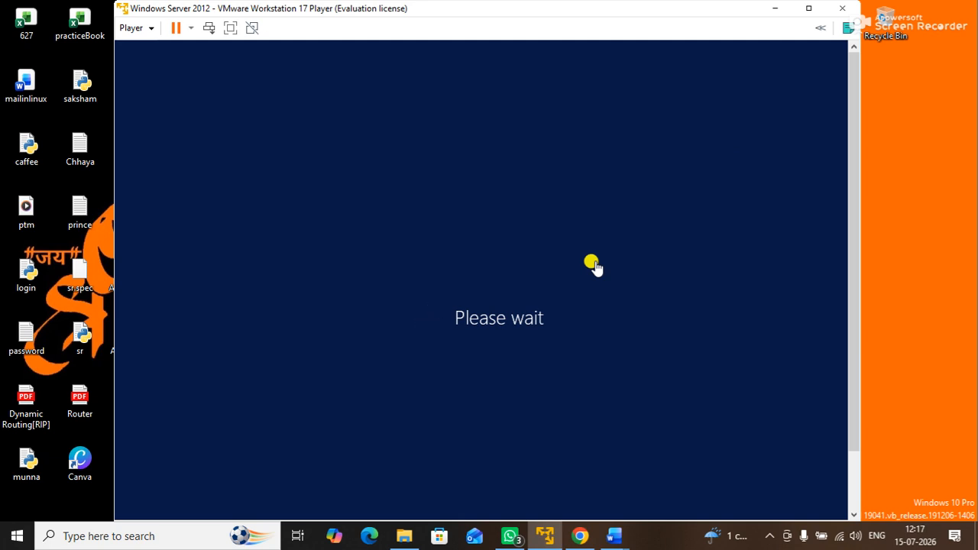
right_click(964, 95)
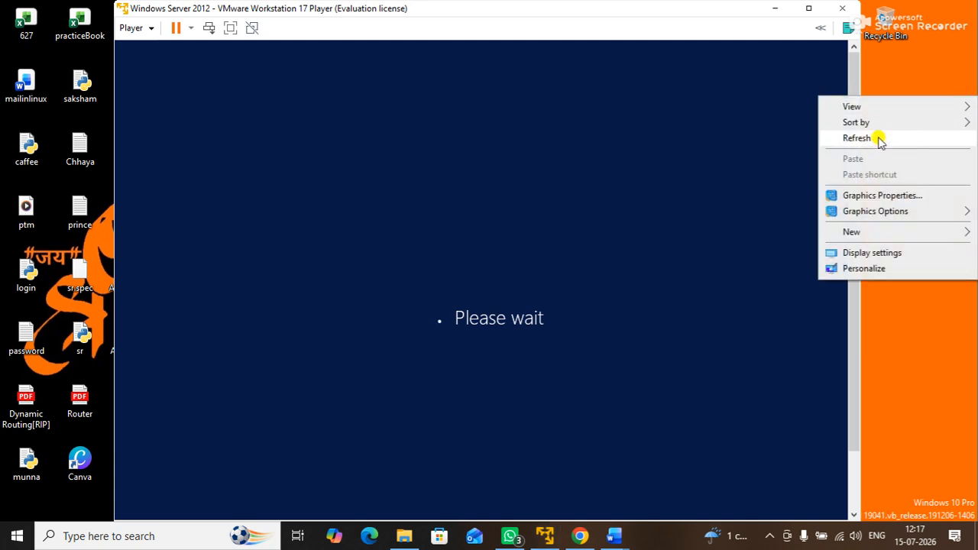
left_click(879, 138)
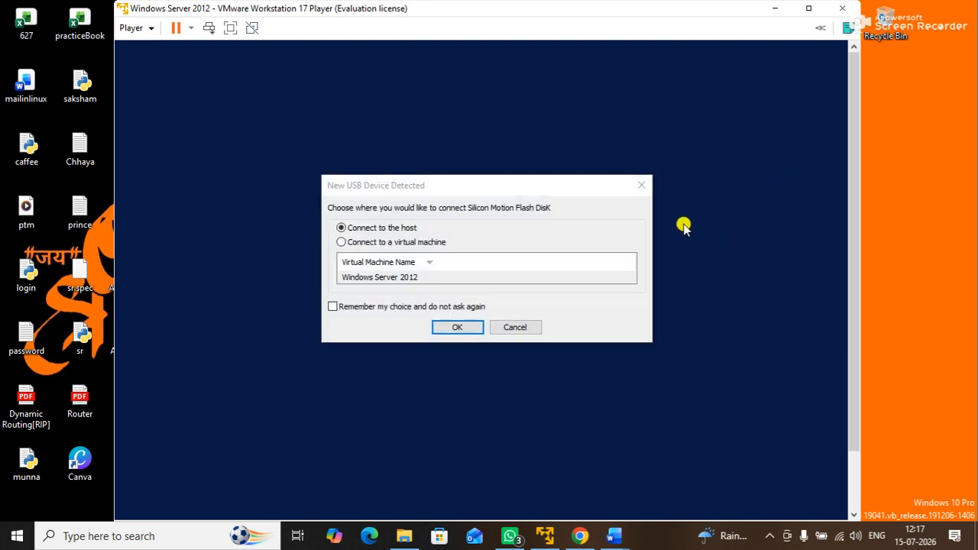
Step: Connect the new USB flash disk to the Windows Server 2012 virtual machine
left_click_drag(386, 187, 480, 192)
left_click(461, 247)
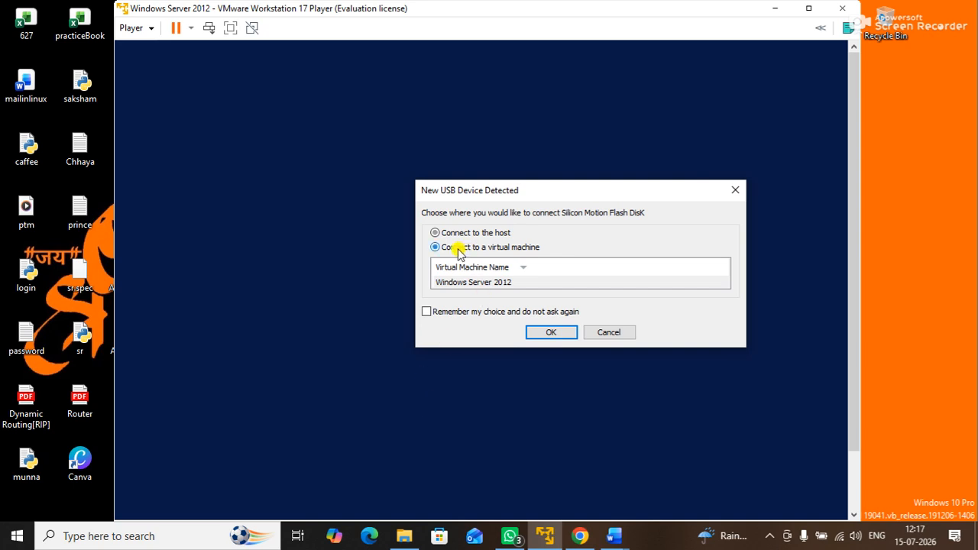
left_click(464, 283)
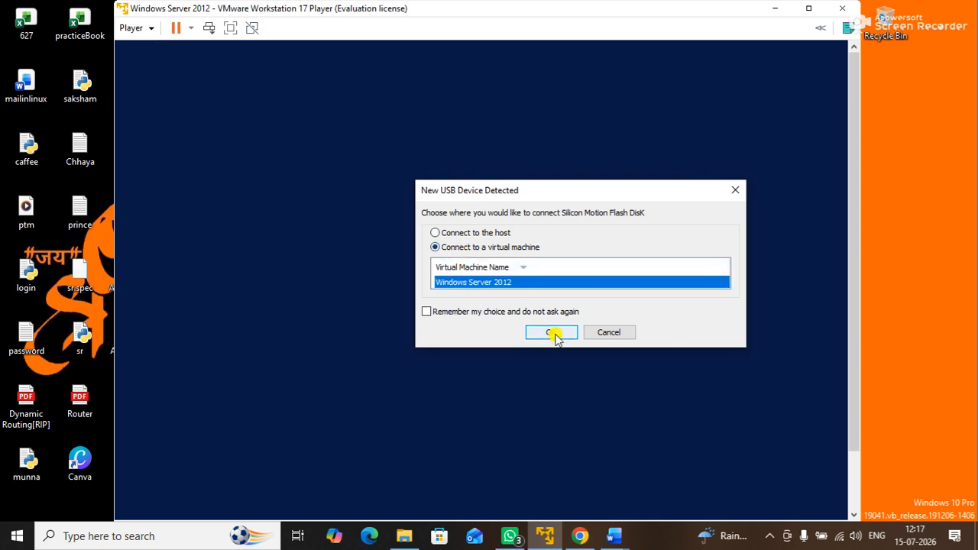
left_click_drag(514, 195, 531, 145)
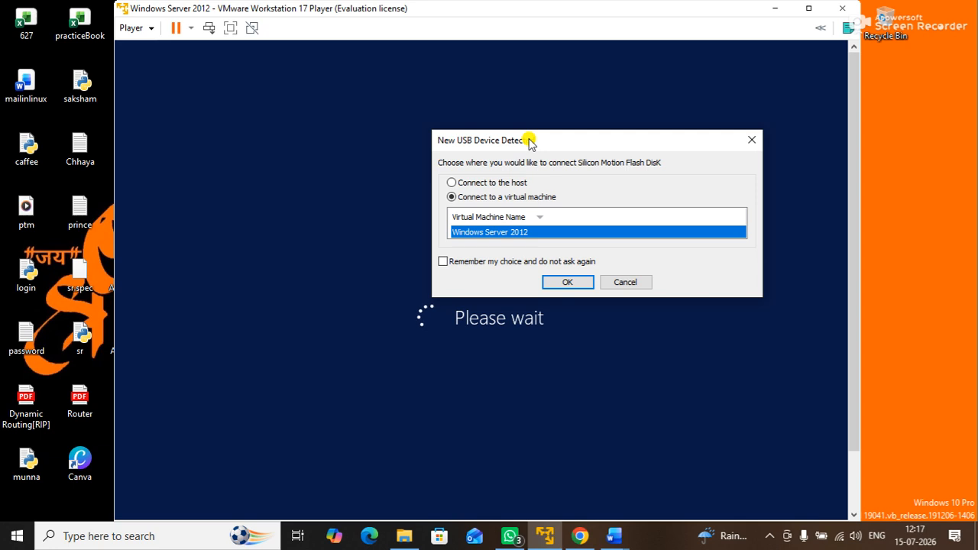
left_click(566, 283)
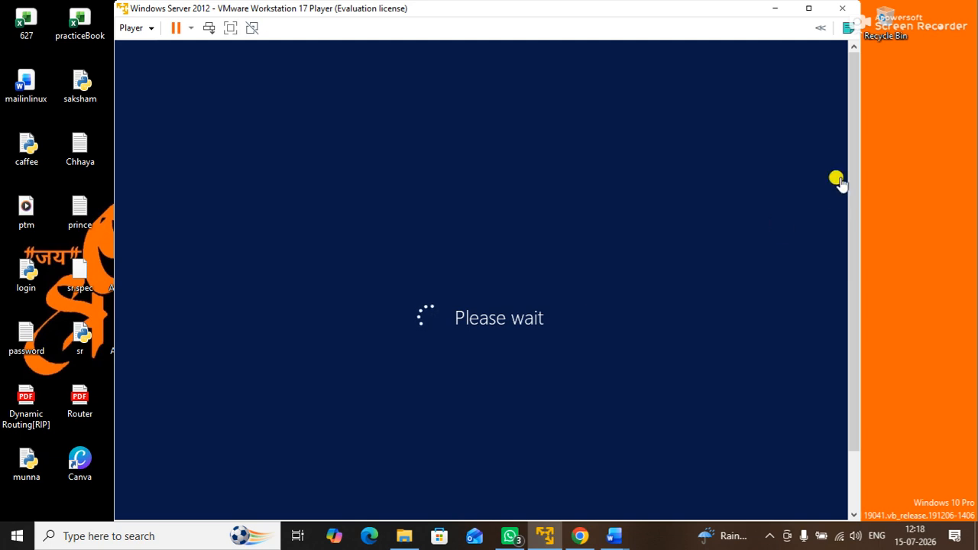
left_click_drag(688, 10, 698, 27)
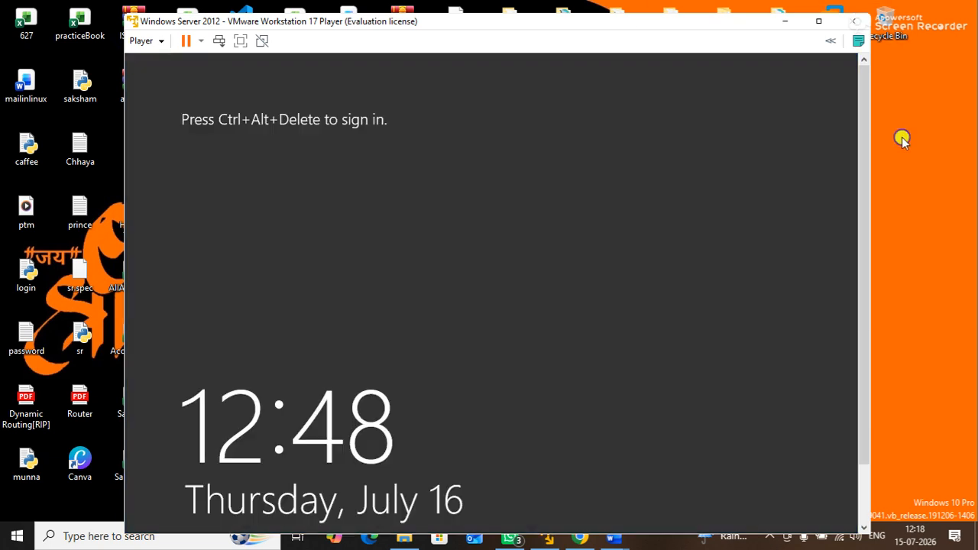
Step: Sign in to the restarted VM with the administrator password
right_click(902, 139)
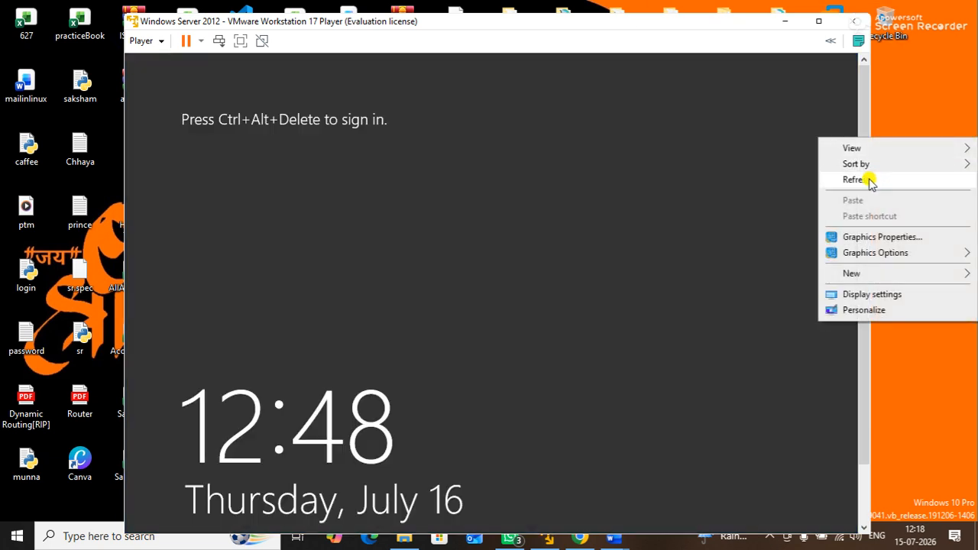
left_click(870, 181)
left_click(218, 40)
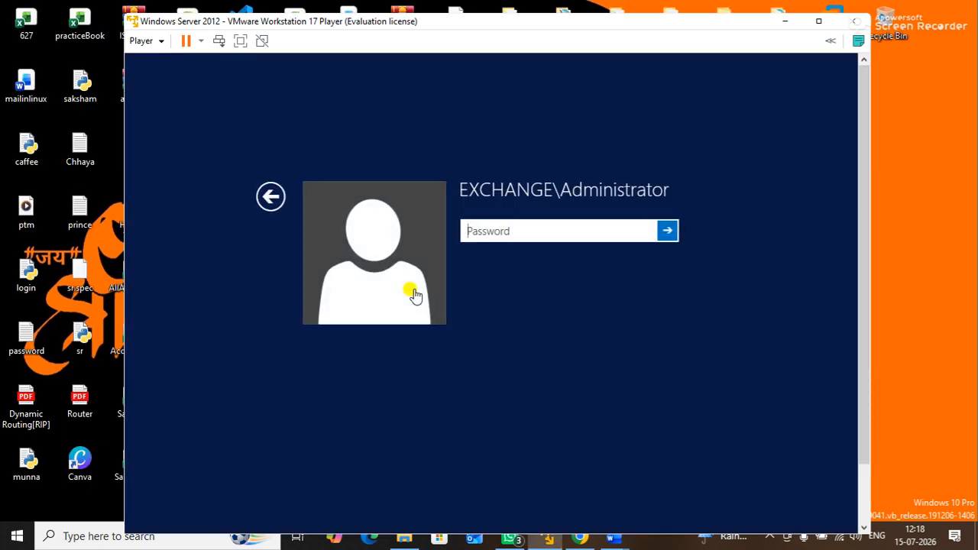
type("P••••••")
key("Return")
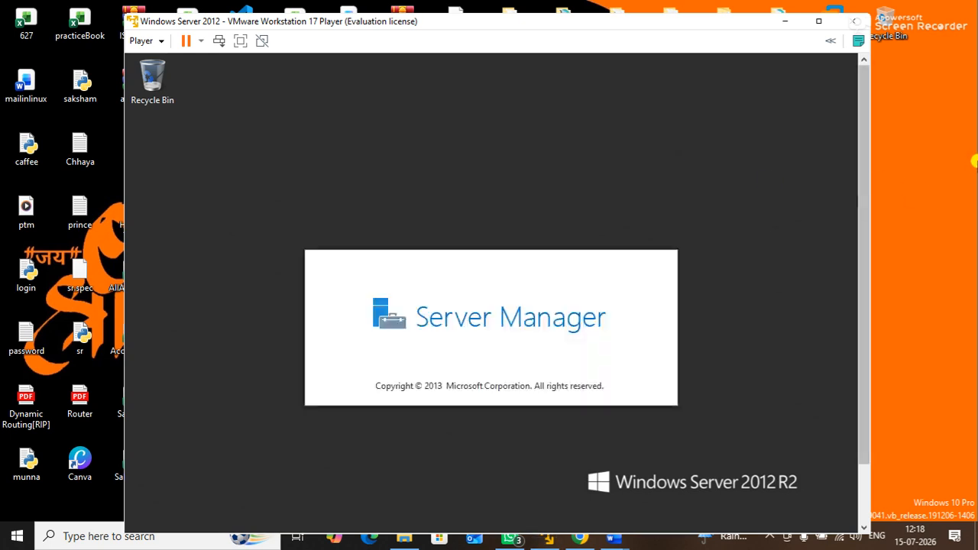
Step: Switch the VM to full screen, minimize Server Manager and refresh the server desktop
right_click(967, 151)
left_click(866, 193)
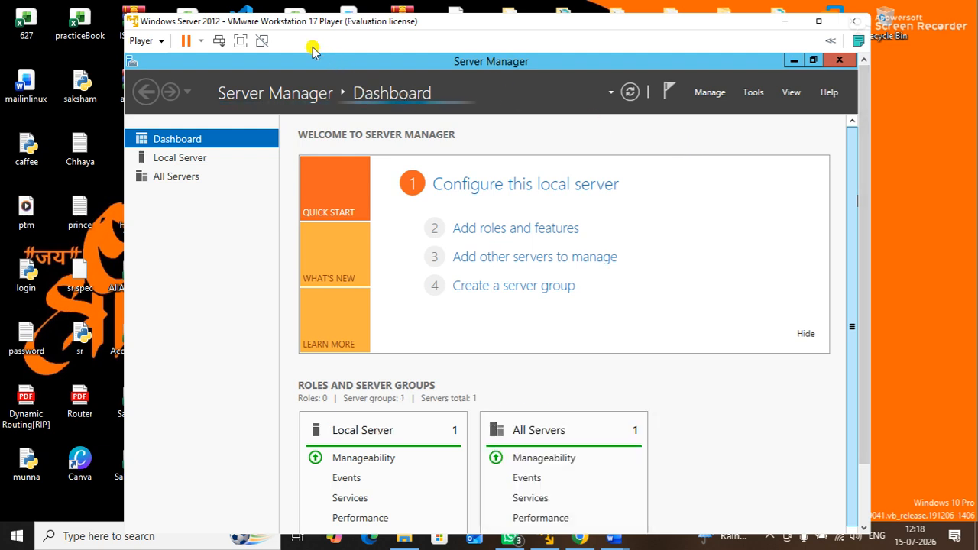
left_click(241, 40)
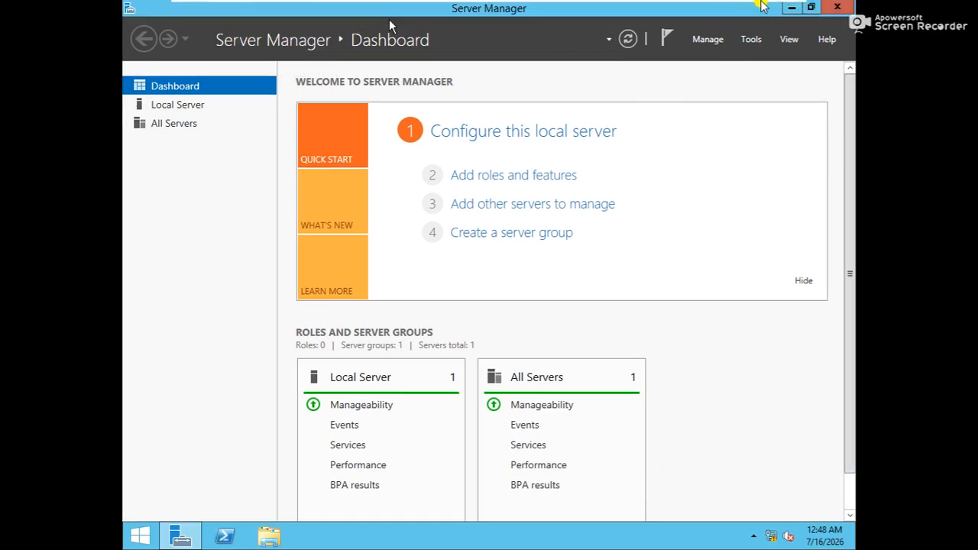
left_click(792, 7)
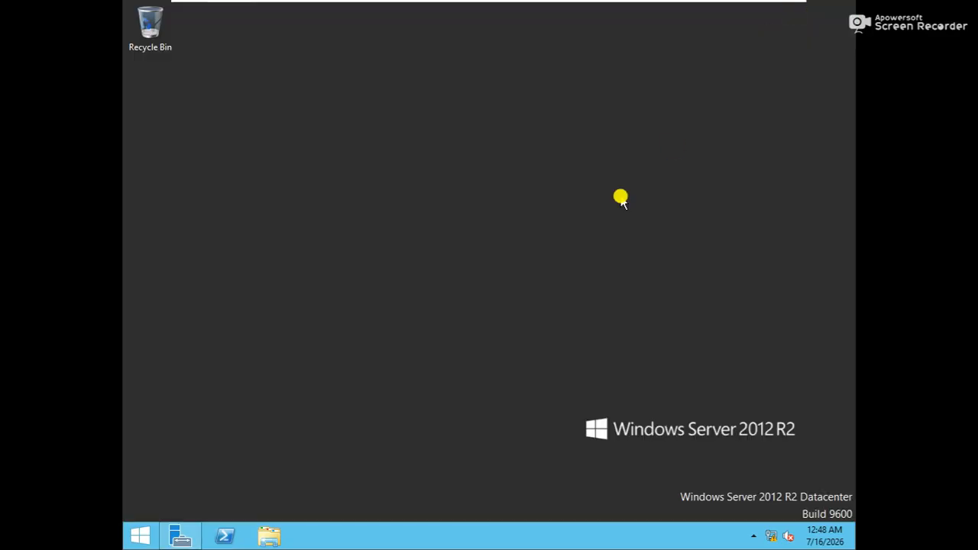
right_click(619, 196)
left_click(647, 239)
Step: Restore and minimize Server Manager, refreshing the server desktop several times
left_click(184, 539)
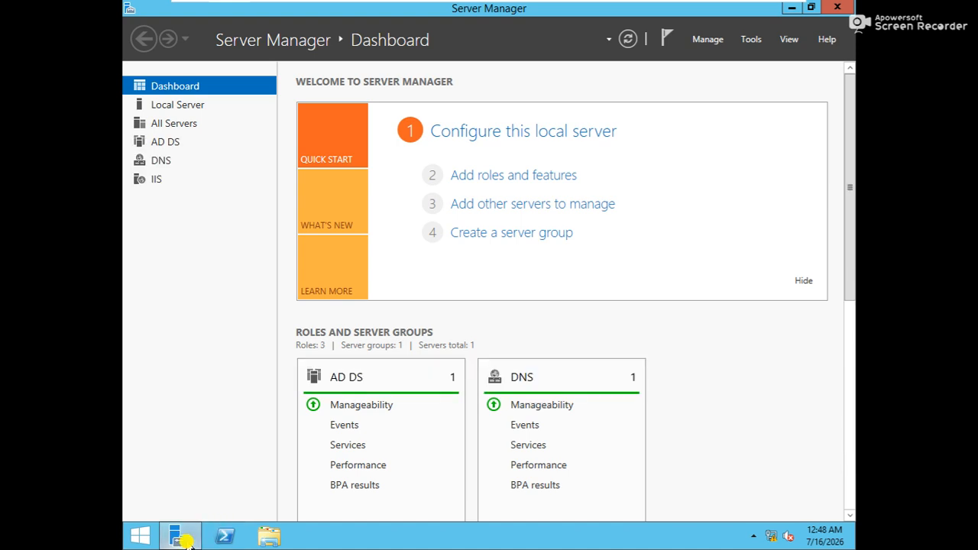
left_click(188, 540)
right_click(428, 177)
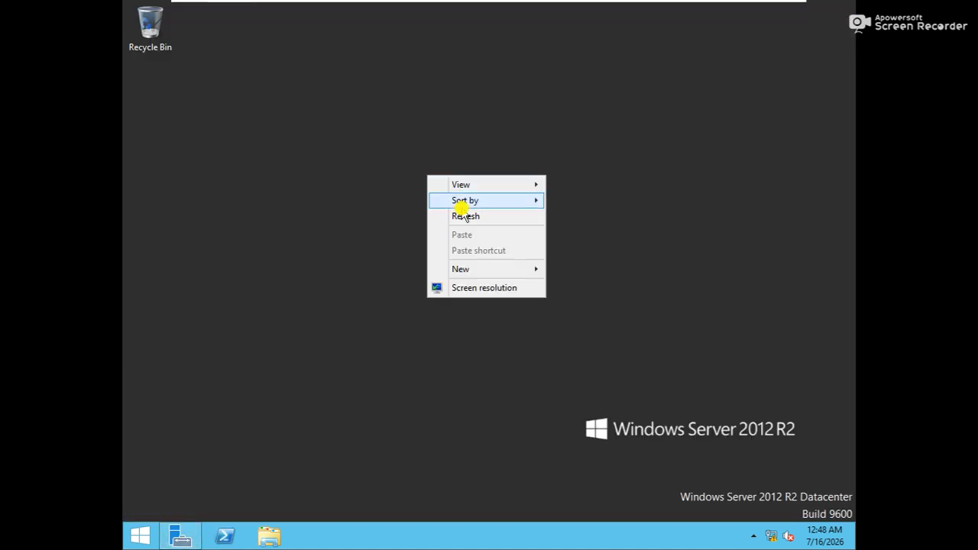
left_click(459, 219)
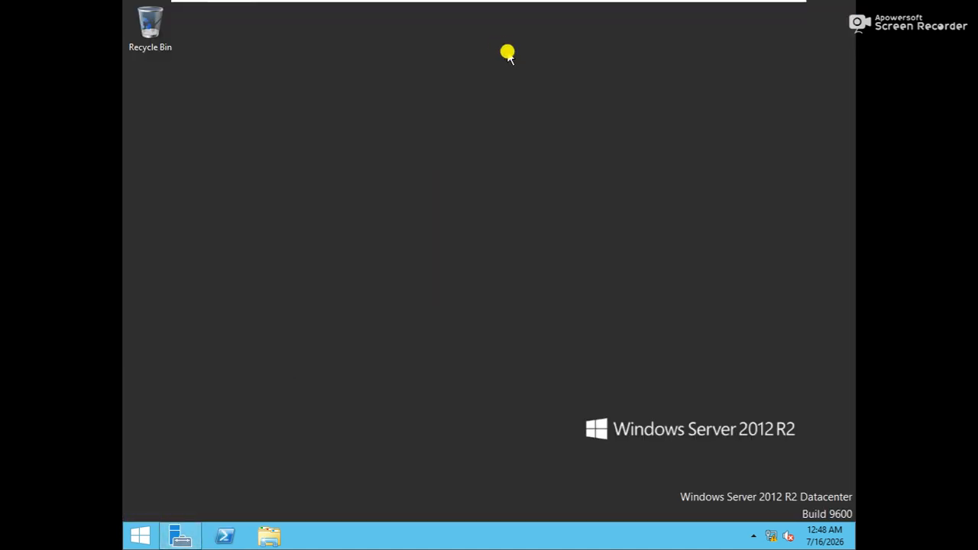
right_click(498, 47)
left_click(527, 91)
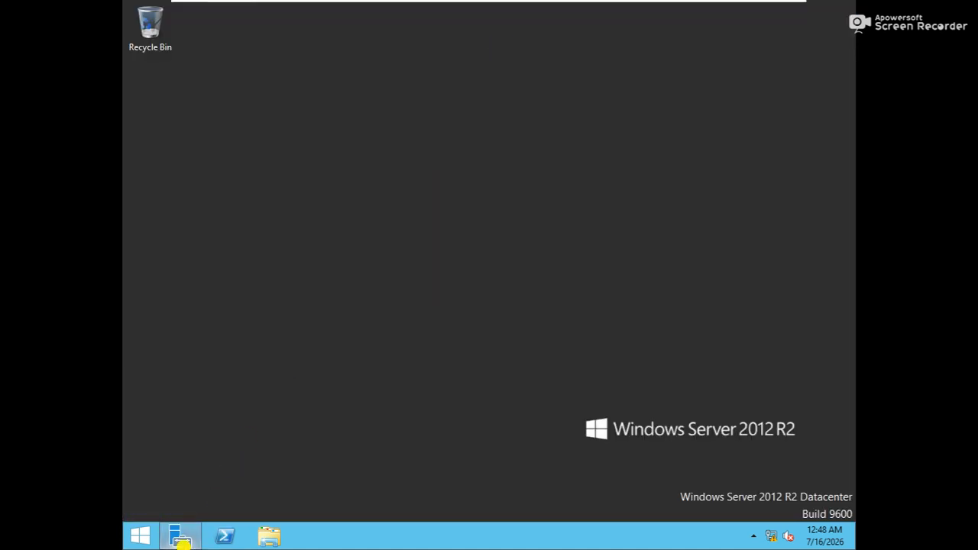
left_click(182, 537)
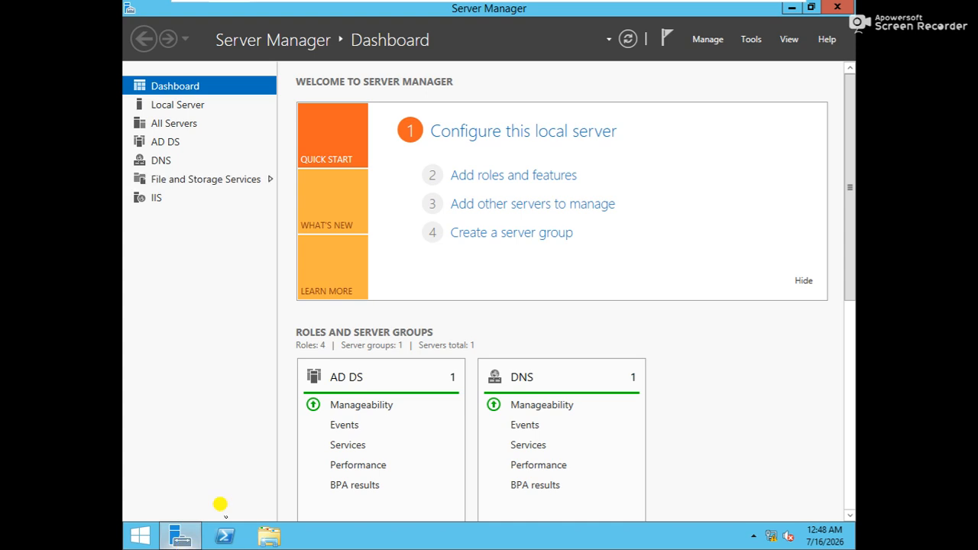
left_click(789, 9)
right_click(617, 172)
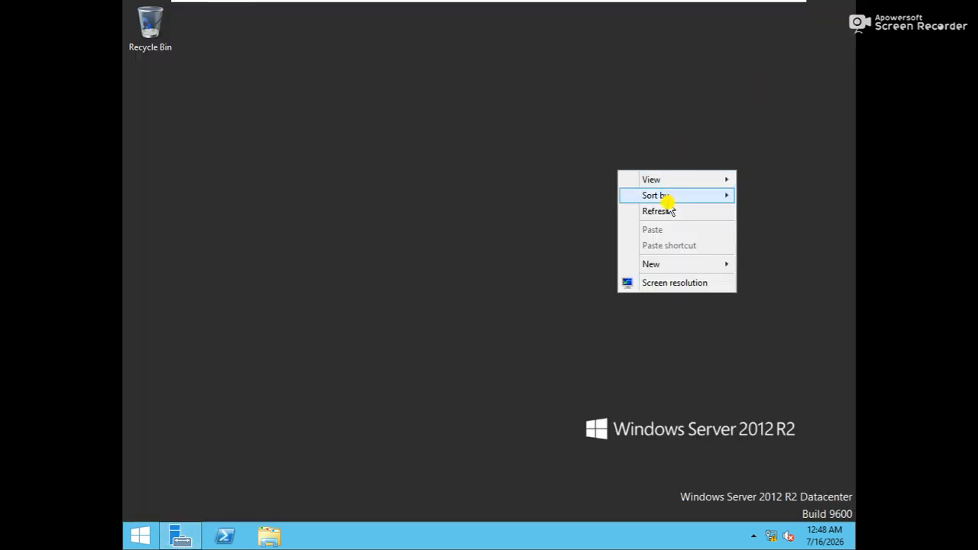
left_click(658, 213)
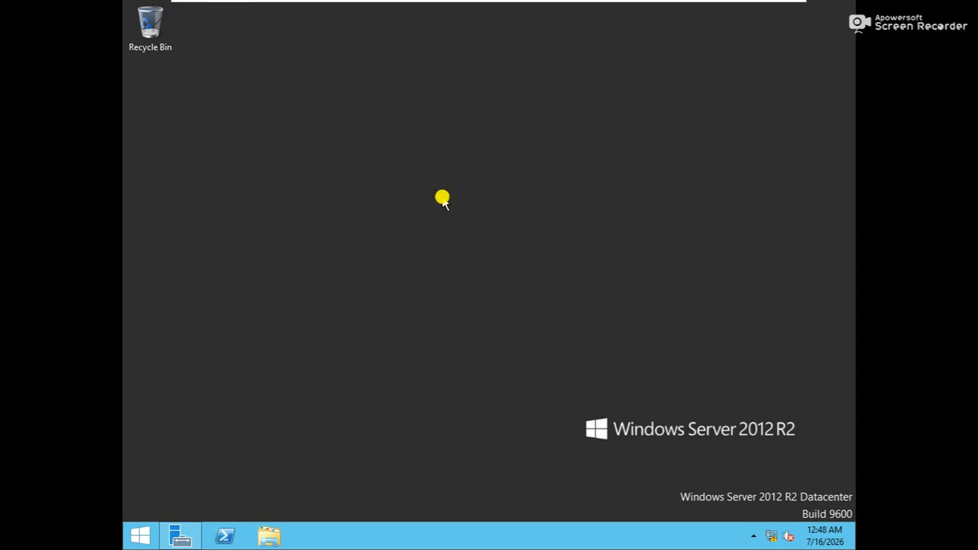
Step: Run sysdm.cpl to confirm ESRV.exchange.com on domain exchange.com, then restore Server Manager and open Run
key("super+r")
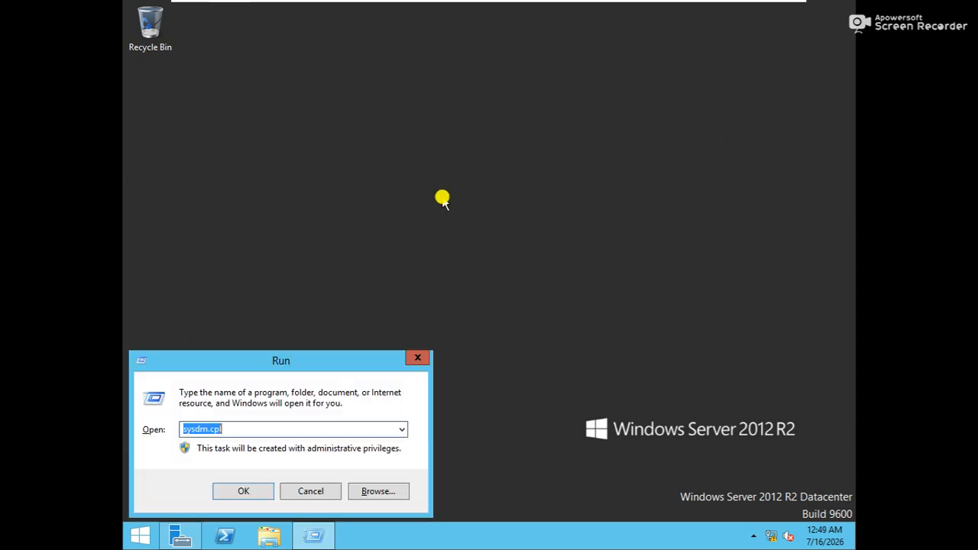
key("Return")
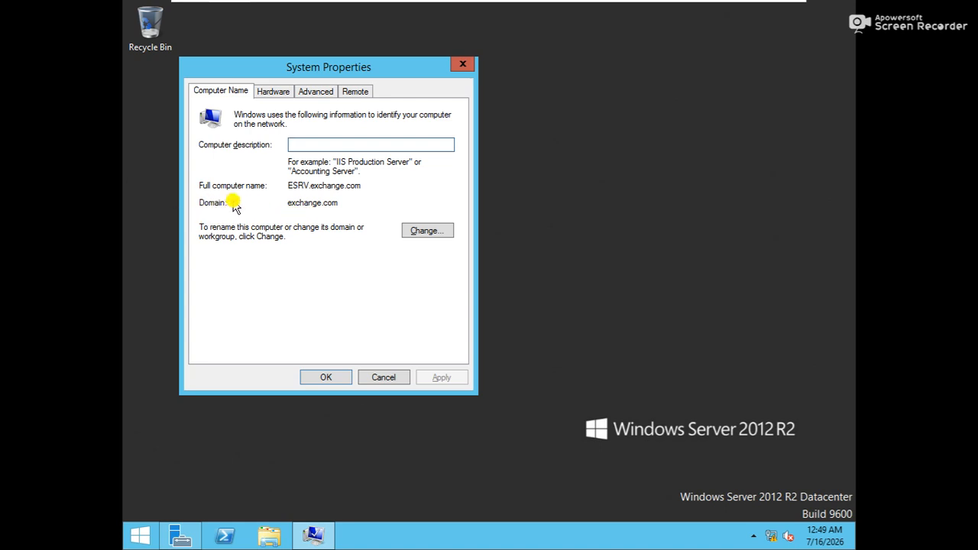
left_click(466, 67)
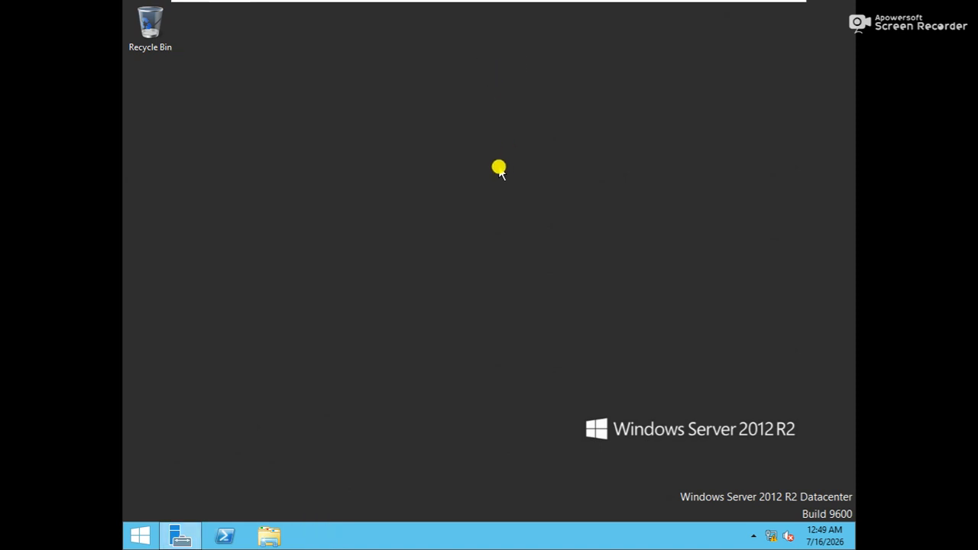
right_click(498, 166)
left_click(527, 208)
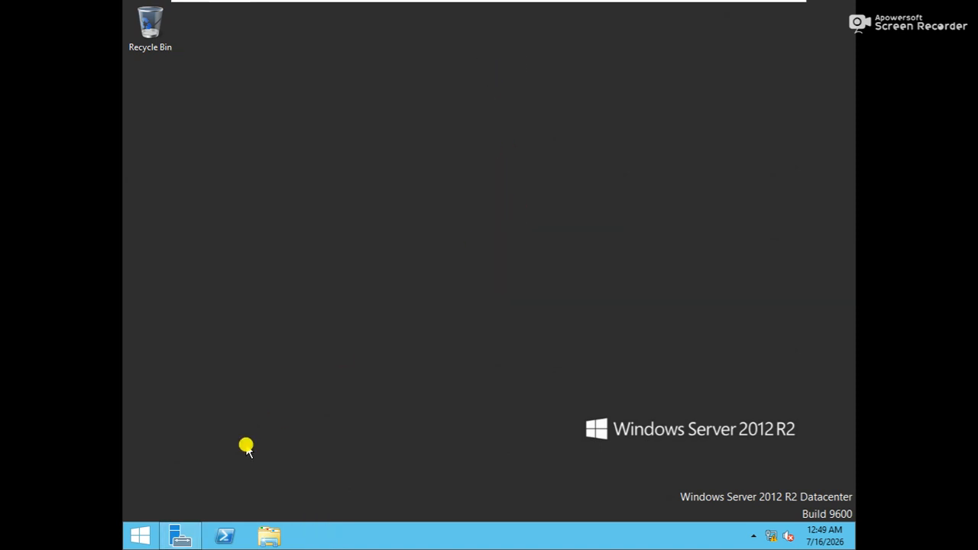
left_click(182, 536)
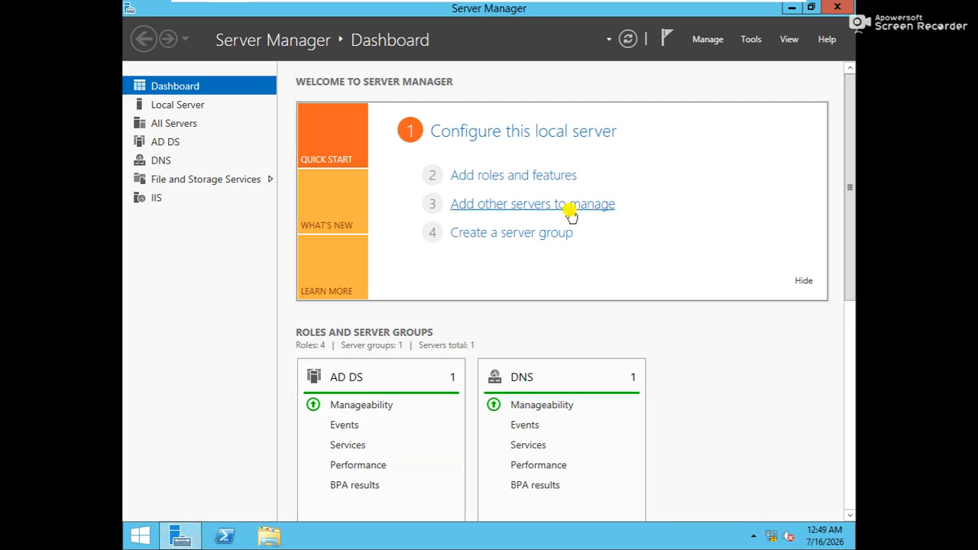
key("super+r")
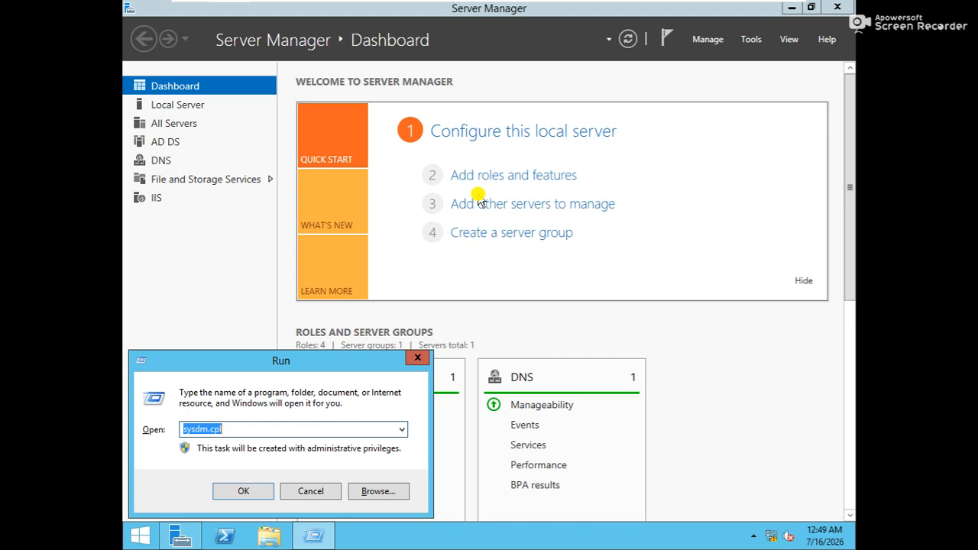
type("dsa.msc")
key("Return")
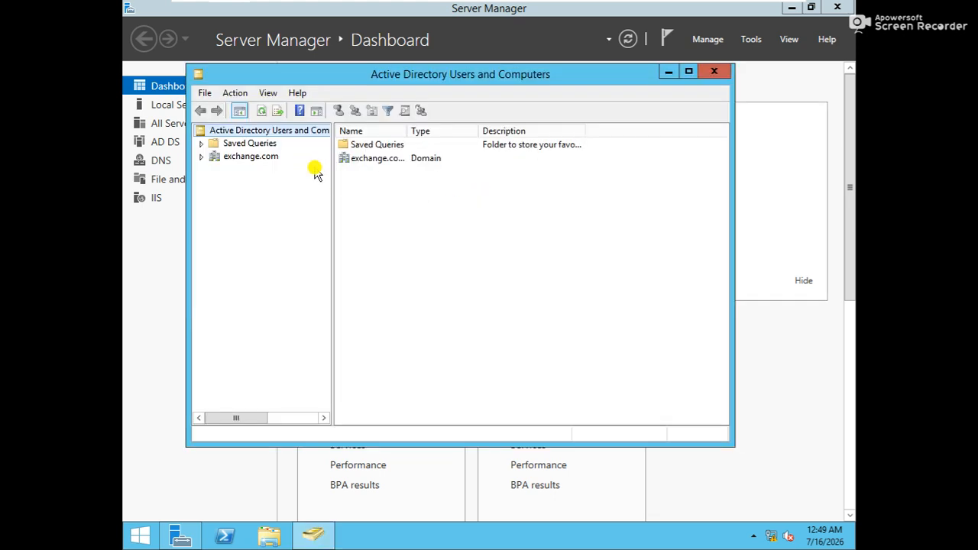
left_click(364, 158)
double_click(364, 159)
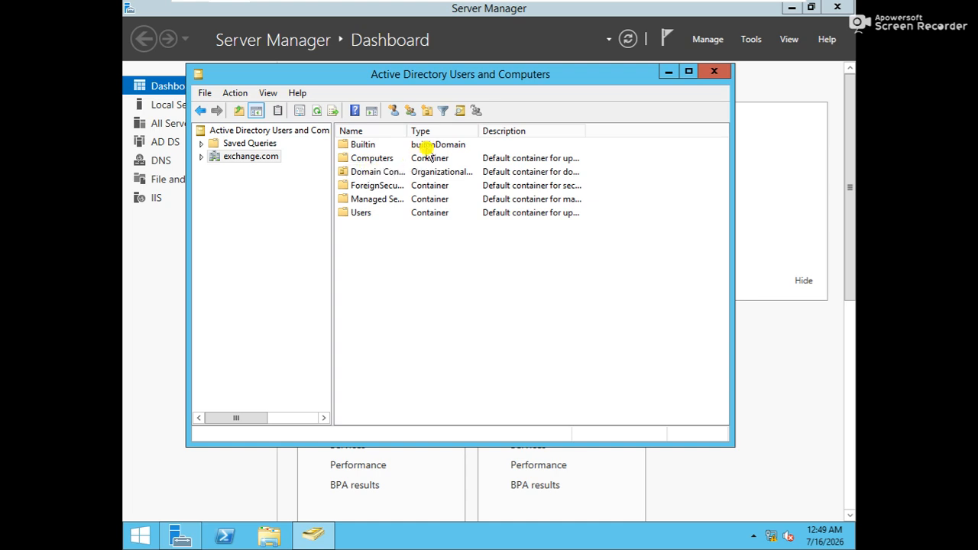
left_click(721, 72)
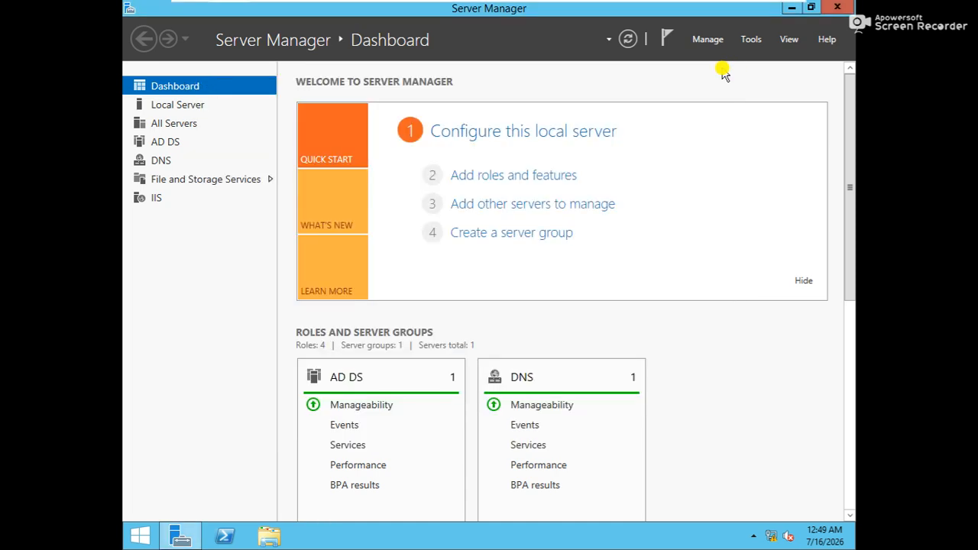
key("super+r")
type("dnsmg")
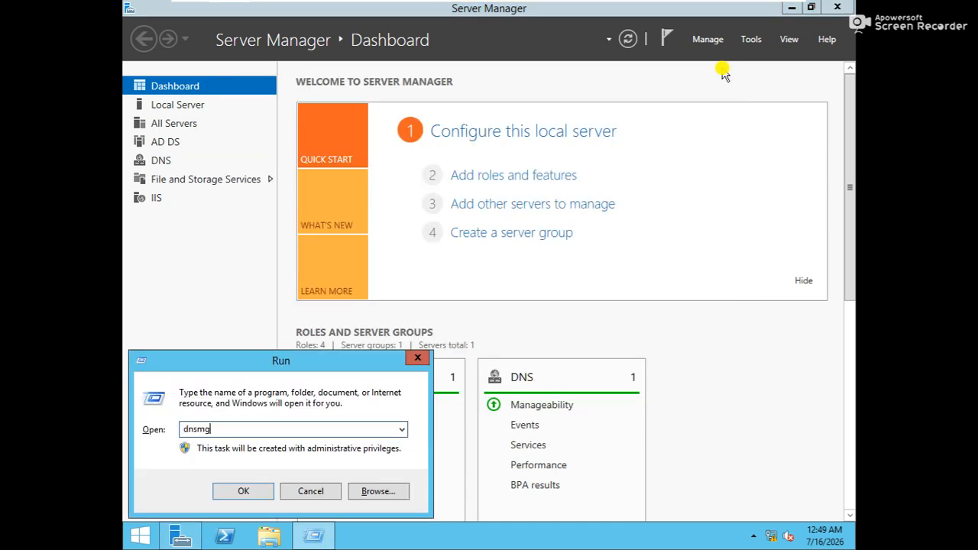
type("mt.msc")
key("Return")
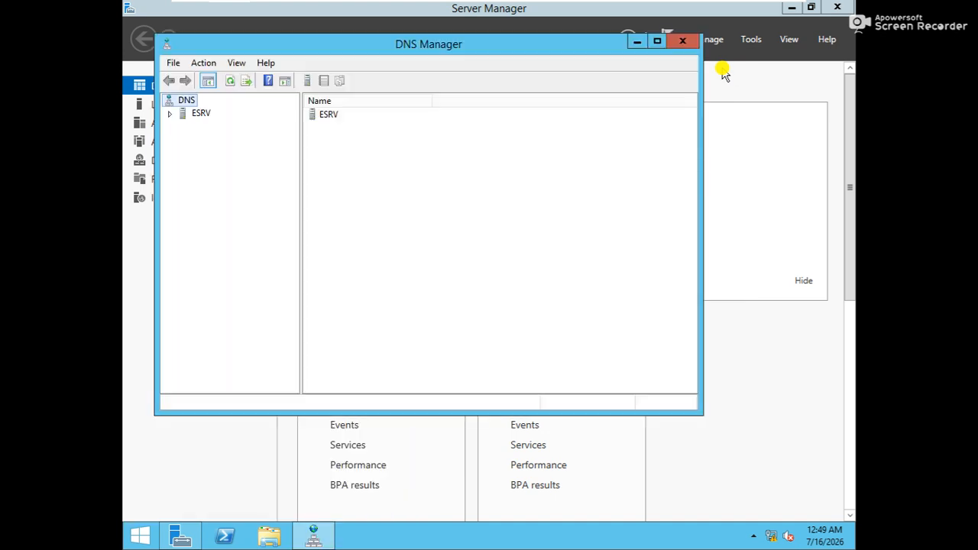
double_click(331, 116)
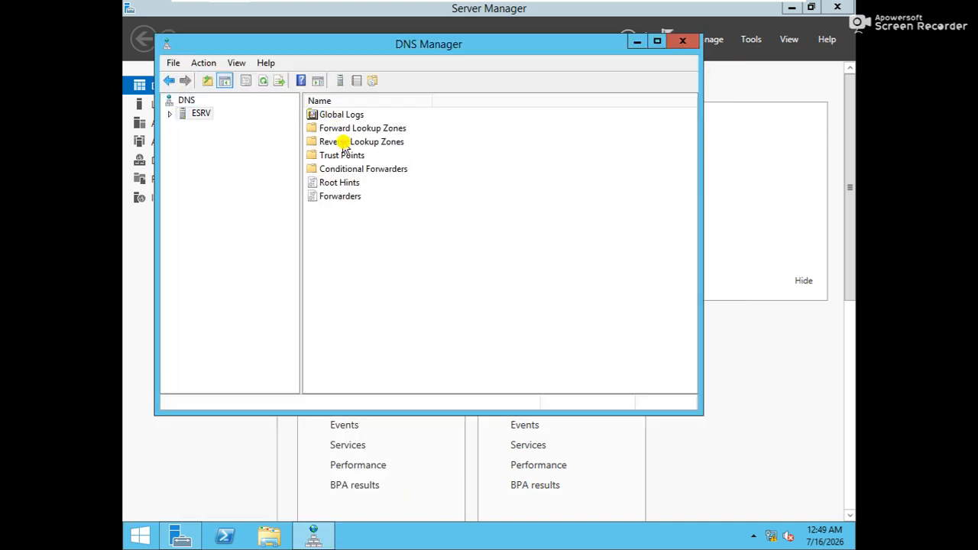
double_click(344, 128)
double_click(359, 130)
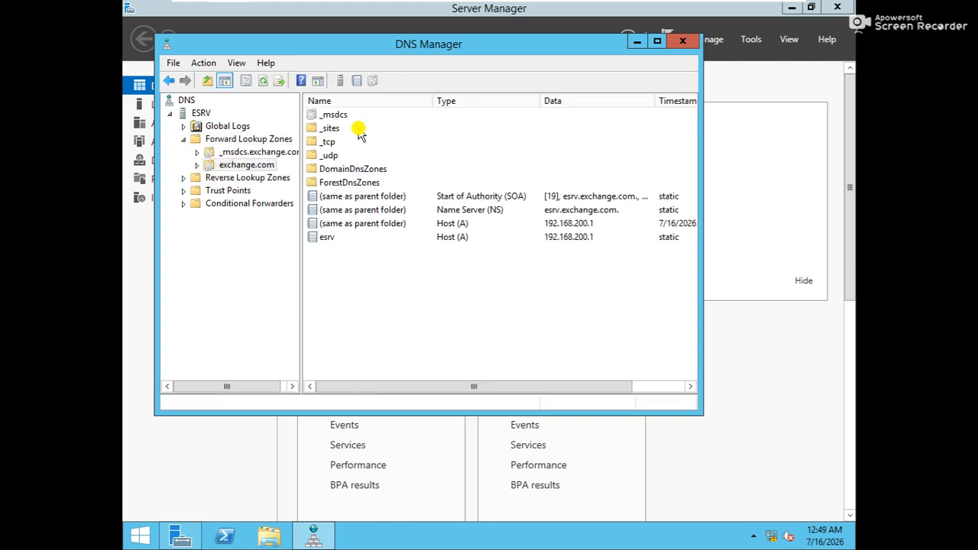
left_click(683, 43)
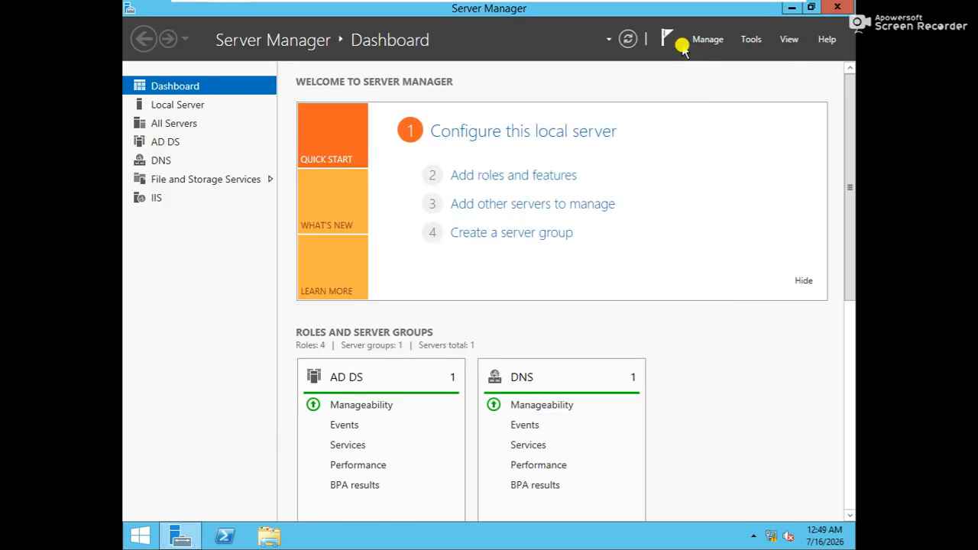
key("super+r")
type("in")
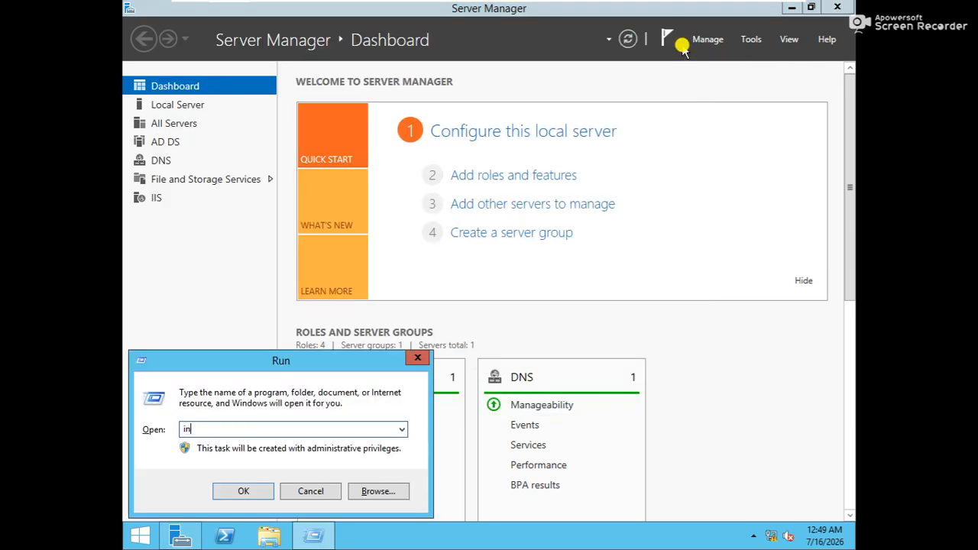
type("etmgr")
key("Return")
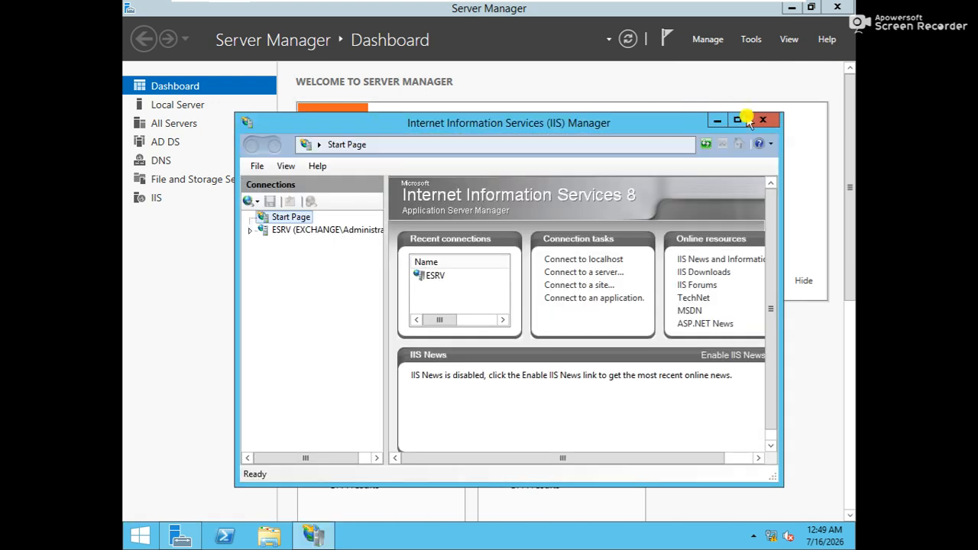
left_click(767, 123)
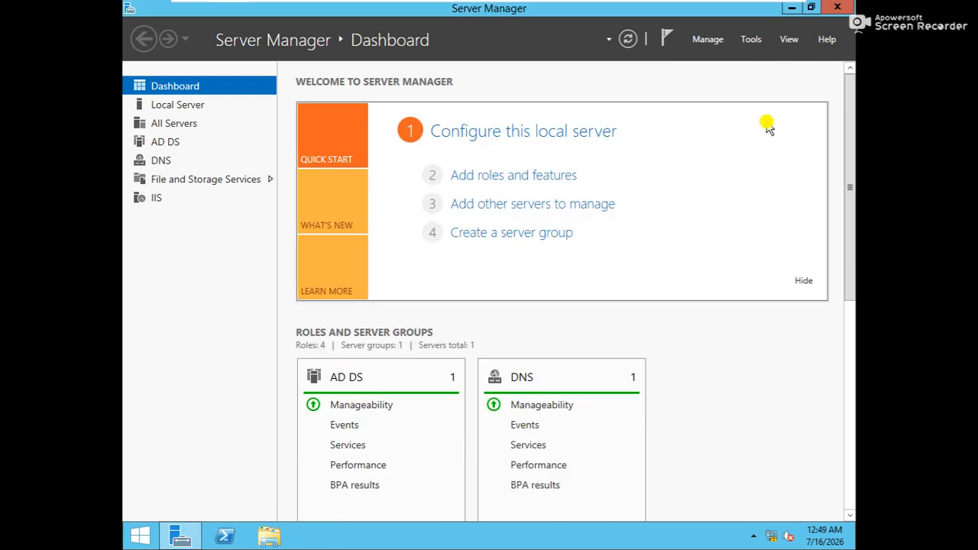
key("super+r")
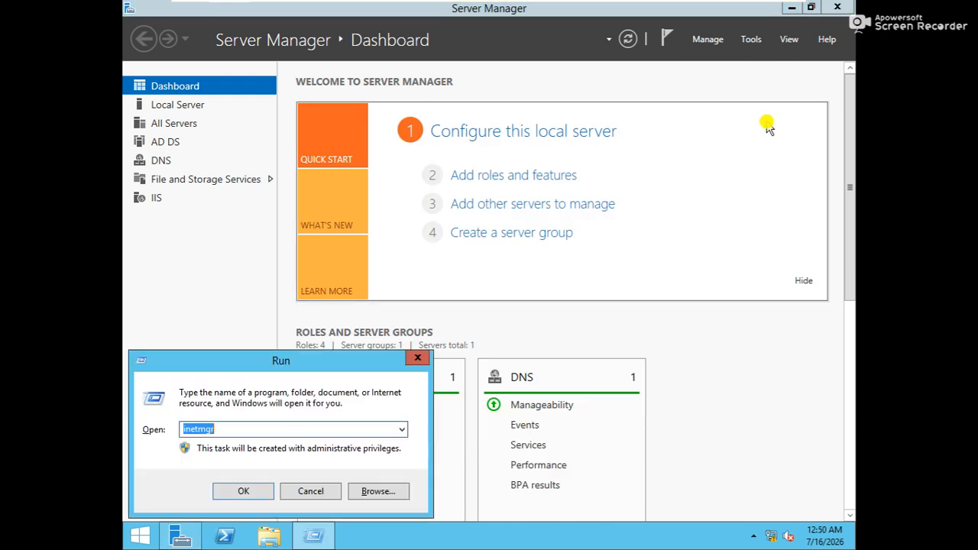
type("mmc")
key("Return")
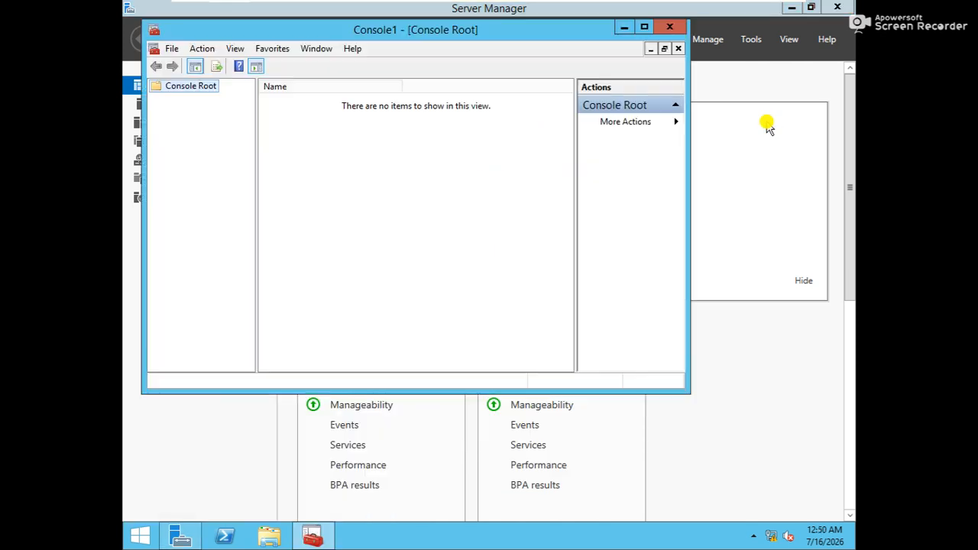
left_click(353, 49)
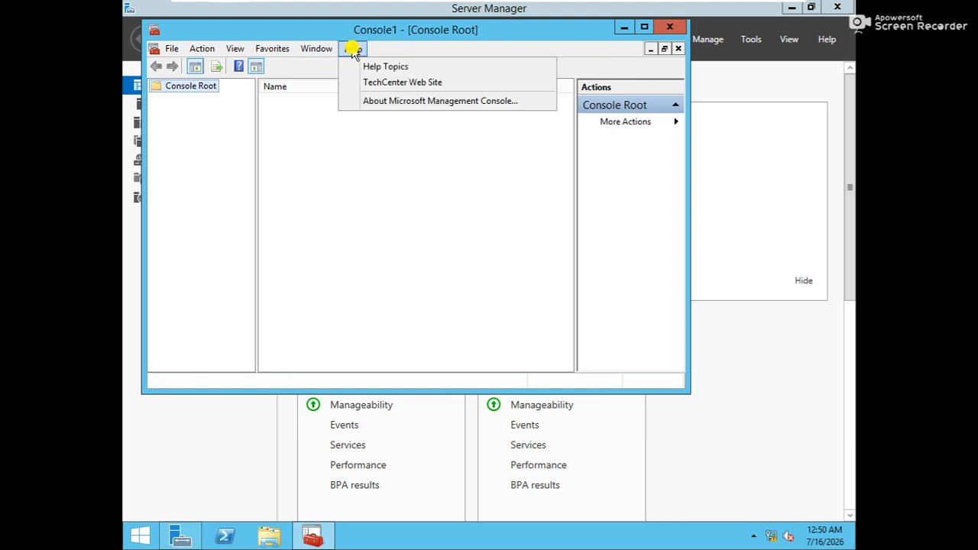
left_click(384, 103)
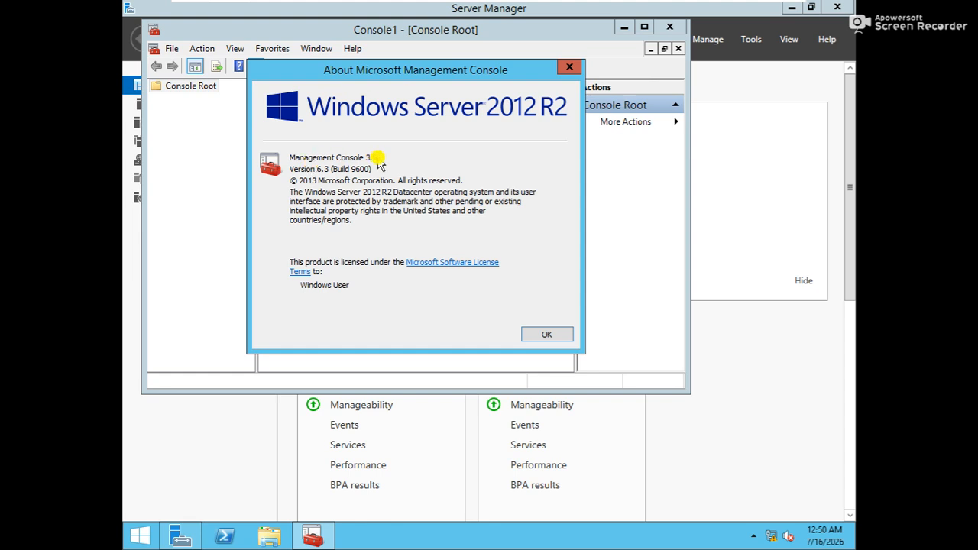
left_click(570, 67)
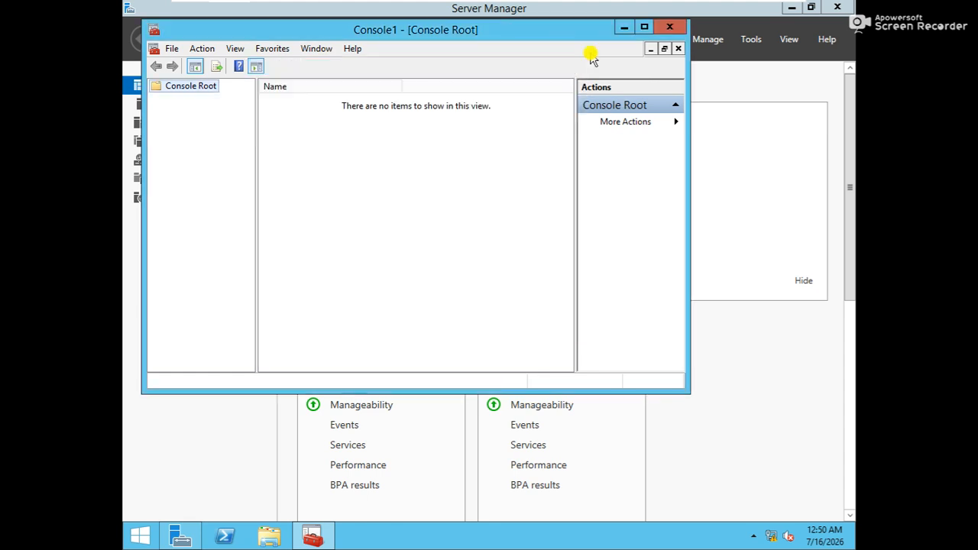
left_click(670, 27)
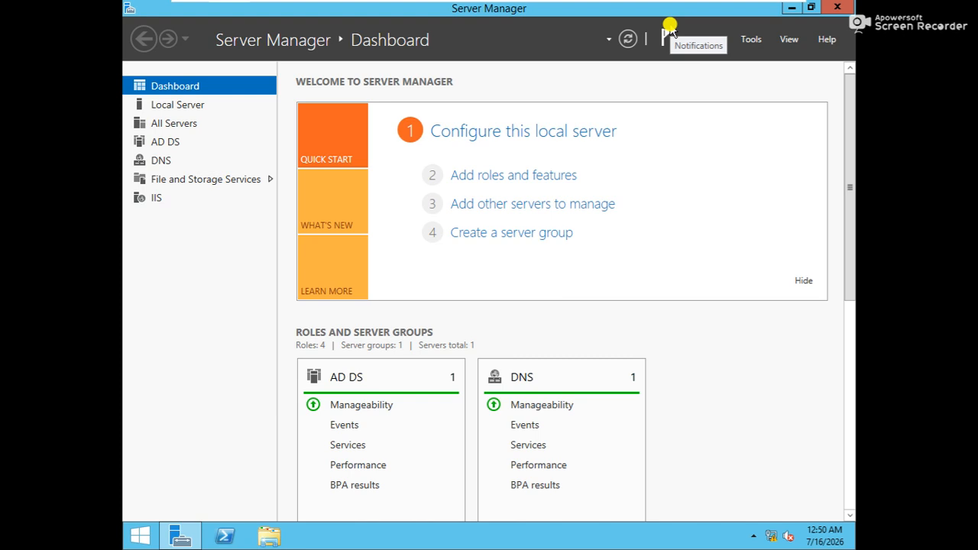
Step: Abandon a PowerShell search, then open the USB (E:) drive from This PC in File Explorer
key("super")
type("pow")
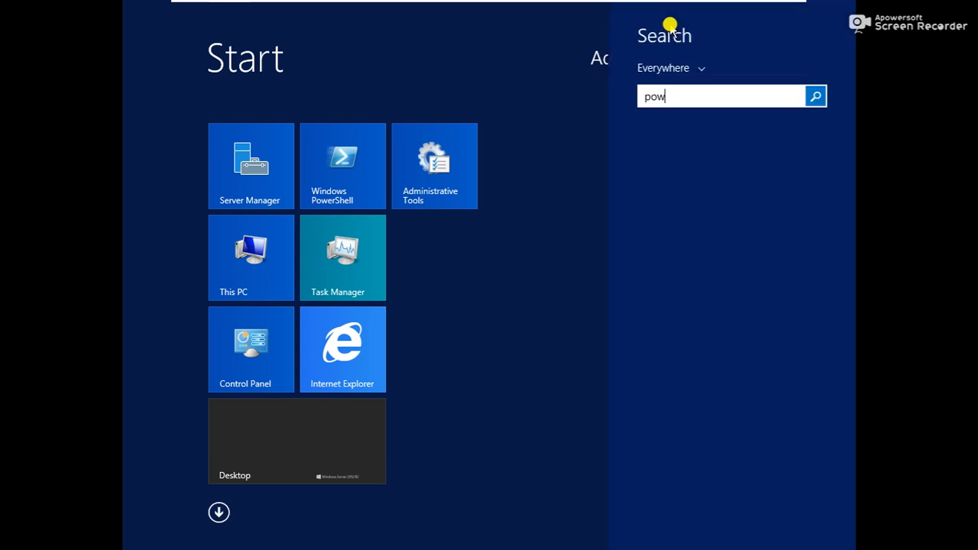
type("ersh")
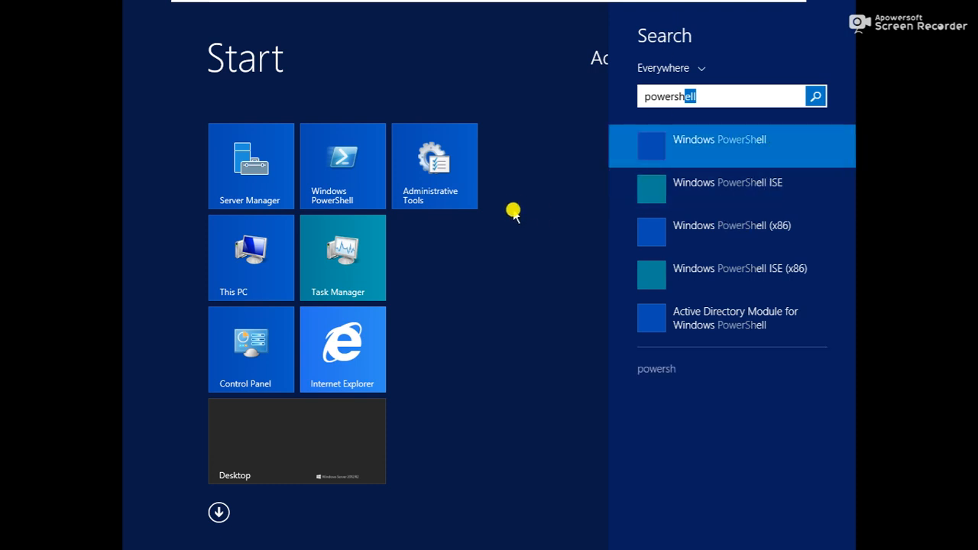
key("Escape")
key("Escape")
key("Escape")
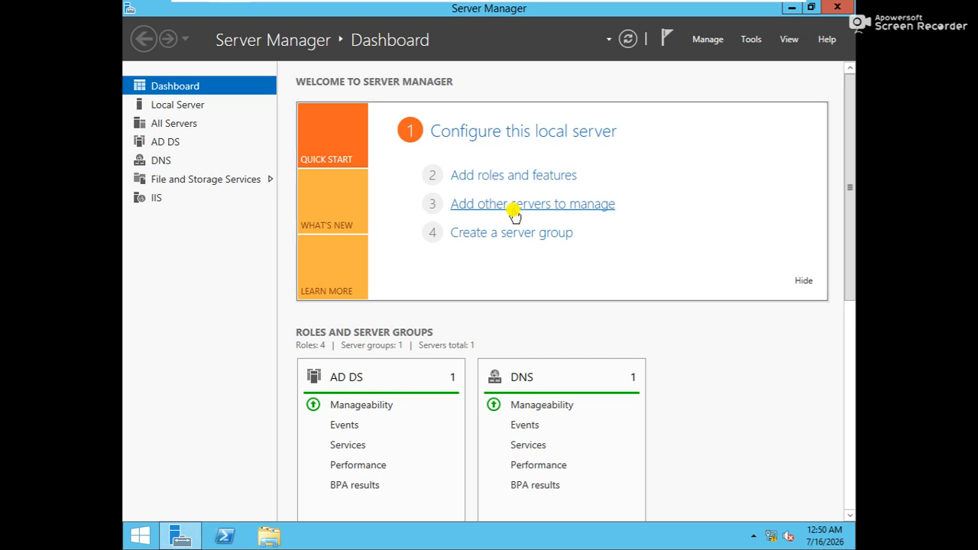
left_click(790, 8)
key("super+e")
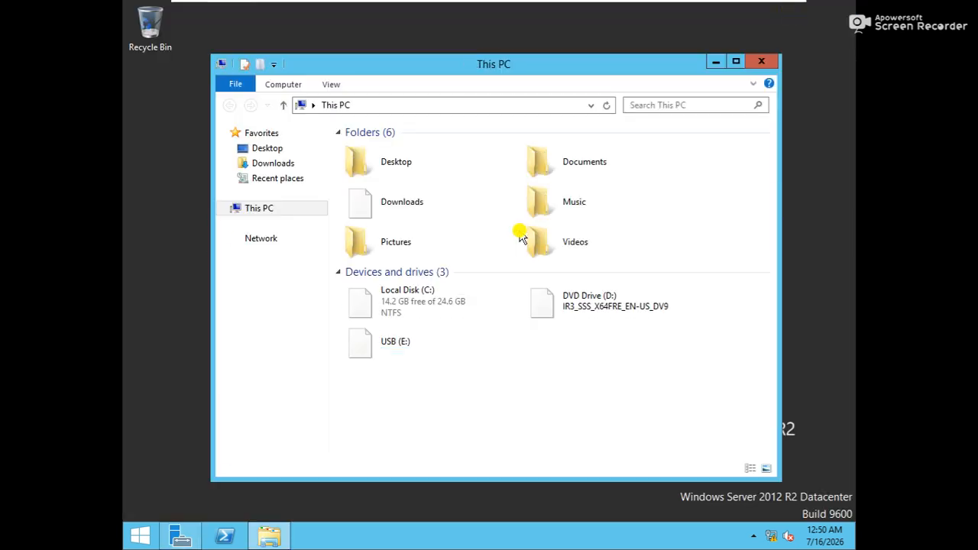
left_click(451, 353)
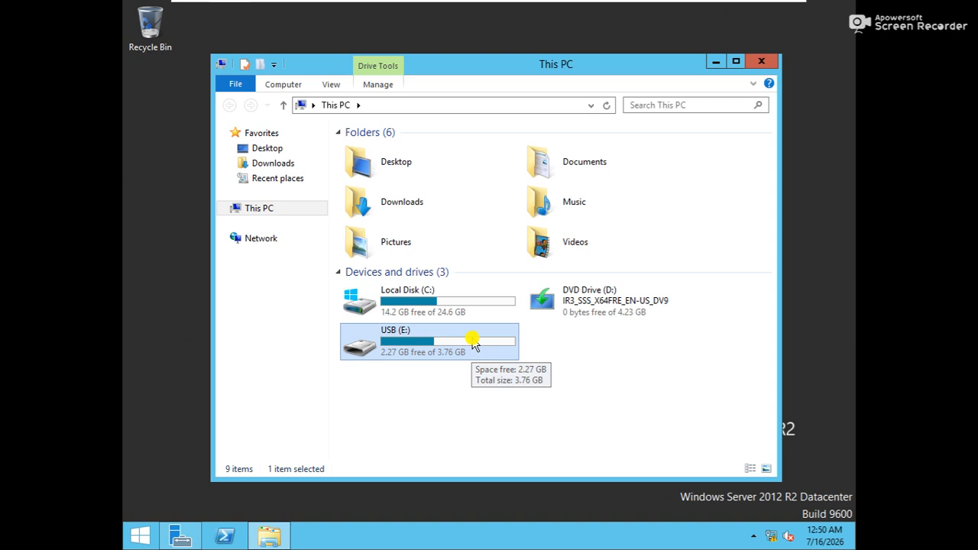
double_click(473, 343)
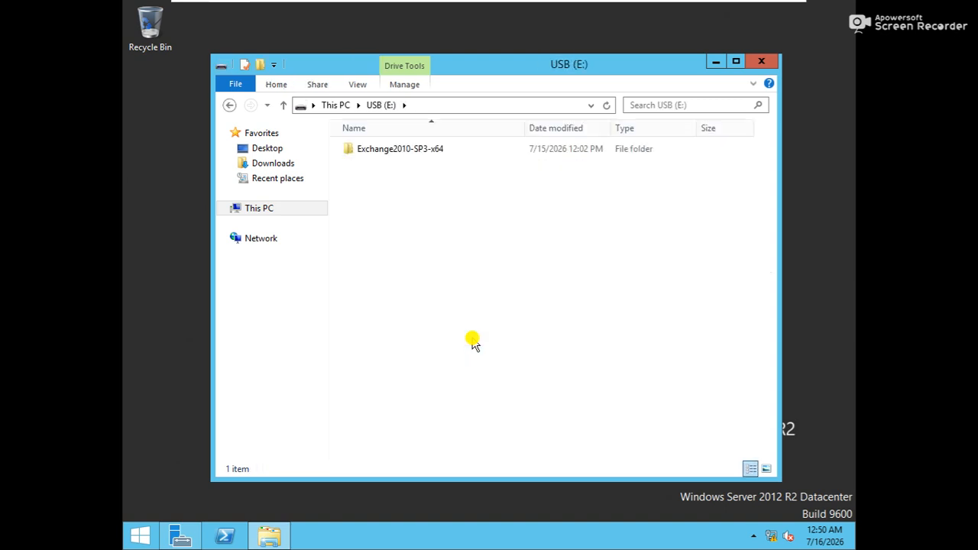
Step: Copy the Exchange2010-SP3-x64 folder from USB (E:) and paste it onto the desktop
left_click_drag(458, 71, 576, 87)
right_click(511, 171)
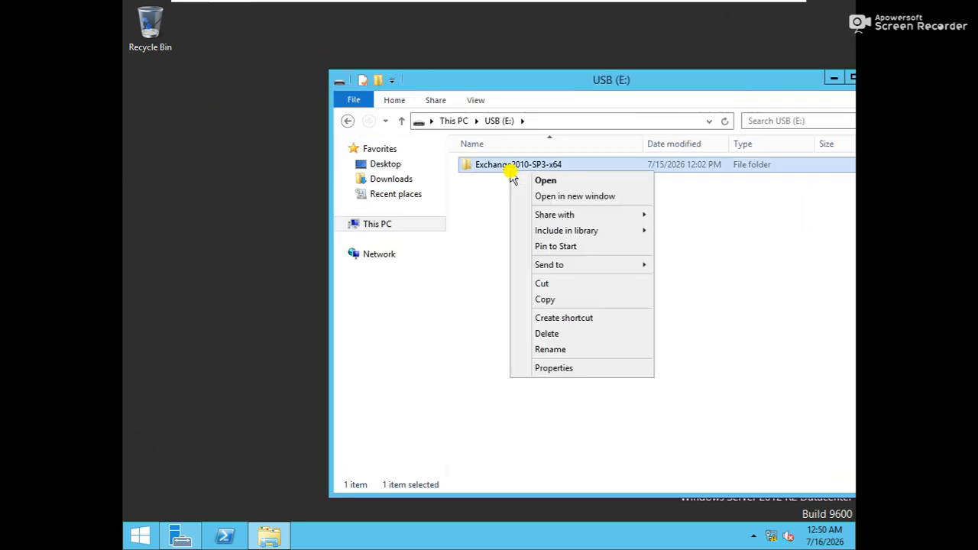
left_click(555, 300)
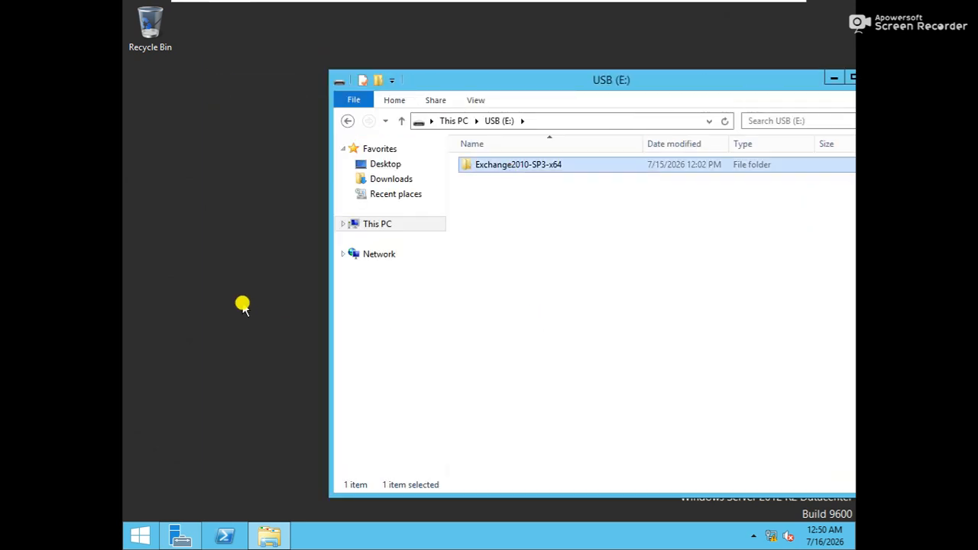
left_click(193, 241)
right_click(192, 238)
left_click(230, 298)
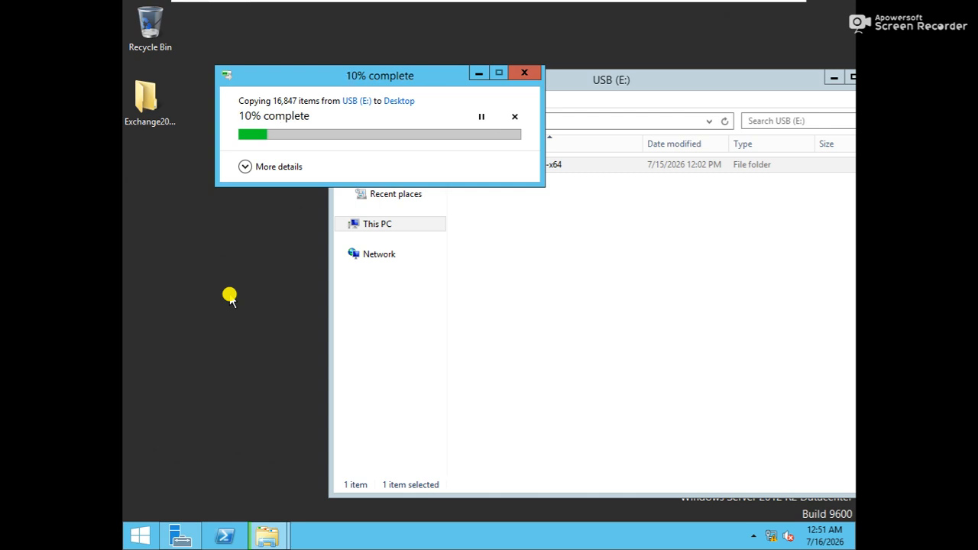
Step: Briefly leave full-screen mode while the copy runs, then return to full screen
left_click(767, 10)
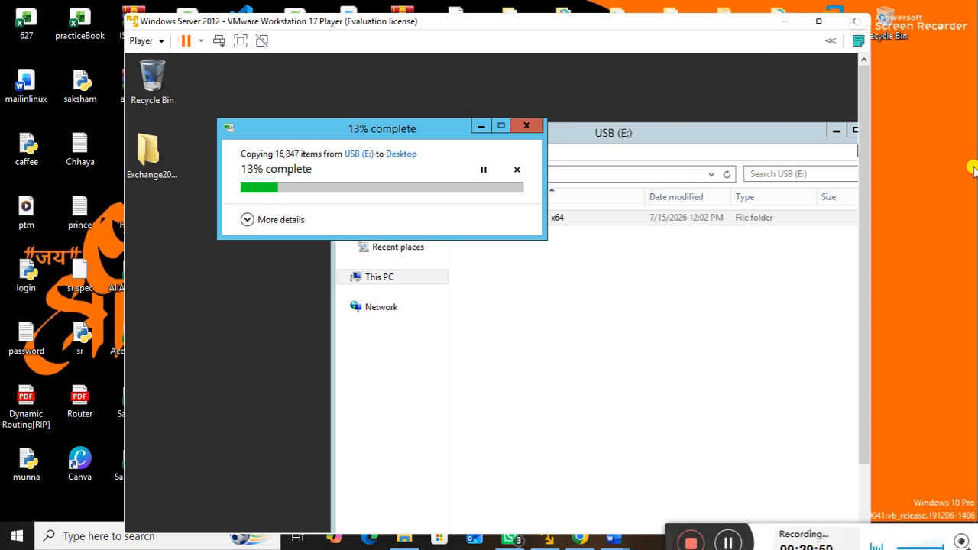
mouse_move(659, 539)
left_mouse_down()
mouse_move(650, 473)
mouse_move(646, 546)
left_mouse_up()
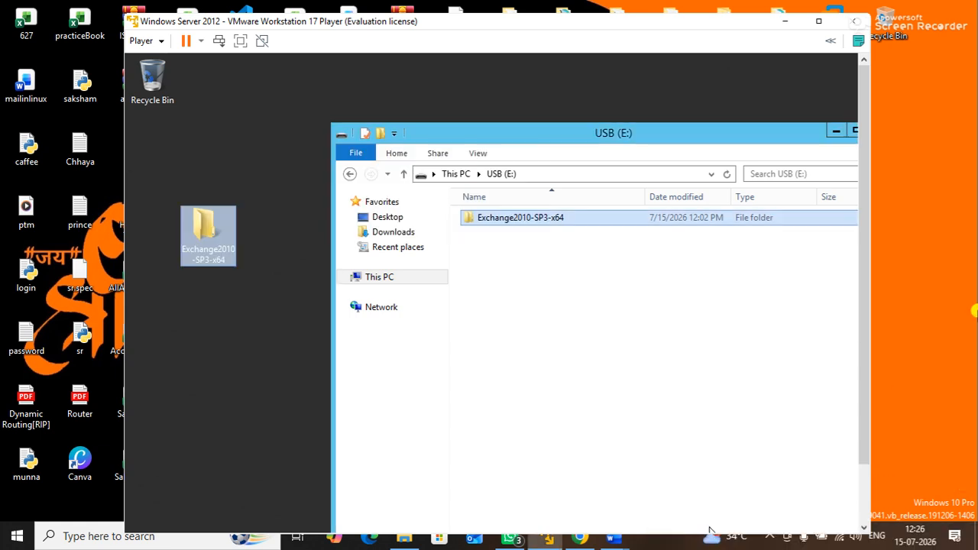
mouse_move(709, 532)
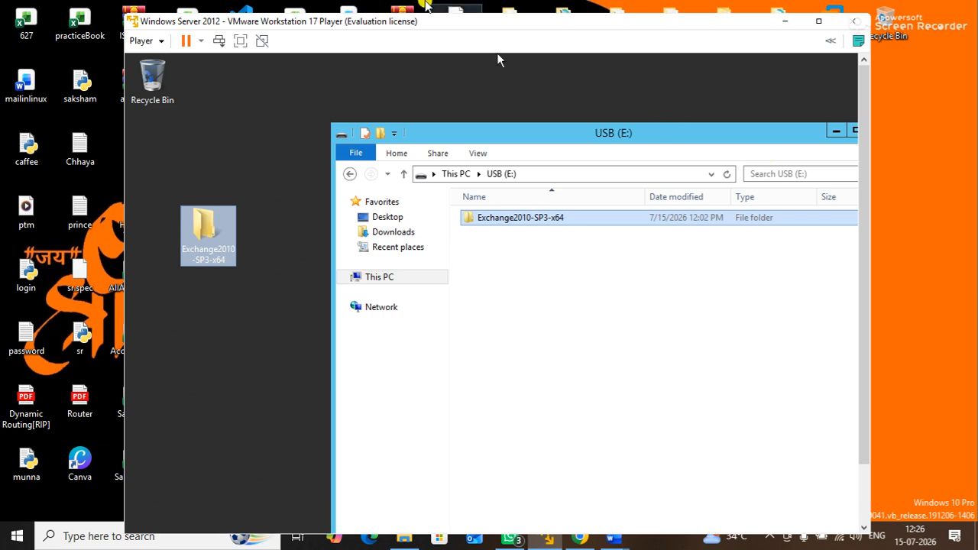
left_click(239, 42)
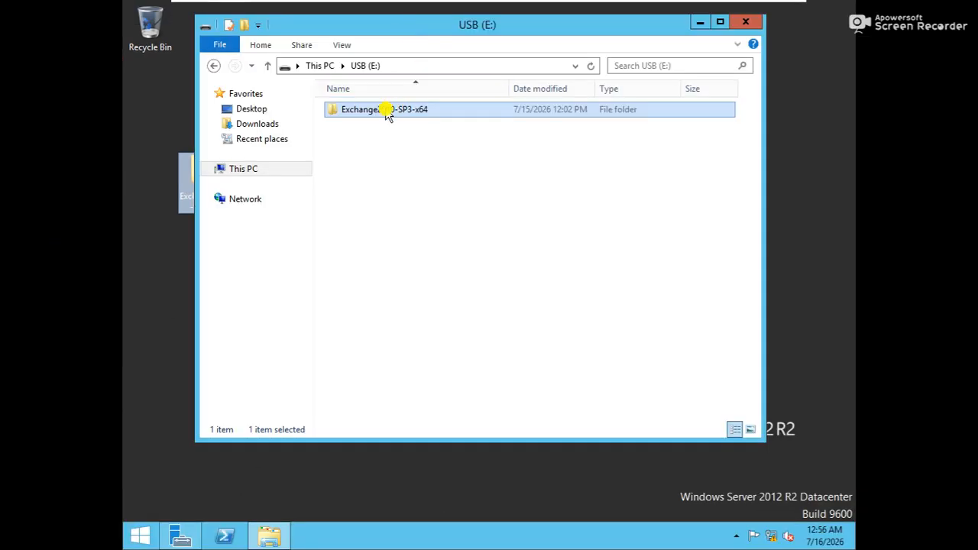
Step: Close USB (E:), run setup from the copied Exchange2010-SP3-x64 folder, and choose Install Microsoft Exchange
left_click(739, 21)
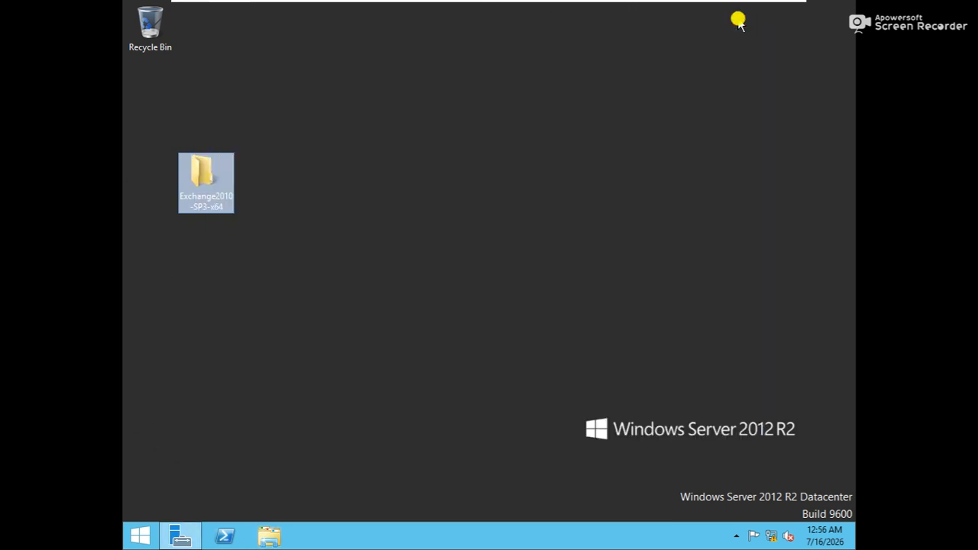
double_click(203, 178)
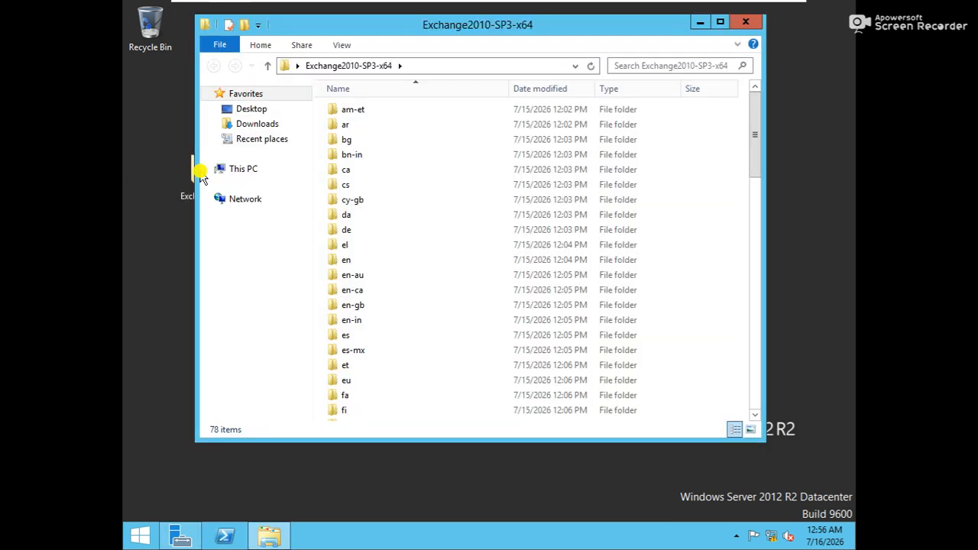
left_click_drag(755, 138, 787, 430)
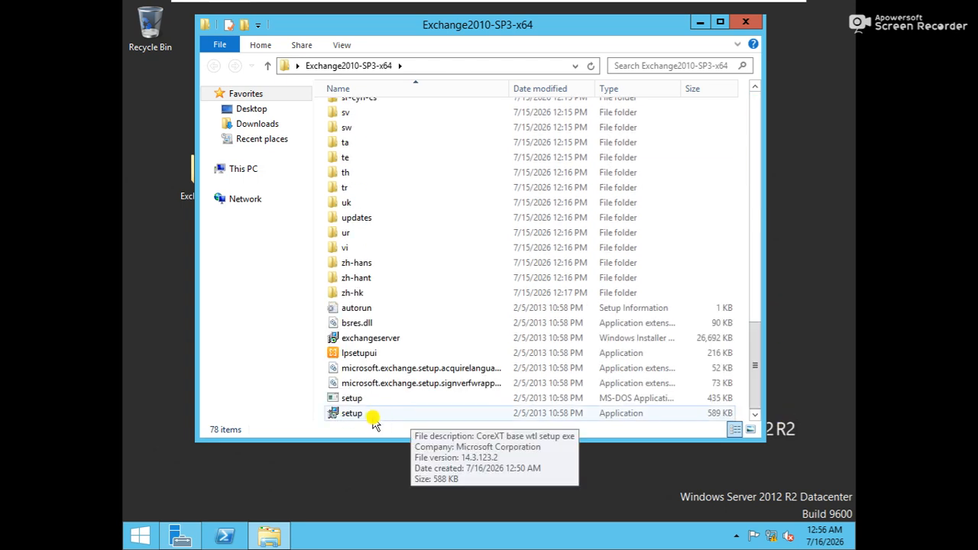
double_click(375, 417)
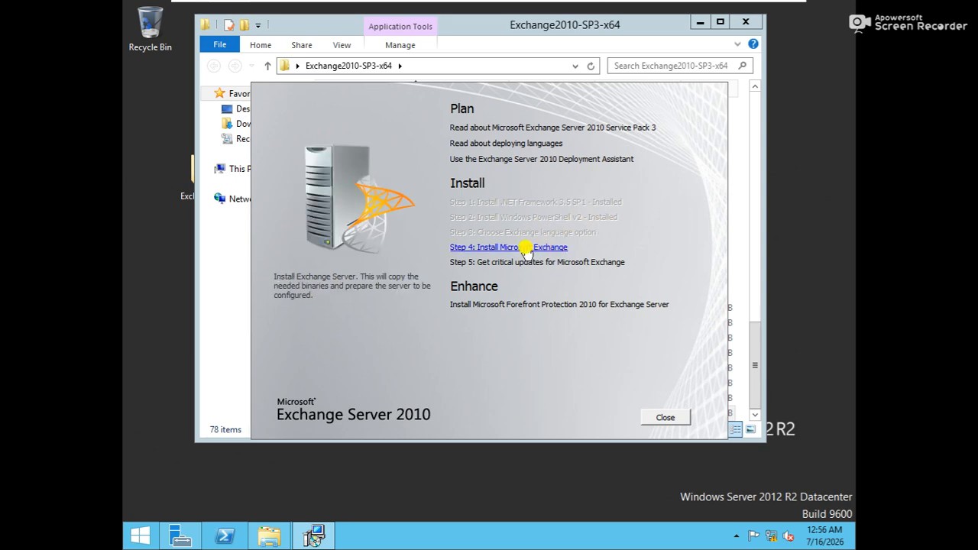
left_click(526, 247)
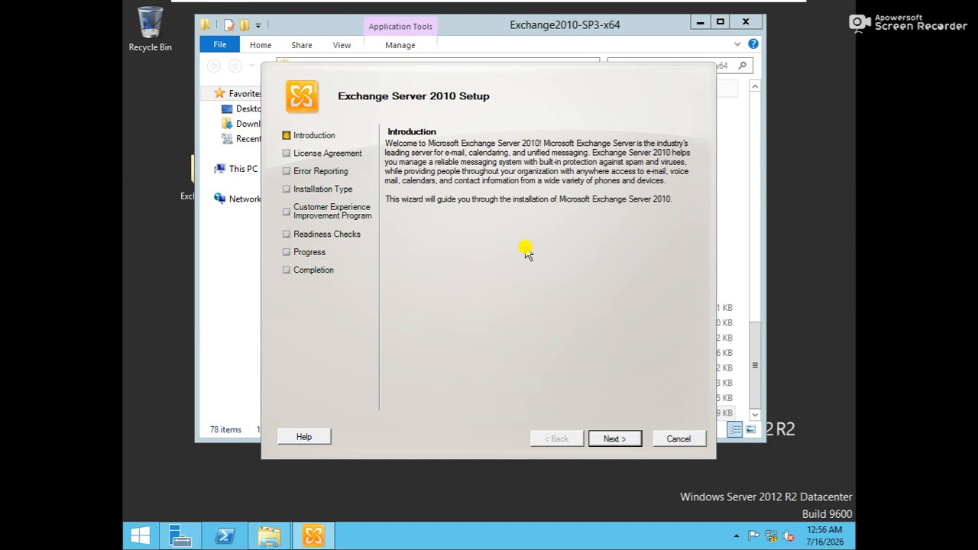
Step: Accept the Exchange license terms and turn on error reporting
left_click_drag(496, 84, 477, 63)
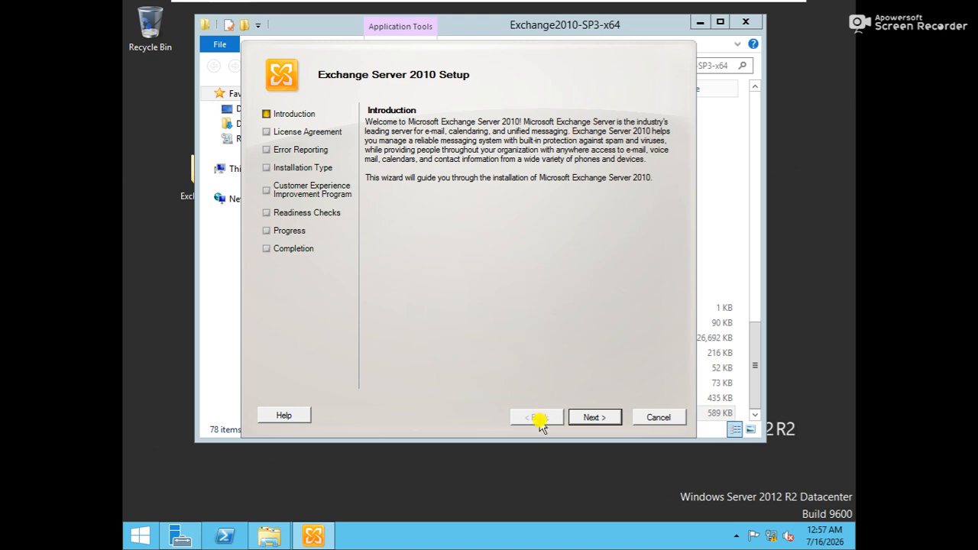
left_click(587, 419)
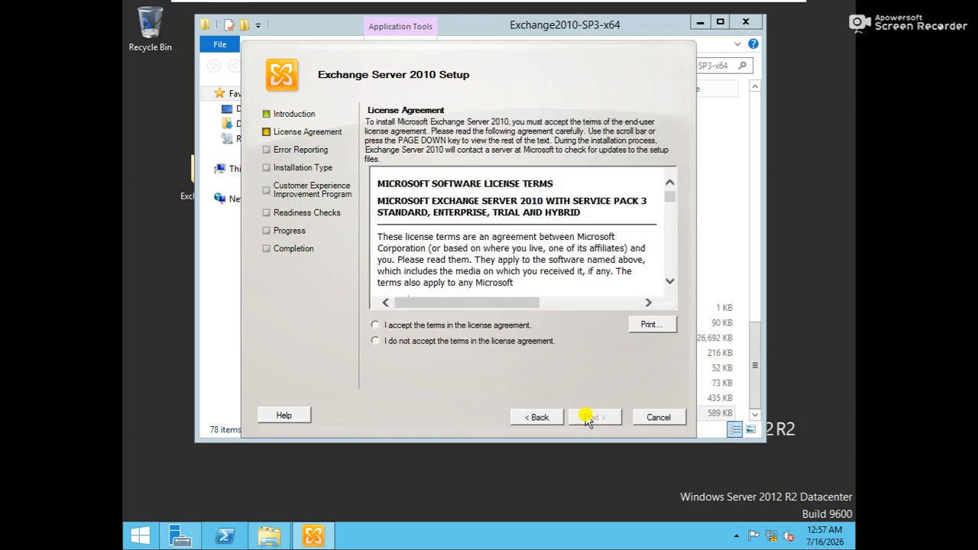
left_click(463, 328)
left_click(594, 417)
left_click(417, 263)
left_click(593, 417)
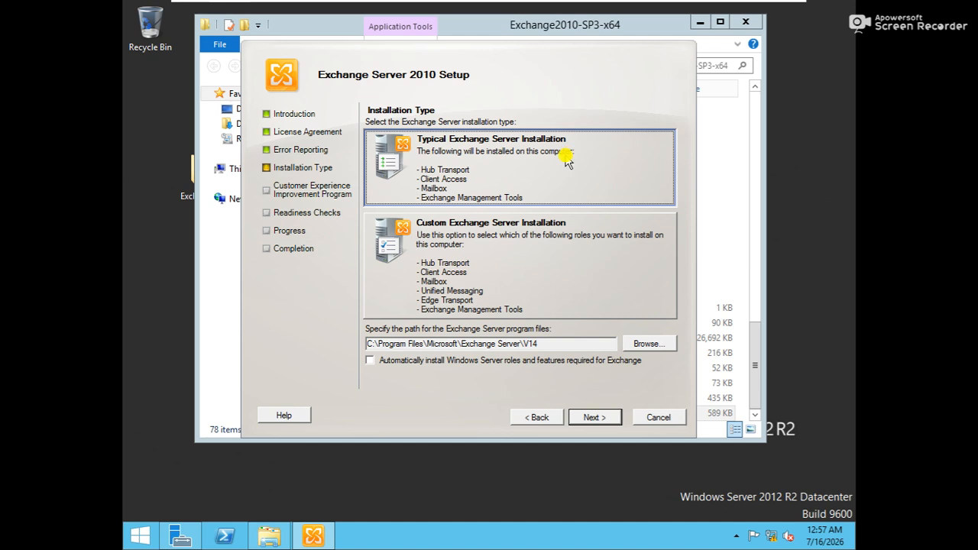
Step: Choose Typical install with automatic Windows roles, keep First Organization and client defaults, and start readiness checks
left_click(595, 417)
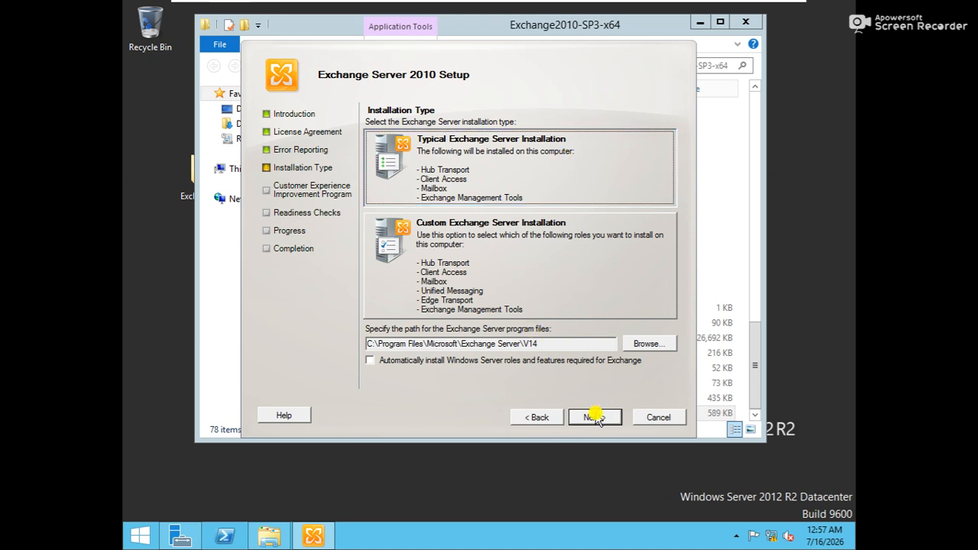
left_click(494, 360)
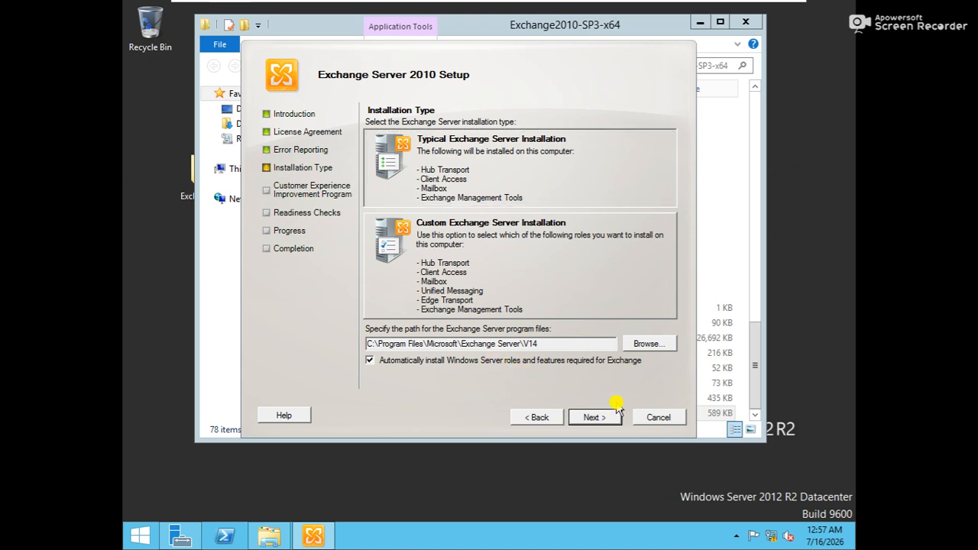
left_click(584, 419)
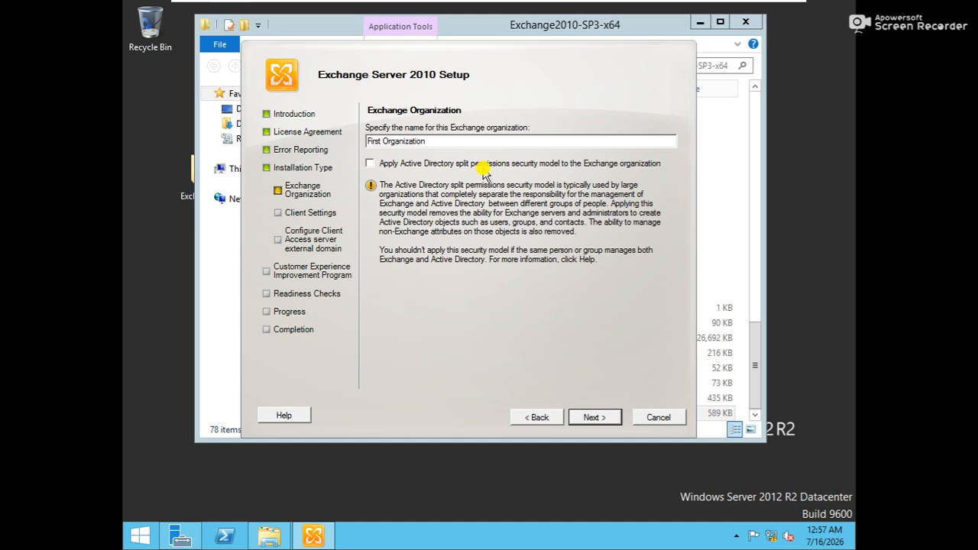
left_click(589, 419)
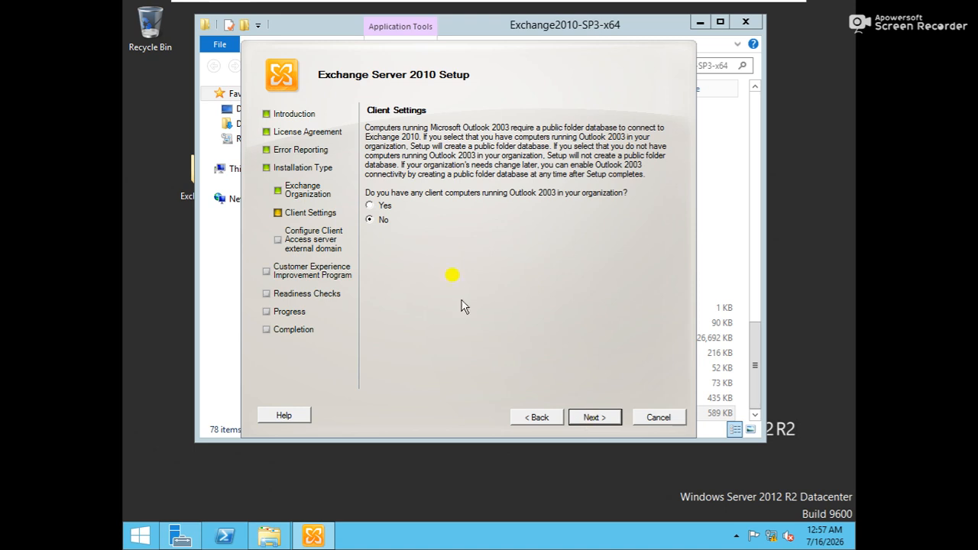
left_click(589, 418)
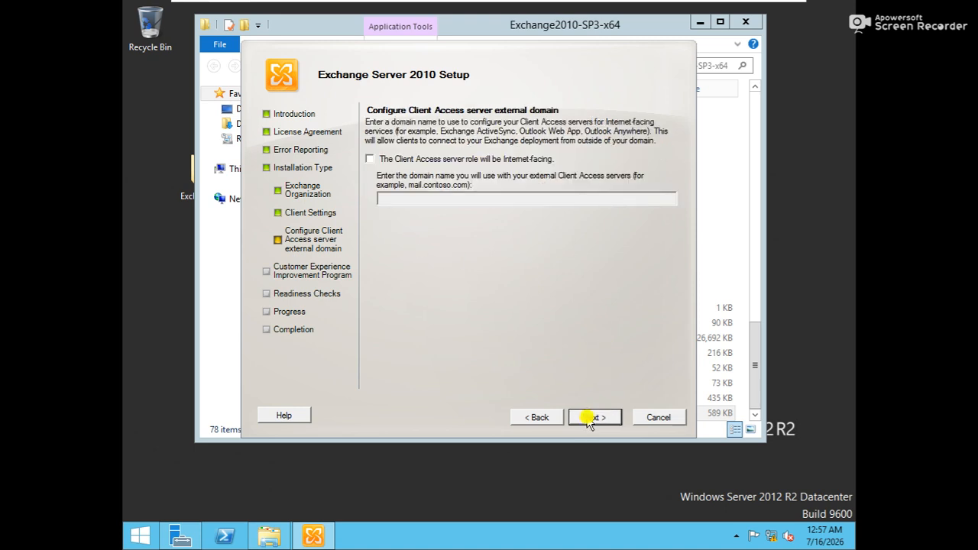
left_click(590, 419)
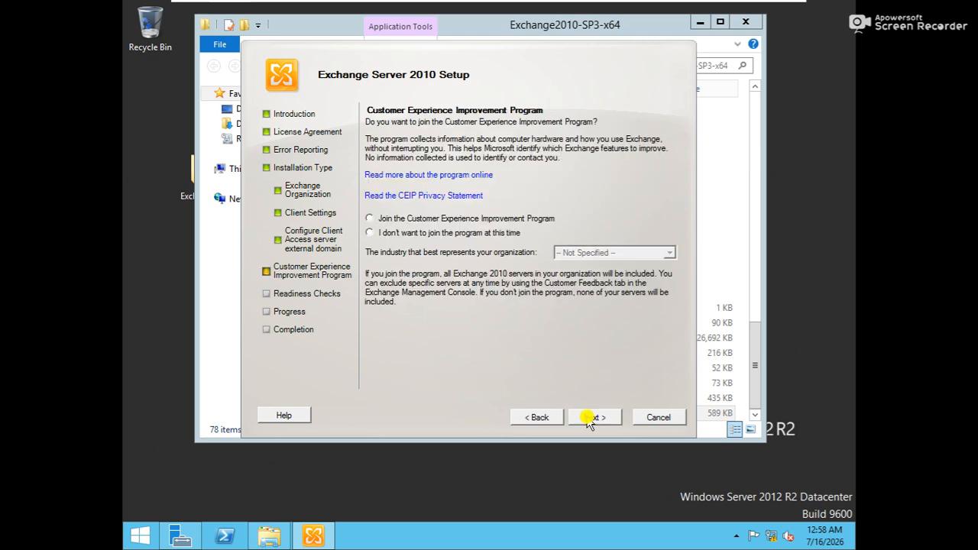
left_click(590, 419)
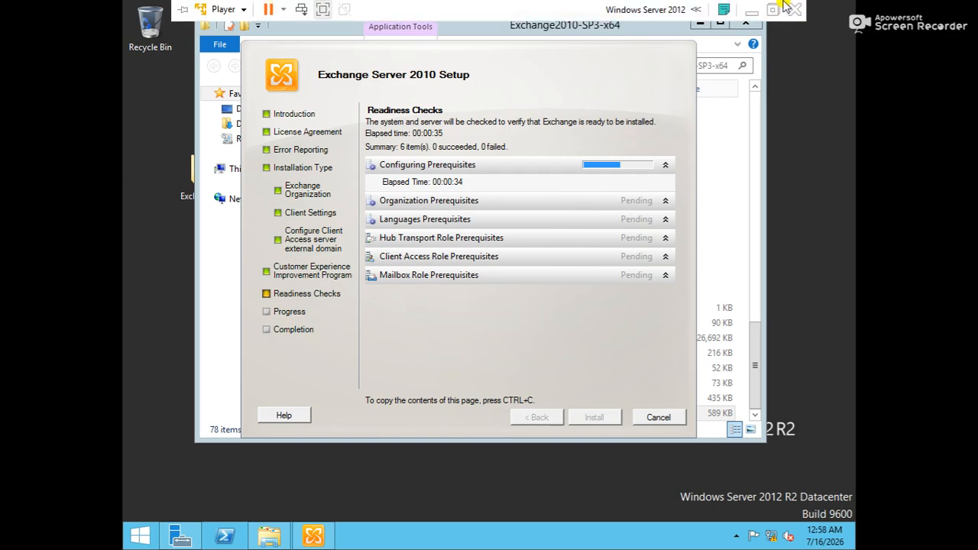
Step: Leave full screen, refresh the host desktop and sort its icons by Name, then return to full screen
left_click(773, 10)
right_click(910, 120)
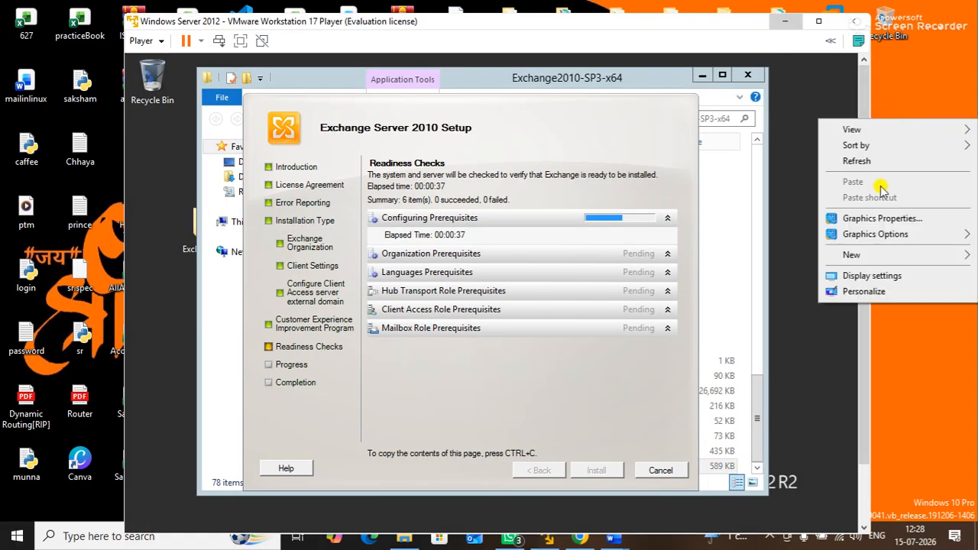
left_click(869, 161)
right_click(914, 146)
left_click(902, 188)
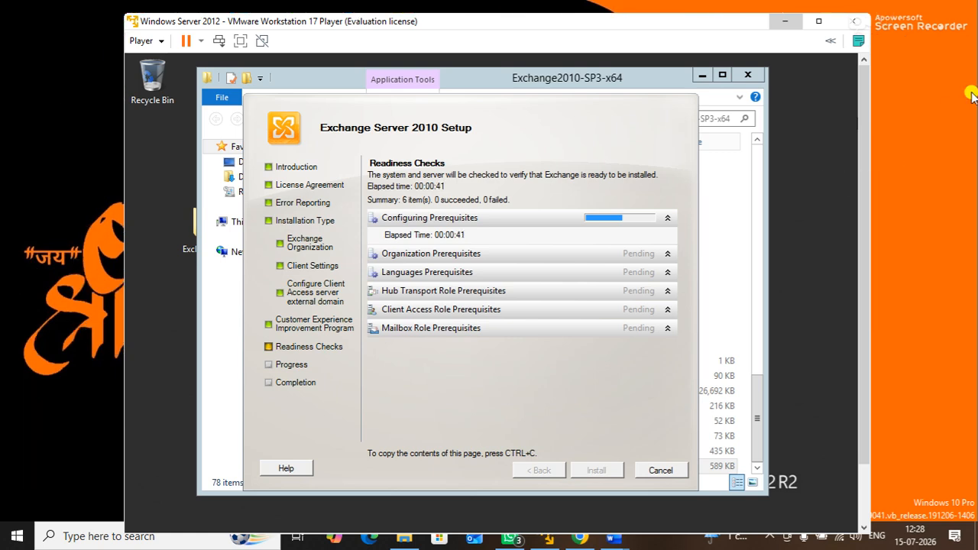
right_click(971, 92)
left_click(892, 135)
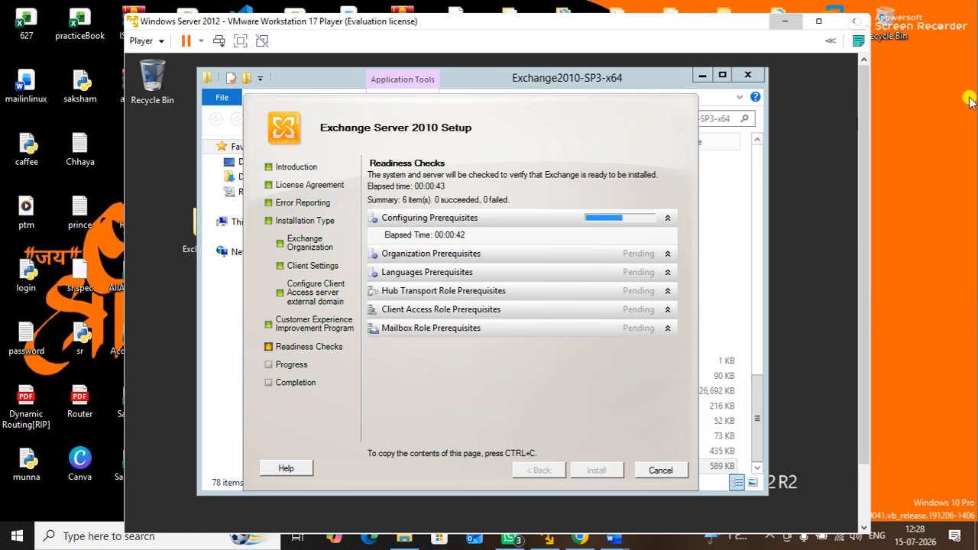
right_click(969, 102)
mouse_move(897, 130)
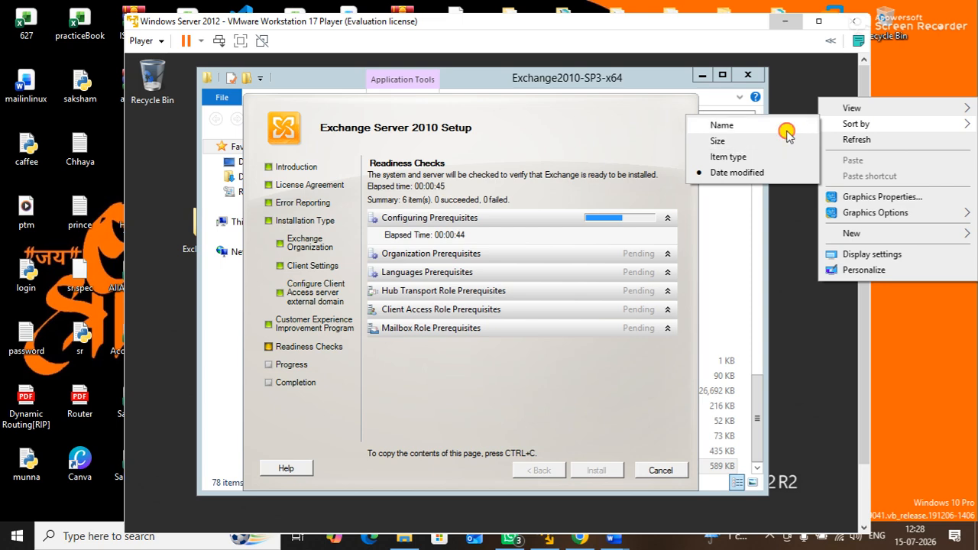
left_click(787, 130)
right_click(972, 75)
left_click(900, 121)
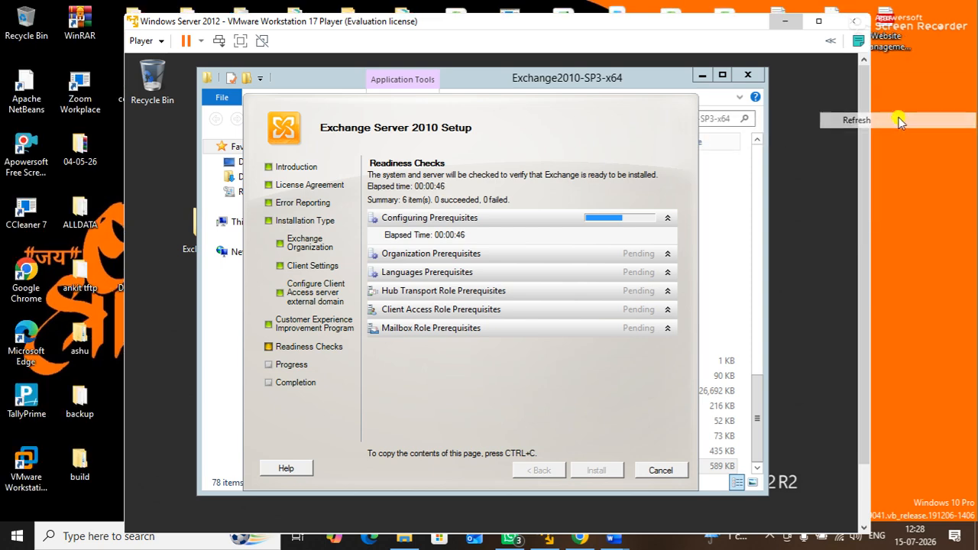
right_click(896, 115)
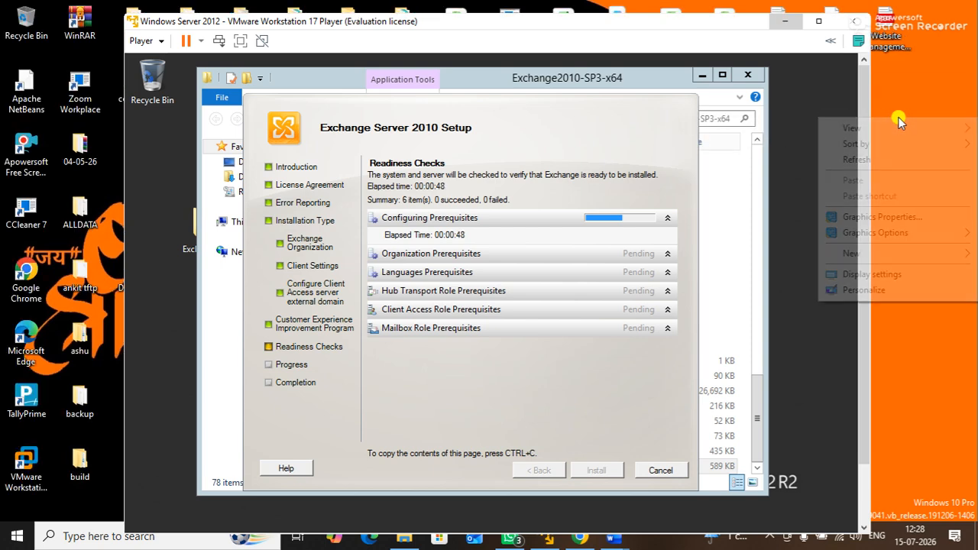
left_click(857, 159)
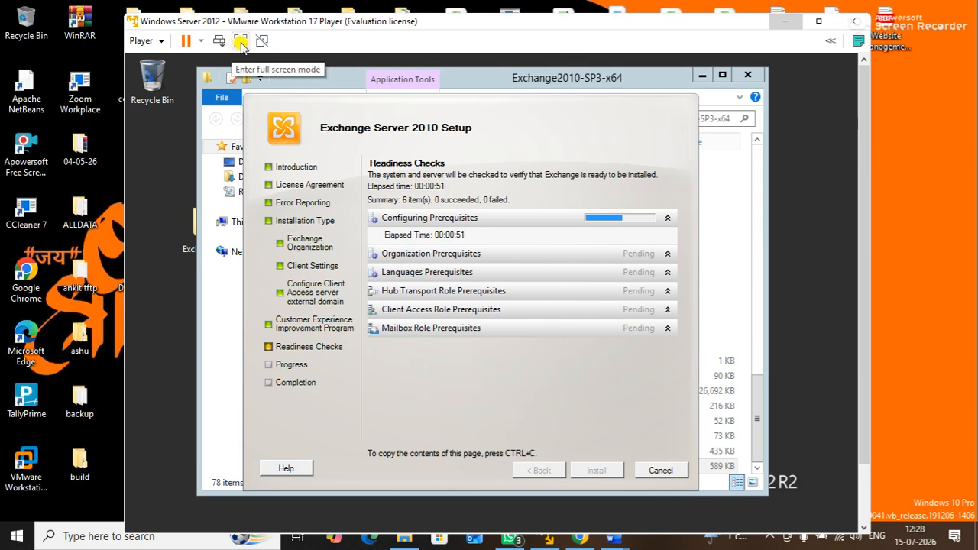
left_click(240, 42)
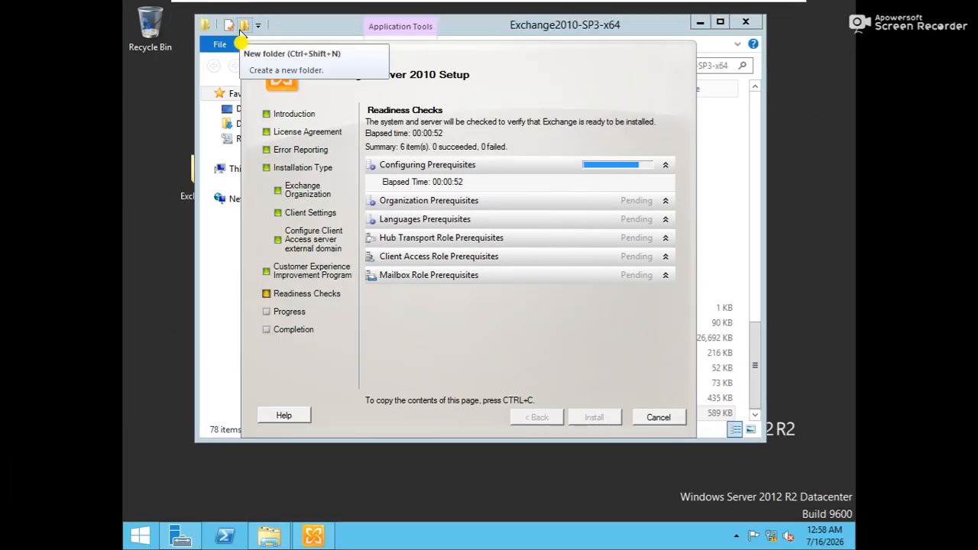
Step: Move the Exchange Server 2010 Setup window to a new spot while the readiness checks run
left_click_drag(442, 59, 451, 76)
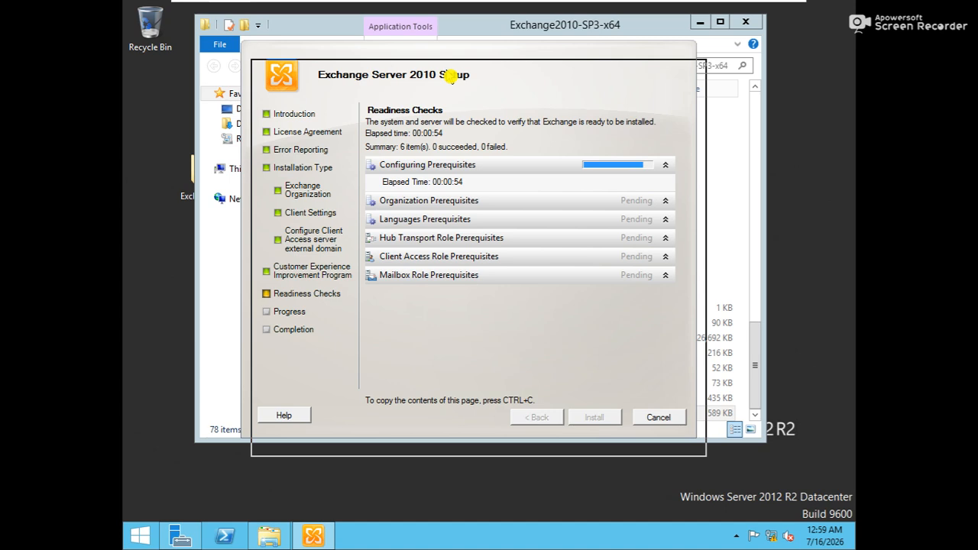
left_click_drag(451, 77, 451, 78)
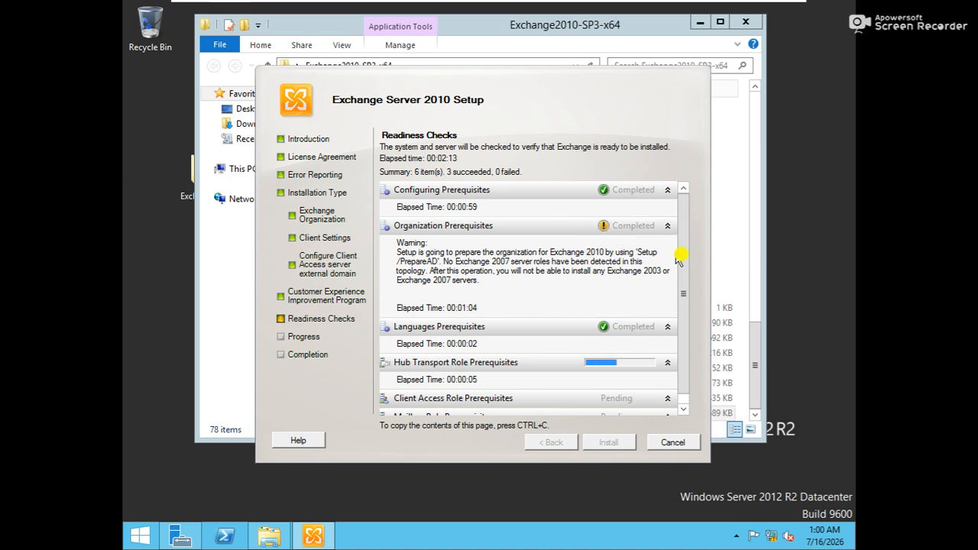
Step: Step through the Readiness Checks list to read the warnings as checks progress
left_click(683, 411)
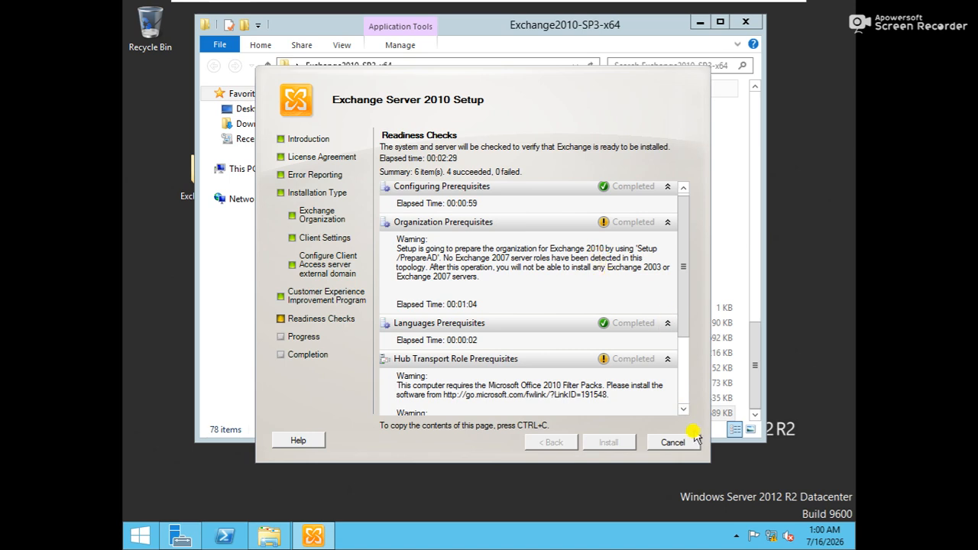
left_click(684, 410)
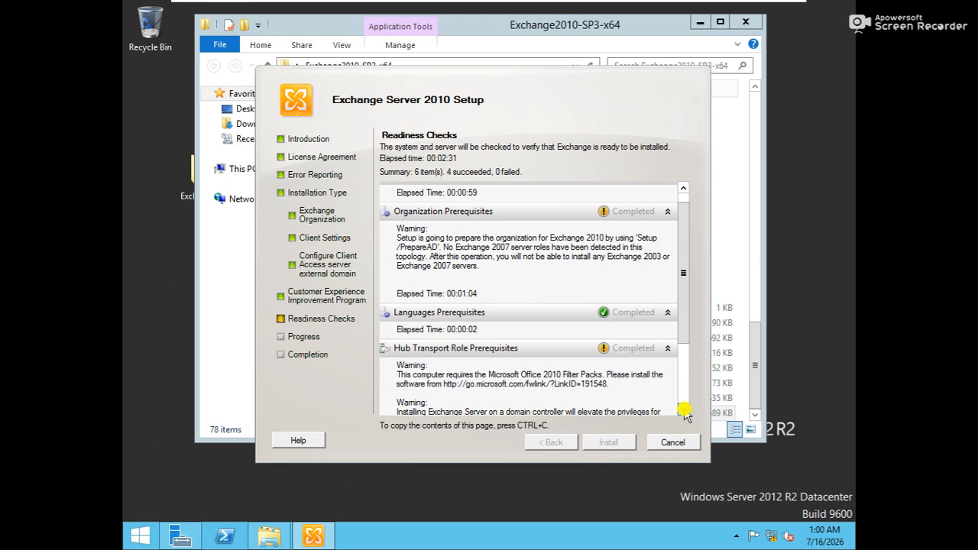
left_click(683, 410)
left_click(683, 410)
left_click(683, 410)
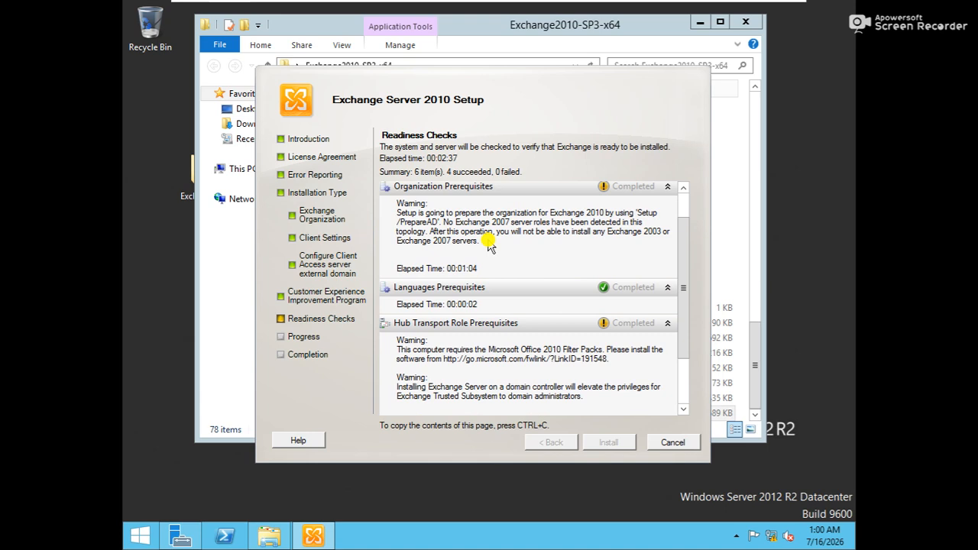
scroll(520, 230, "up", 1)
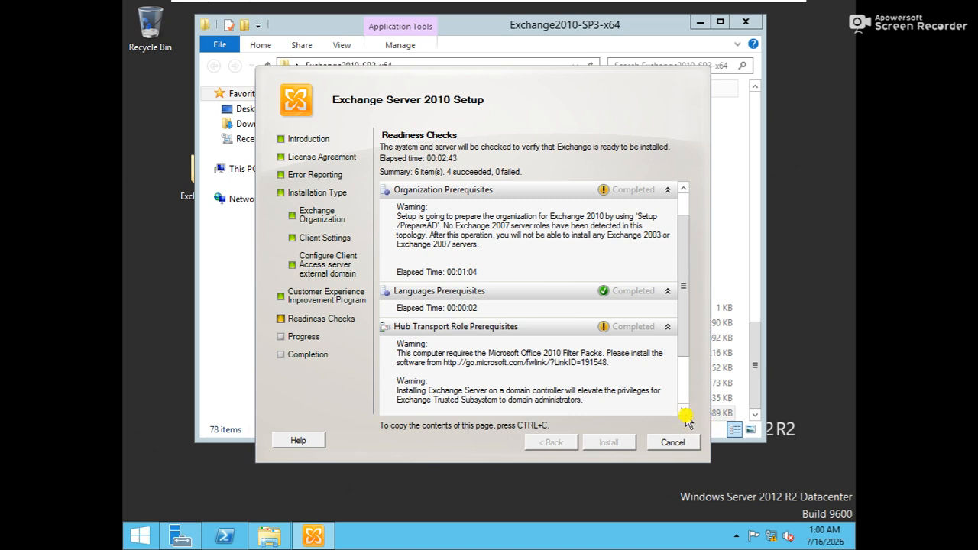
left_click(683, 413)
left_click_drag(682, 413, 682, 413)
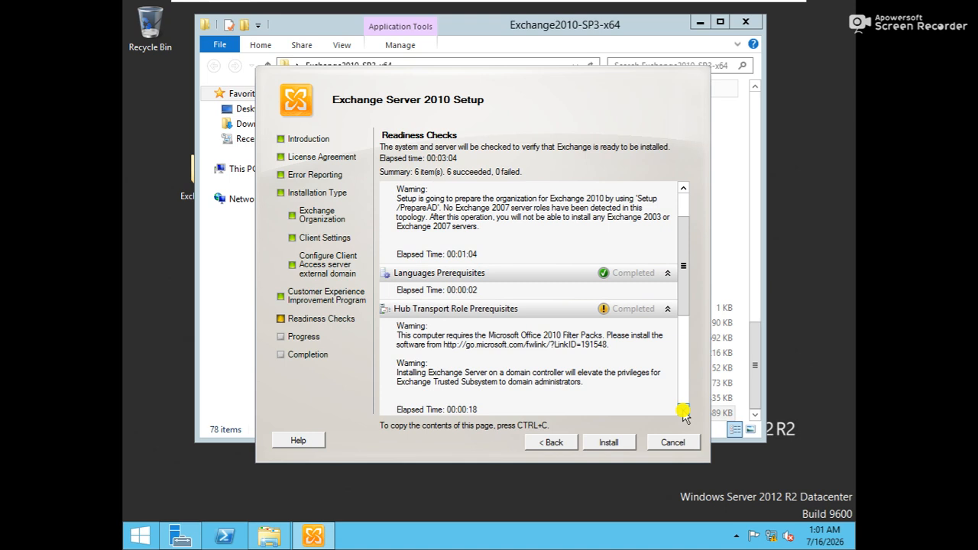
Step: Scroll down the results until all 6 checks show succeeded with Filter Pack and domain-controller warnings
scroll(685, 413, "down", 2)
scroll(684, 414, "down", 2)
scroll(684, 414, "down", 2)
scroll(684, 413, "down", 2)
scroll(685, 414, "down", 2)
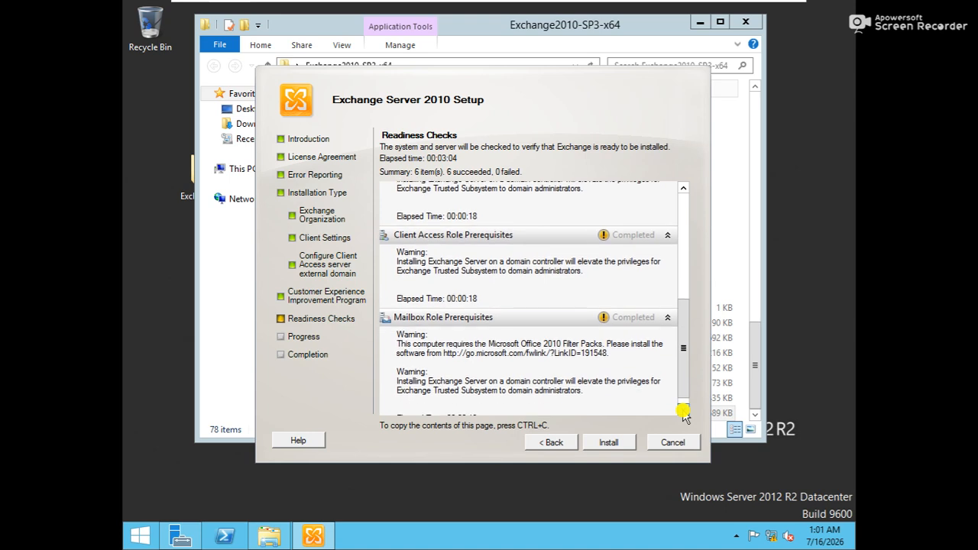
scroll(684, 414, "down", 1)
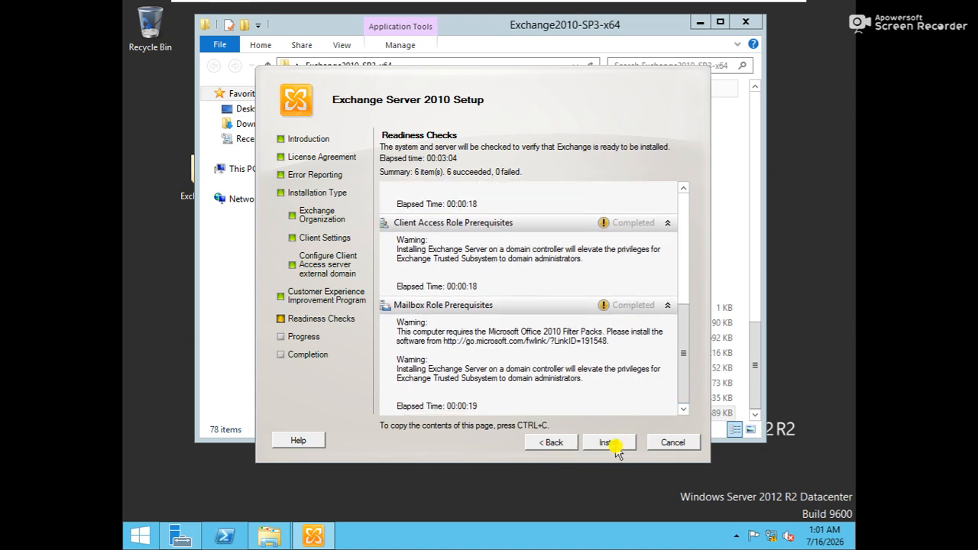
Step: Install Exchange Server 2010 and wait for the progress to complete
left_click(613, 445)
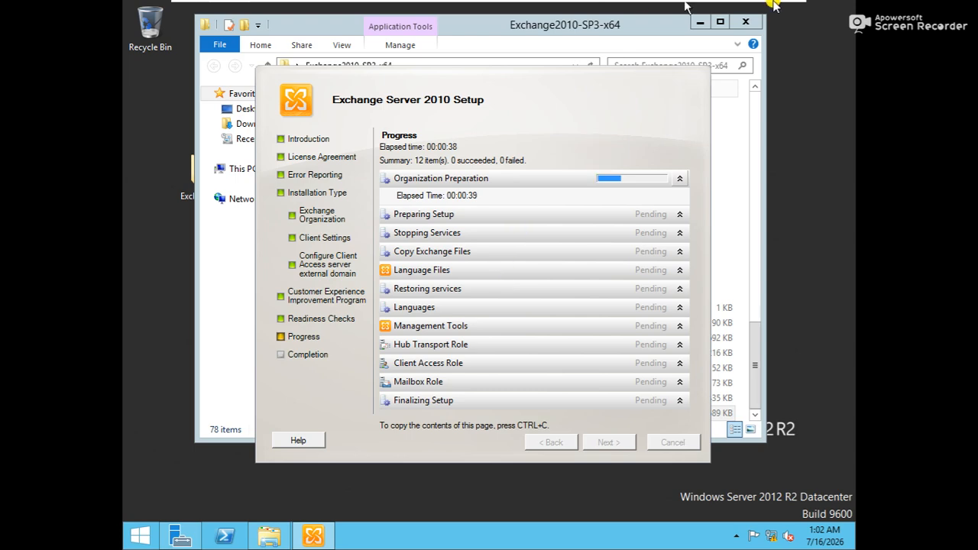
mouse_move(770, 3)
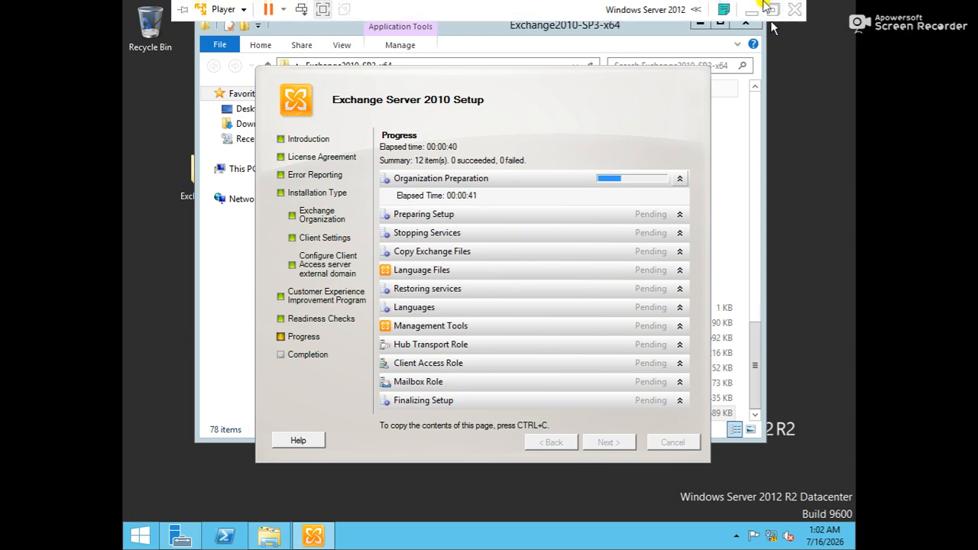
left_click(774, 9)
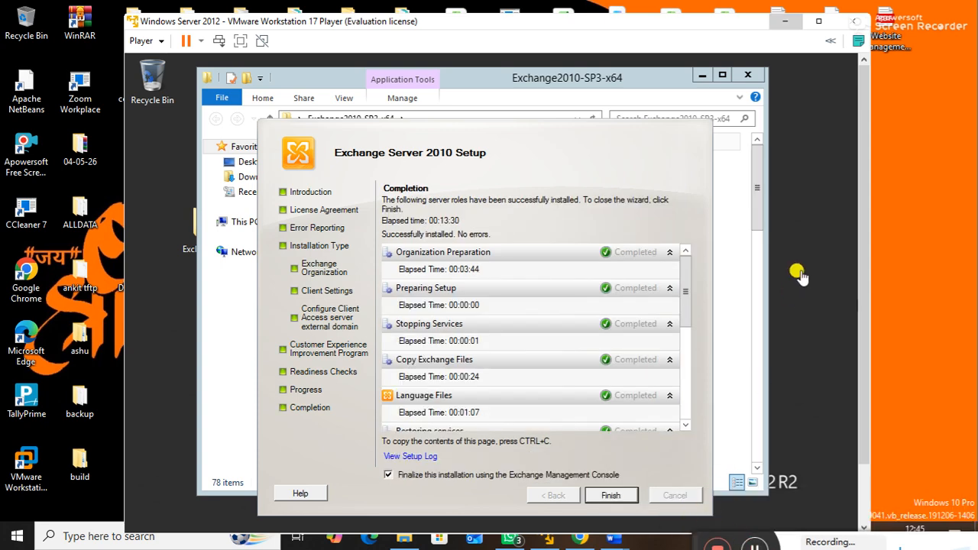
left_click(242, 43)
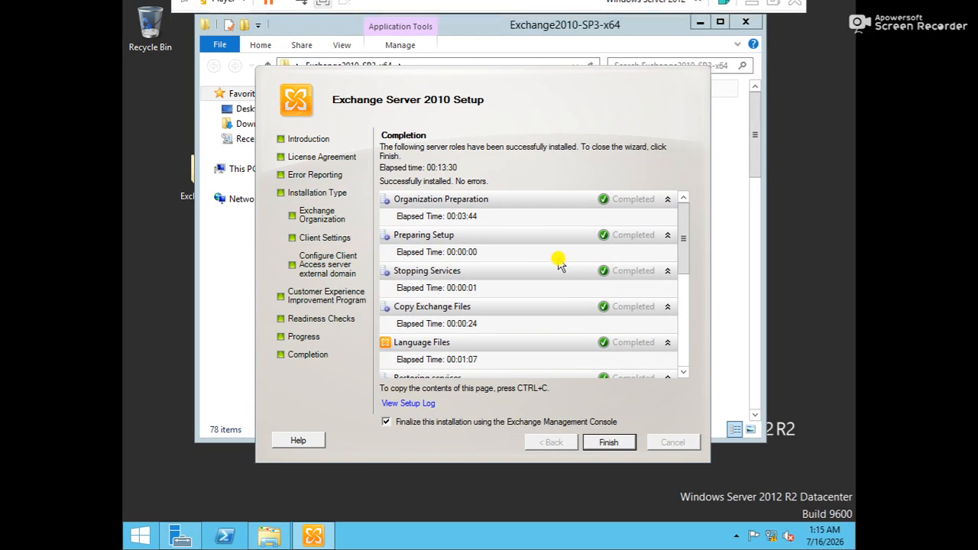
Step: Finish the setup wizard, acknowledge the reboot notice, and close the setup files folder
left_click(609, 443)
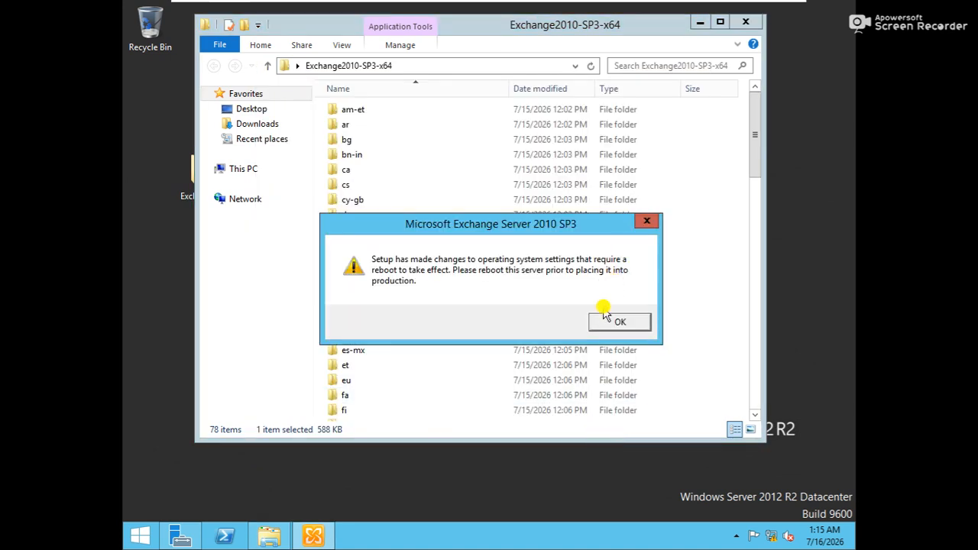
left_click(619, 322)
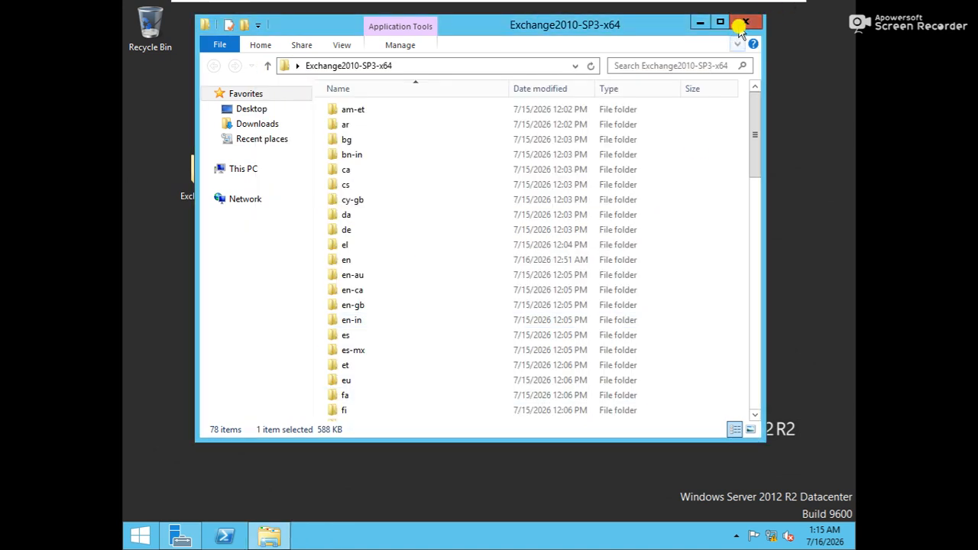
left_click(744, 23)
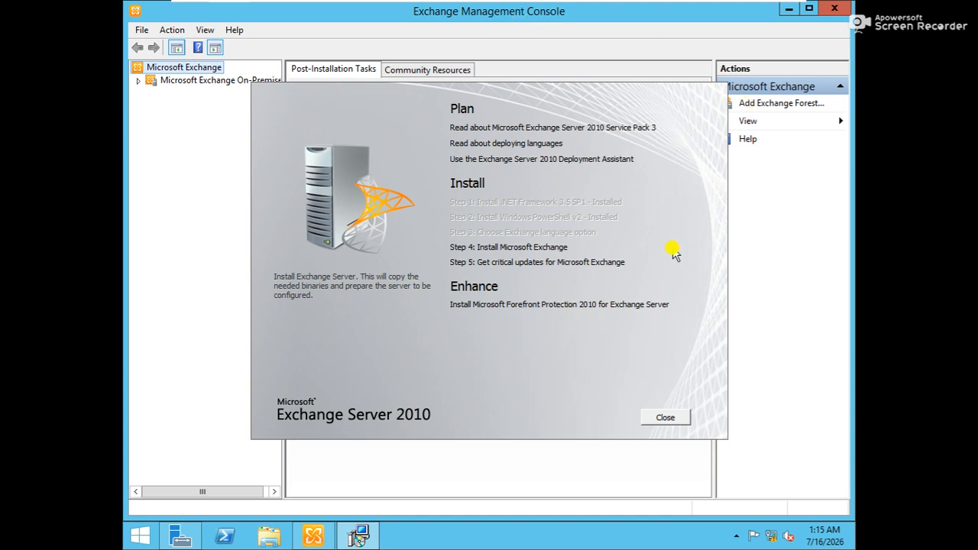
Step: Dismiss the startup splash without critical updates and open Recipient Configuration > Mailbox under Microsoft Exchange On-Premises
left_click(662, 418)
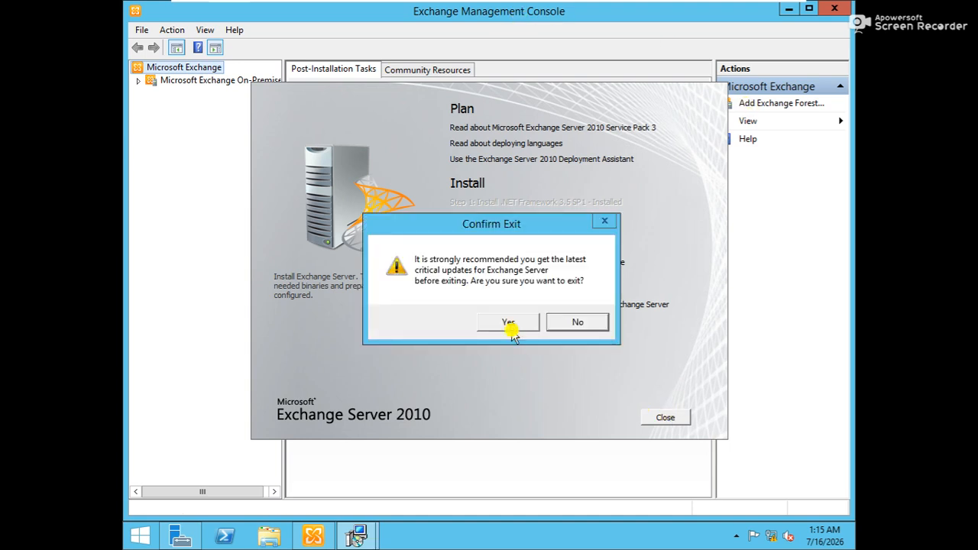
left_click(509, 323)
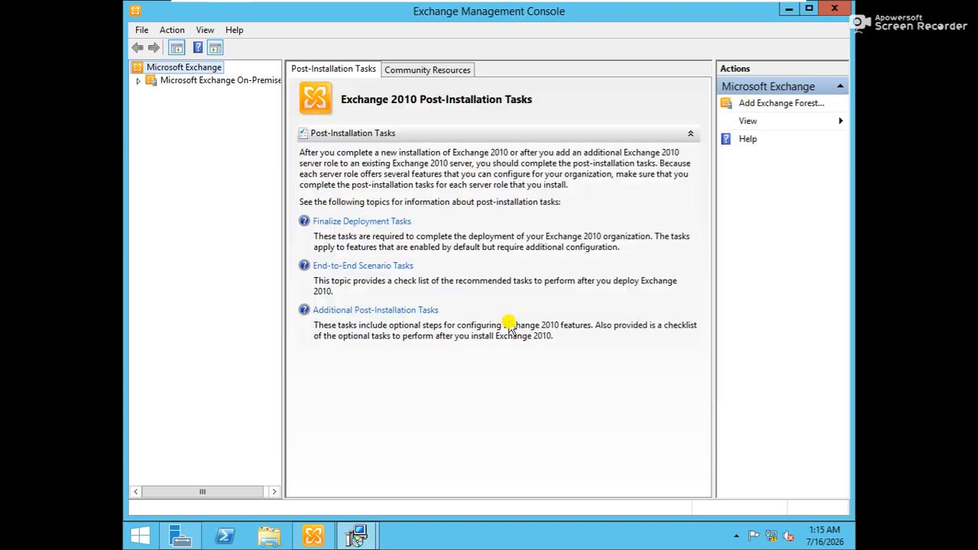
left_click(175, 82)
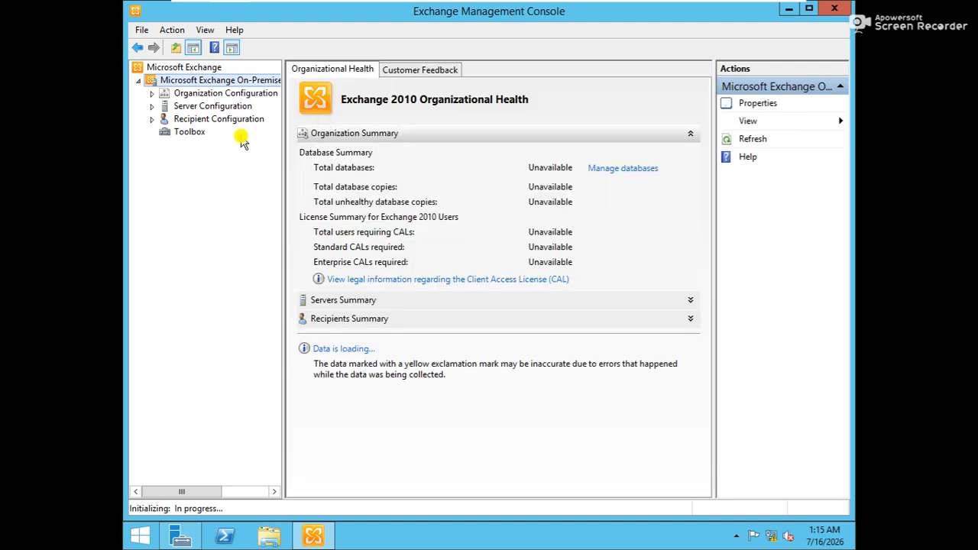
left_click(153, 119)
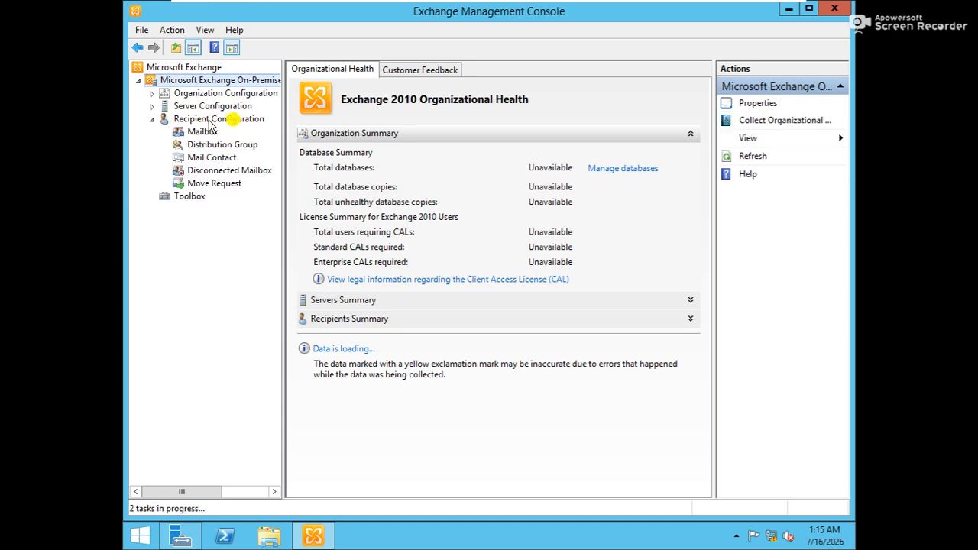
left_click(231, 121)
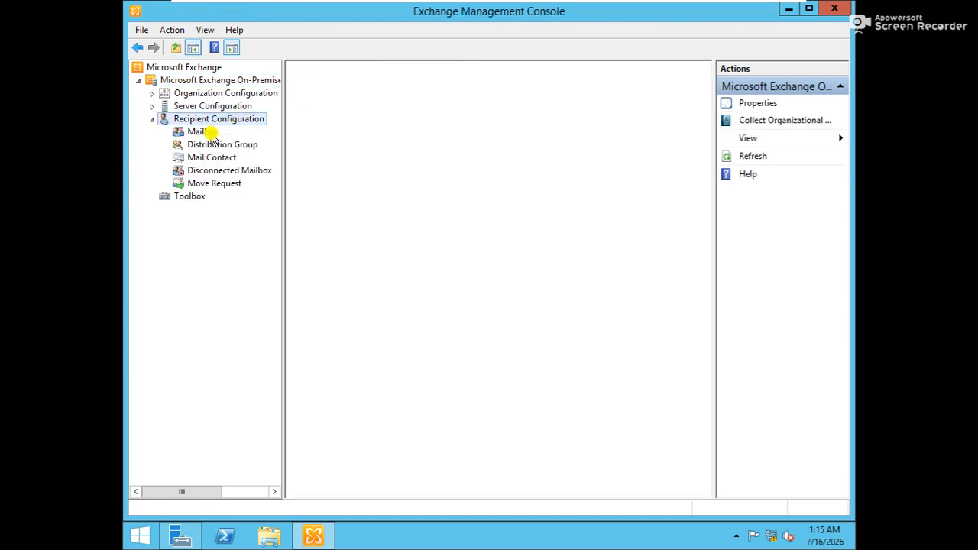
left_click(204, 134)
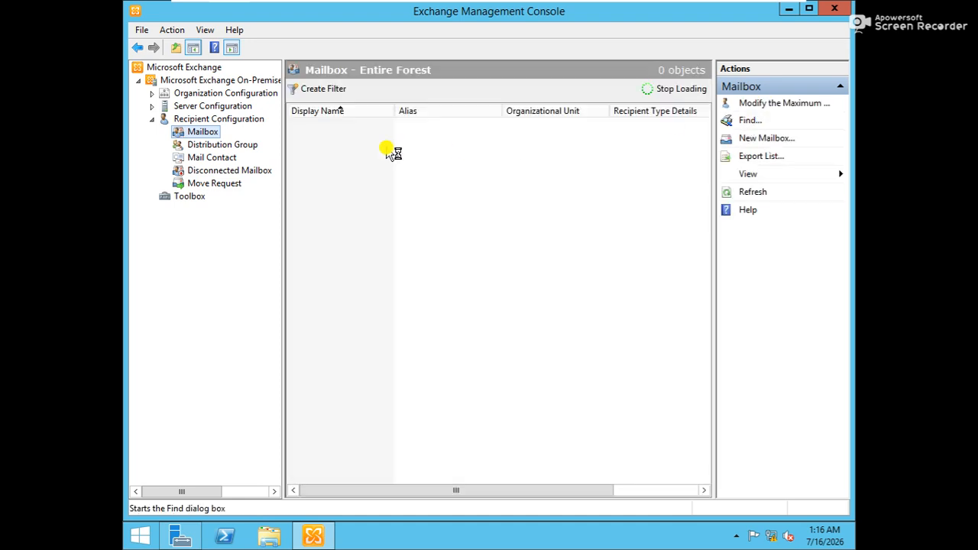
Step: Refresh the Mailbox list, dismiss the unlicensed ESRV warning, and select the Administrator mailbox
left_click(208, 134)
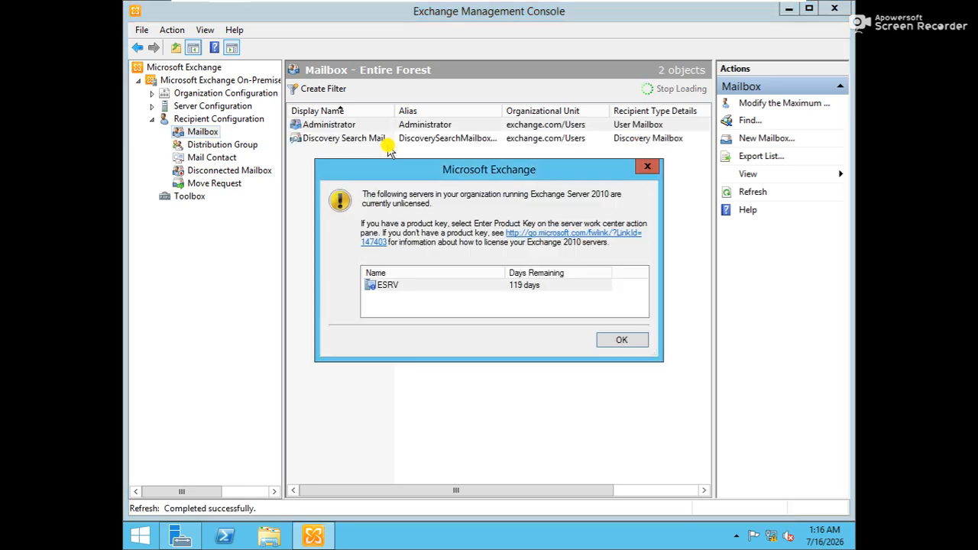
left_click(494, 286)
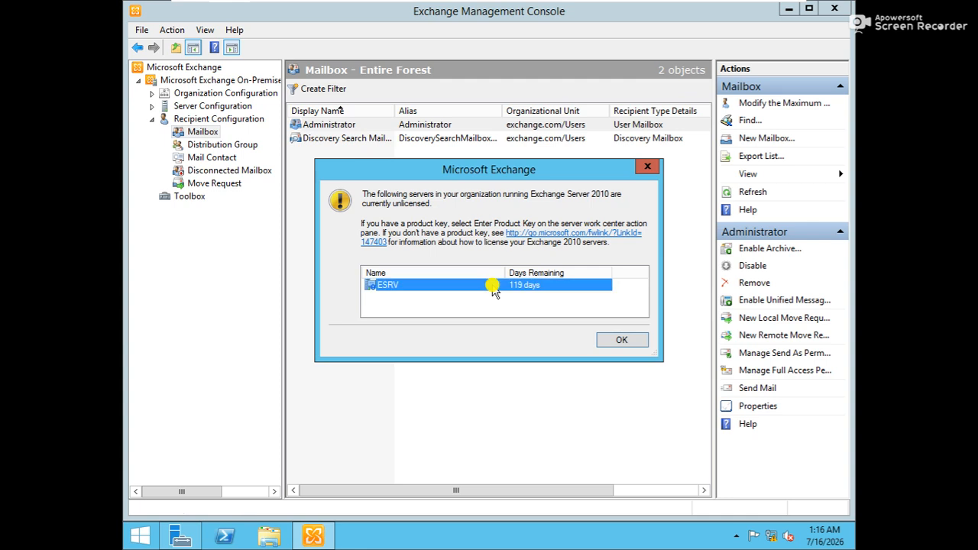
left_click(618, 341)
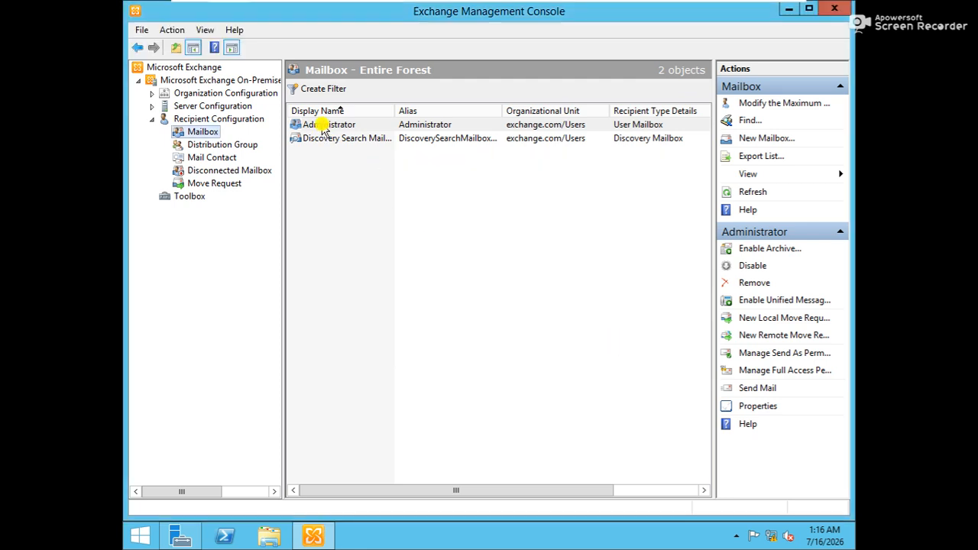
left_click(318, 125)
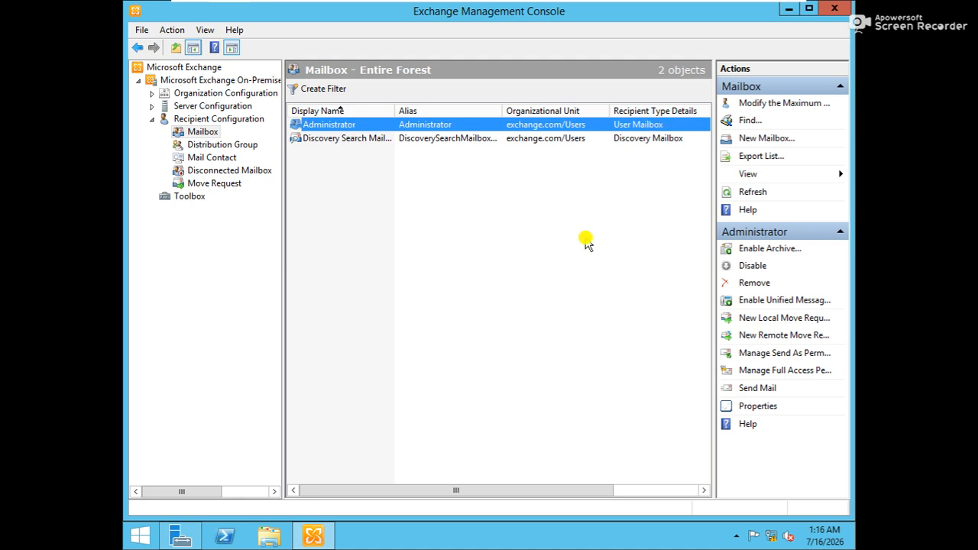
Step: Start a New Mailbox wizard for a User Mailbox belonging to a new user
right_click(586, 241)
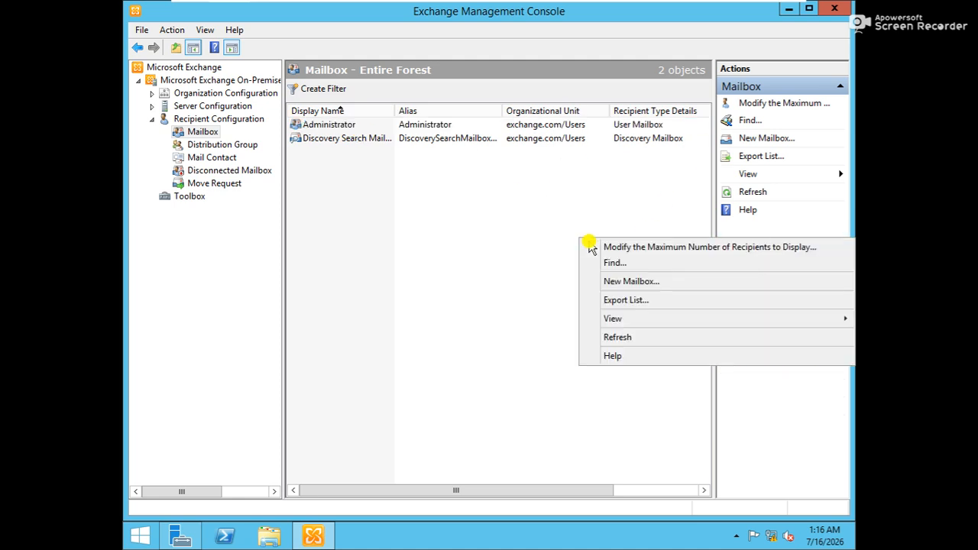
left_click(619, 282)
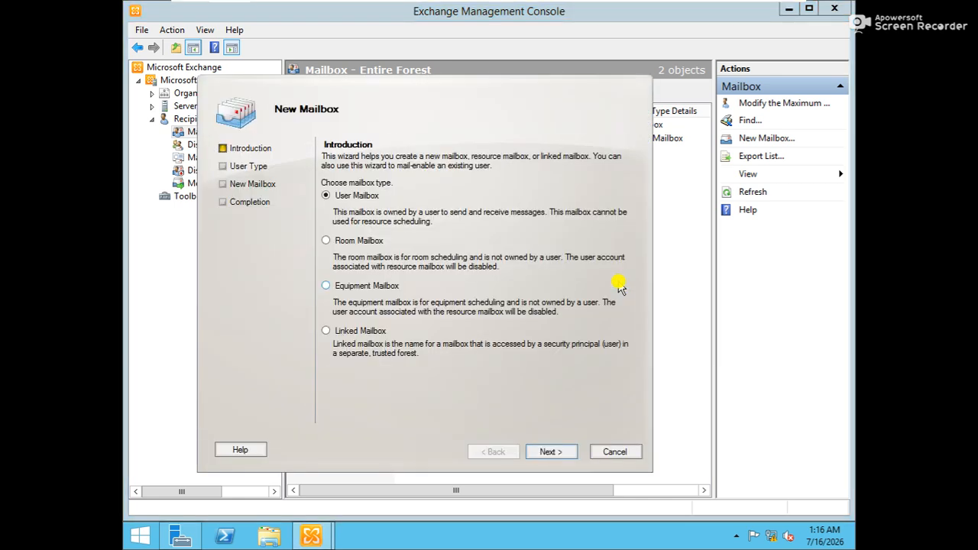
left_click_drag(470, 92, 497, 62)
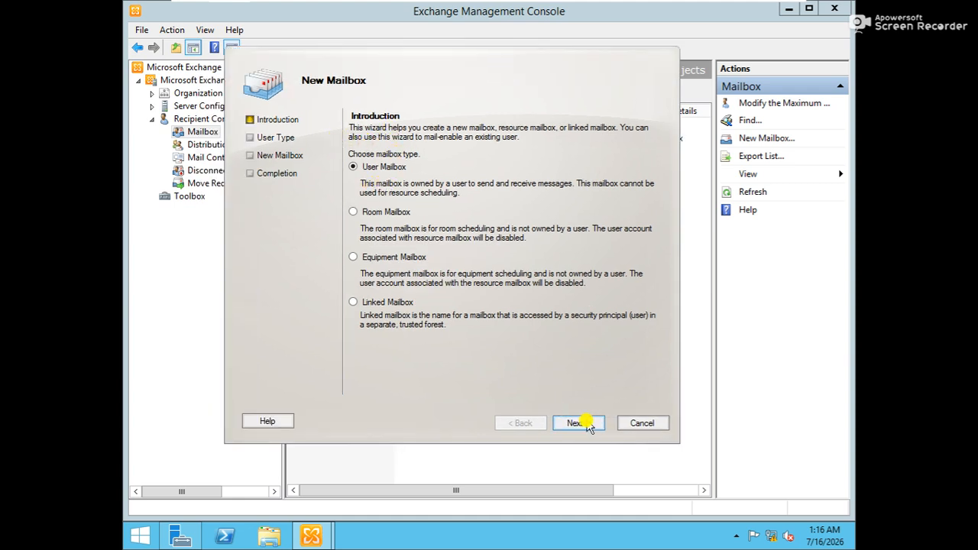
left_click(581, 424)
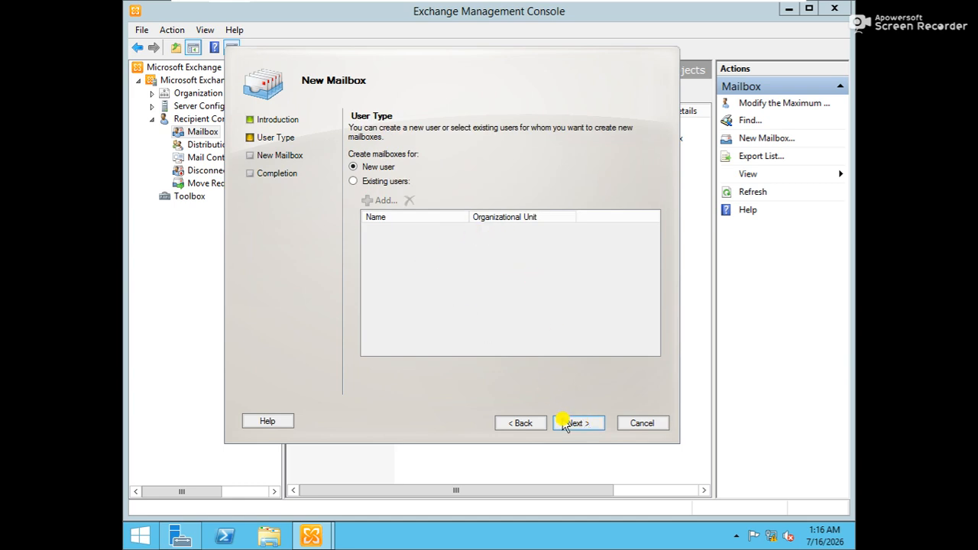
left_click(565, 425)
Step: Enter the user's first and last name, exchange.com logon name, and password, then continue
left_click(386, 210)
key("Tab")
key("Tab")
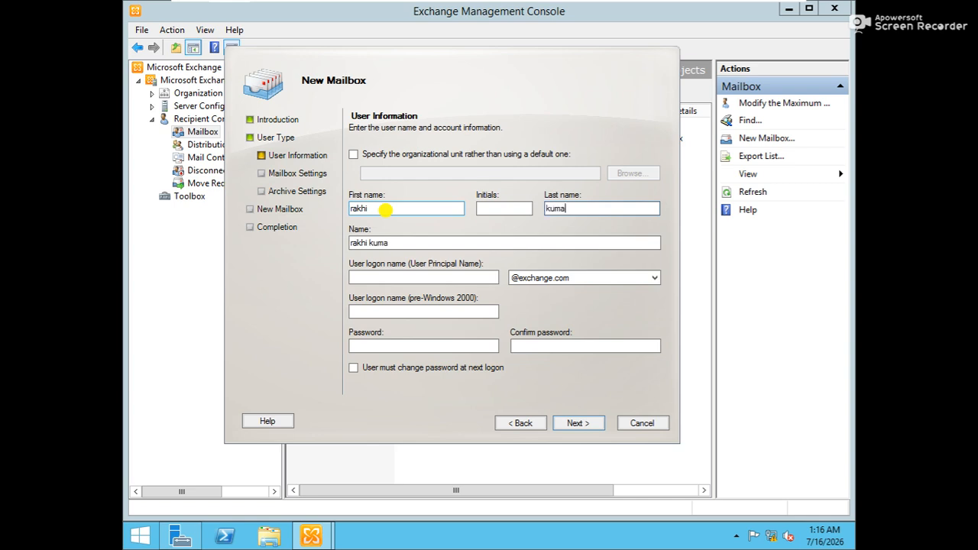
left_click(373, 277)
type("rakhi")
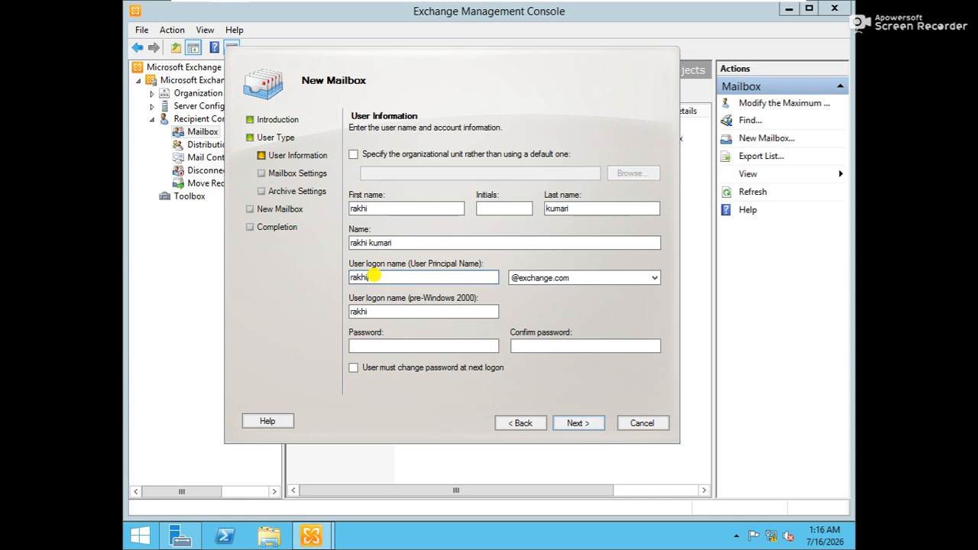
key("Tab")
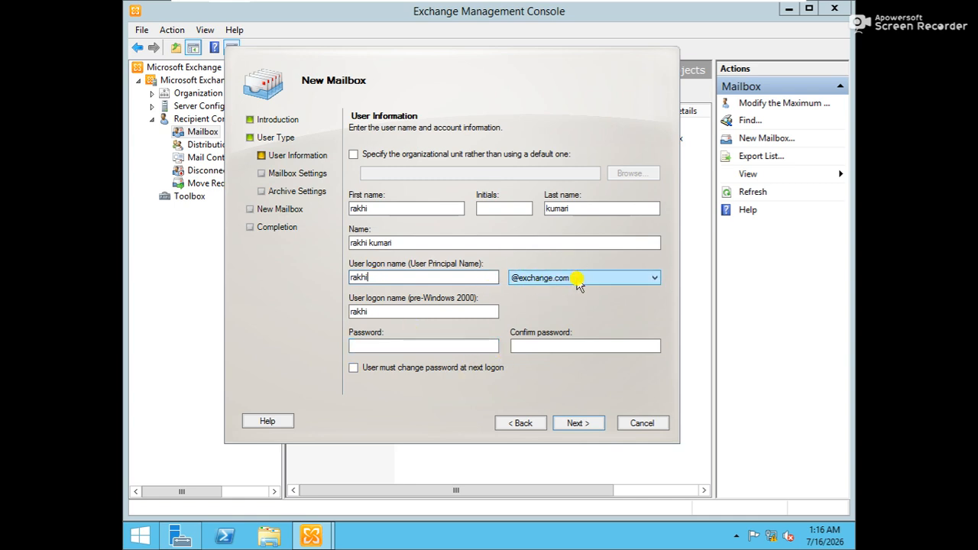
left_click(426, 346)
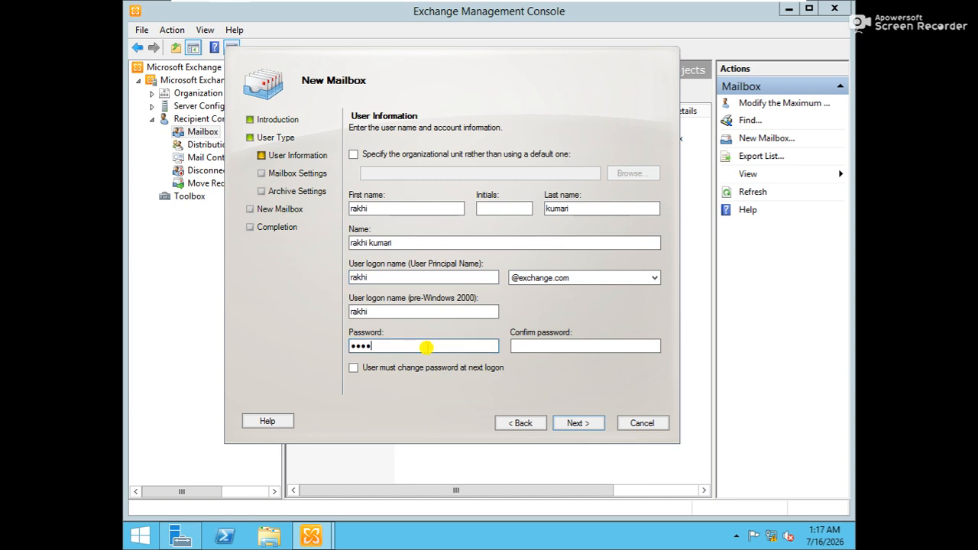
key("Tab")
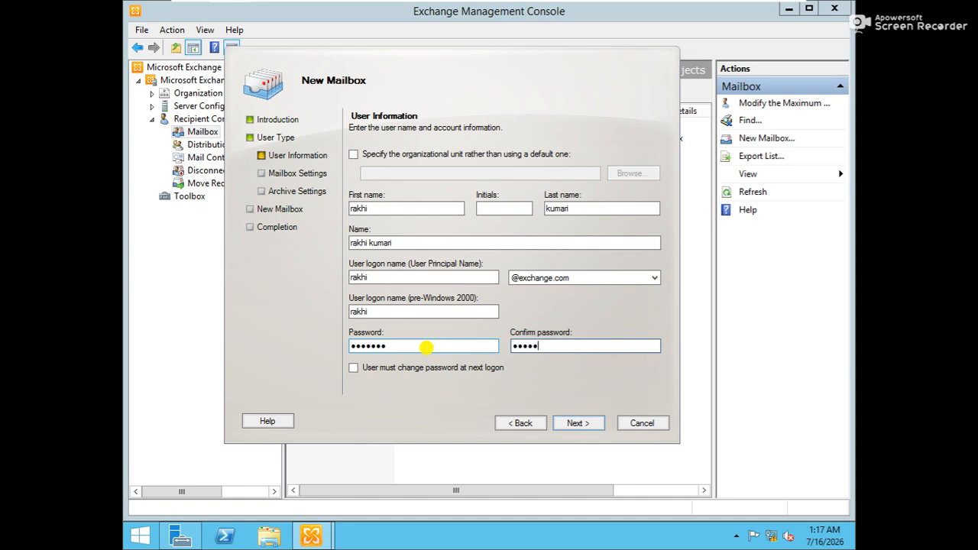
left_click(563, 424)
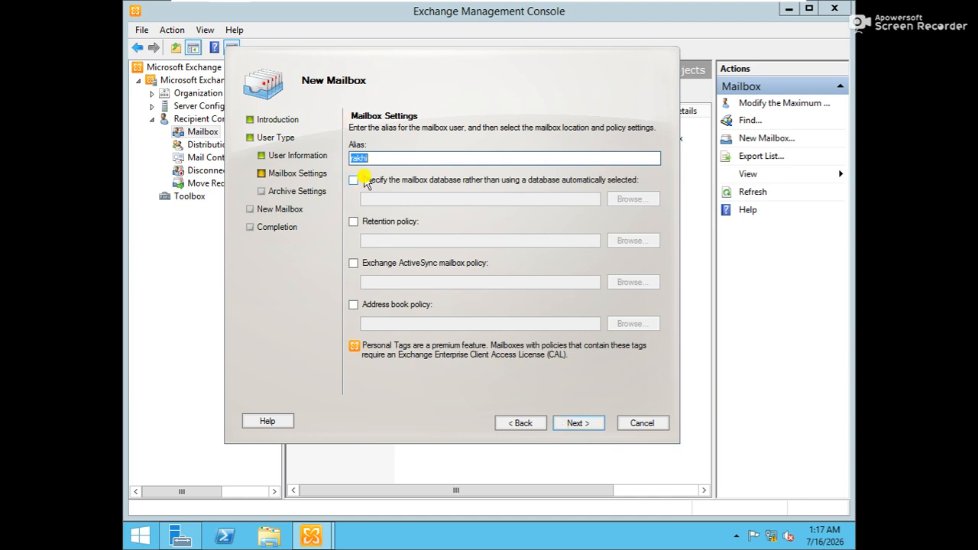
left_click(354, 181)
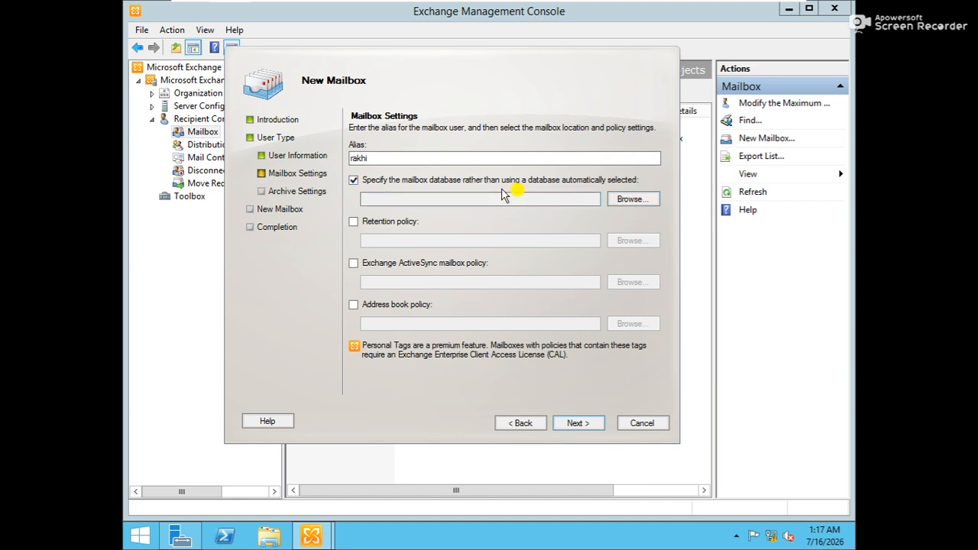
left_click(632, 199)
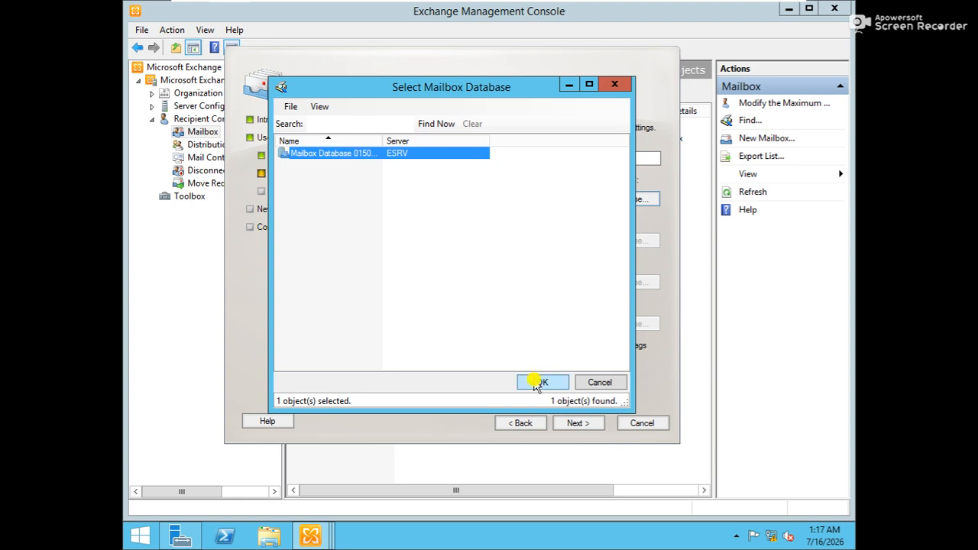
left_click(538, 384)
left_click(579, 425)
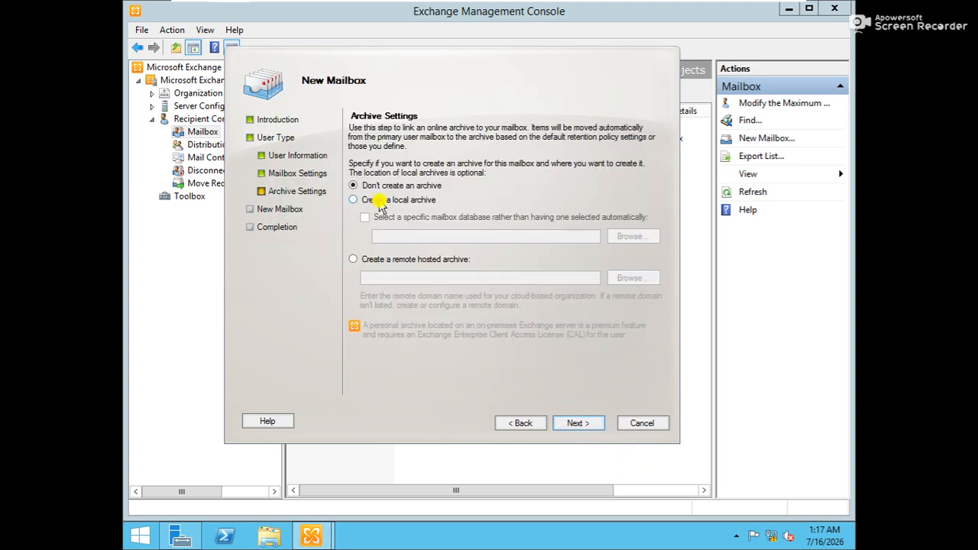
left_click(573, 425)
left_click(580, 427)
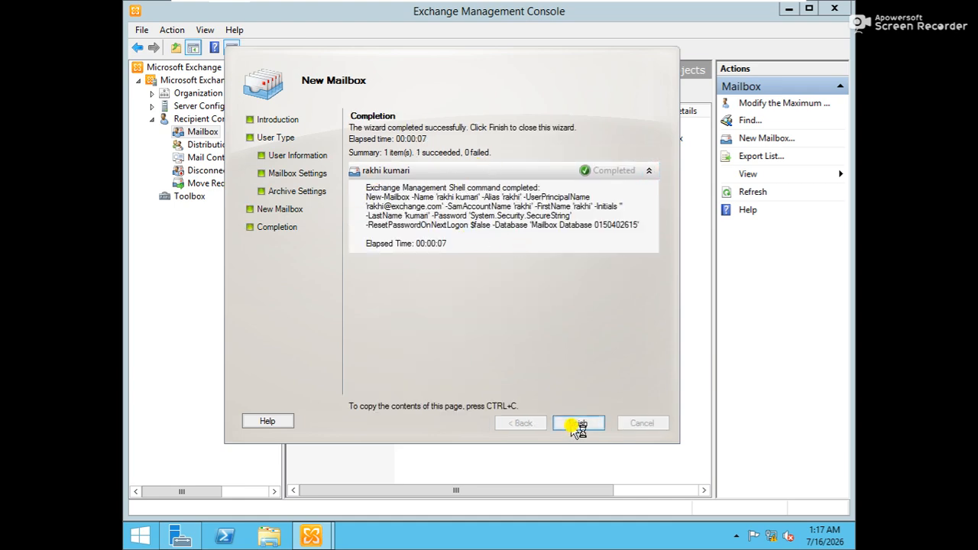
left_click(575, 428)
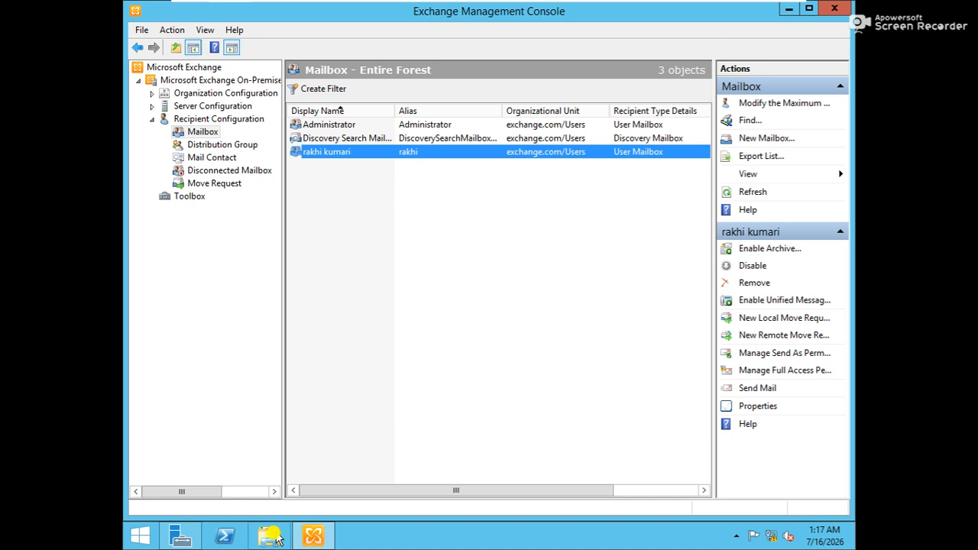
key("super")
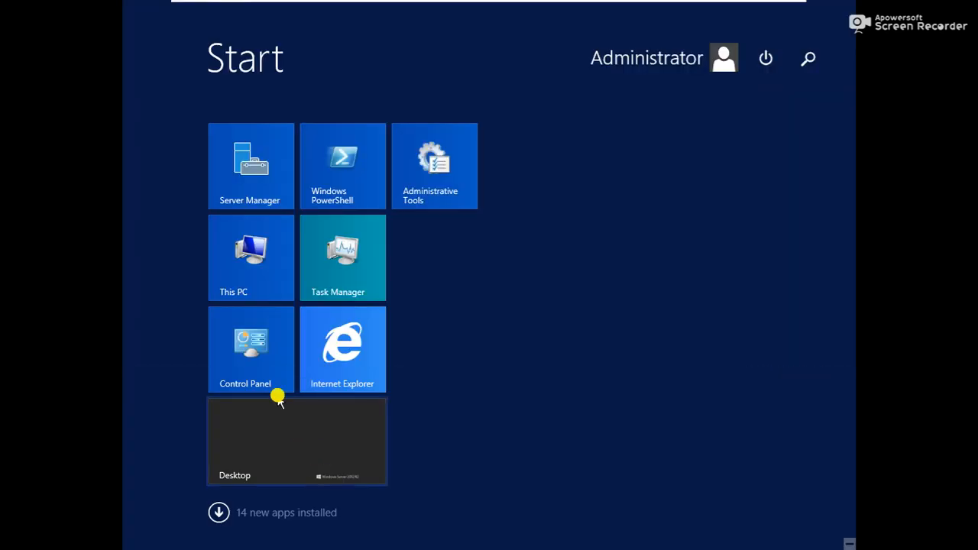
left_click(361, 347)
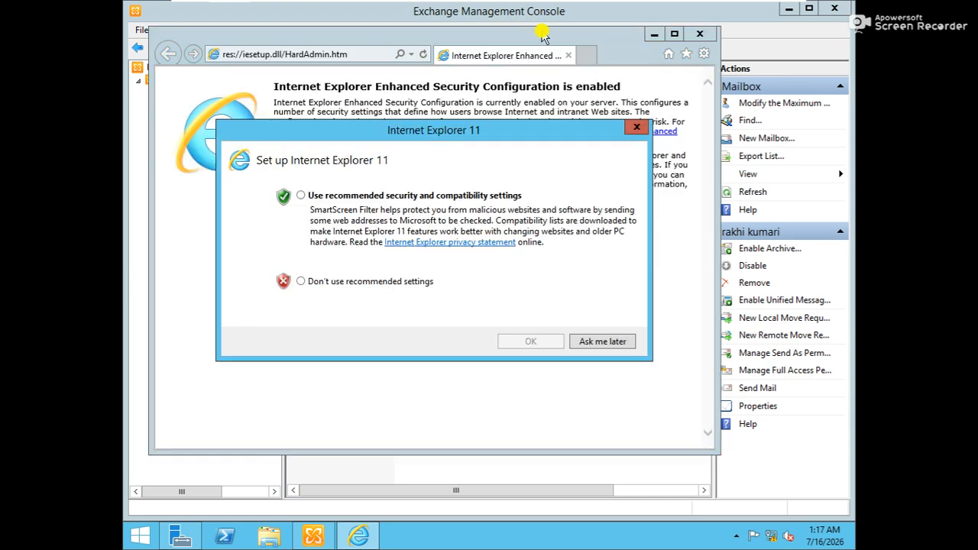
left_click(343, 196)
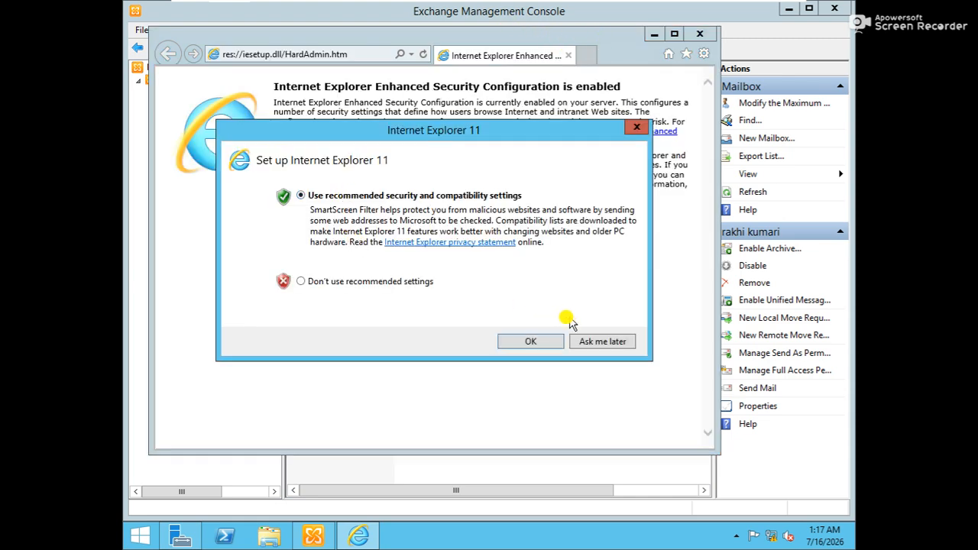
left_click(579, 343)
left_click(336, 55)
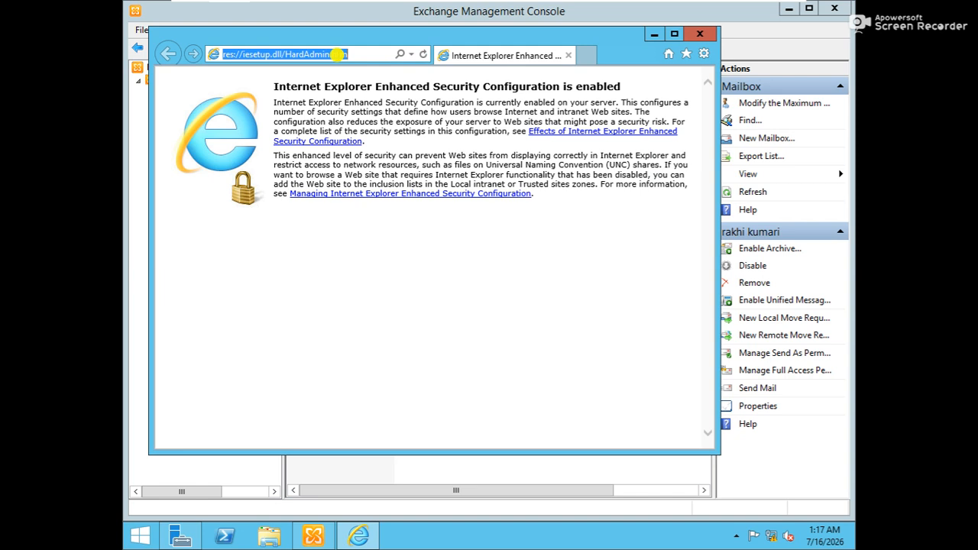
type("https:/")
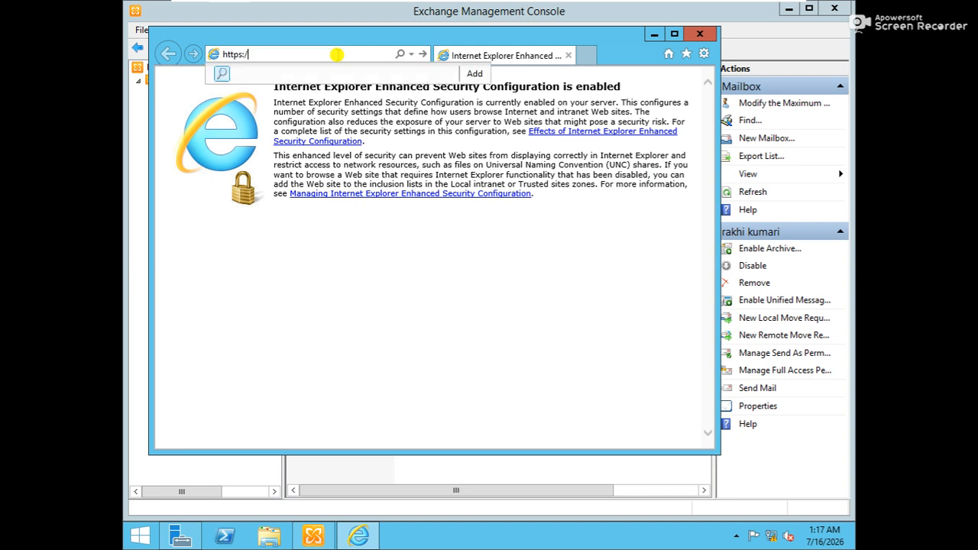
type("/192.168.200.1/exchan")
key("Return")
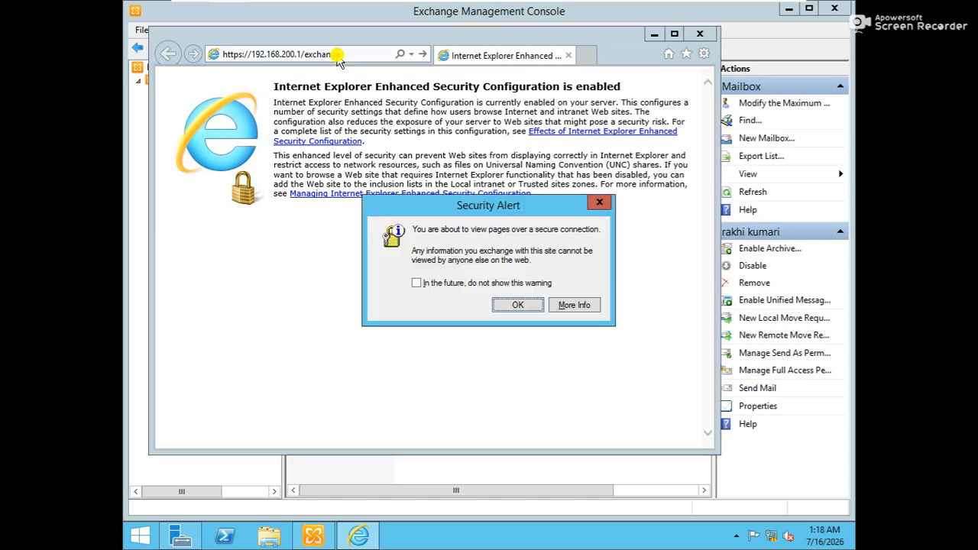
key("Return")
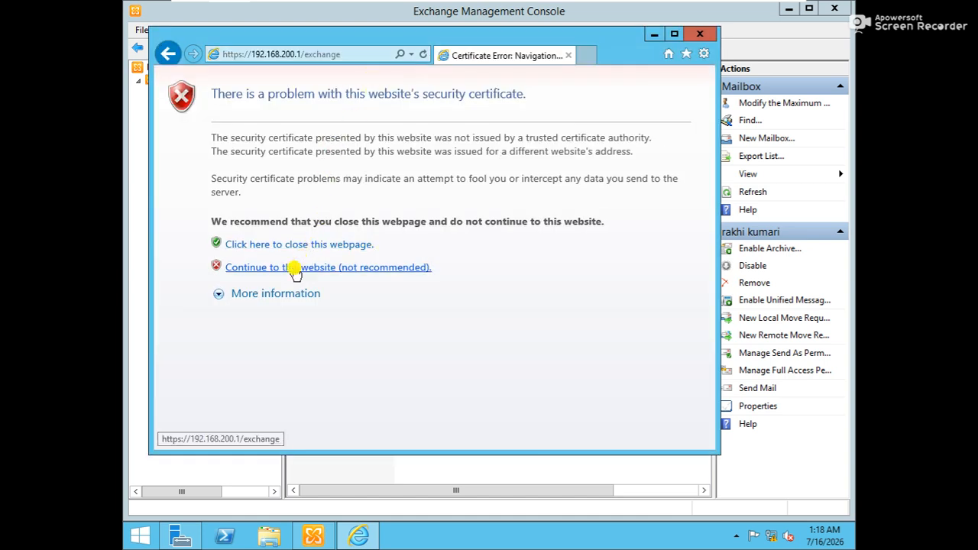
left_click(295, 274)
left_click(511, 307)
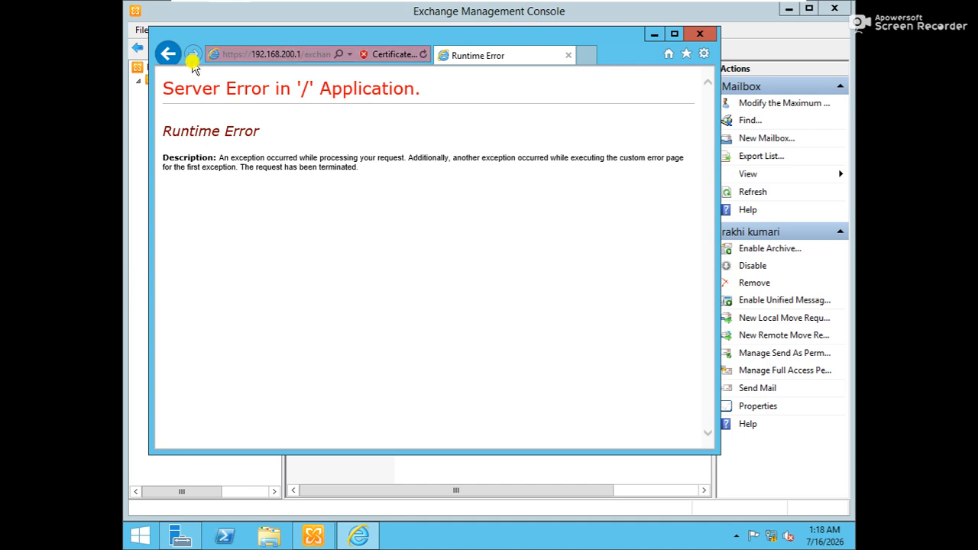
Step: Reload the site with the secure-connection warning turned off, then go back from the Runtime Error page
left_click(165, 55)
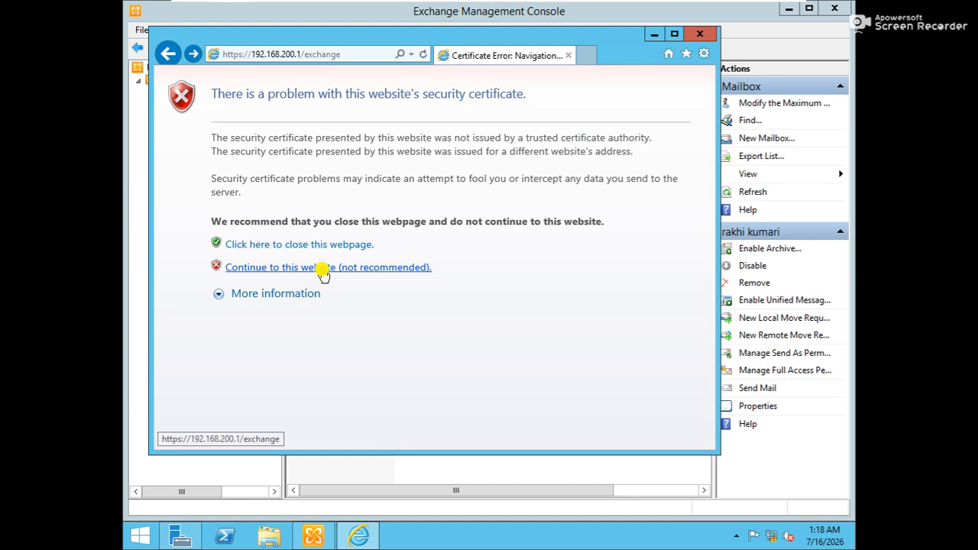
left_click(322, 269)
left_click(463, 289)
left_click(519, 305)
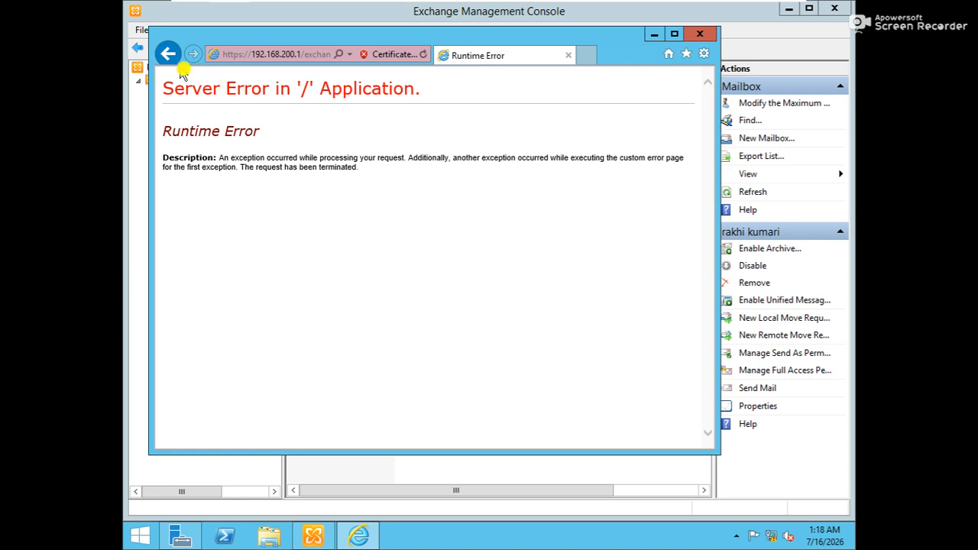
left_click(169, 54)
left_click(169, 55)
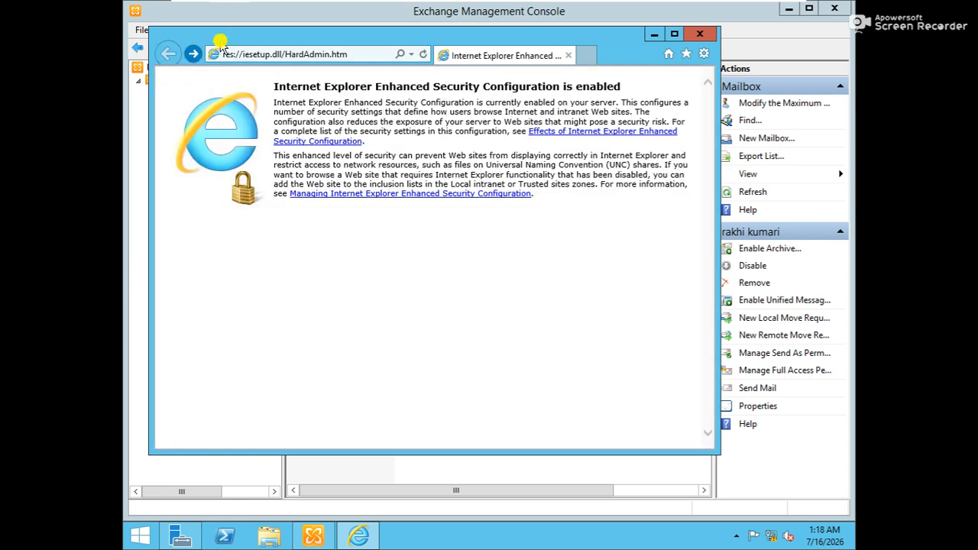
left_click(341, 54)
type("https:")
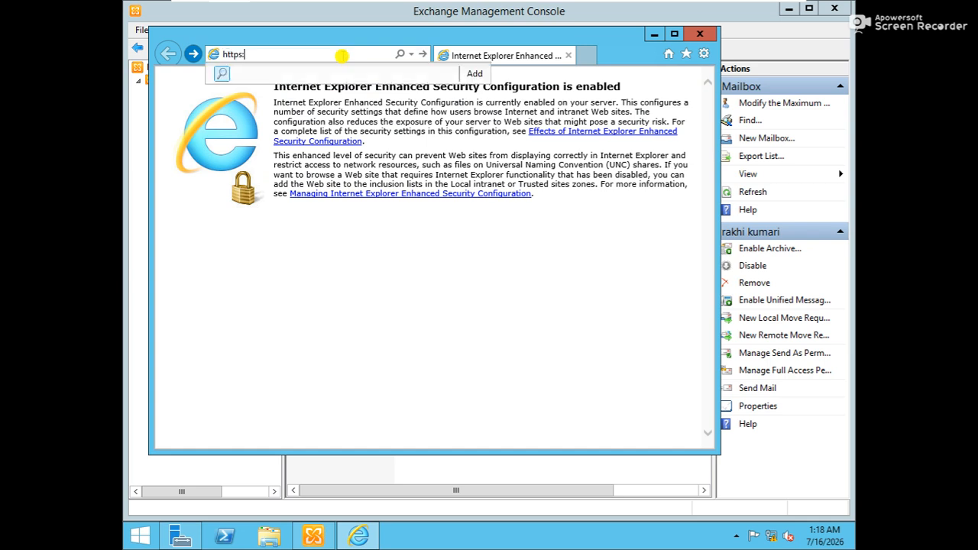
type("//")
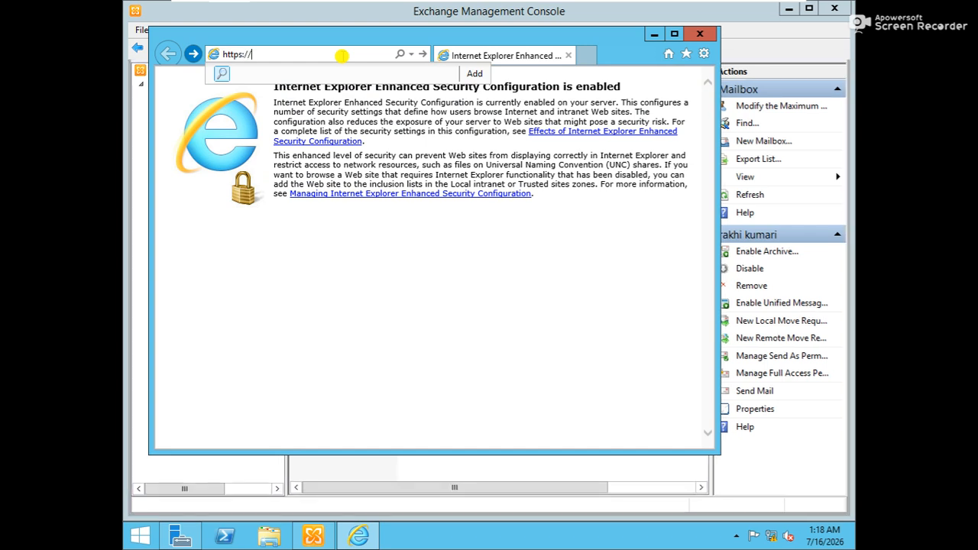
type("192.168.200.1")
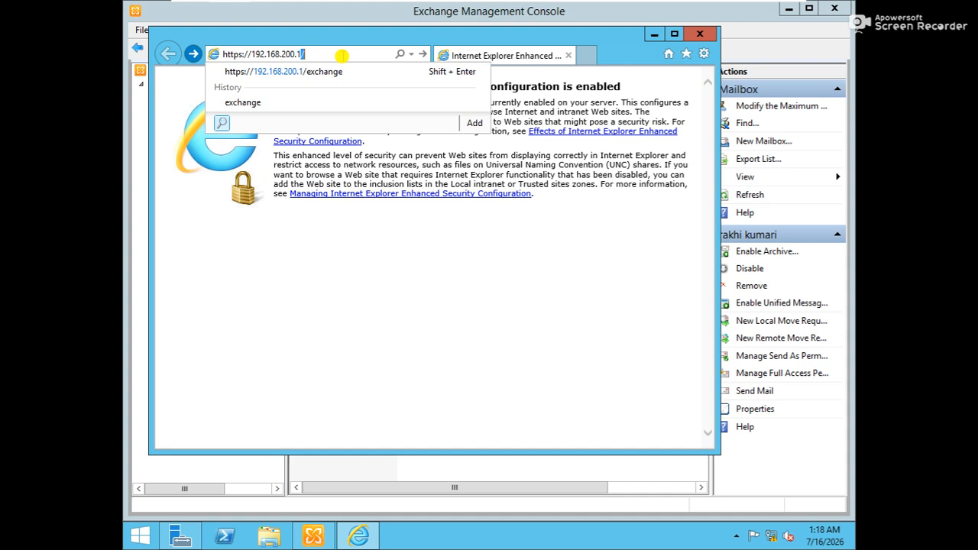
type("/ow")
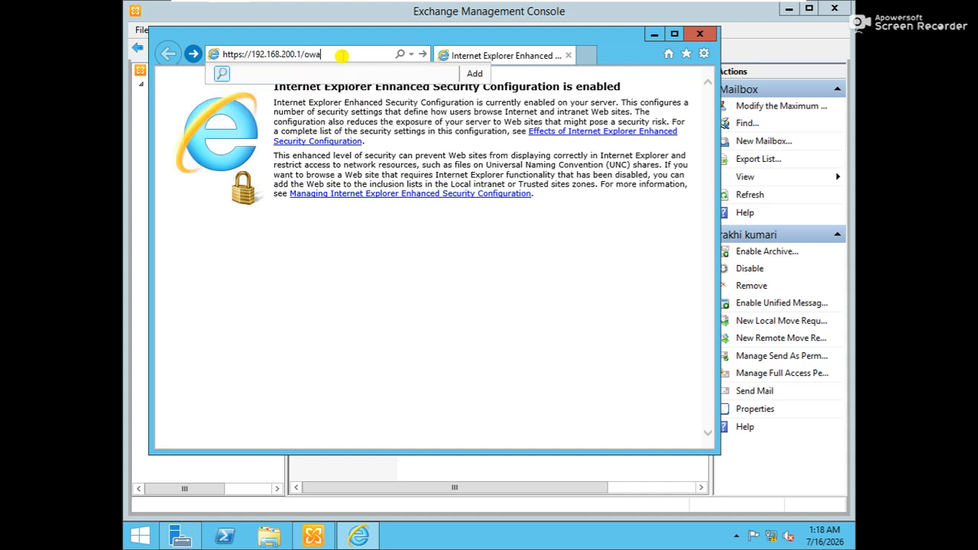
type("a")
key("Return")
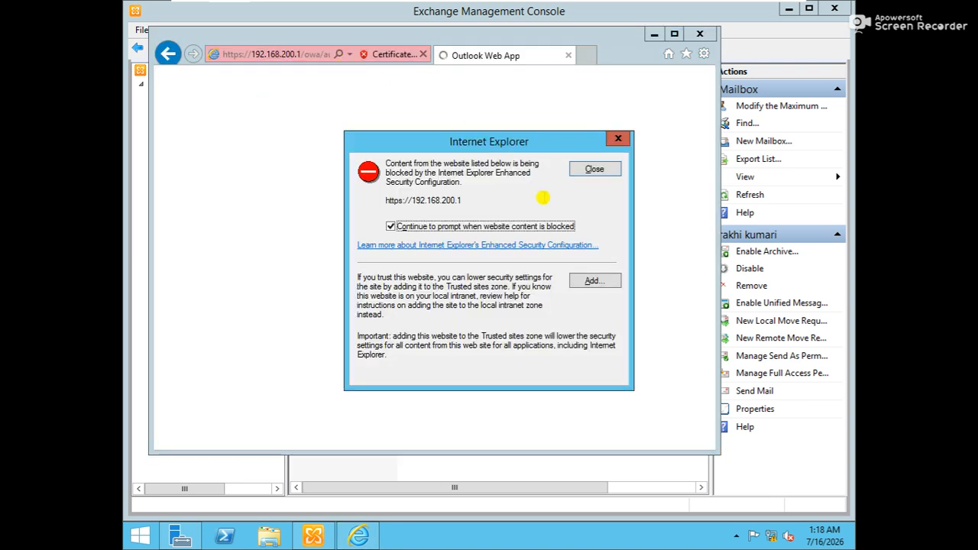
left_click(593, 283)
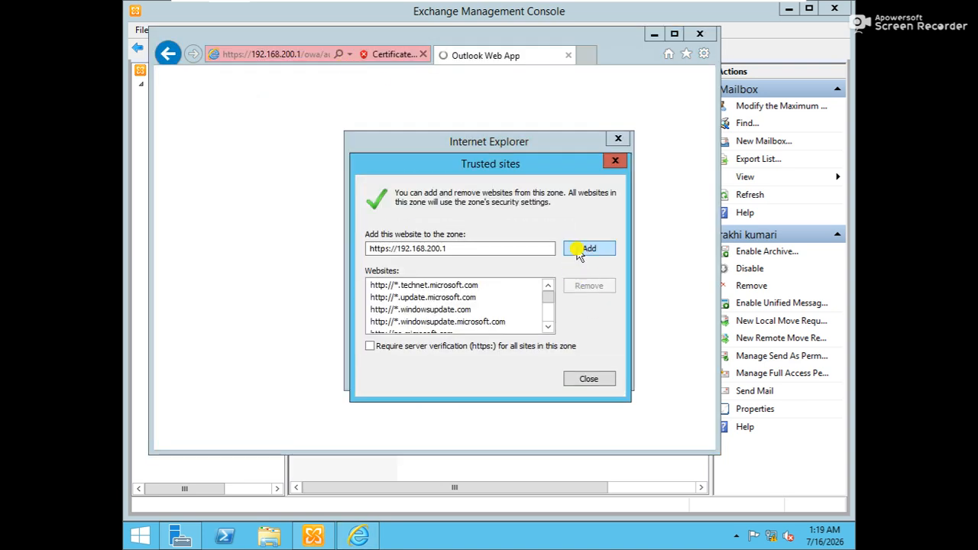
left_click(587, 250)
Step: Enter the administrator's exchange.com user name and password on the Outlook Web App sign-in page
left_click(595, 382)
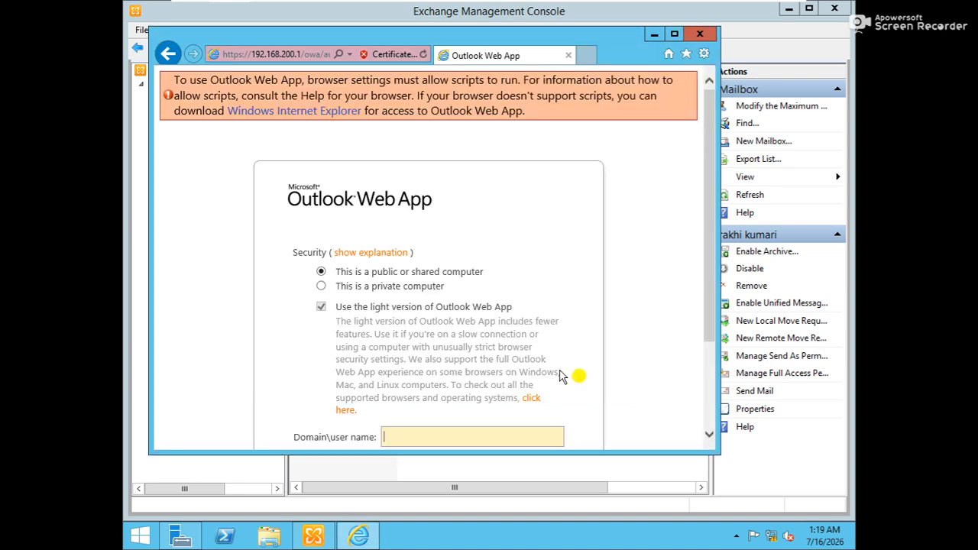
left_click_drag(707, 154, 715, 251)
left_click(413, 305)
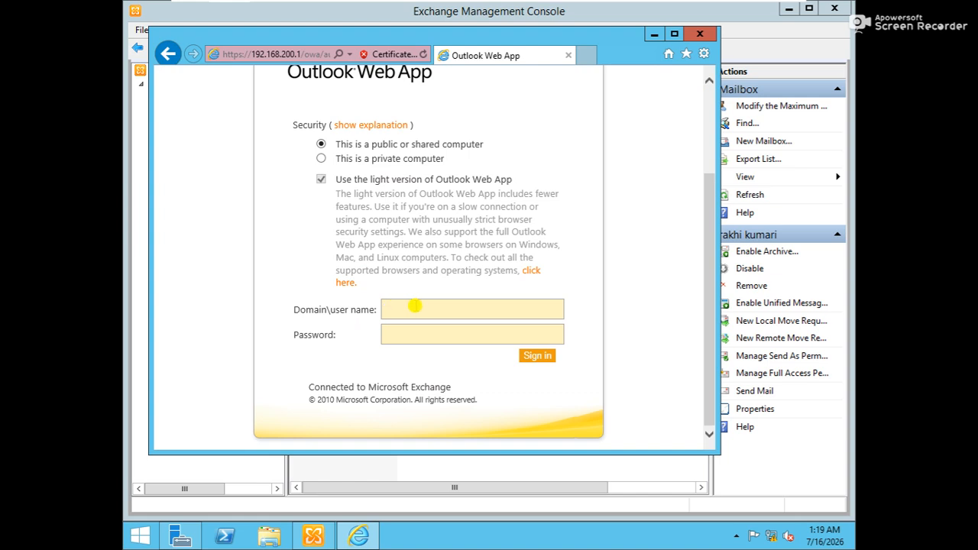
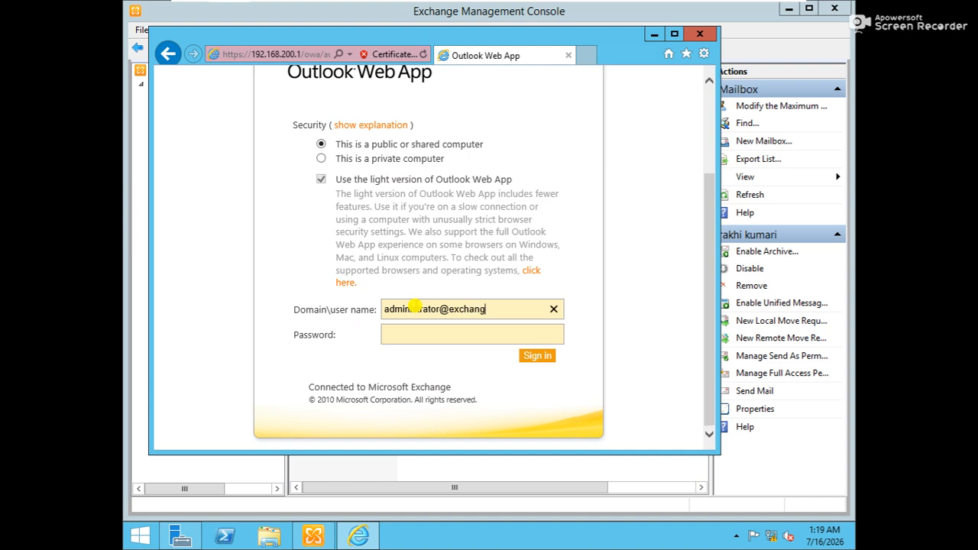
key("Tab")
key("shift+Tab")
key("End")
key("BackSpace")
key("BackSpace")
type("com")
key("Tab")
type("*******")
Step: Sign in, let the browser store the password, and accept the language and time zone
left_click(551, 337)
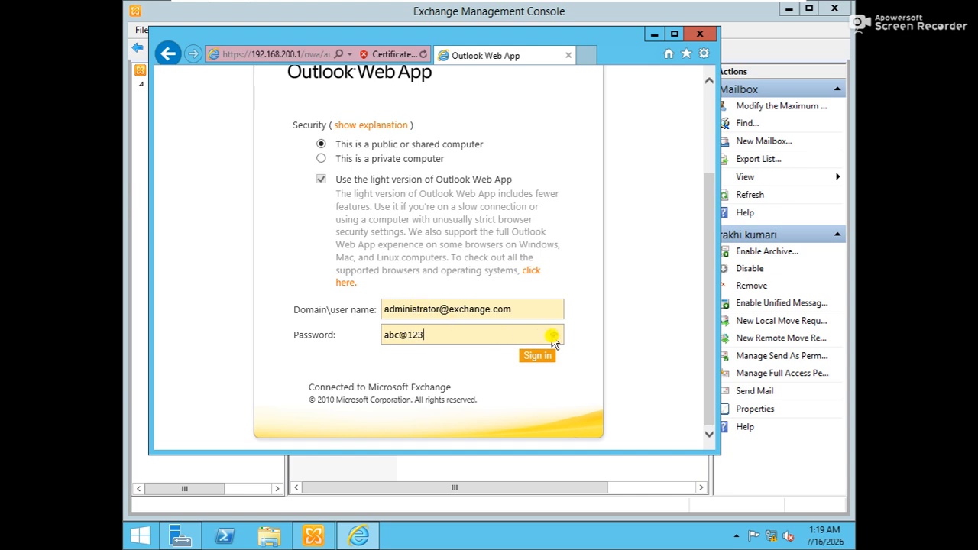
left_click(538, 357)
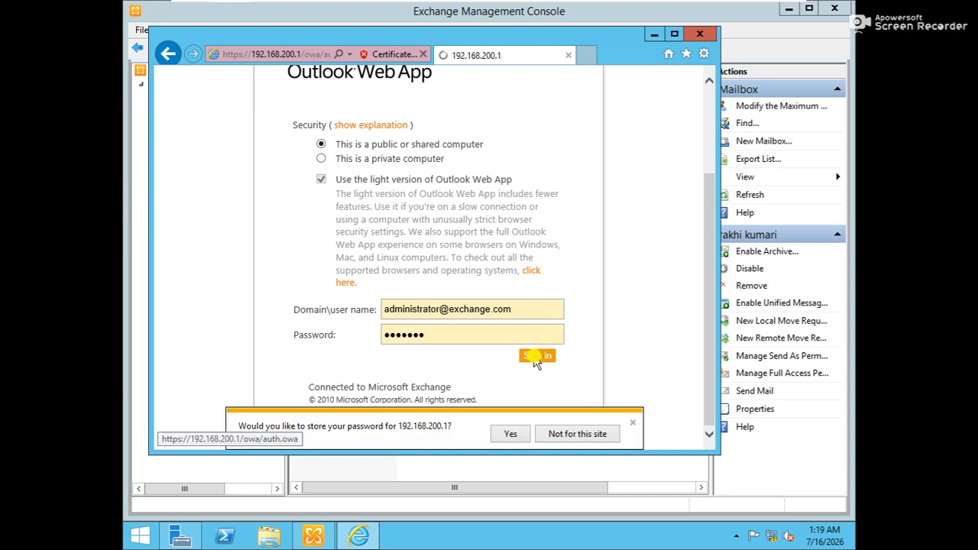
left_click(517, 440)
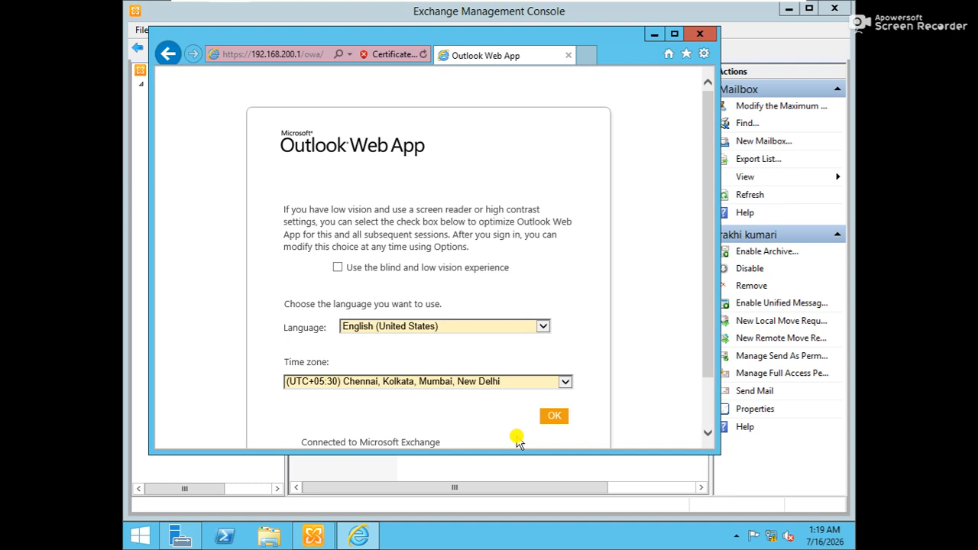
left_click_drag(705, 357, 712, 392)
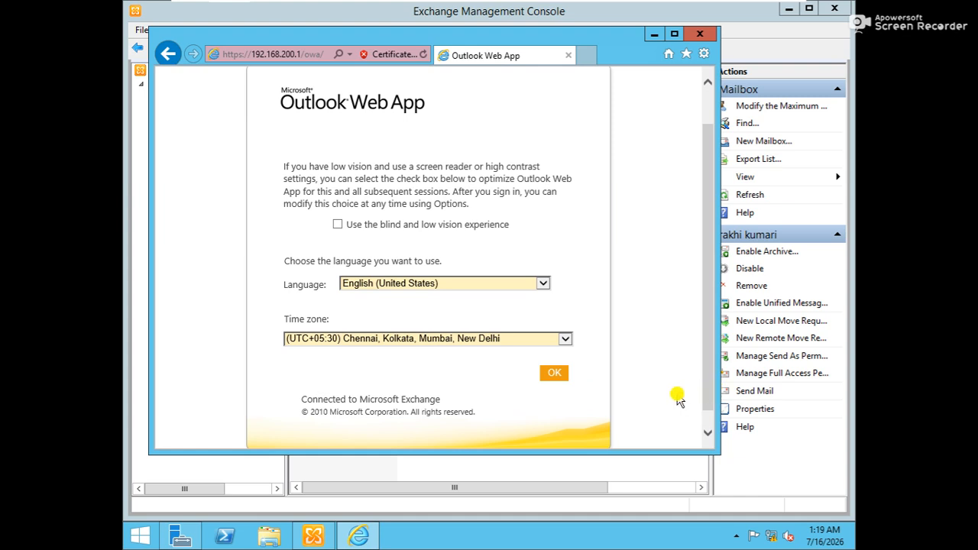
left_click(555, 376)
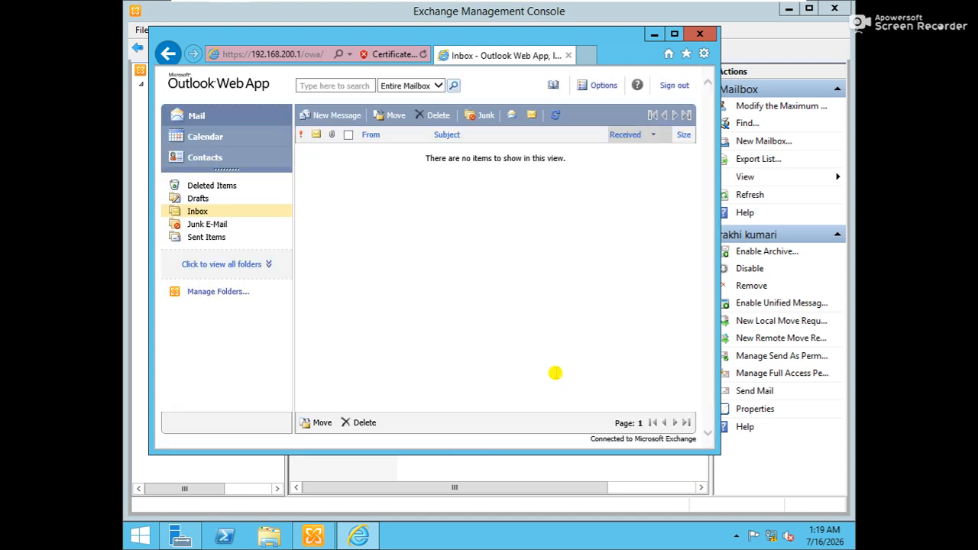
Step: Maximize the browser and send the new user a message titled 'inform' inviting them into the project
left_click(675, 33)
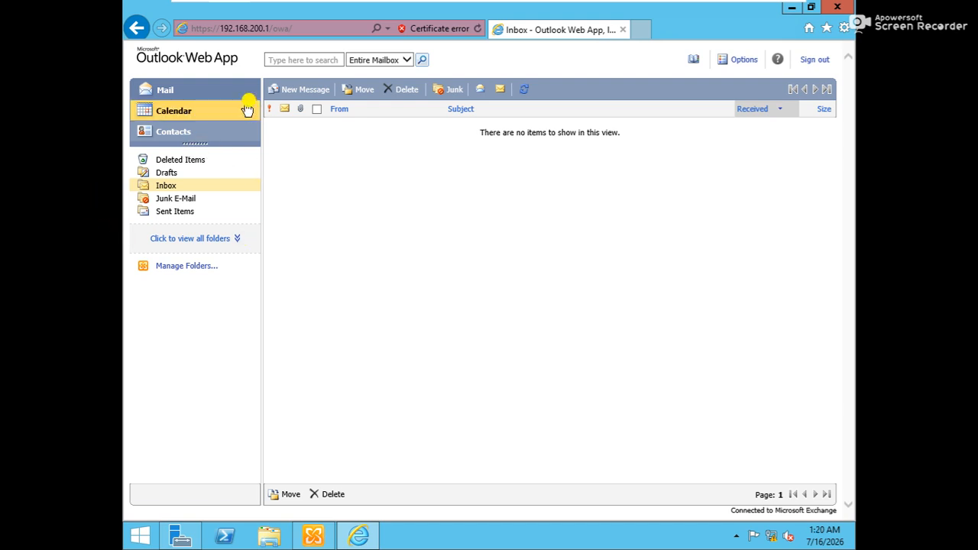
left_click(319, 98)
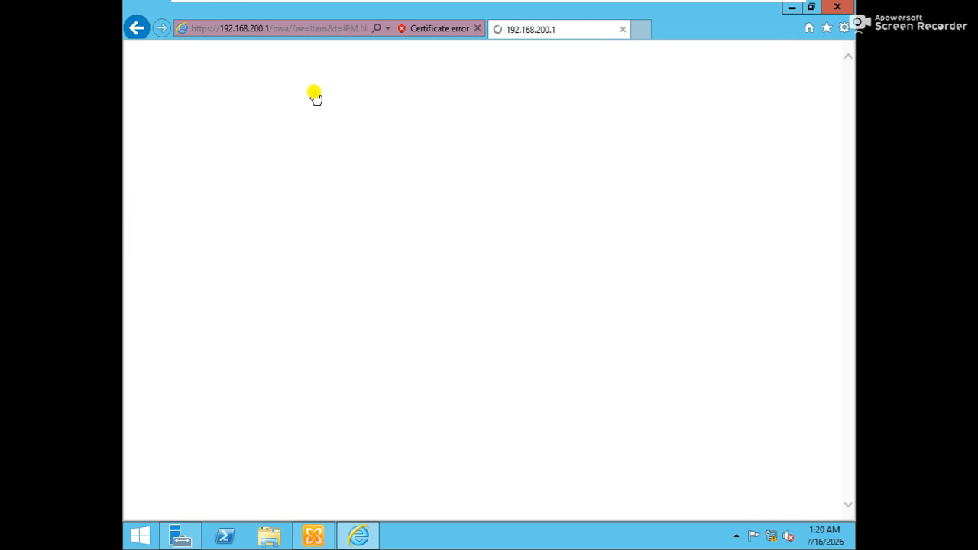
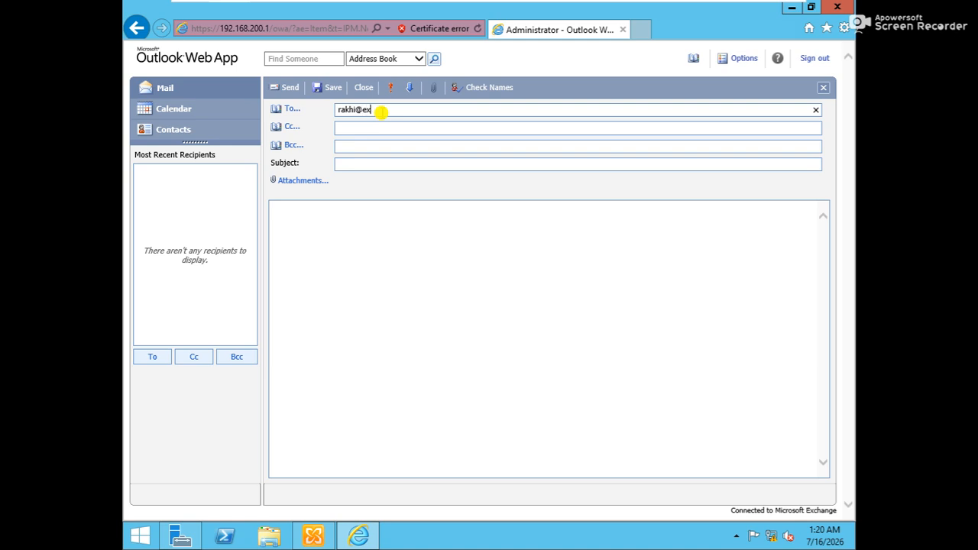
left_click(377, 164)
type("inform")
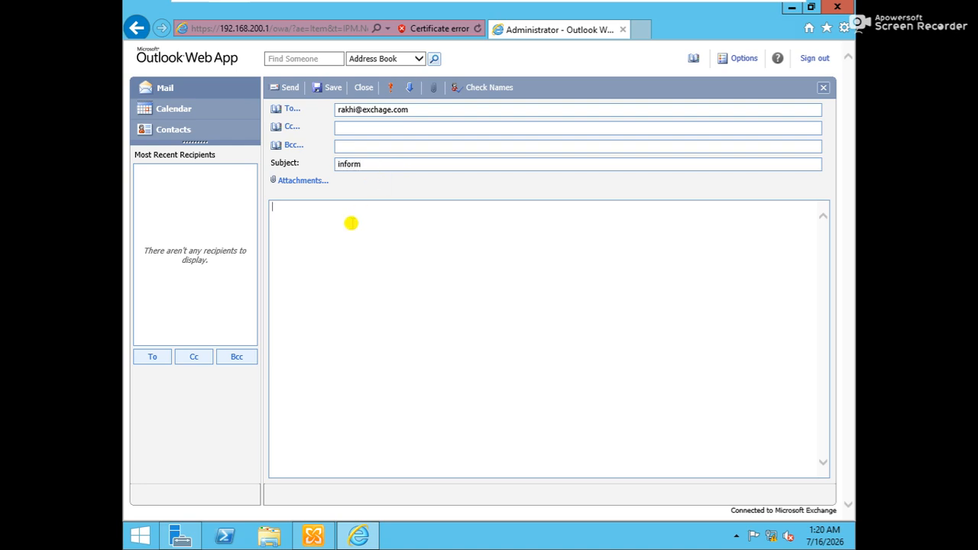
type("hh")
key("BackSpace")
type("ello rakhi I would like to invite")
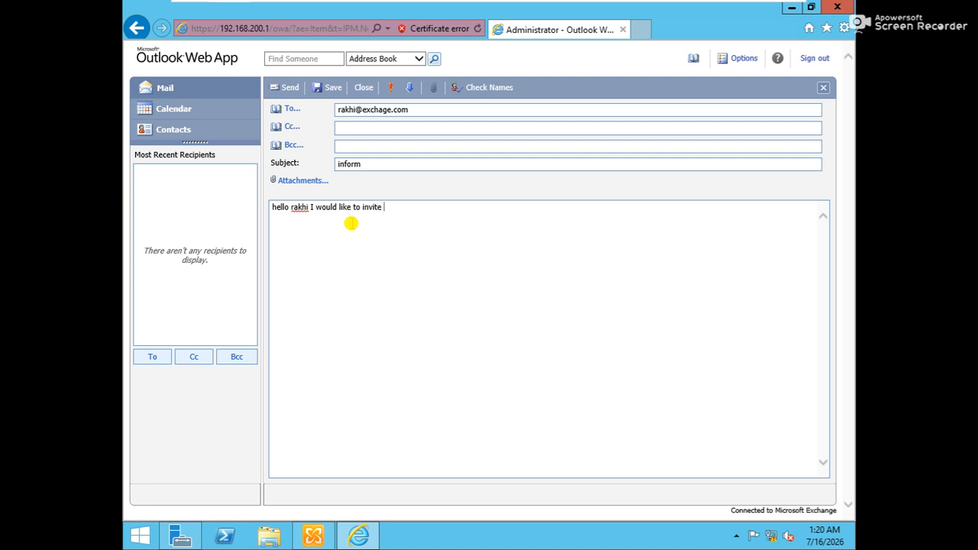
type(" in our project")
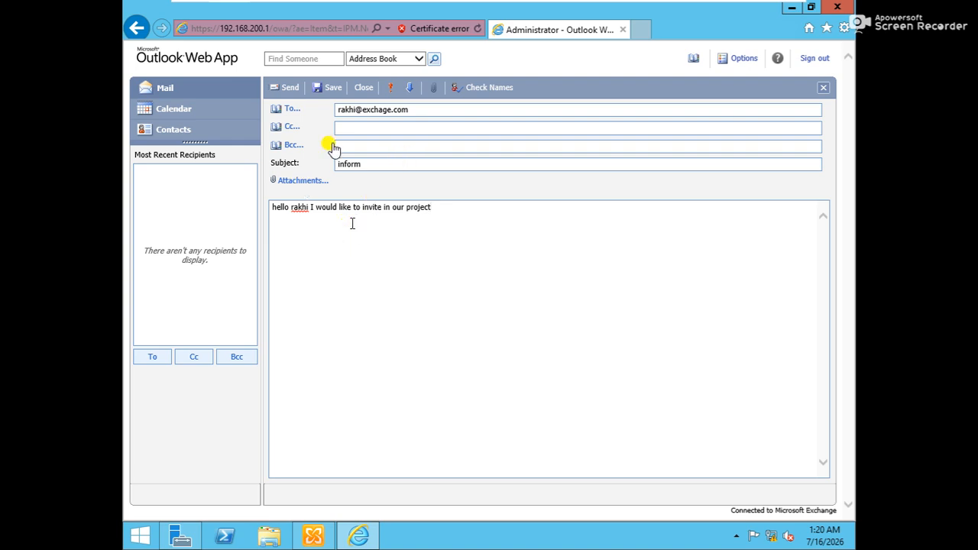
left_click(291, 90)
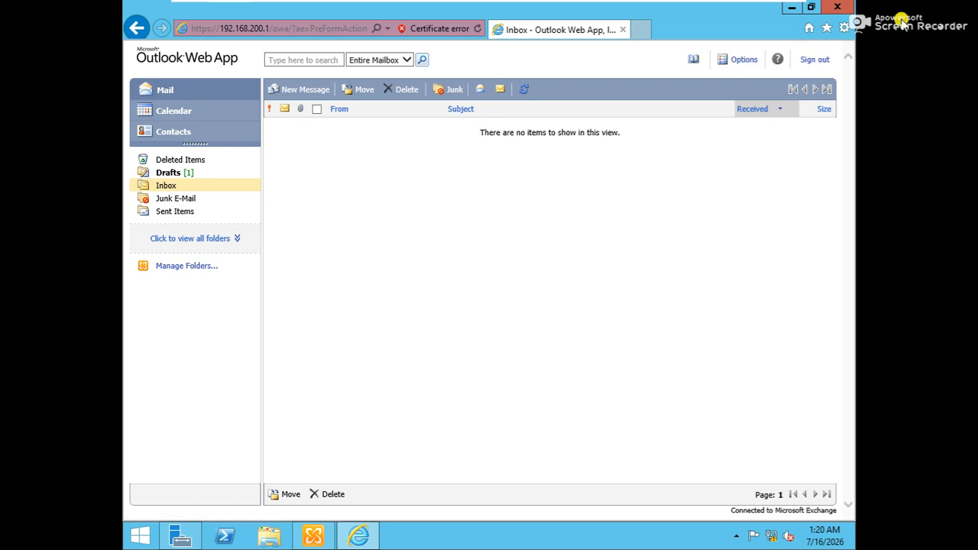
Step: Sign out of the administrator's mailbox and begin editing the page address
left_click(815, 61)
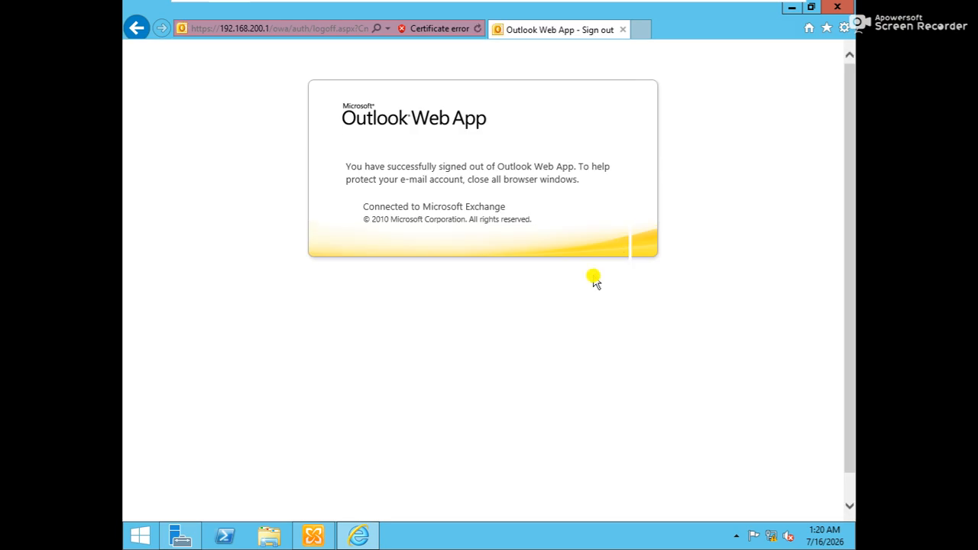
left_click(281, 29)
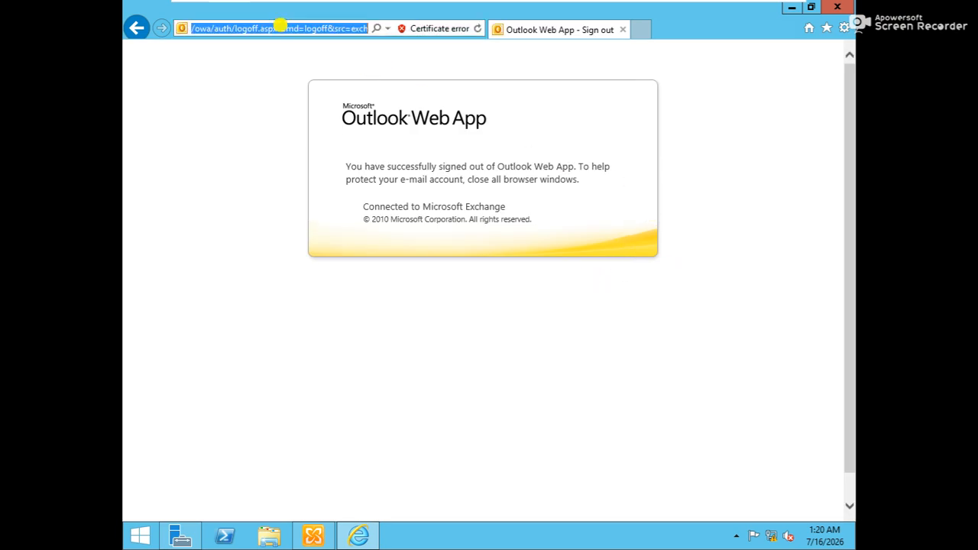
key("End")
Step: Shorten the address to the /owa sign-in page, adding the site to Trusted sites
key("BackSpace")
key("BackSpace")
key("BackSpace")
key("BackSpace")
key("BackSpace")
key("BackSpace")
key("BackSpace")
key("BackSpace")
key("BackSpace")
key("BackSpace")
key("BackSpace")
key("BackSpace")
key("BackSpace")
key("BackSpace")
key("BackSpace")
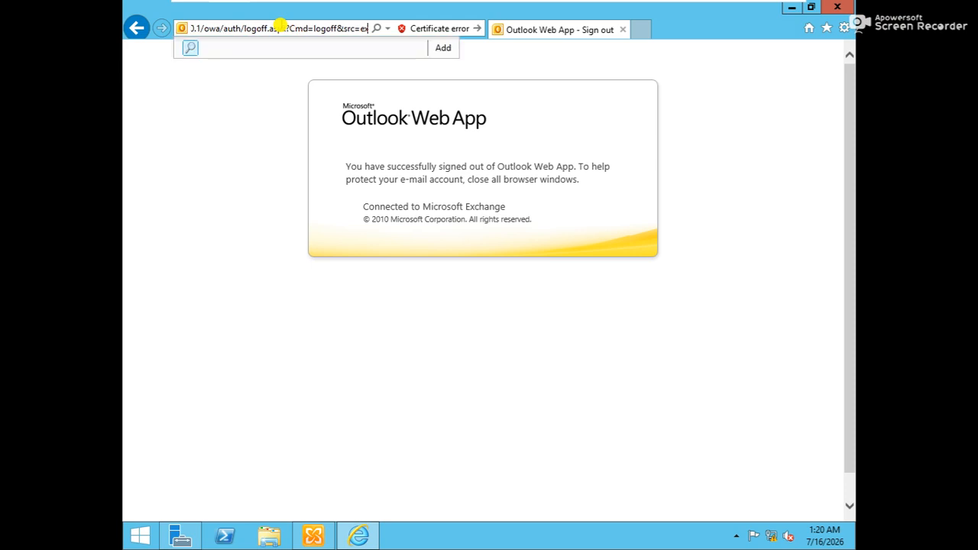
key("BackSpace")
key("BackSpace")
key("BackSpace")
key("BackSpace")
key("BackSpace")
key("BackSpace")
key("BackSpace")
key("BackSpace")
key("BackSpace")
key("BackSpace")
key("BackSpace")
key("BackSpace")
key("BackSpace")
key("BackSpace")
key("BackSpace")
key("BackSpace")
key("BackSpace")
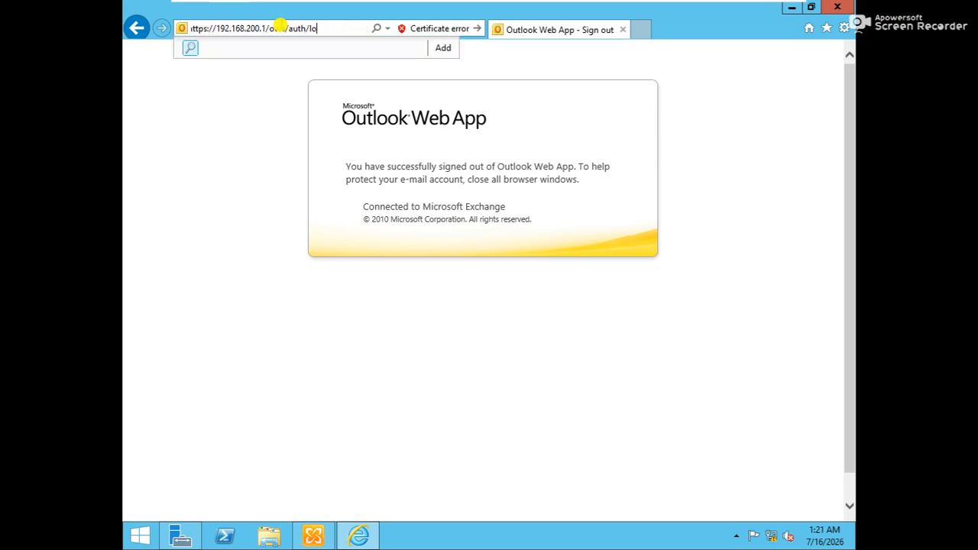
key("Return")
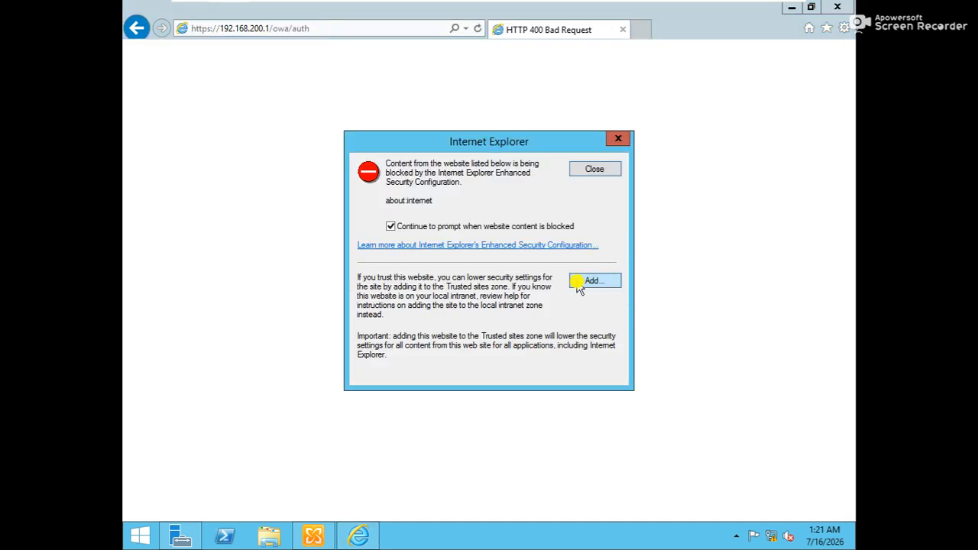
left_click(581, 282)
left_click(585, 249)
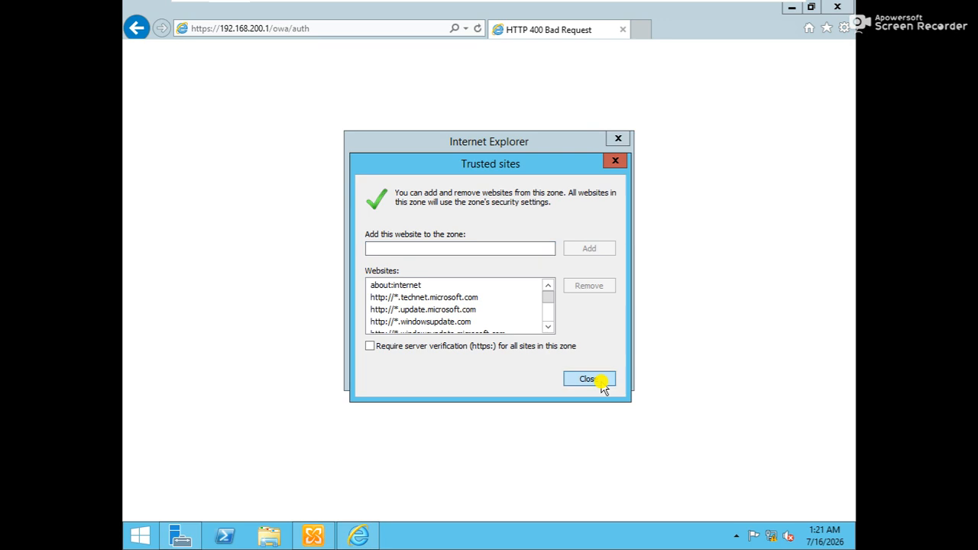
left_click(598, 380)
left_click(336, 28)
left_click(336, 28)
key("BackSpace")
key("BackSpace")
key("BackSpace")
key("BackSpace")
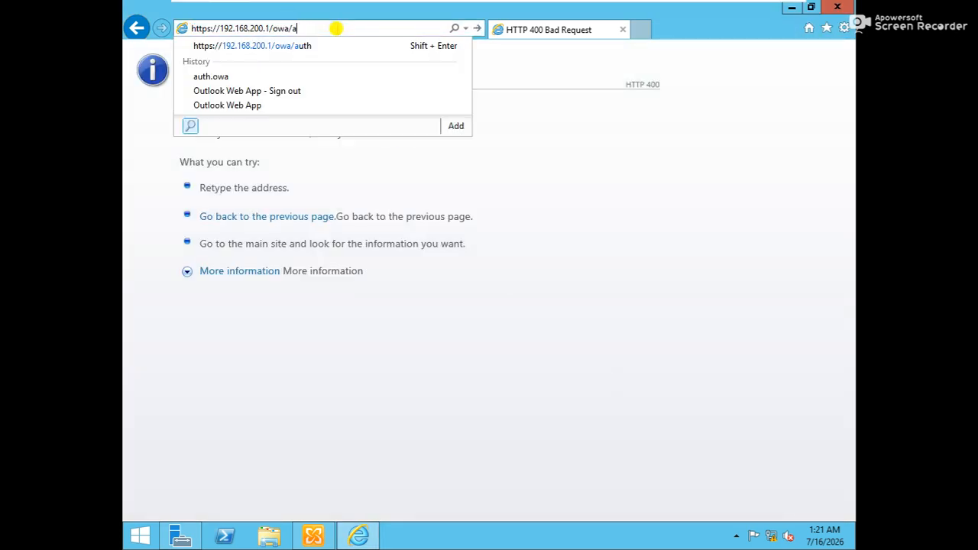
key("Return")
Step: Enter the new user's exchange.com logon name and password and submit the form
left_click(449, 354)
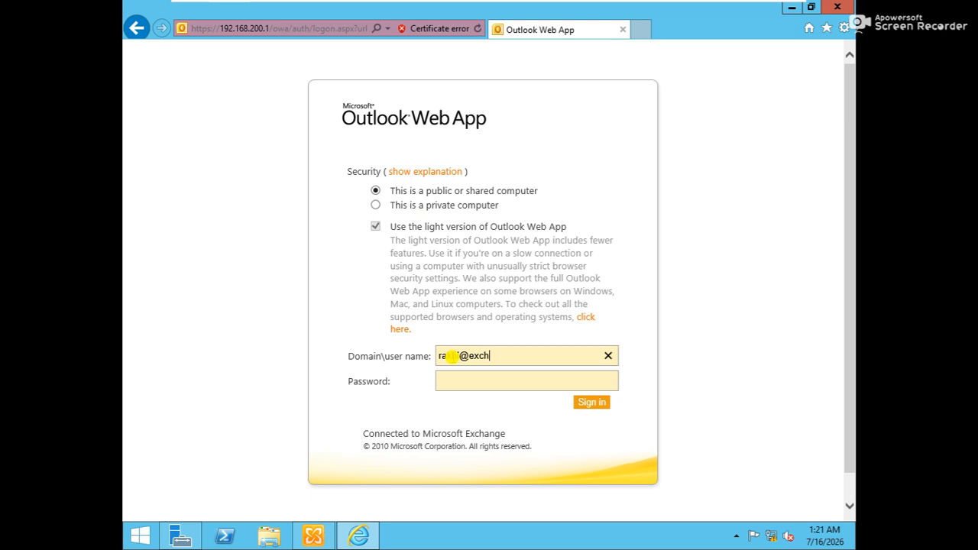
key("Tab")
type("P@ssw0rd")
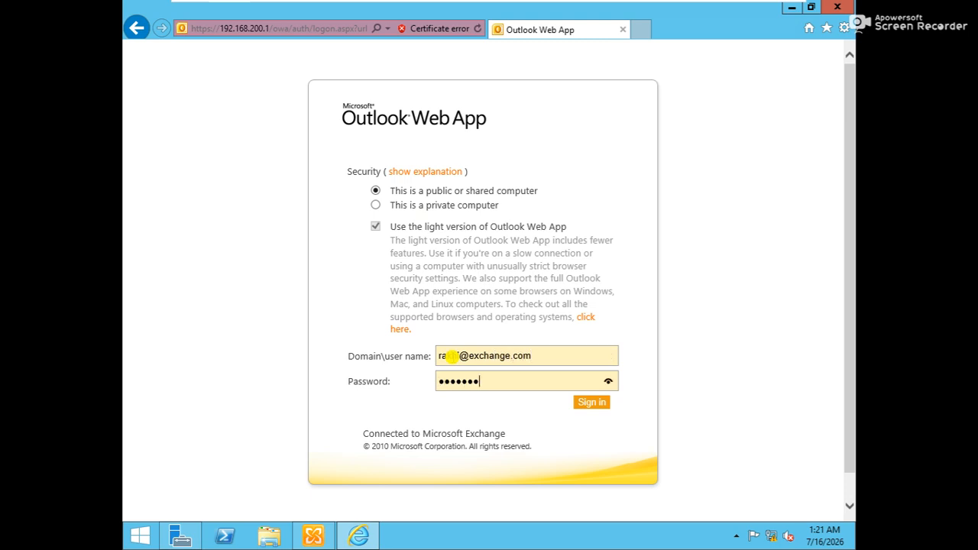
key("Return")
Step: Accept the language and time zone, store the password, and browse Inbox and Sent Items
left_click(608, 390)
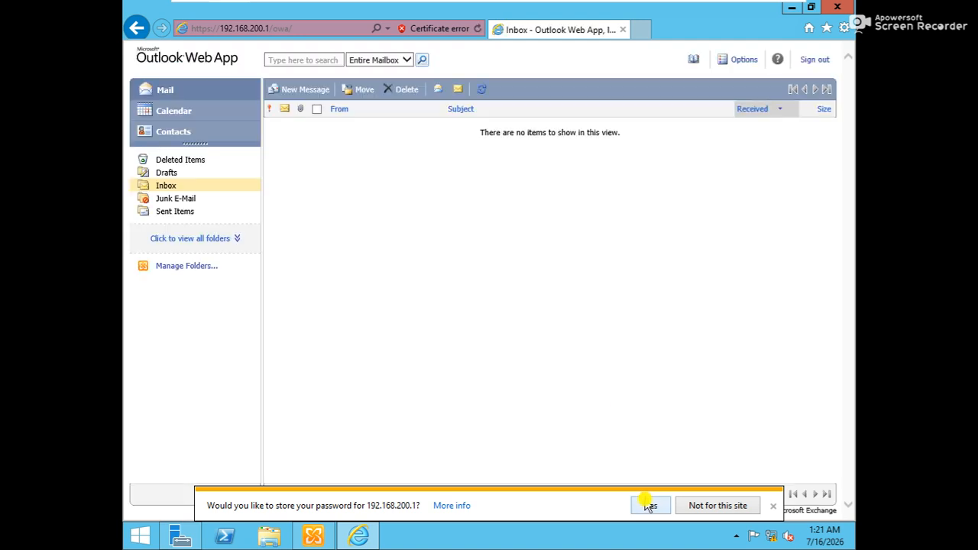
left_click(650, 506)
left_click(169, 186)
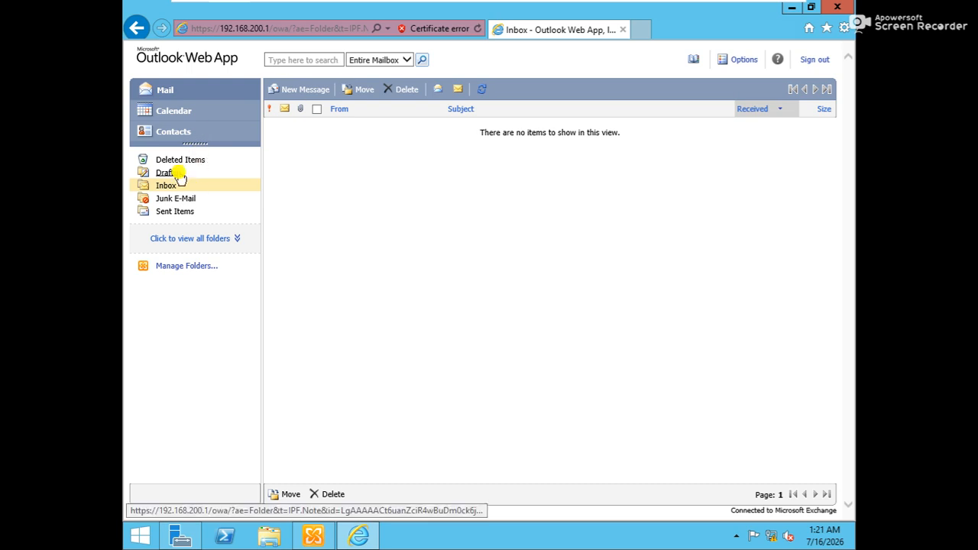
left_click(173, 212)
left_click(167, 187)
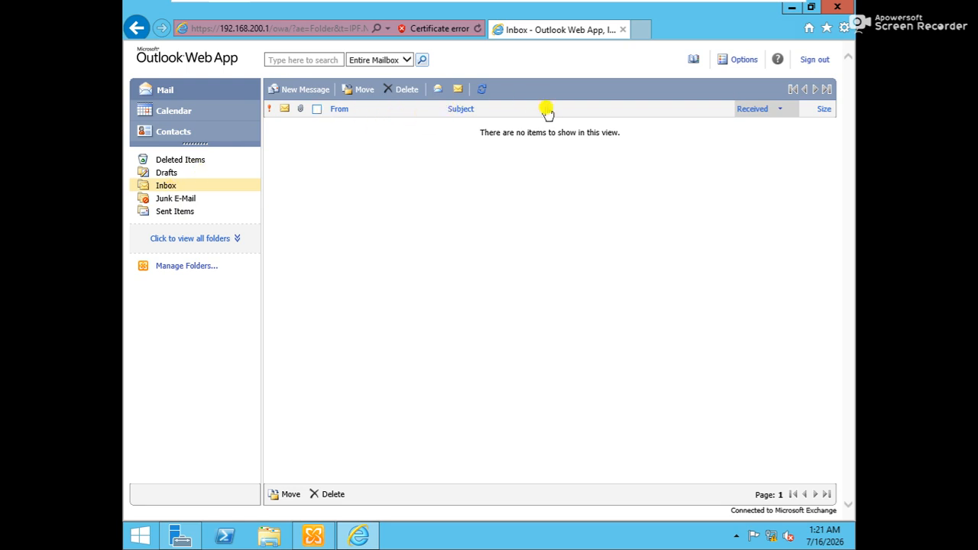
Step: Sort the Inbox by read status, sender and date received, then check for new messages
left_click(284, 111)
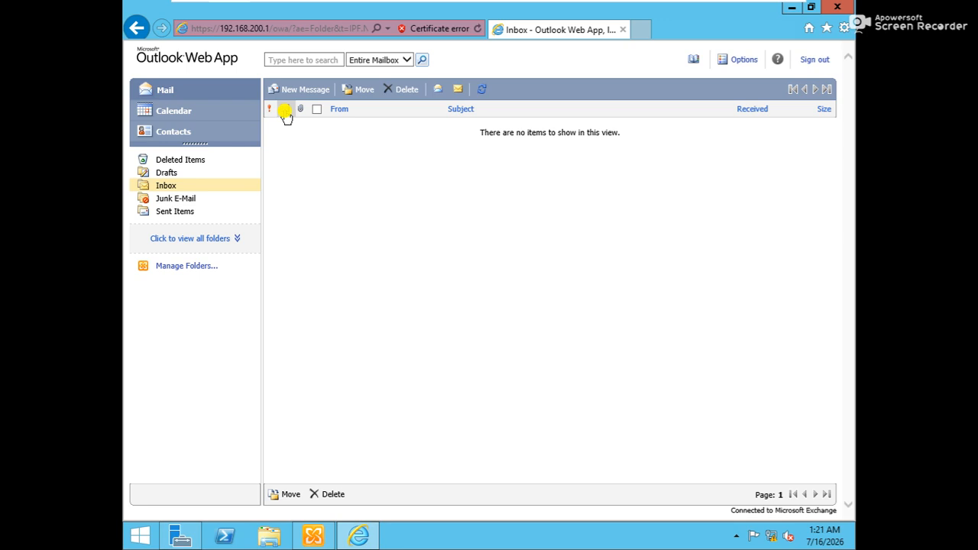
left_click(336, 111)
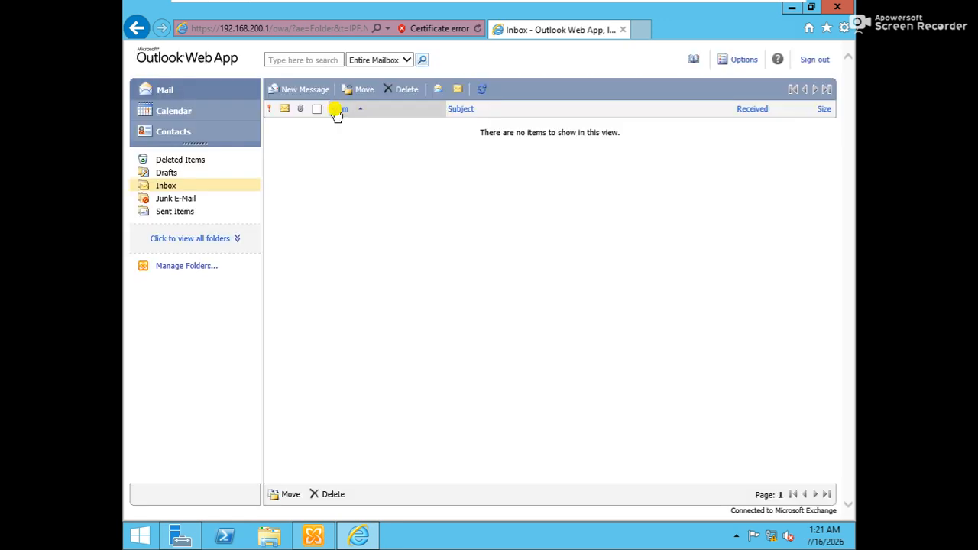
left_click(748, 111)
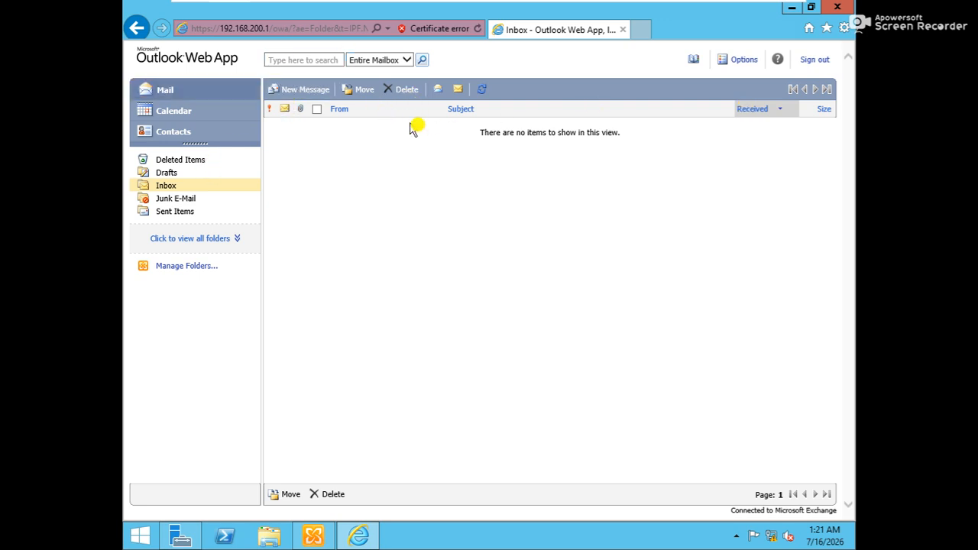
left_click(483, 94)
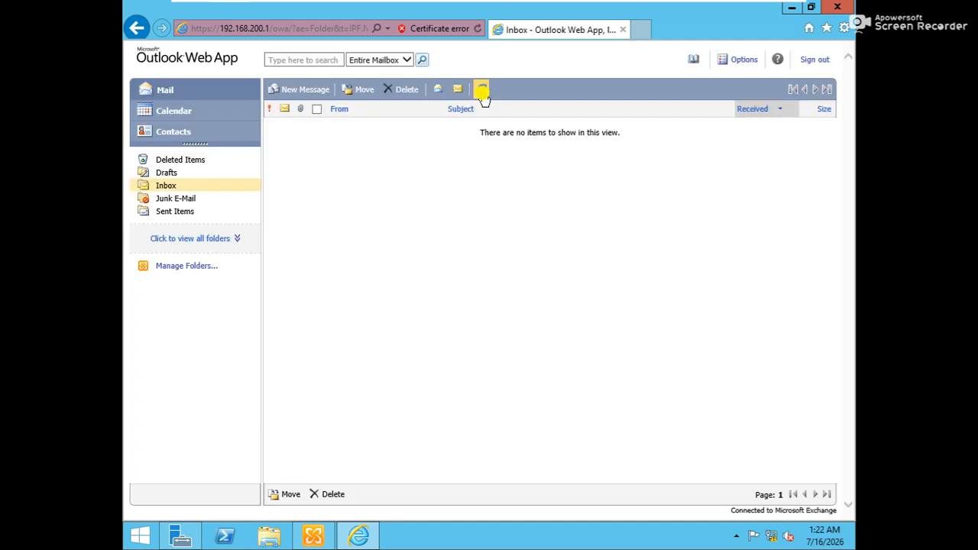
left_click(155, 183)
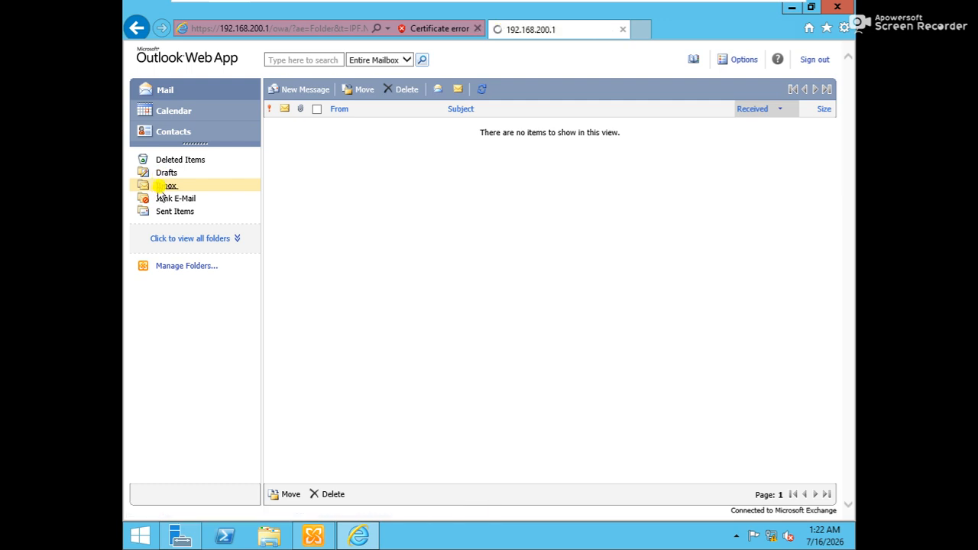
left_click(285, 98)
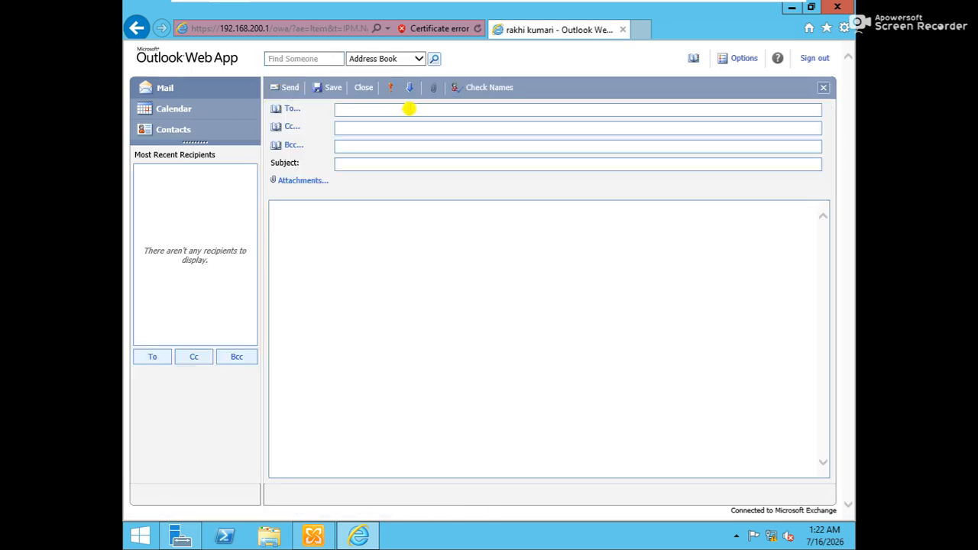
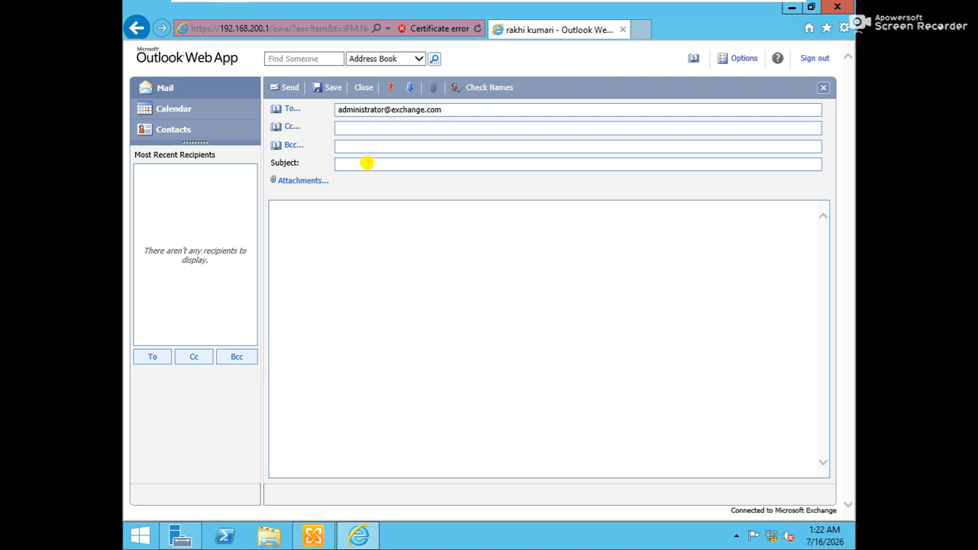
Step: Send the administrator a message titled 'inform' with body 'hi, admin'
left_click(367, 163)
type("thank")
key("BackSpace")
key("BackSpace")
key("BackSpace")
key("BackSpace")
key("BackSpace")
type("inform")
type("hi, admin")
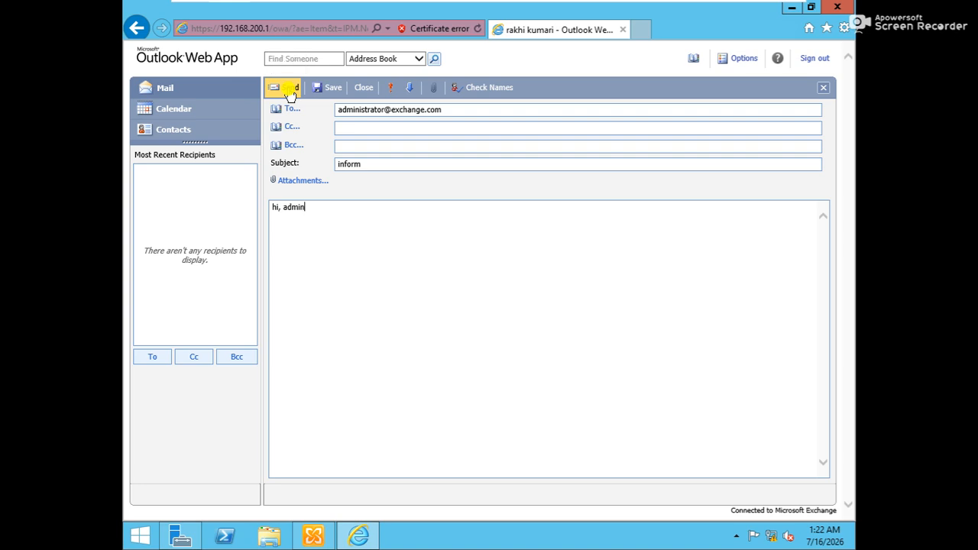
left_click(290, 90)
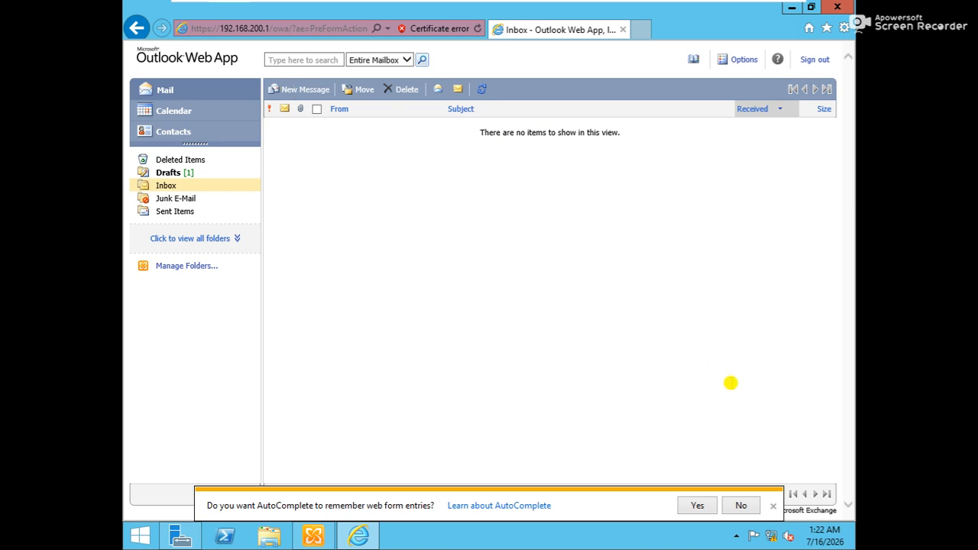
Step: Allow AutoComplete and confirm the sent message in Drafts and Sent Items
left_click(696, 509)
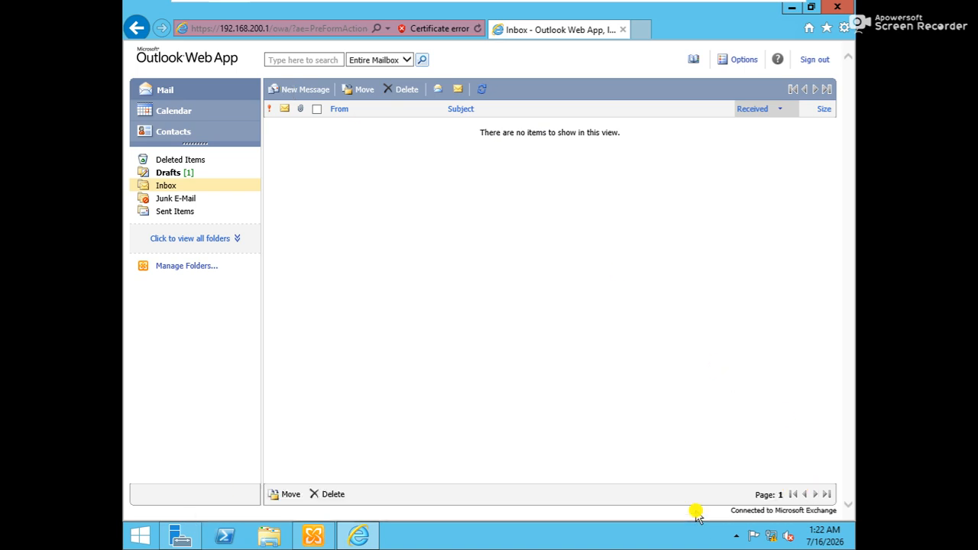
left_click(164, 173)
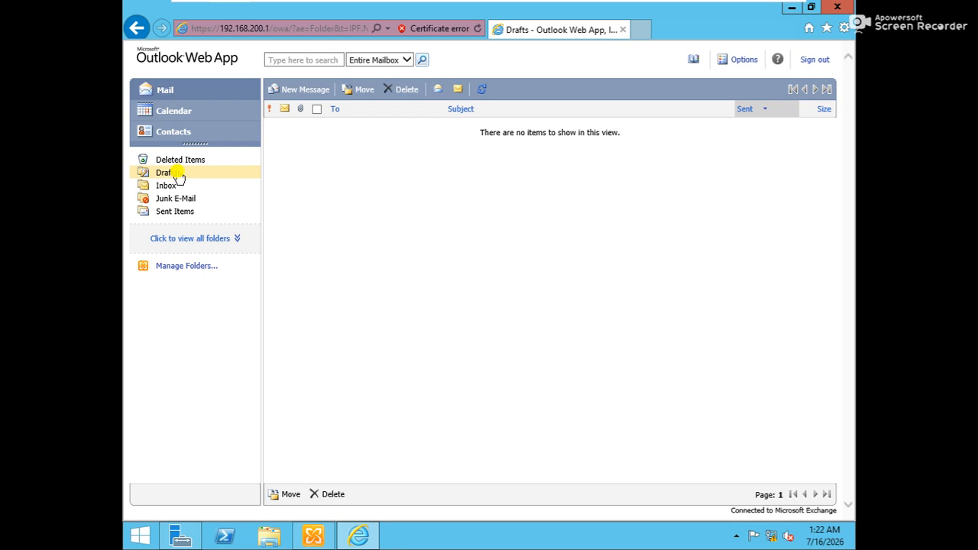
left_click(178, 214)
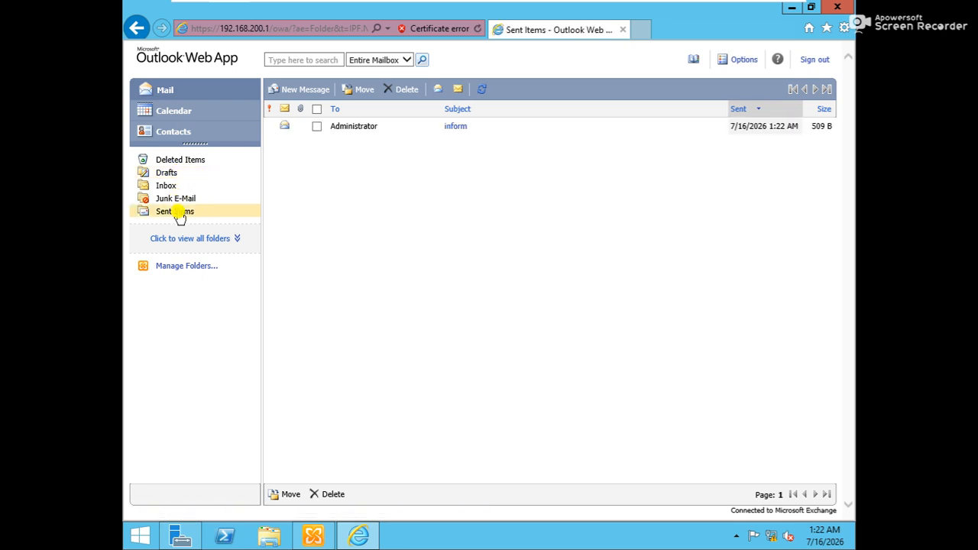
Step: Sign out, return to the logon page, and sign in as the administrator with saved credentials
left_click(812, 61)
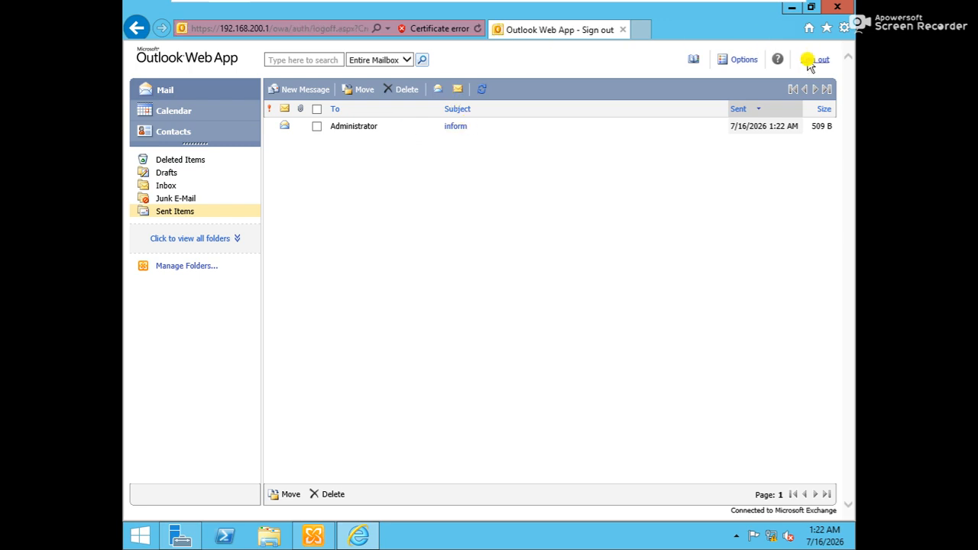
left_click(327, 28)
left_click(327, 29)
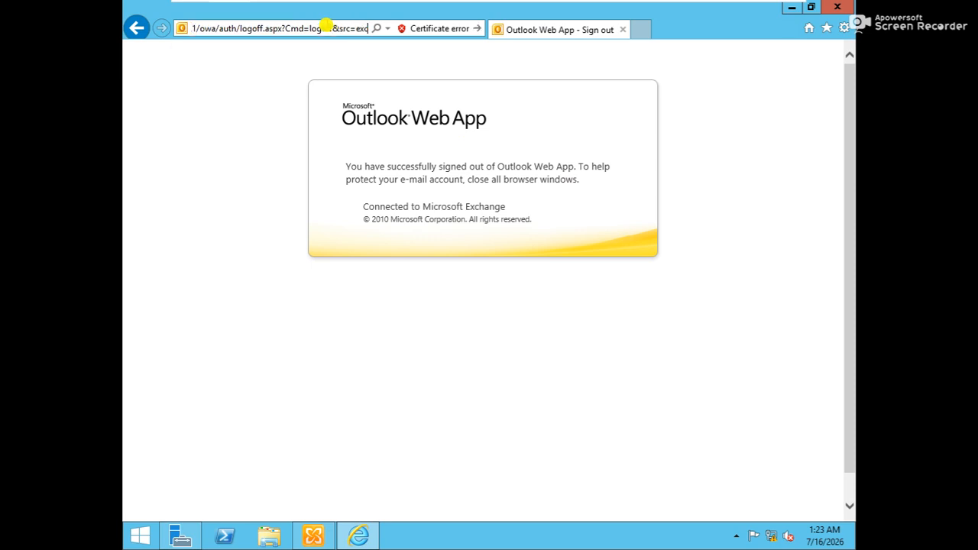
key("BackSpace")
key("BackSpace")
key("BackSpace")
key("BackSpace")
key("BackSpace")
key("BackSpace")
key("BackSpace")
key("BackSpace")
key("BackSpace")
key("BackSpace")
key("BackSpace")
key("BackSpace")
key("BackSpace")
key("BackSpace")
key("BackSpace")
key("BackSpace")
key("BackSpace")
key("BackSpace")
key("BackSpace")
key("BackSpace")
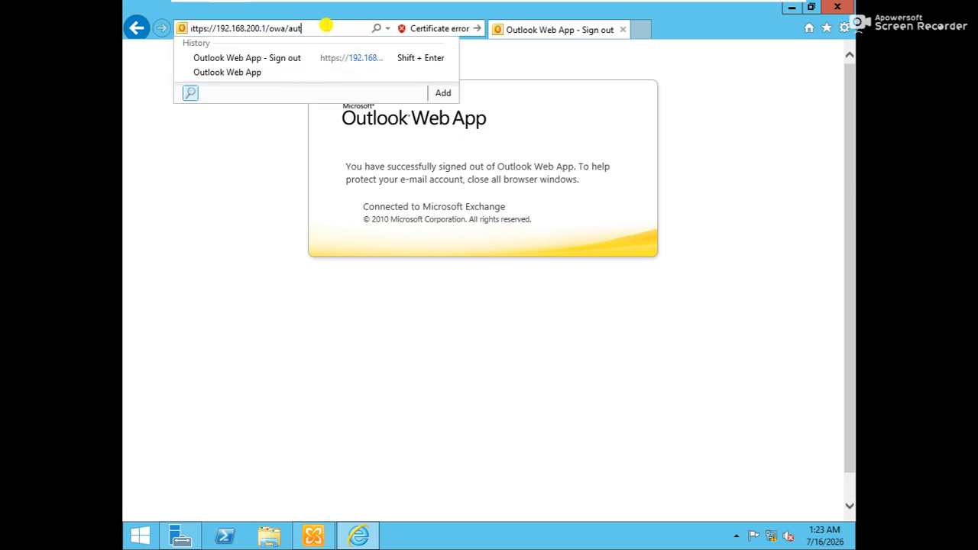
key("BackSpace")
key("Return")
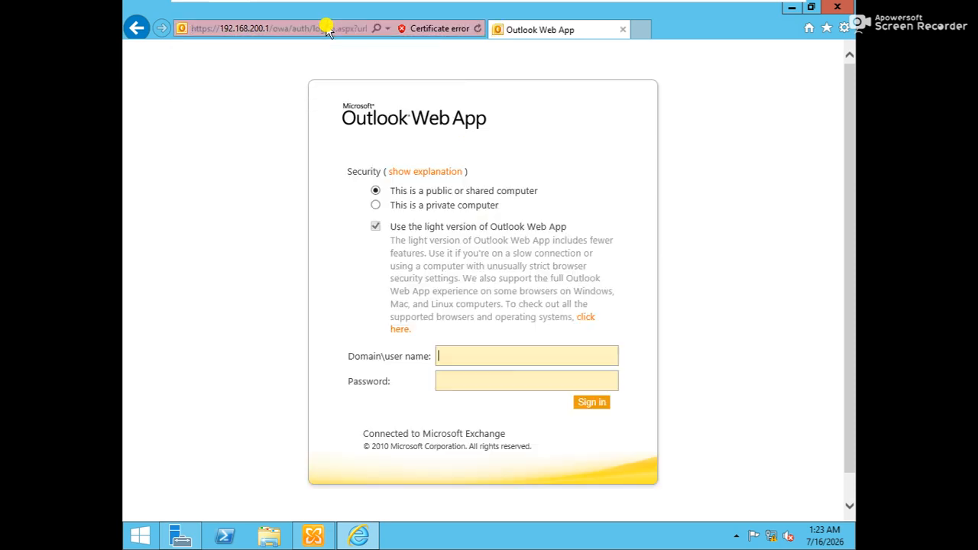
type("ad")
key("Down")
key("Tab")
key("Return")
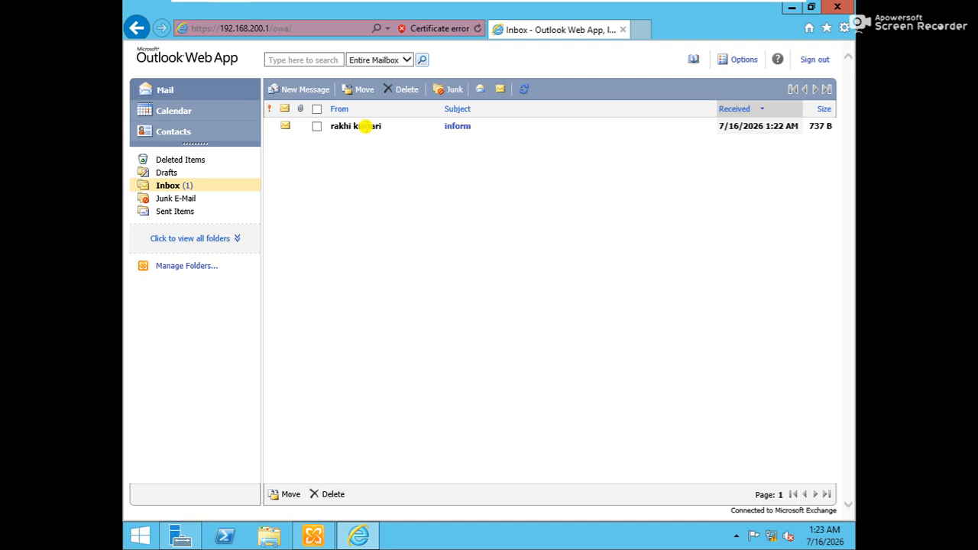
Step: Read the received 'inform' message, review the sent 'inform' message, then sign out
left_click(458, 127)
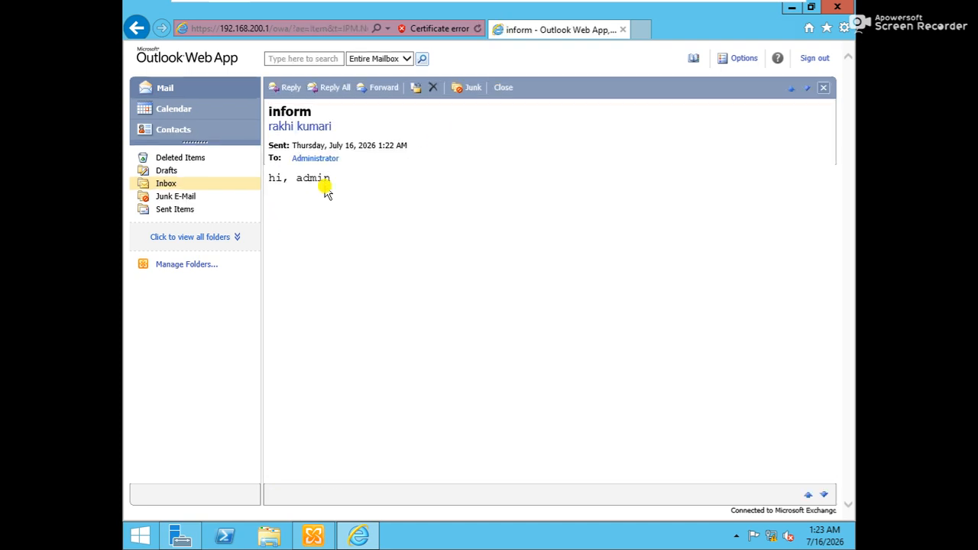
left_click(172, 209)
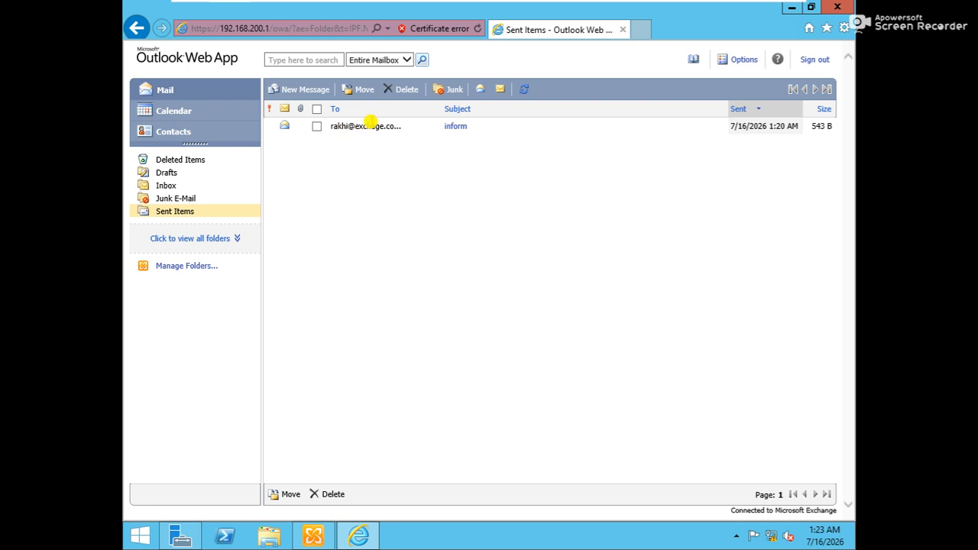
left_click(454, 129)
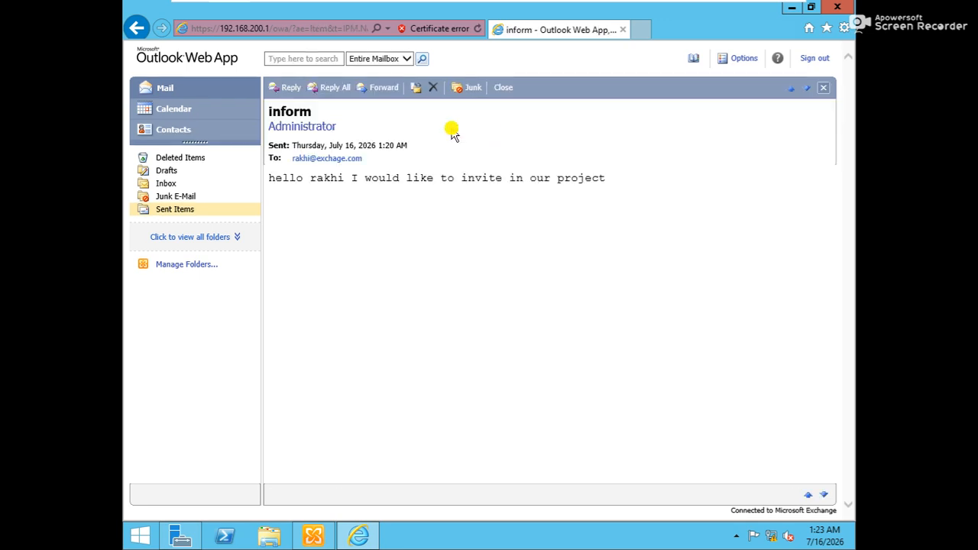
left_click(814, 61)
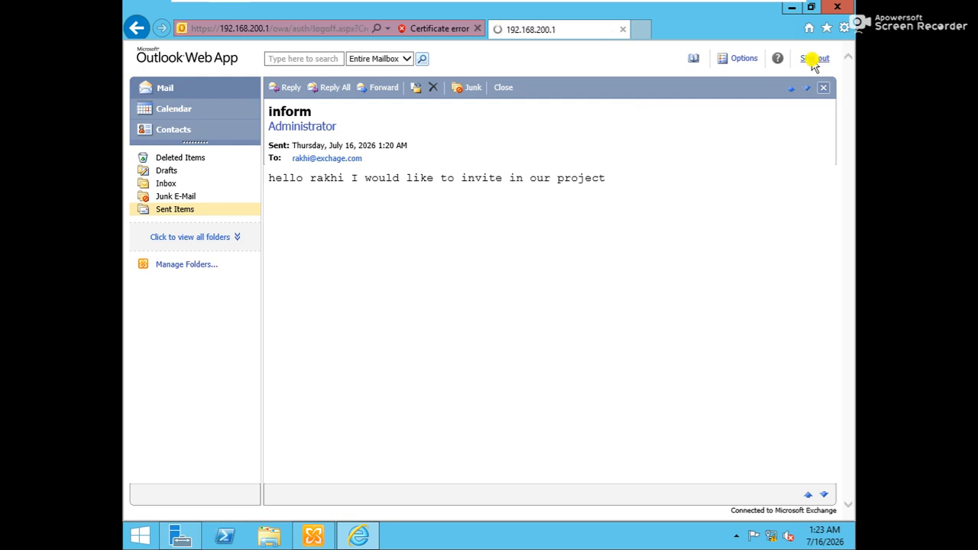
left_click(290, 31)
Step: Cut the signed-out page address back to the /owa logon page
left_click(290, 28)
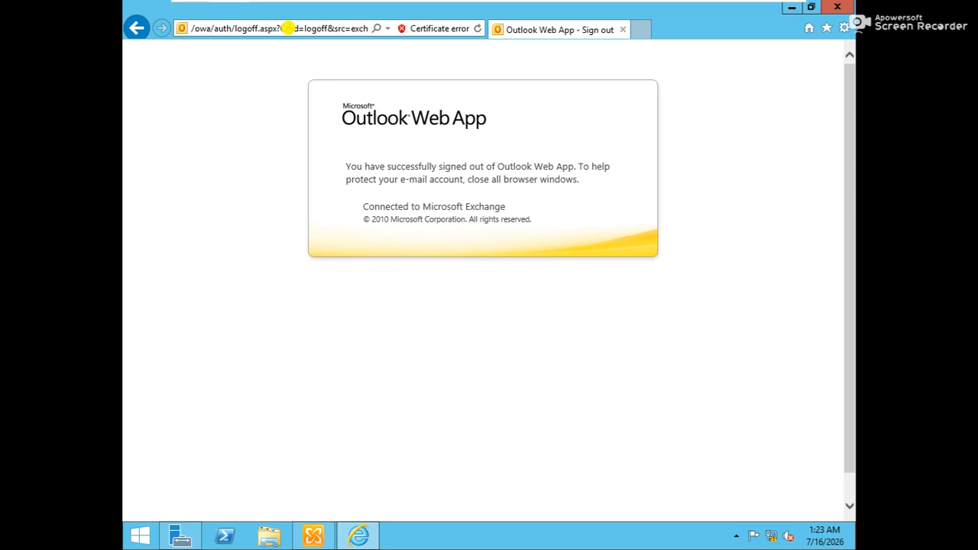
key("Left")
key("Left")
key("Left")
key("Left")
key("Left")
key("Left")
key("Left")
key("Left")
key("Left")
key("Left")
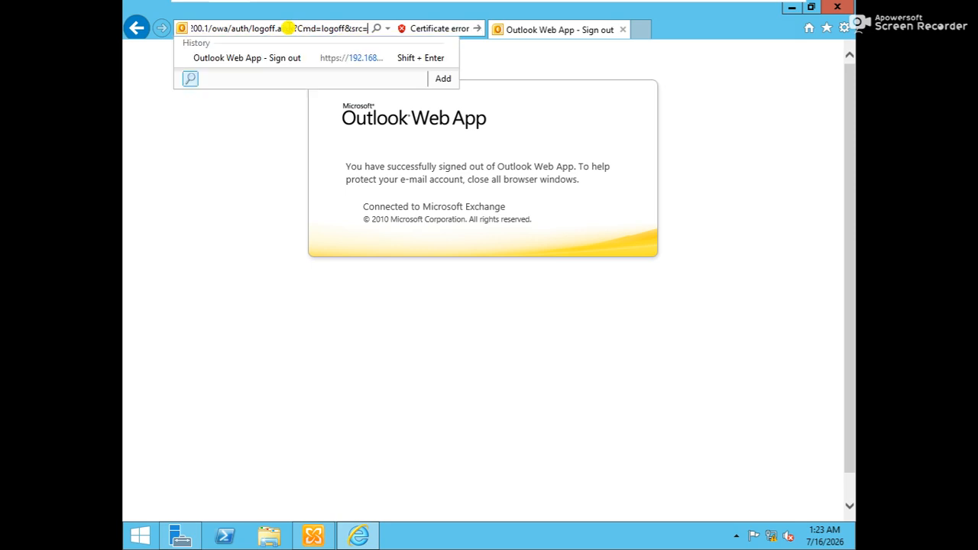
key("BackSpace")
key("BackSpace")
key("BackSpace")
key("BackSpace")
key("BackSpace")
key("BackSpace")
key("BackSpace")
key("BackSpace")
key("BackSpace")
key("BackSpace")
key("BackSpace")
key("BackSpace")
key("BackSpace")
key("BackSpace")
key("BackSpace")
key("BackSpace")
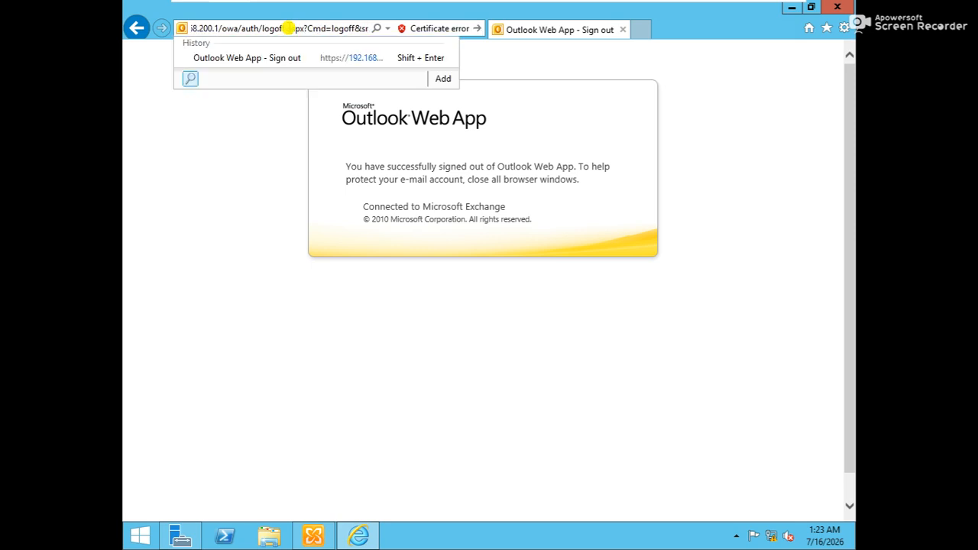
key("BackSpace")
key("BackSpace")
key("BackSpace")
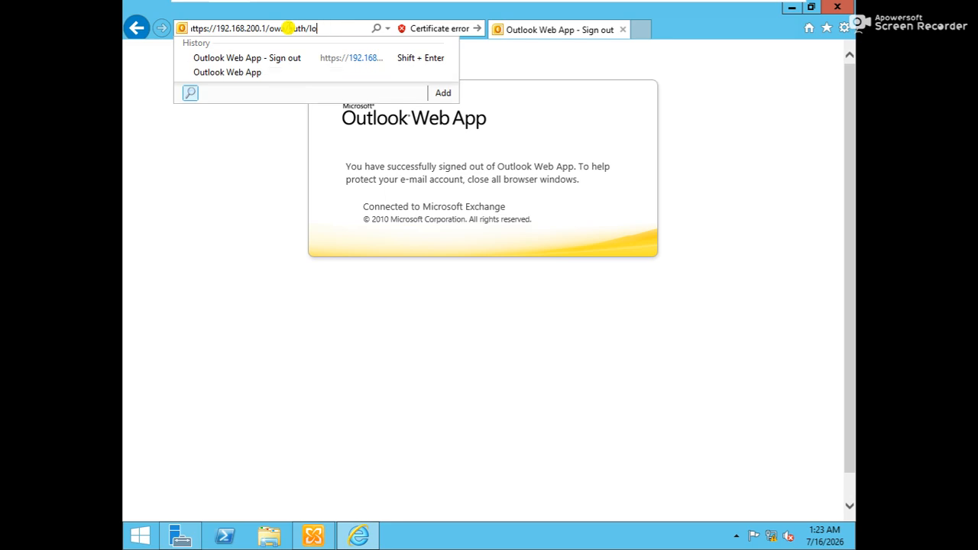
key("BackSpace")
key("BackSpace")
key("BackSpace")
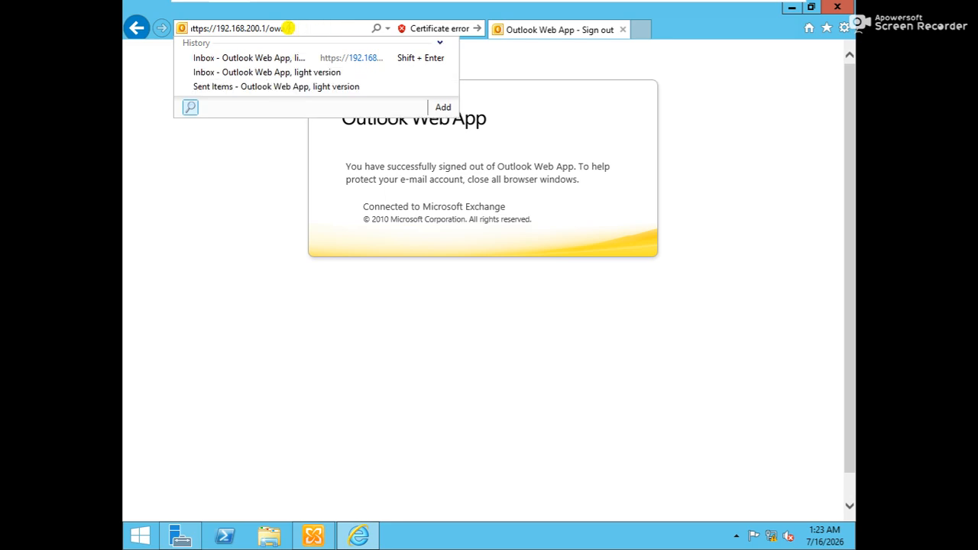
key("Return")
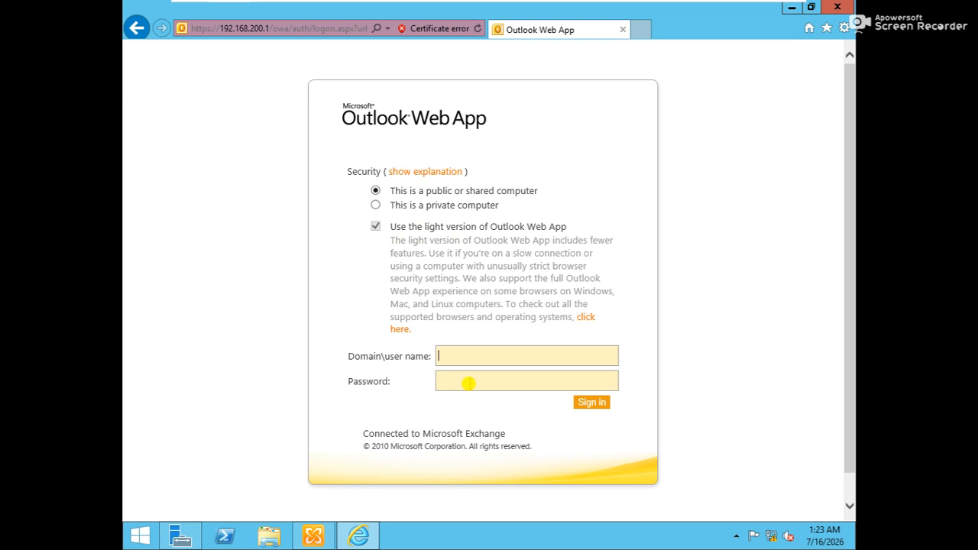
Step: Sign in as the new user with the saved login and check the Inbox for messages
type("ra")
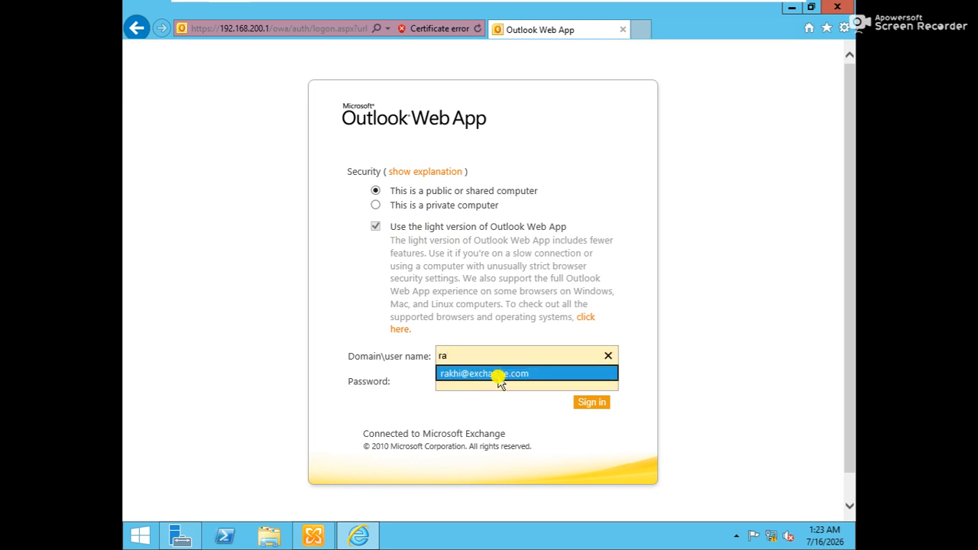
left_click(497, 373)
left_click(593, 405)
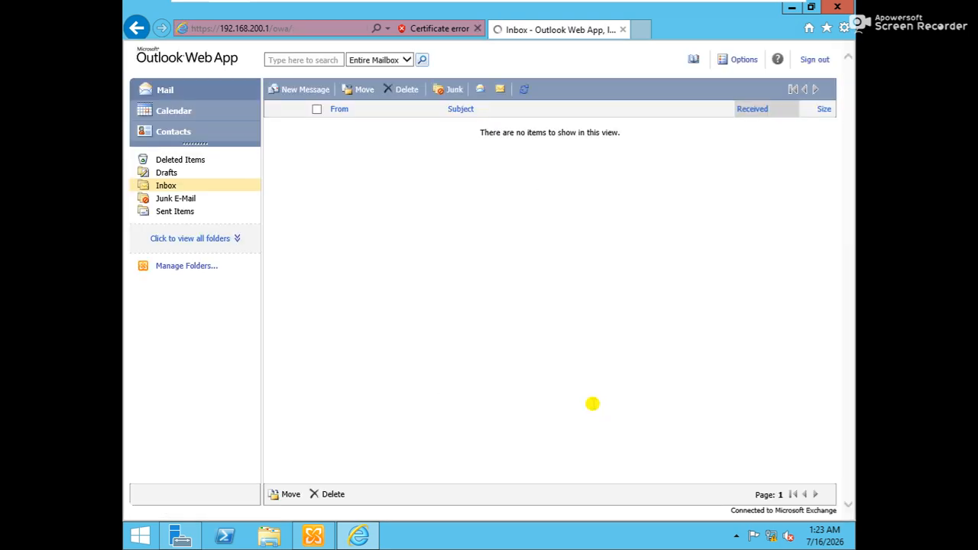
left_click(166, 185)
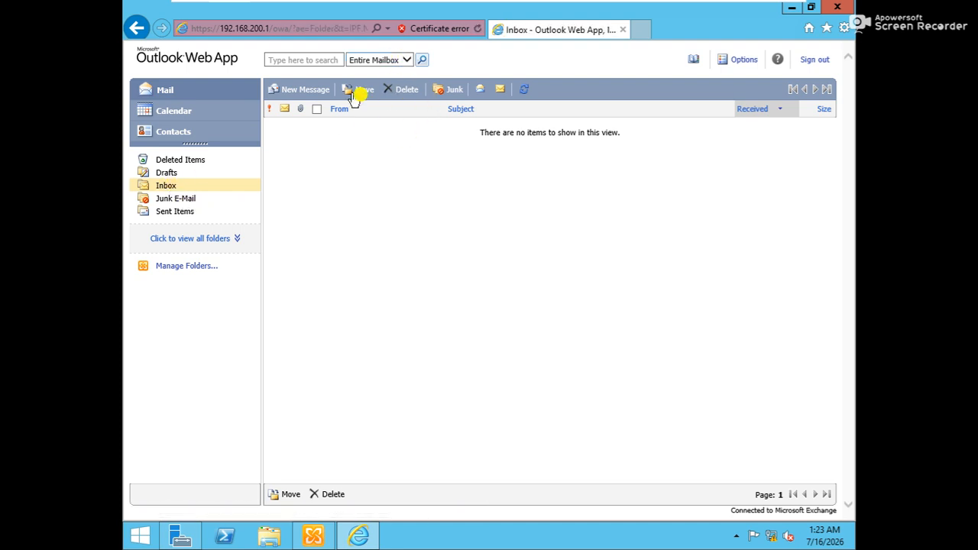
left_click(523, 91)
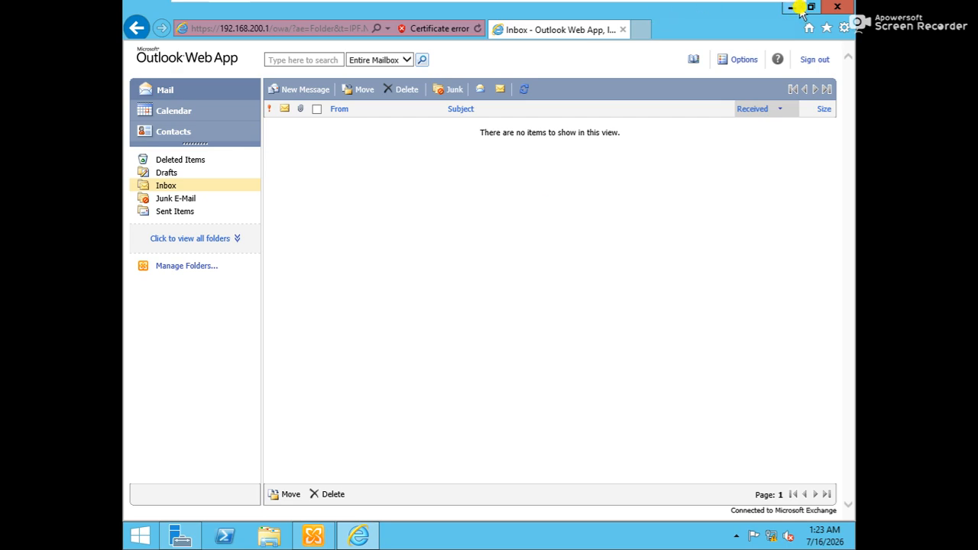
Step: Close Internet Explorer and take the virtual machine out of full-screen mode
left_click(839, 11)
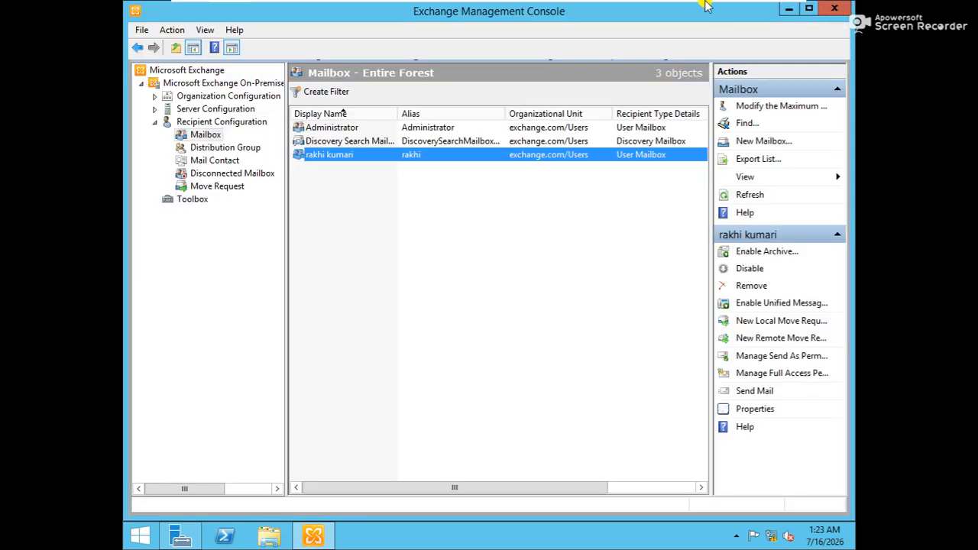
left_click(774, 9)
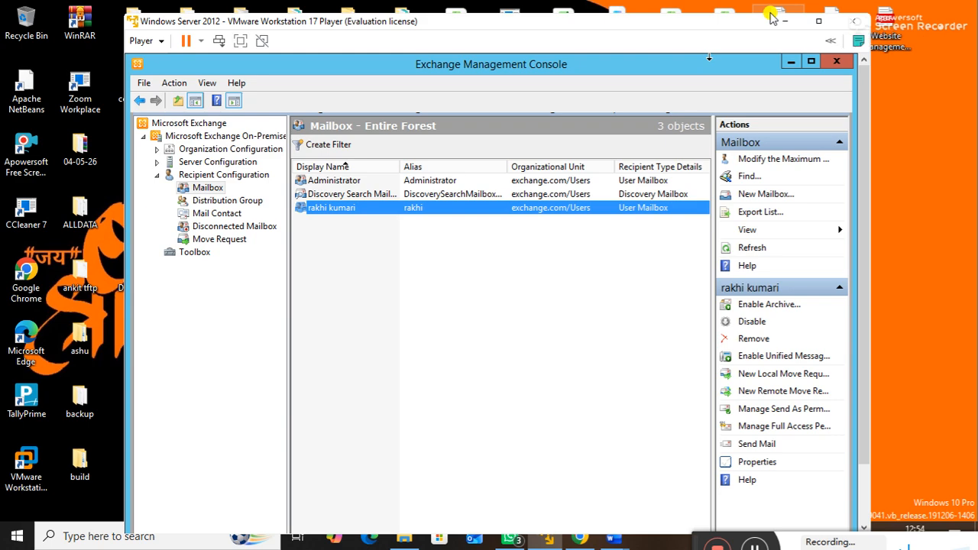